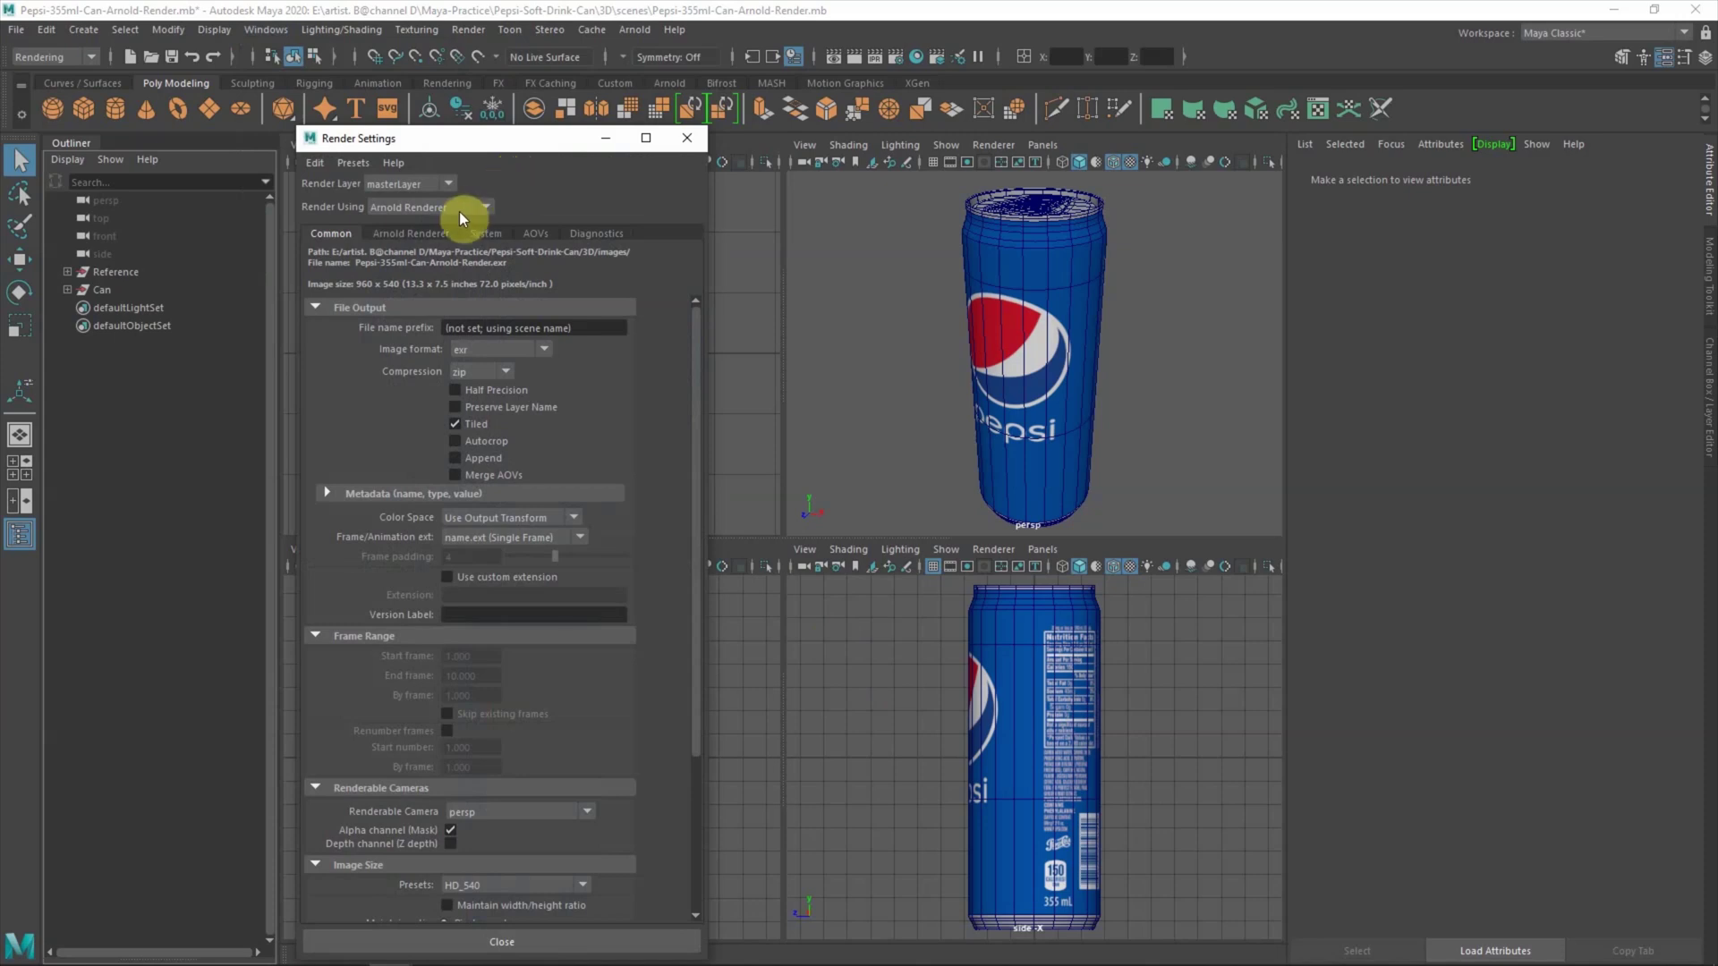
# - Set the render output format to PNG and the image size preset to 1k_Square, and close the render settings
pyautogui.scroll(-1, 394, 499)
pyautogui.click(491, 353)
pyautogui.click(491, 383)
pyautogui.click(485, 745)
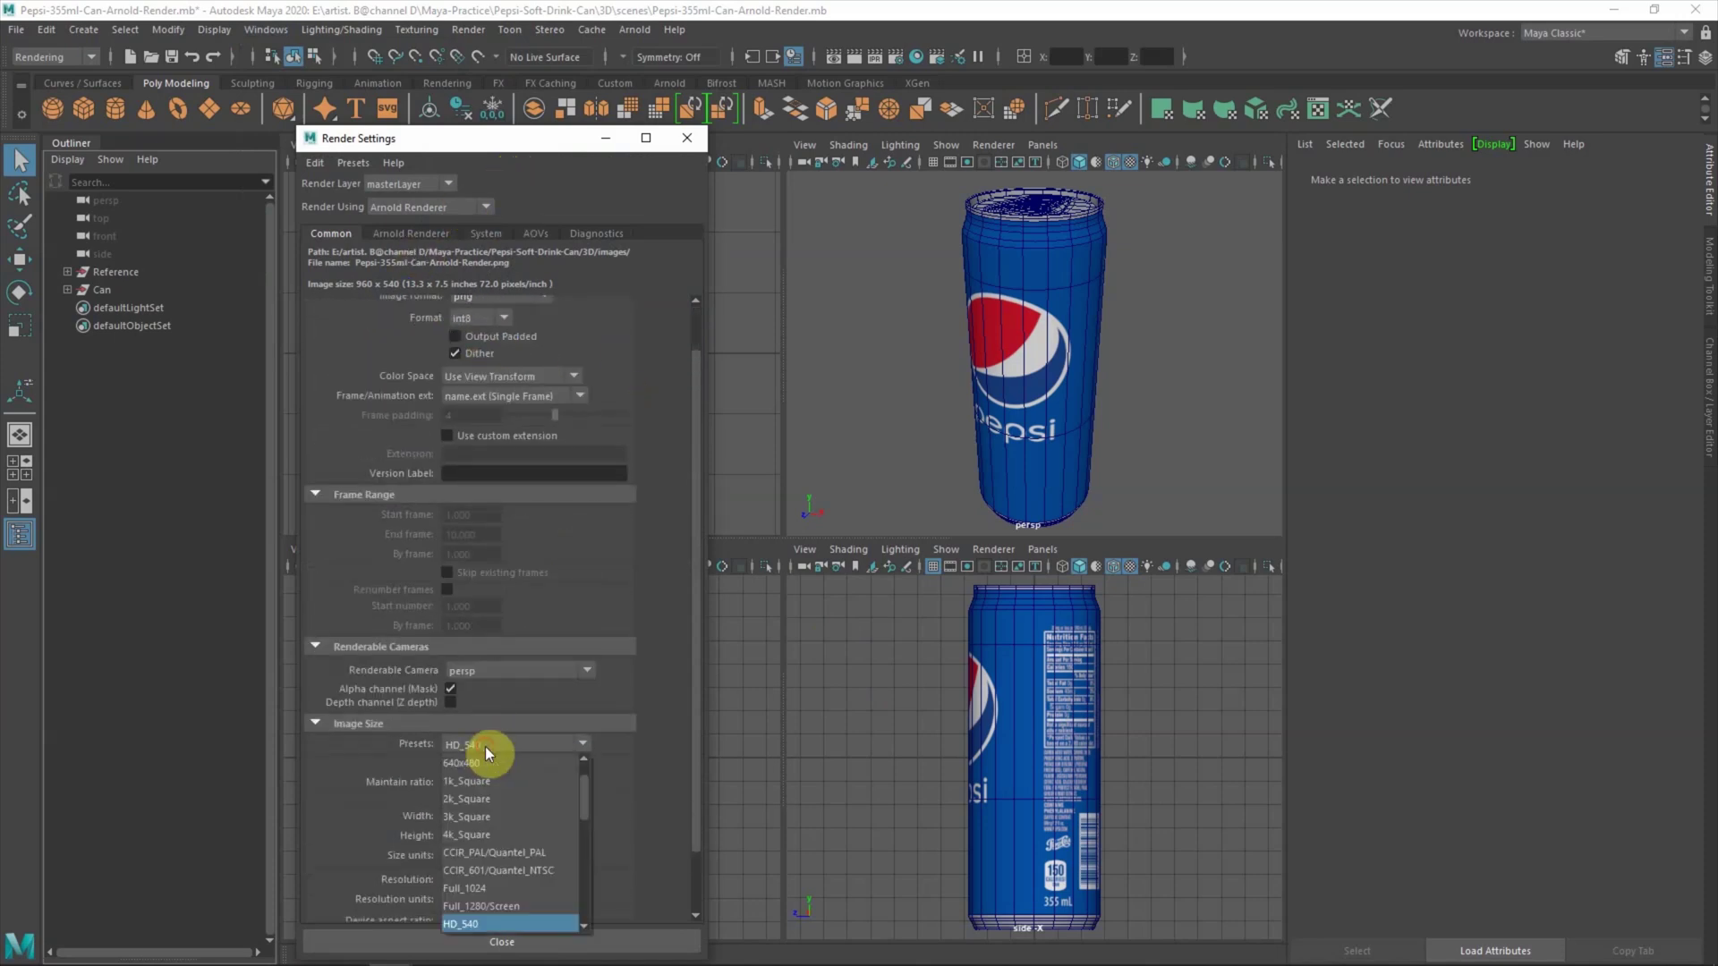
pyautogui.click(485, 778)
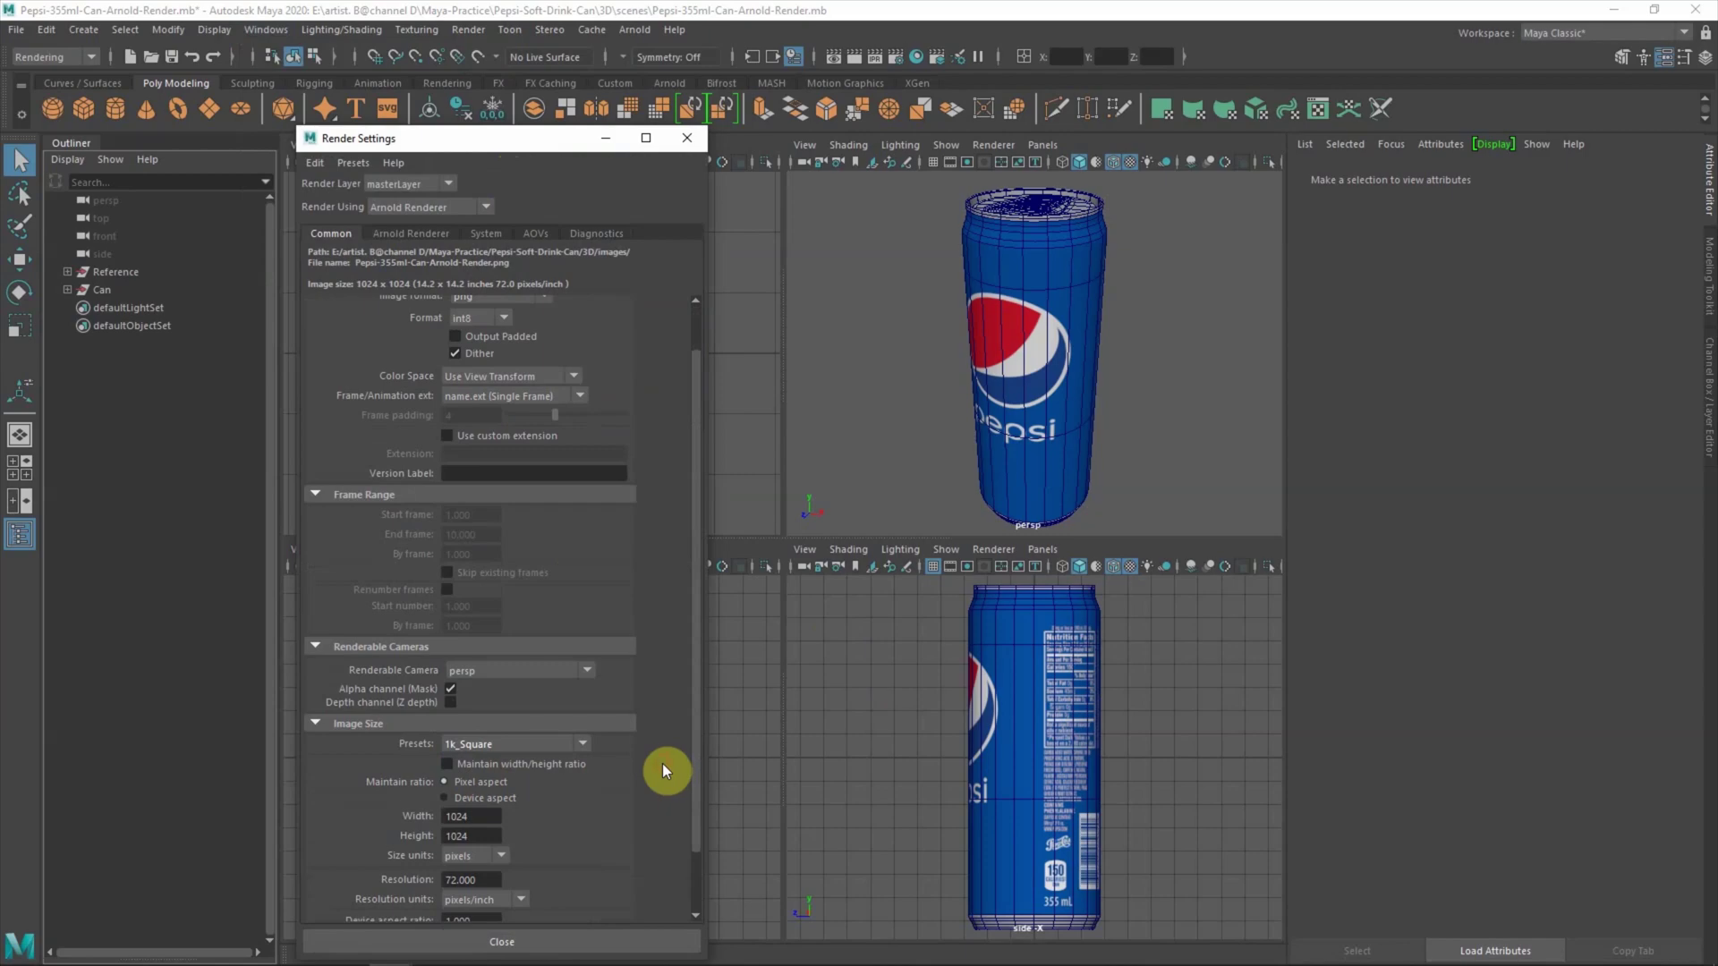
pyautogui.click(687, 138)
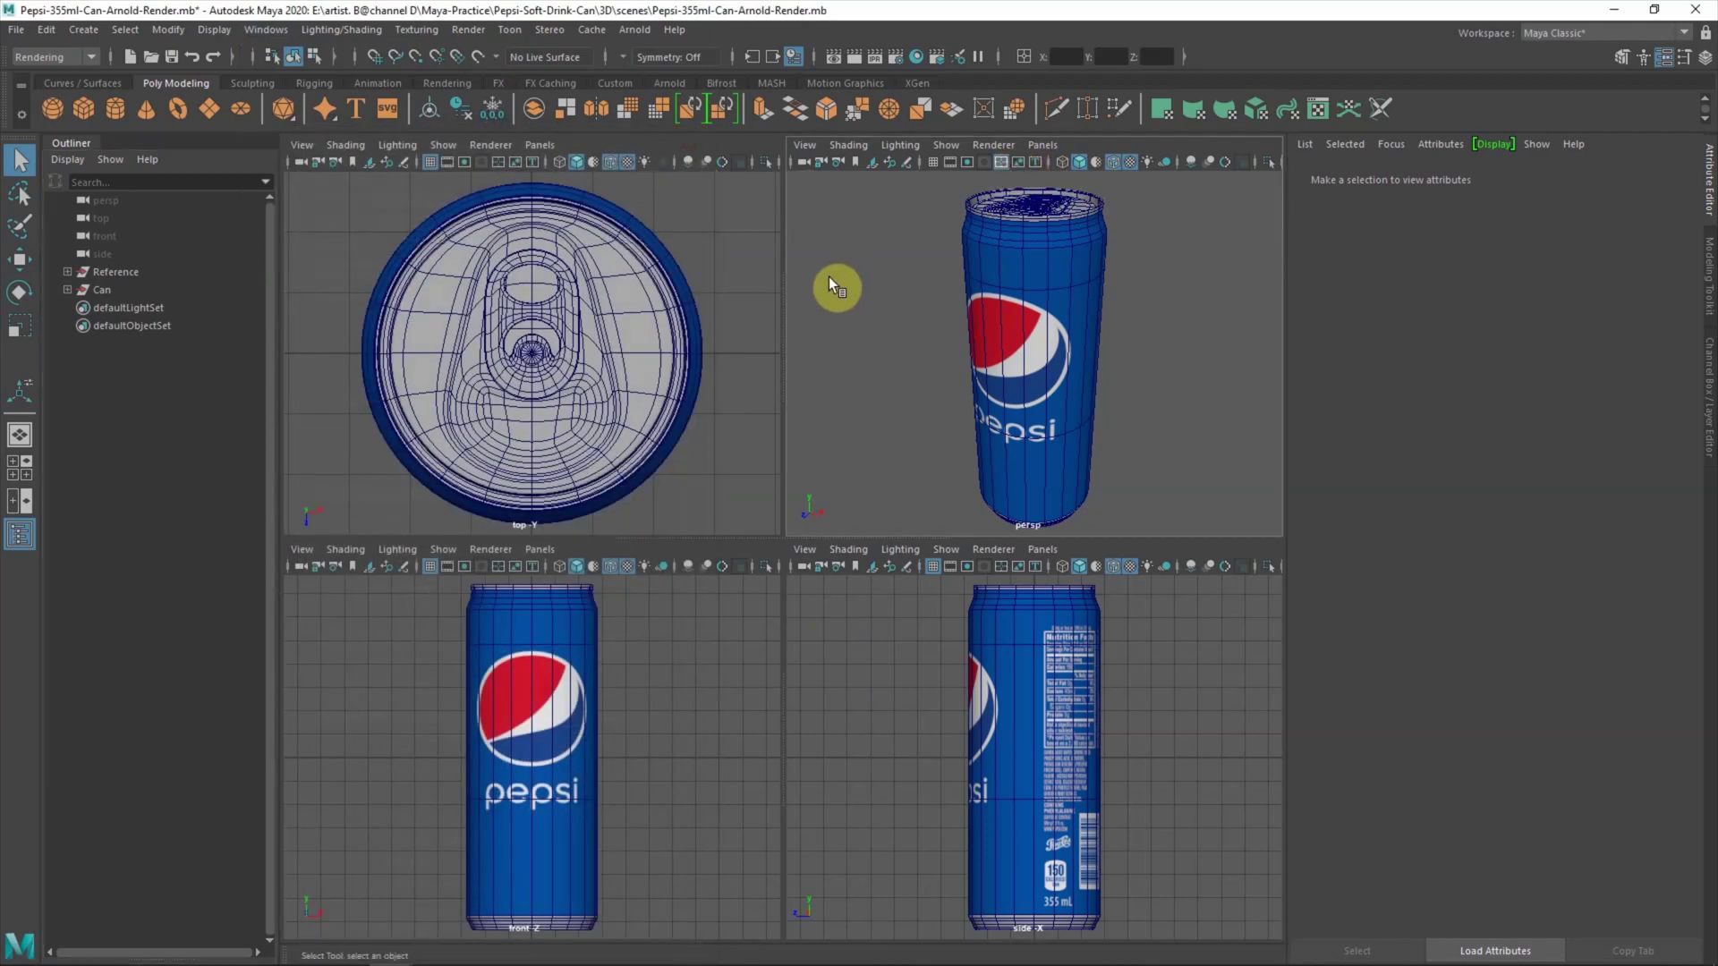
# - Shrink the perspective view panel, and create a camera from the front view named Render_Front_Angled
pyautogui.moveTo(780, 268); pyautogui.dragTo(958, 270)
pyautogui.moveTo(1069, 538); pyautogui.dragTo(1067, 498)
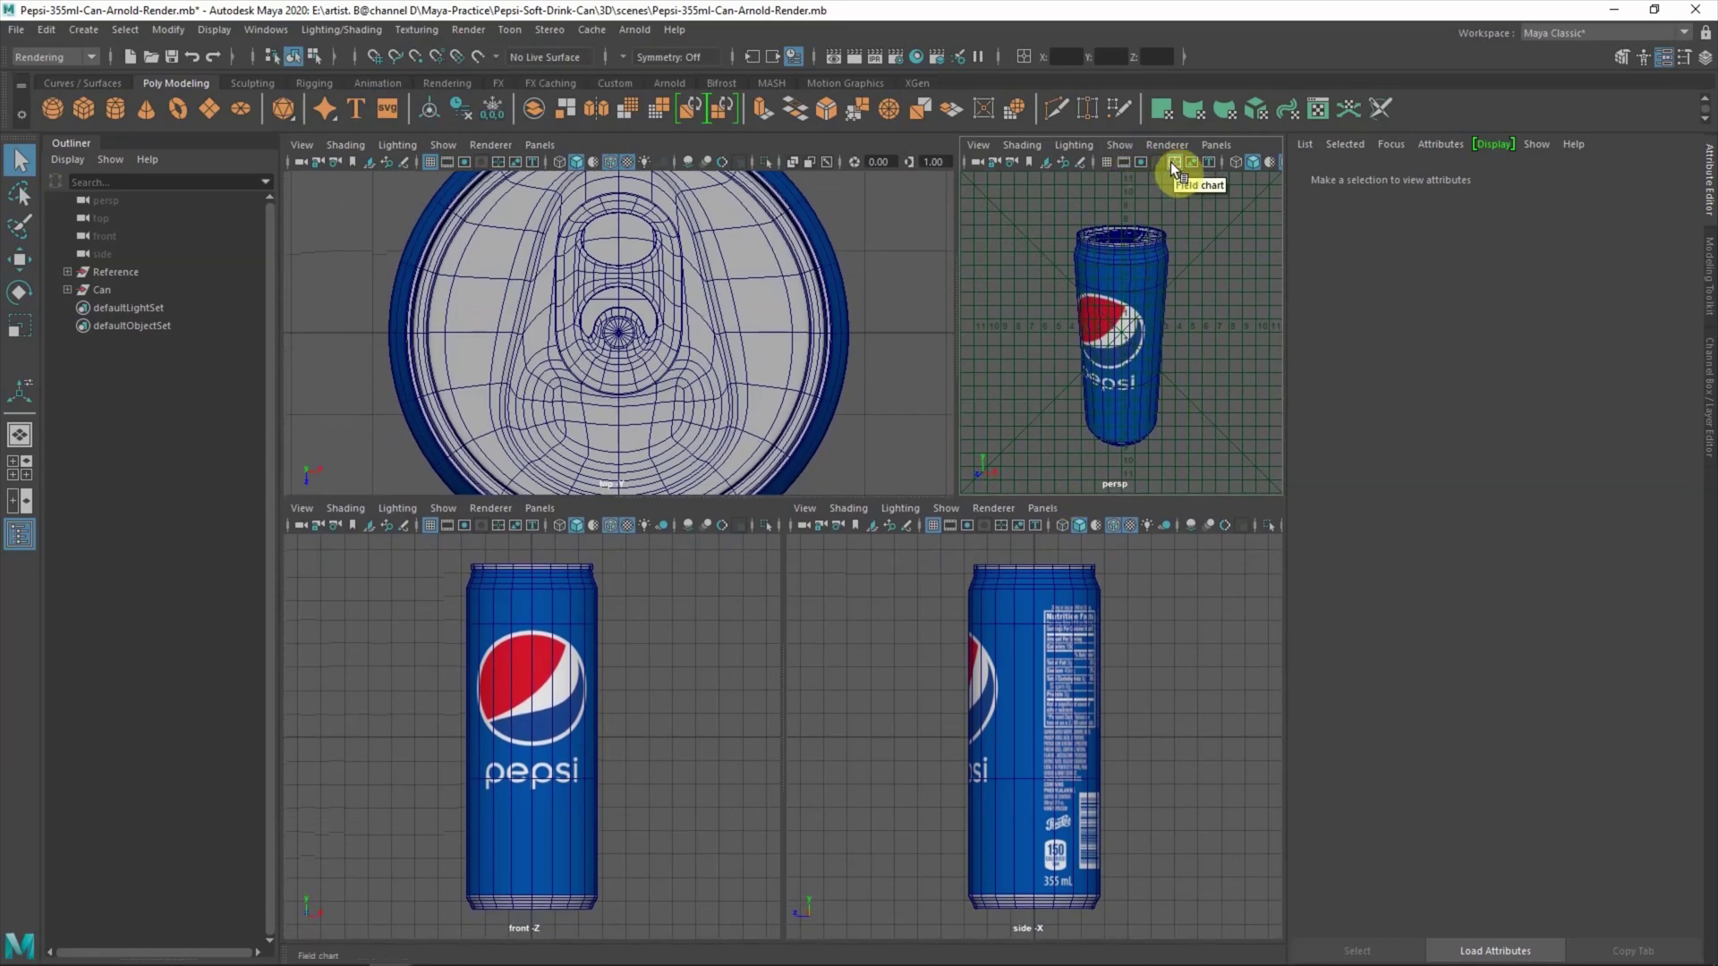
pyautogui.click(301, 507)
pyautogui.click(366, 581)
pyautogui.click(107, 307)
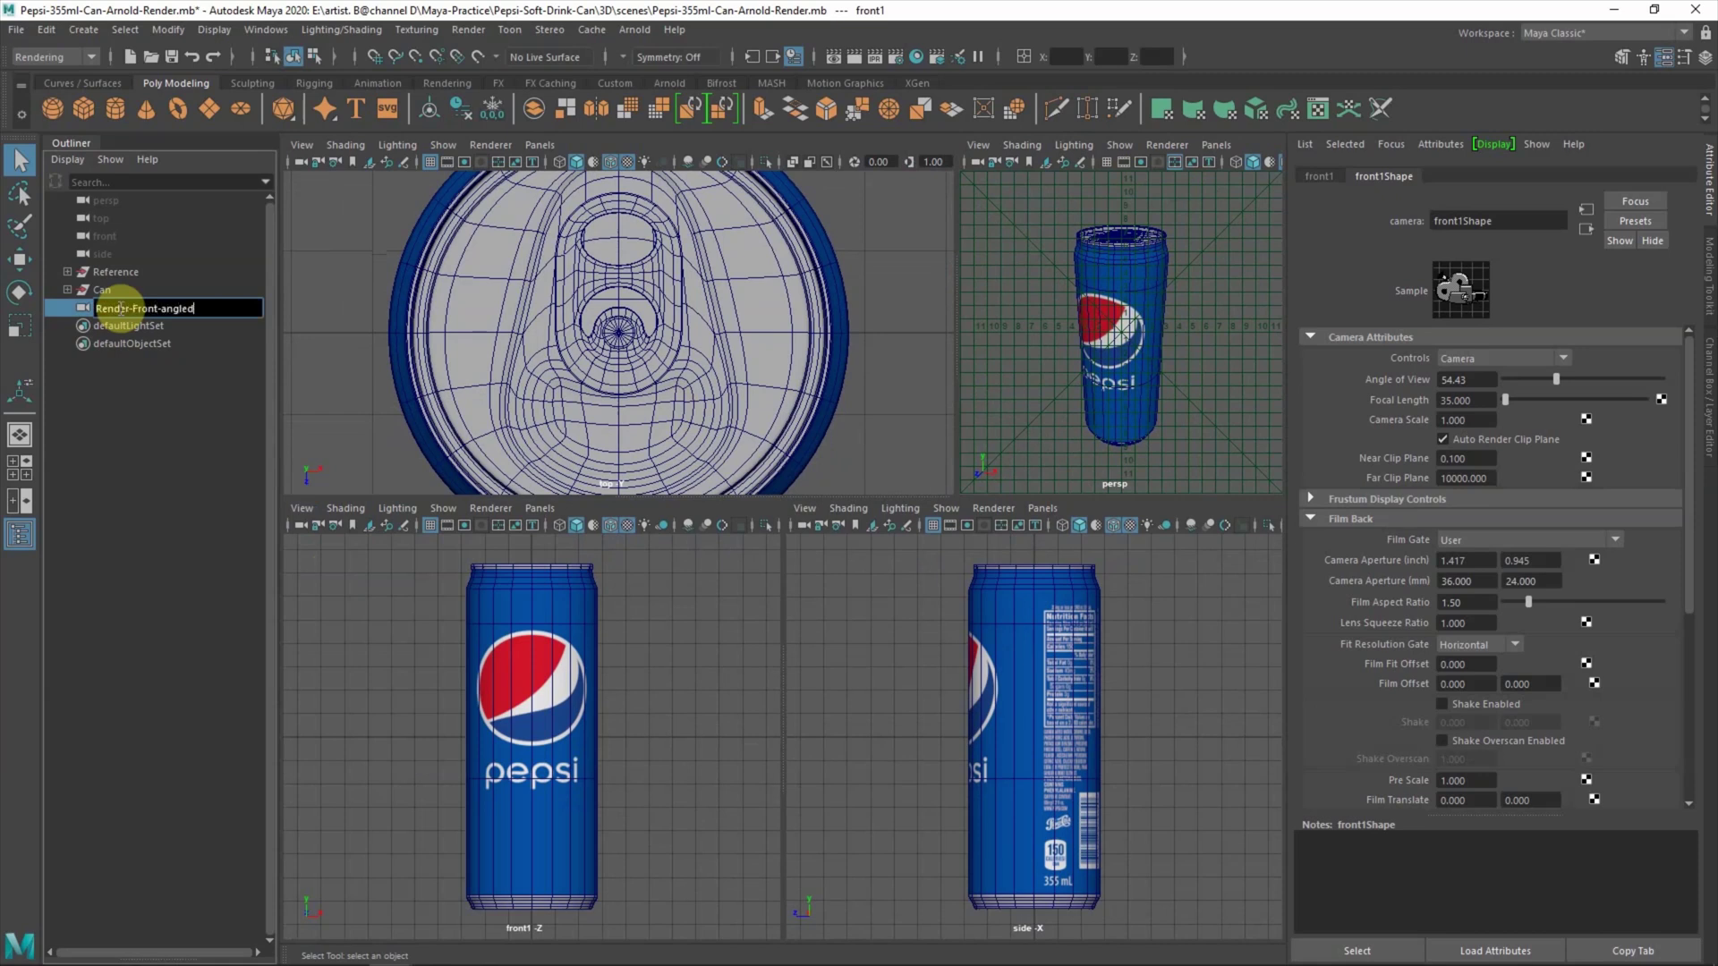
pyautogui.press('Return')
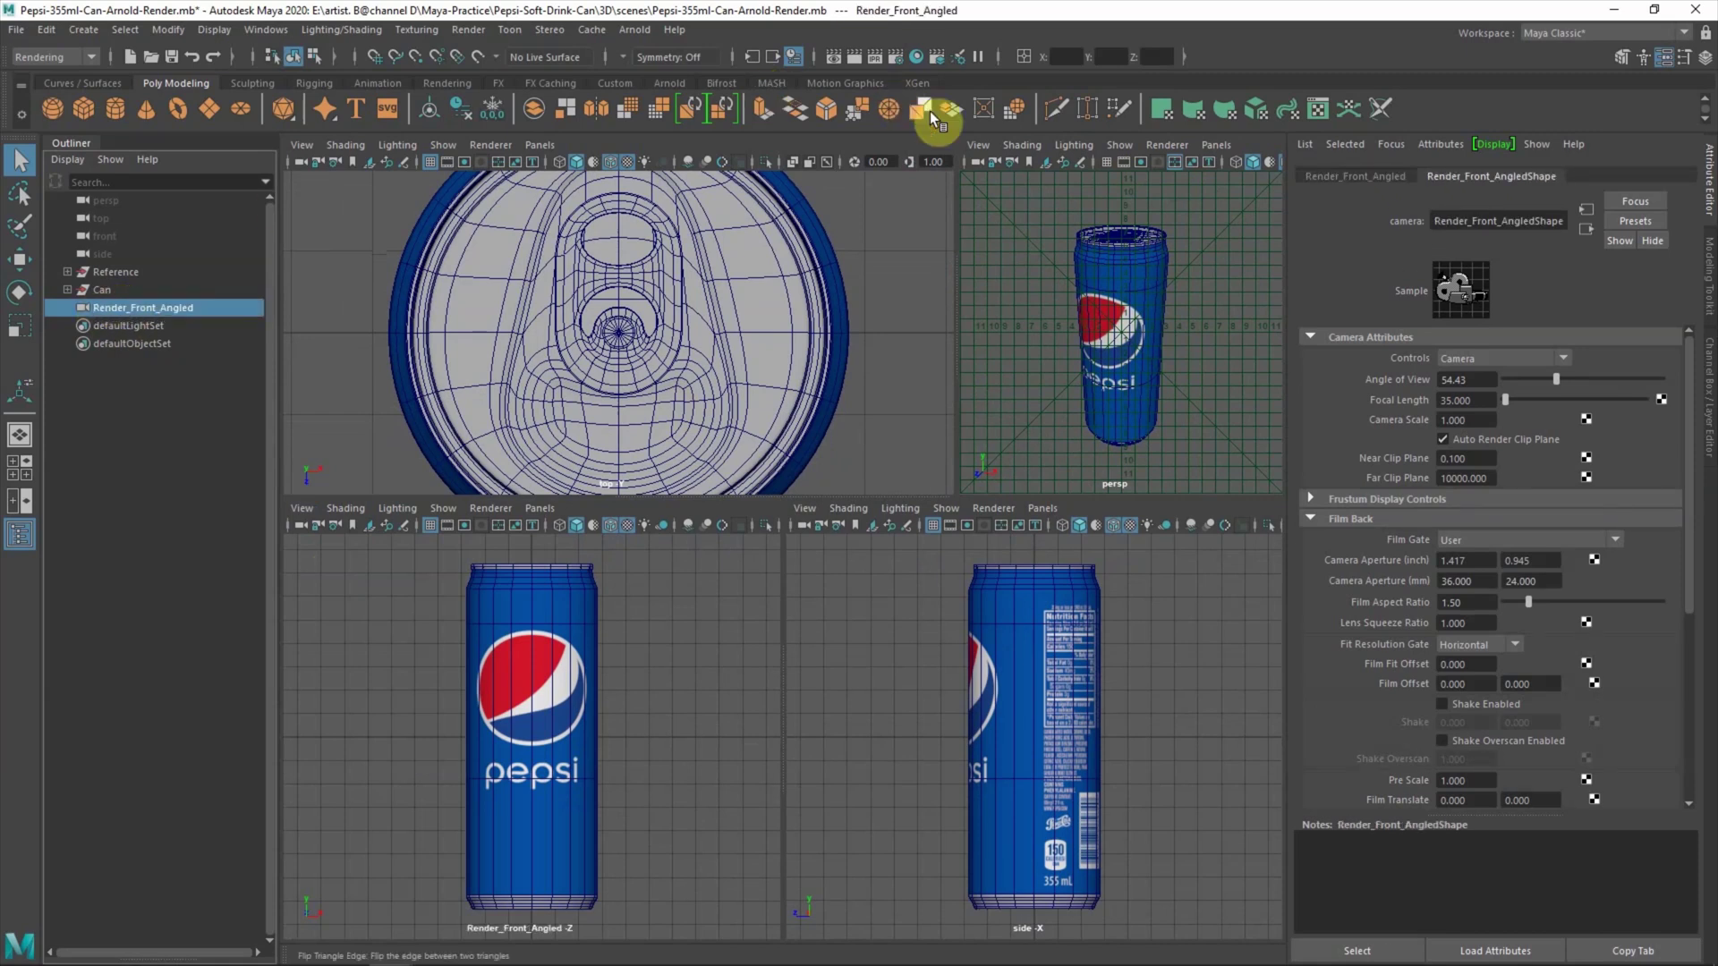
# - Show the Render_Front_Angled camera in the perspective view's panel
pyautogui.click(1215, 145)
pyautogui.moveTo(1351, 191)
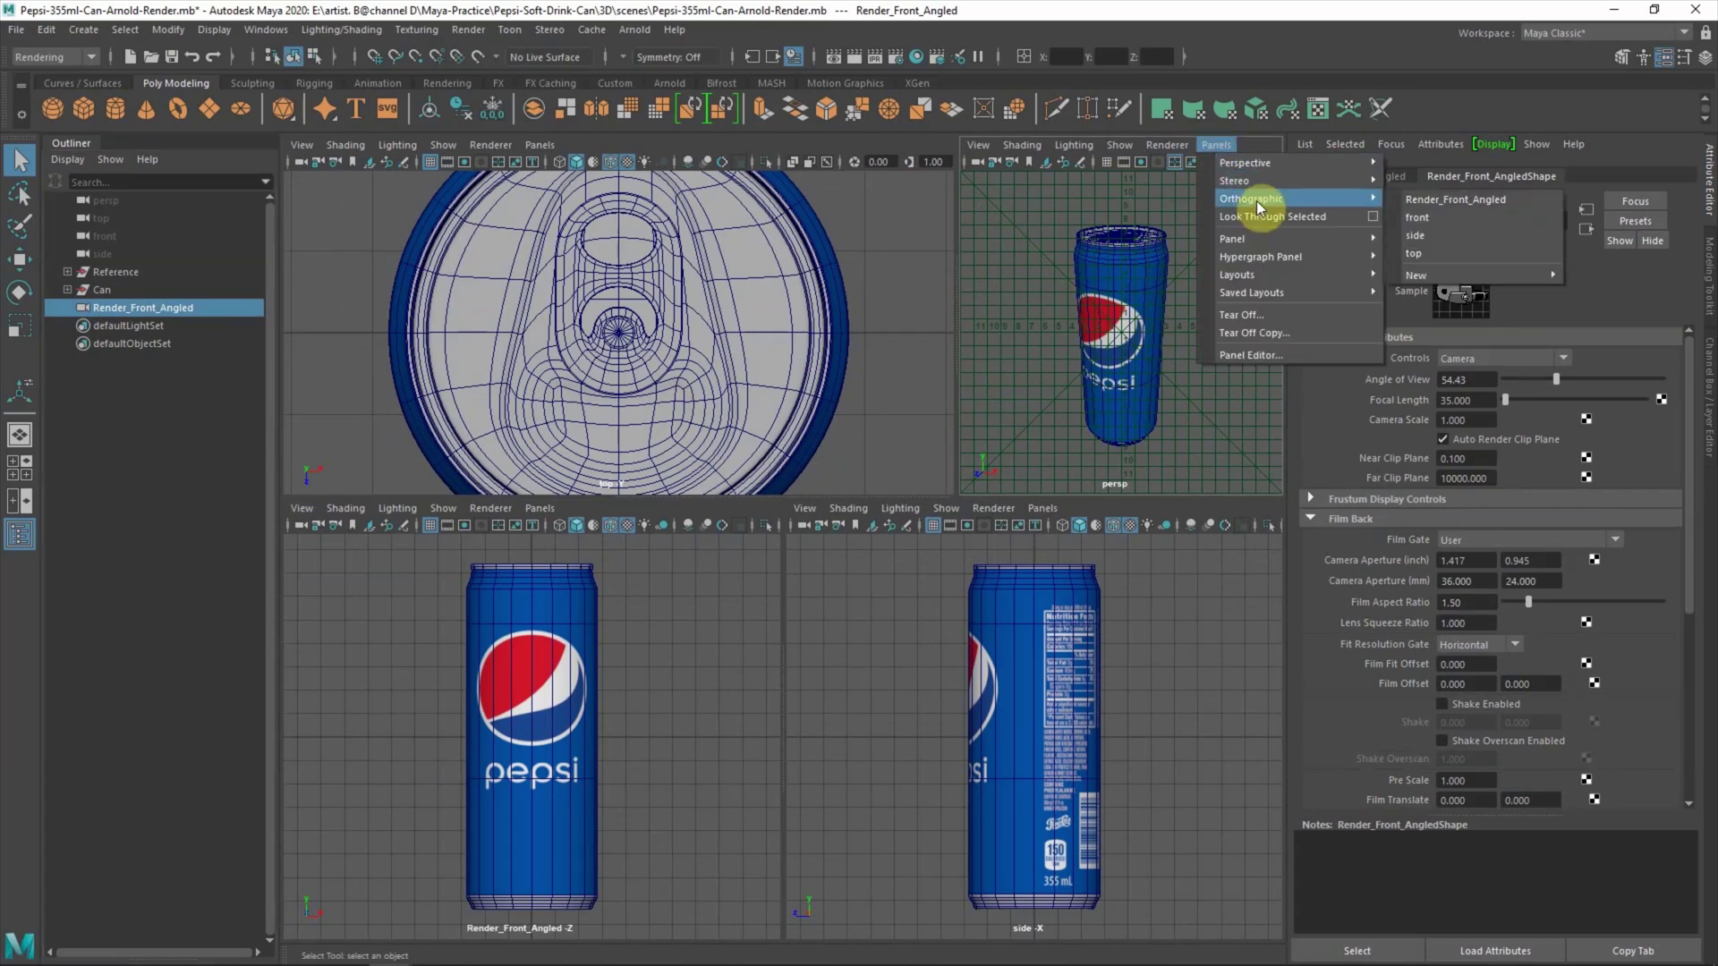
pyautogui.click(1460, 204)
# - Turn off Orthographic for the Render_Front_Angled camera and frame the Can group in its view
pyautogui.scroll(-5, 1315, 604)
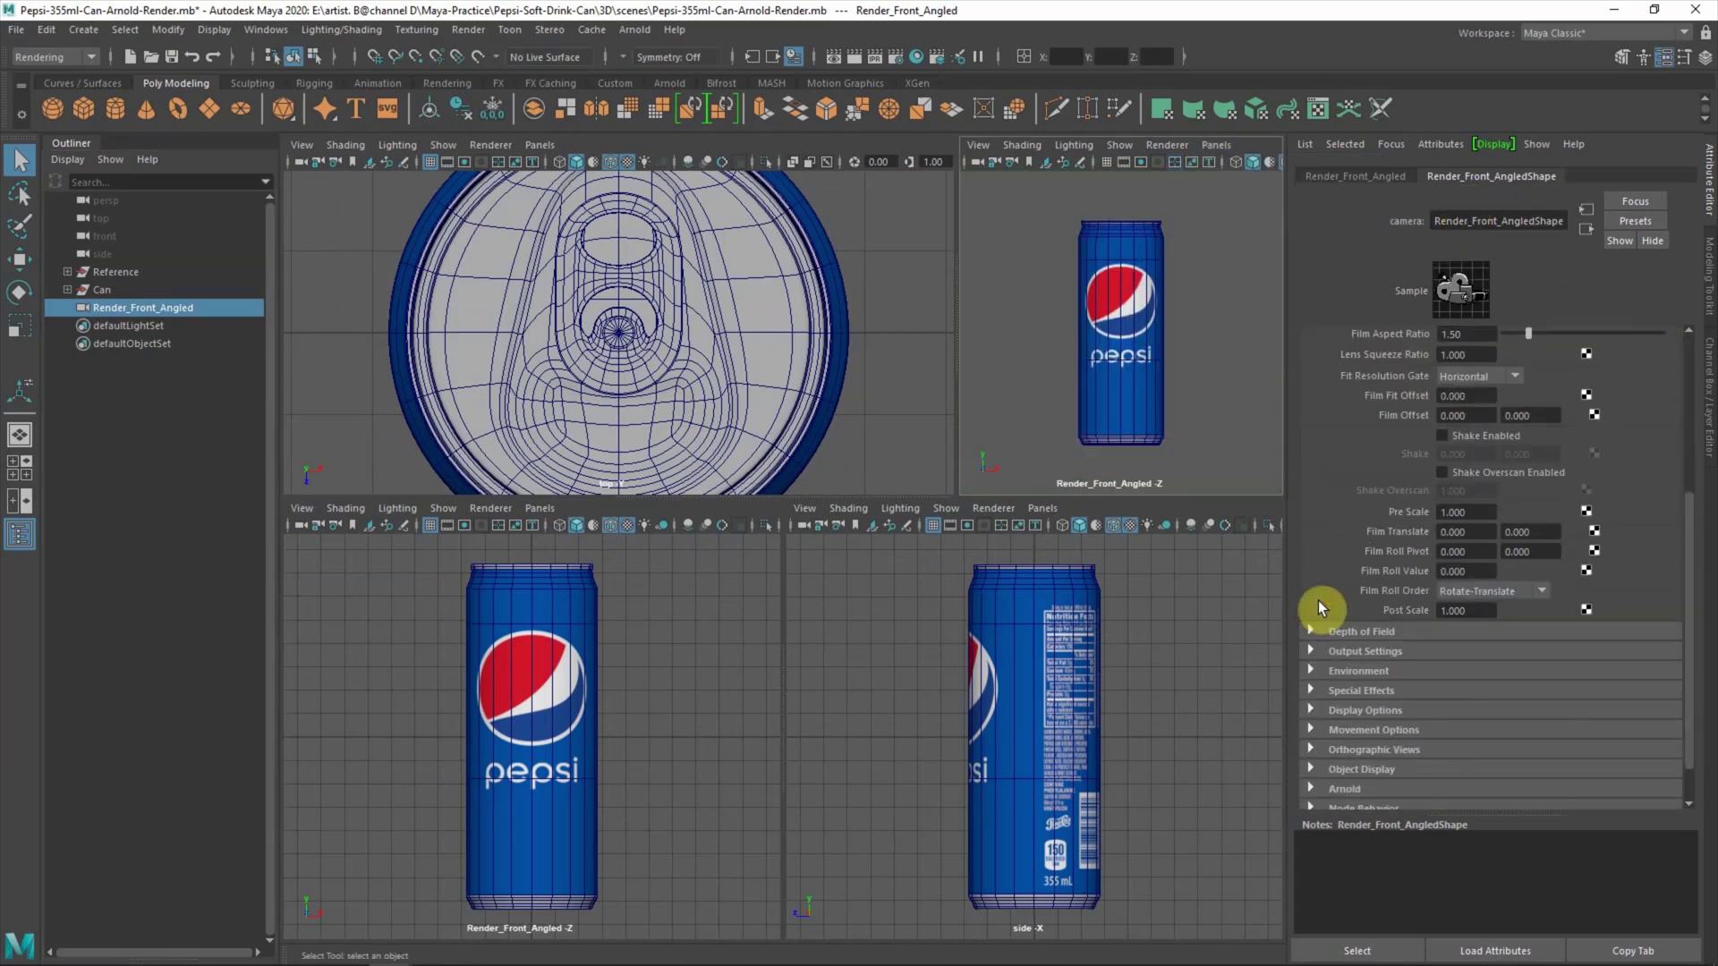
pyautogui.click(1371, 749)
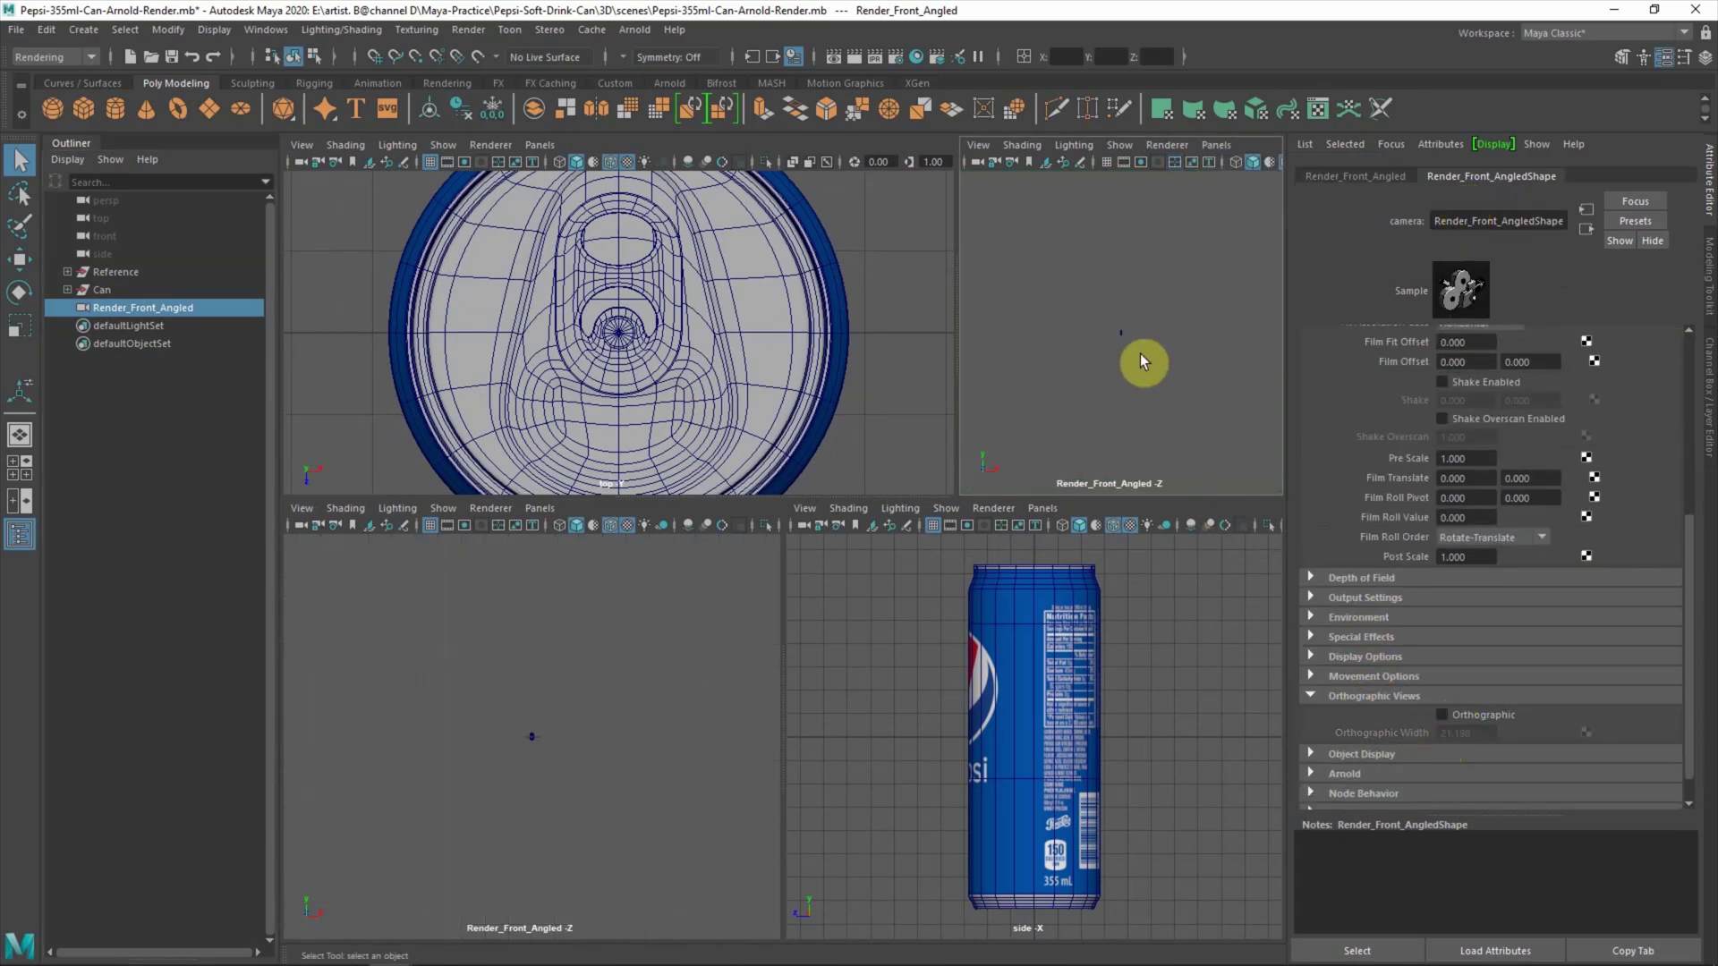
pyautogui.click(102, 289)
pyautogui.press('f')
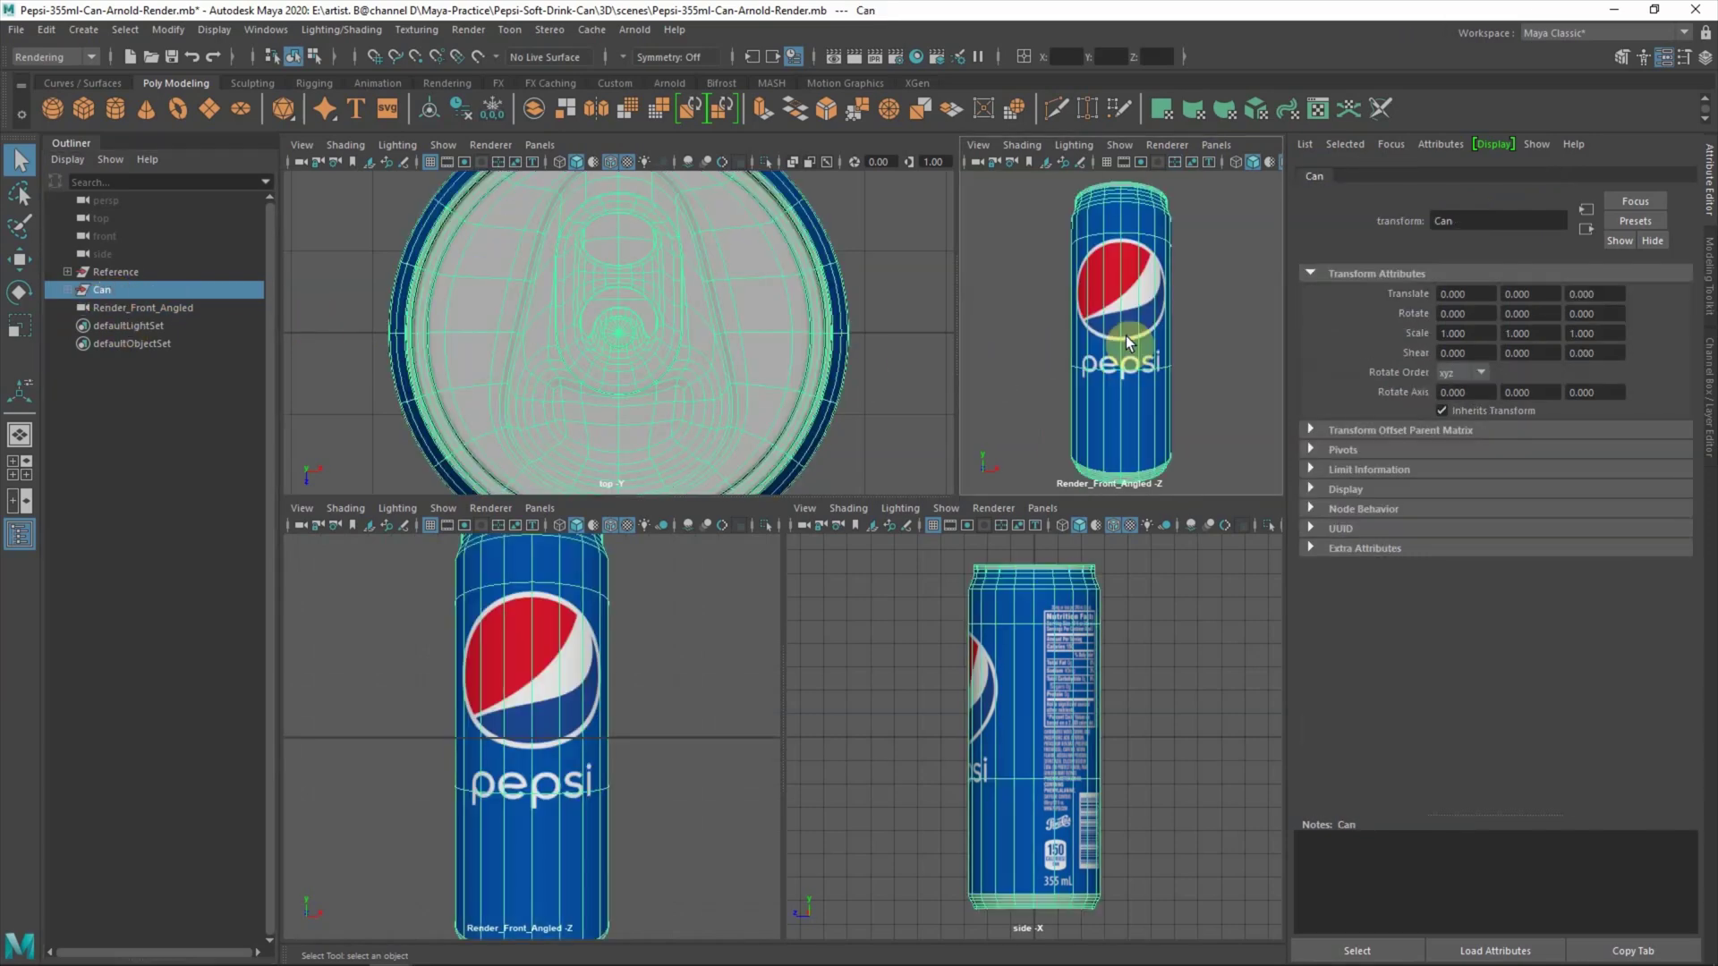
# - Switch the larger panel showing Render_Front_Angled back to the orthographic front view
pyautogui.click(540, 510)
pyautogui.moveTo(567, 562)
pyautogui.click(722, 564)
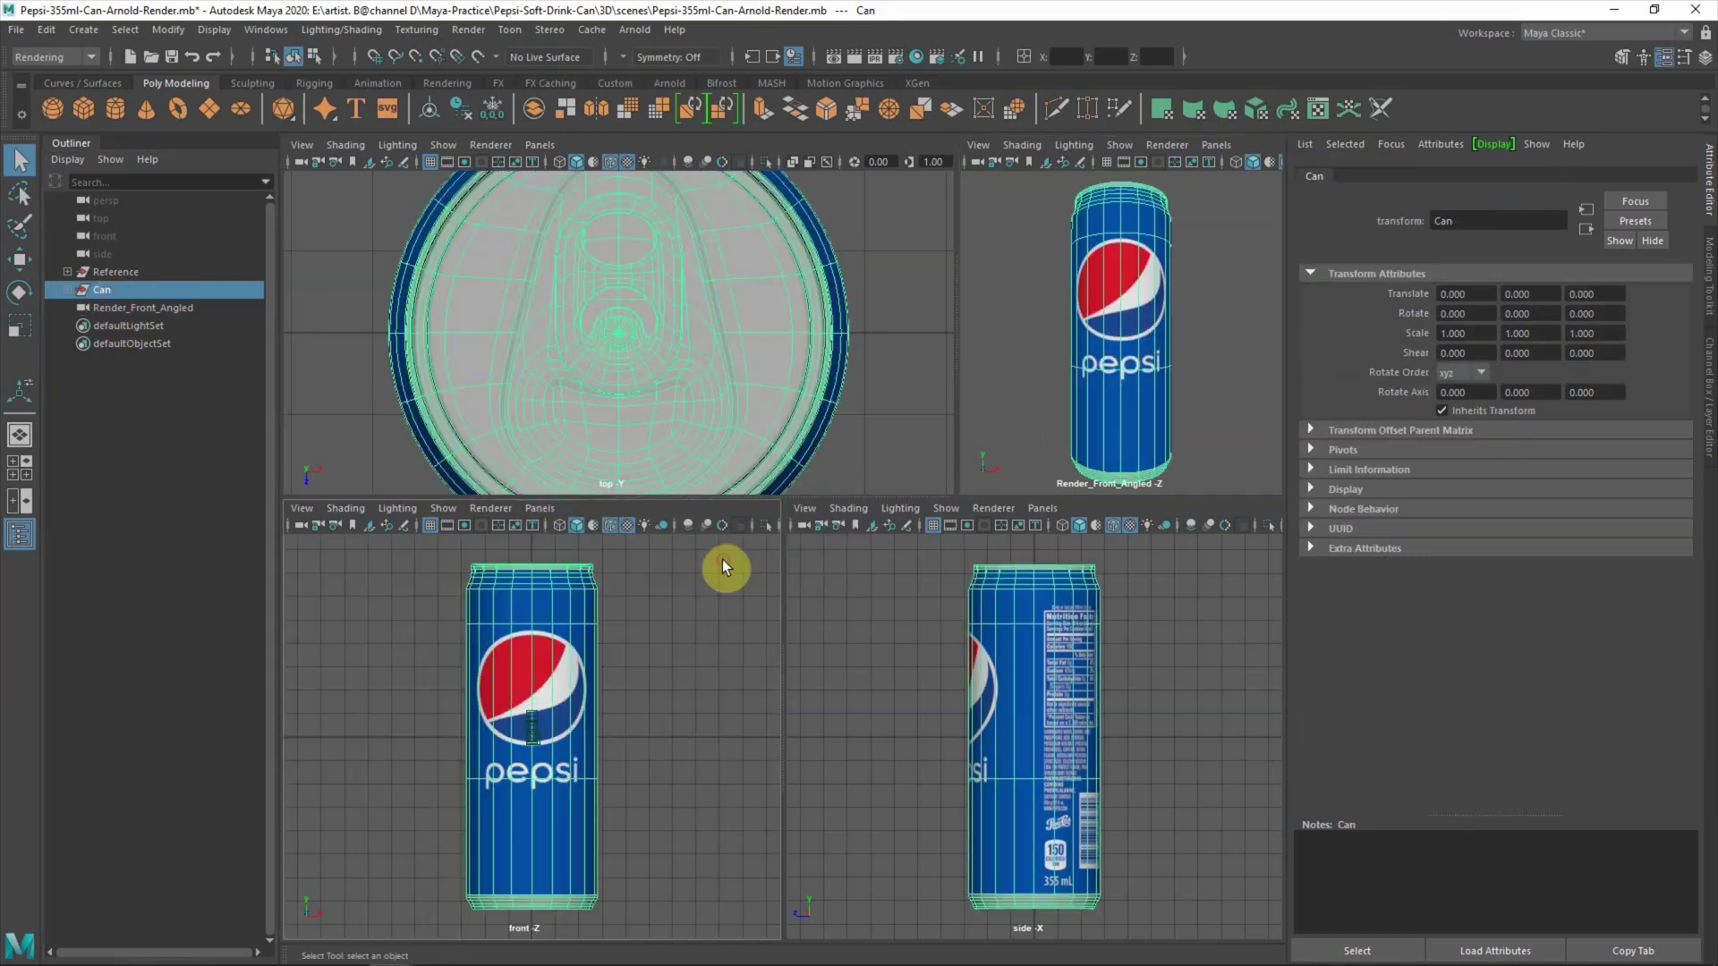
# - Set the Render_Front_Angled camera's focal length to 75 and reframe the whole can using the Field Chart as a temporary guide
pyautogui.click(153, 307)
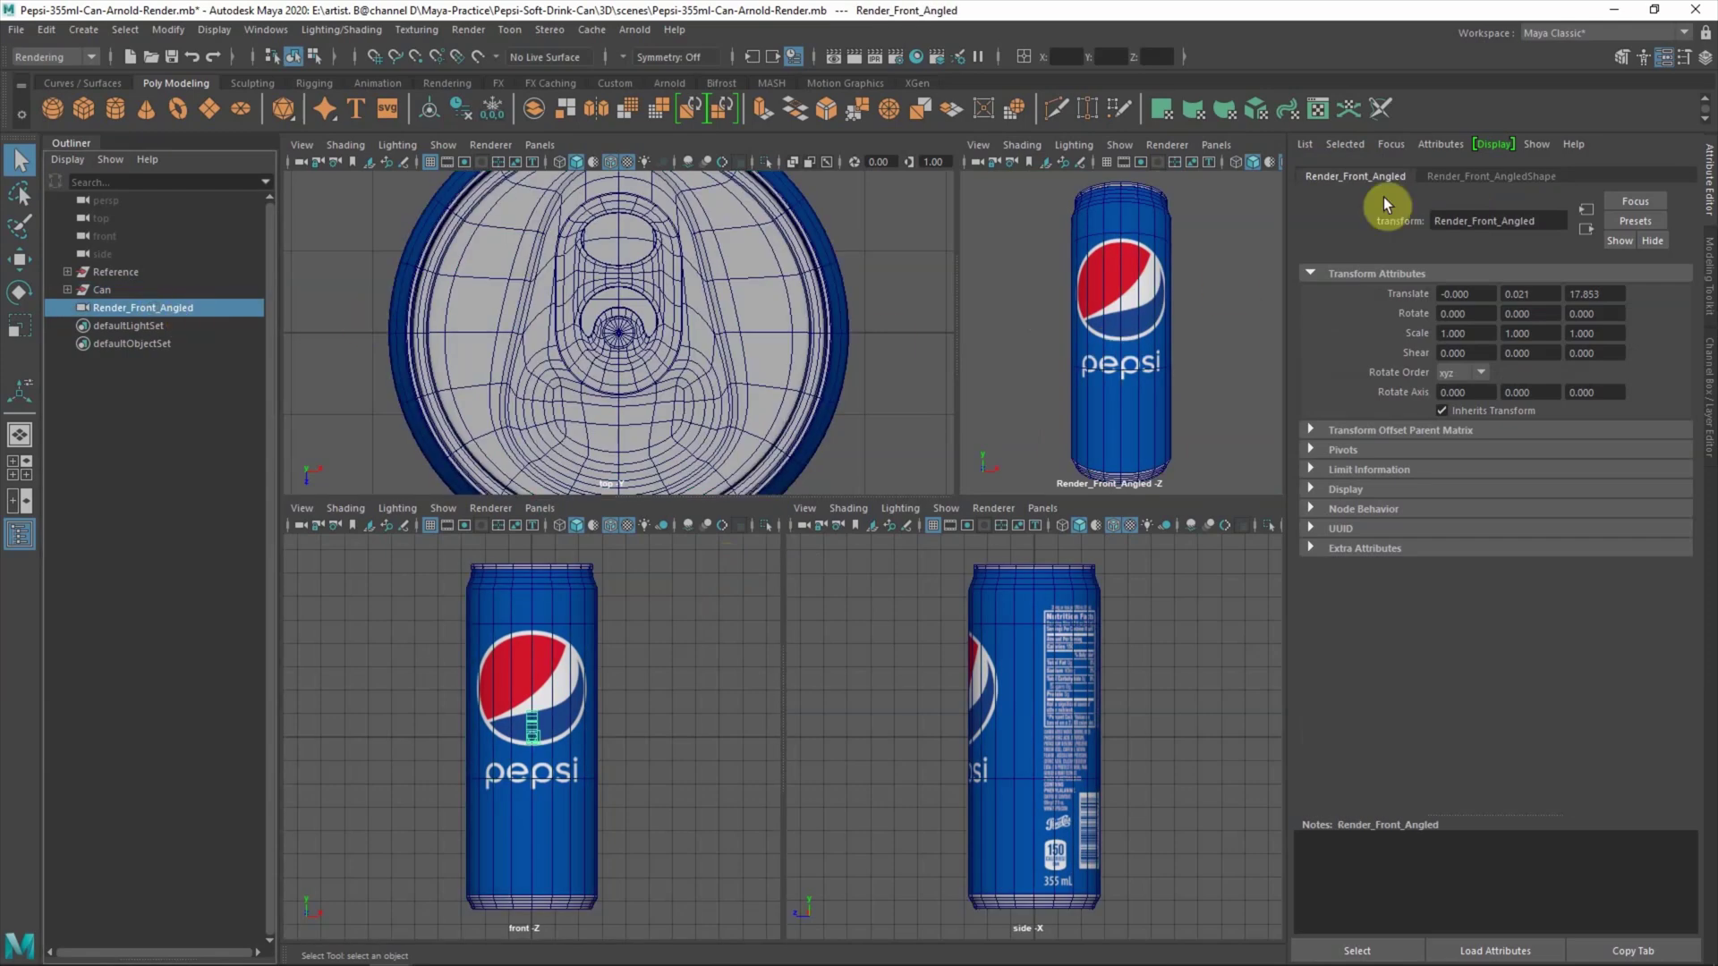
pyautogui.doubleClick(1460, 400)
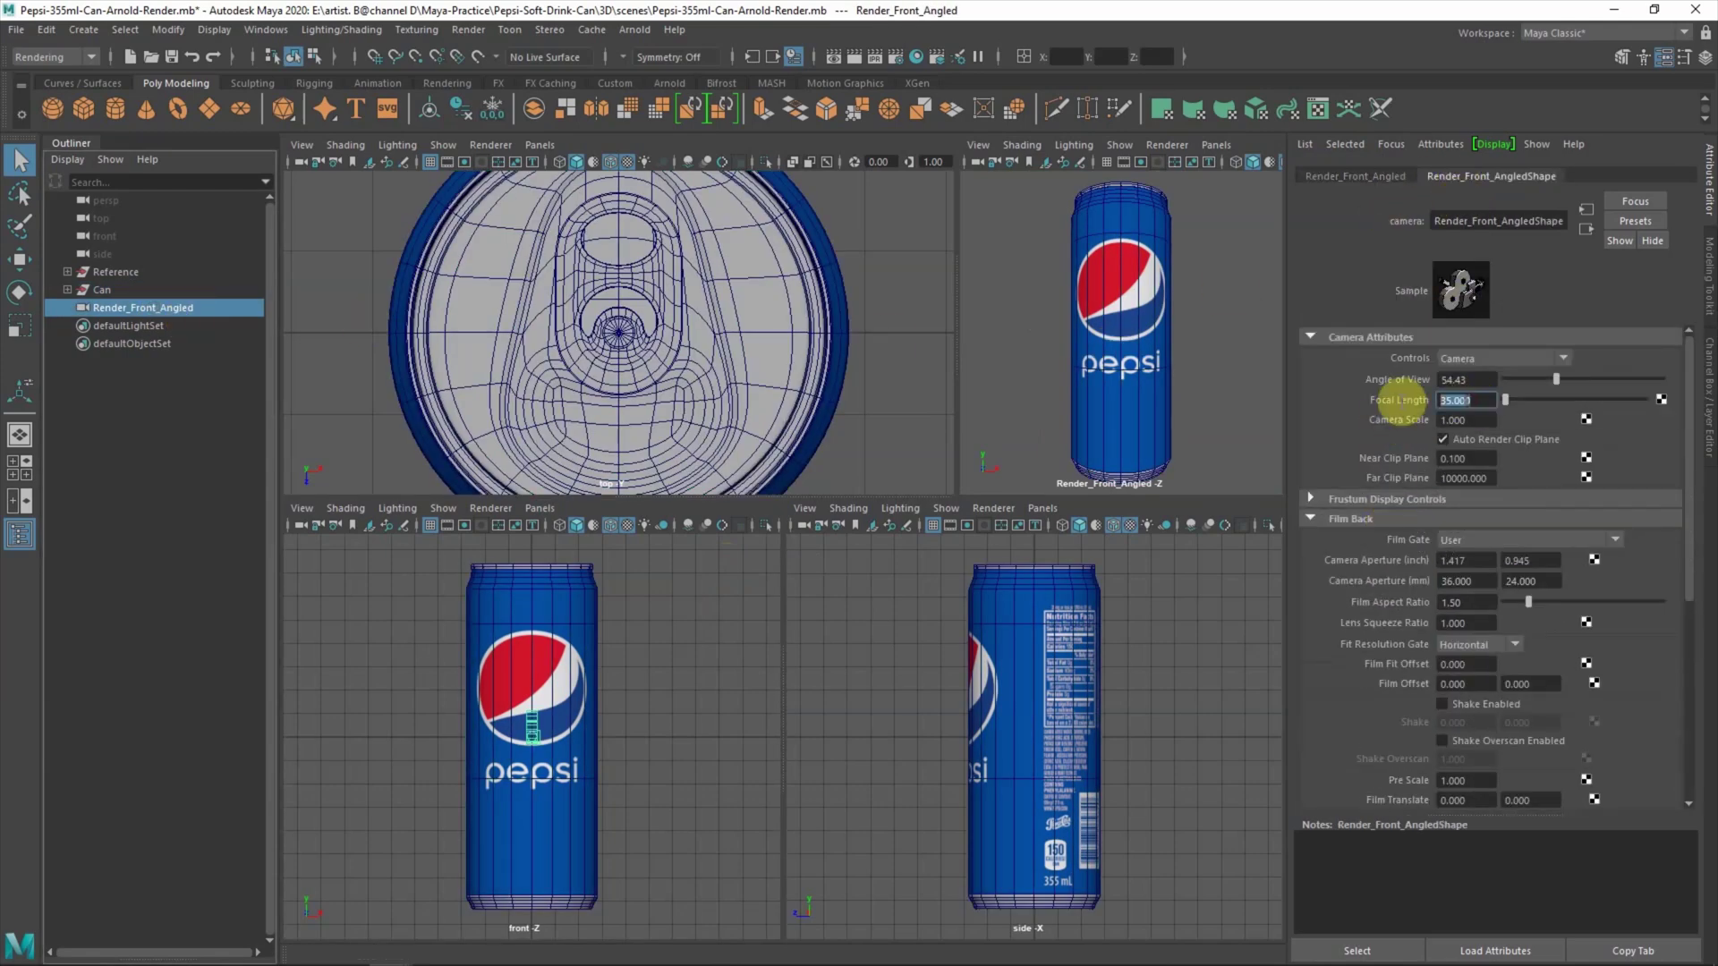
pyautogui.press('Return')
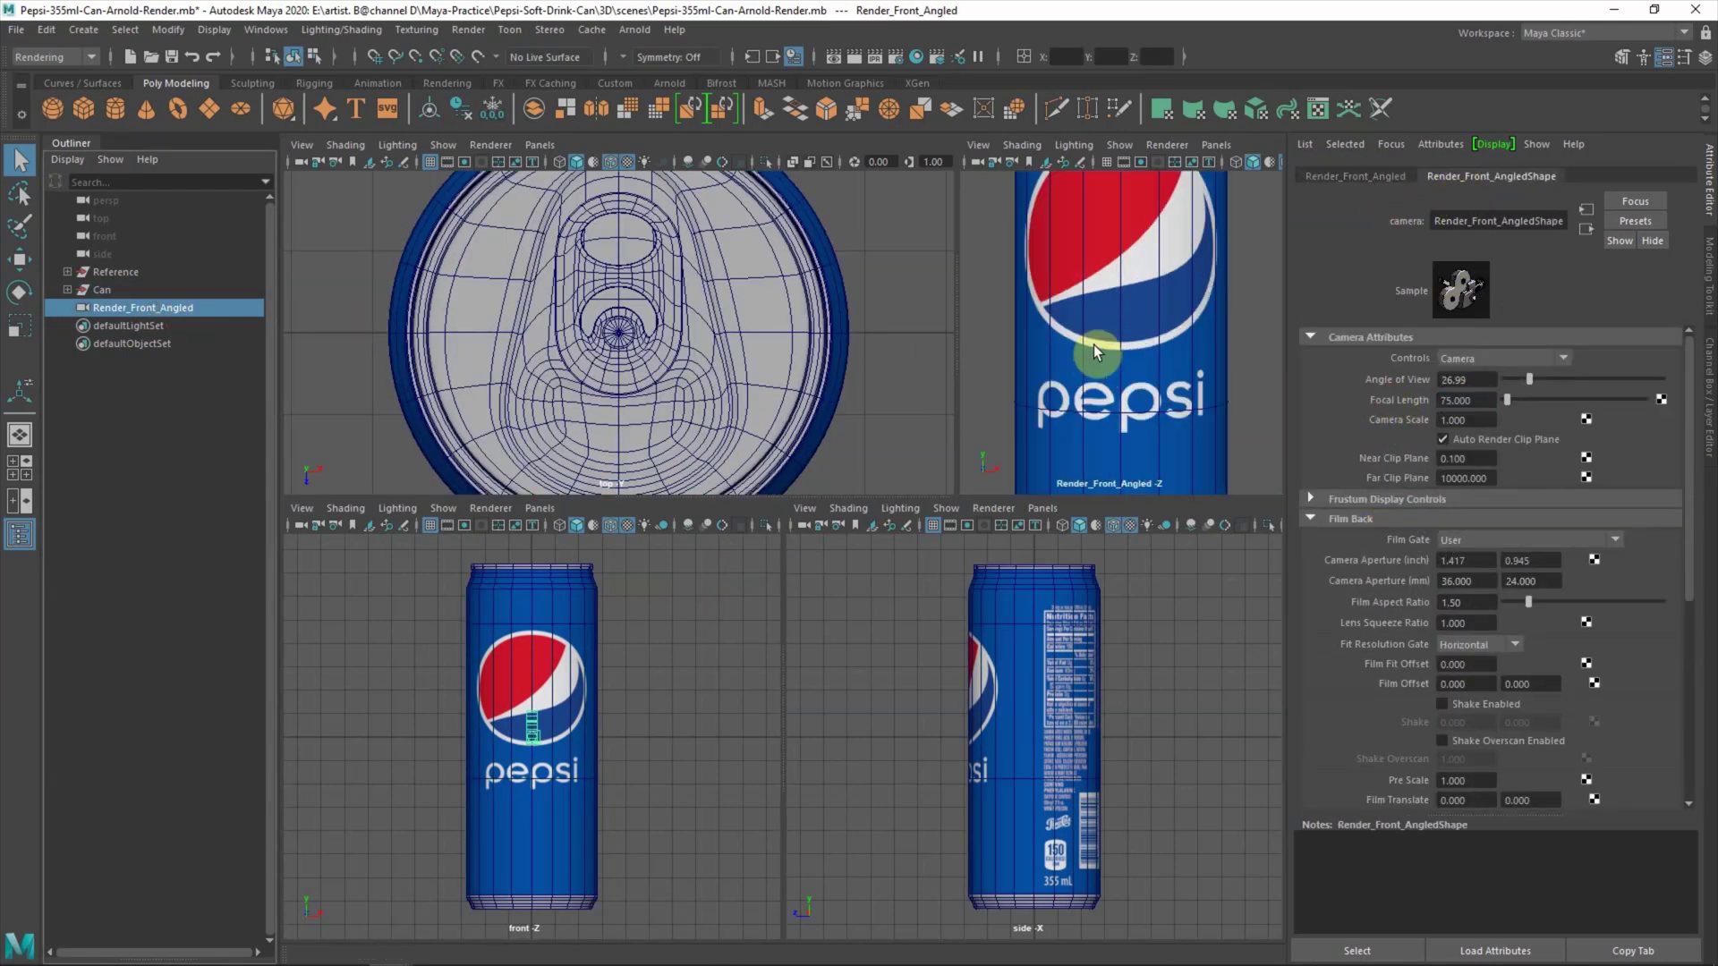
pyautogui.click(1175, 162)
pyautogui.keyDown('alt'); pyautogui.moveTo(1227, 358); pyautogui.dragTo(1219, 324); pyautogui.keyUp('alt')
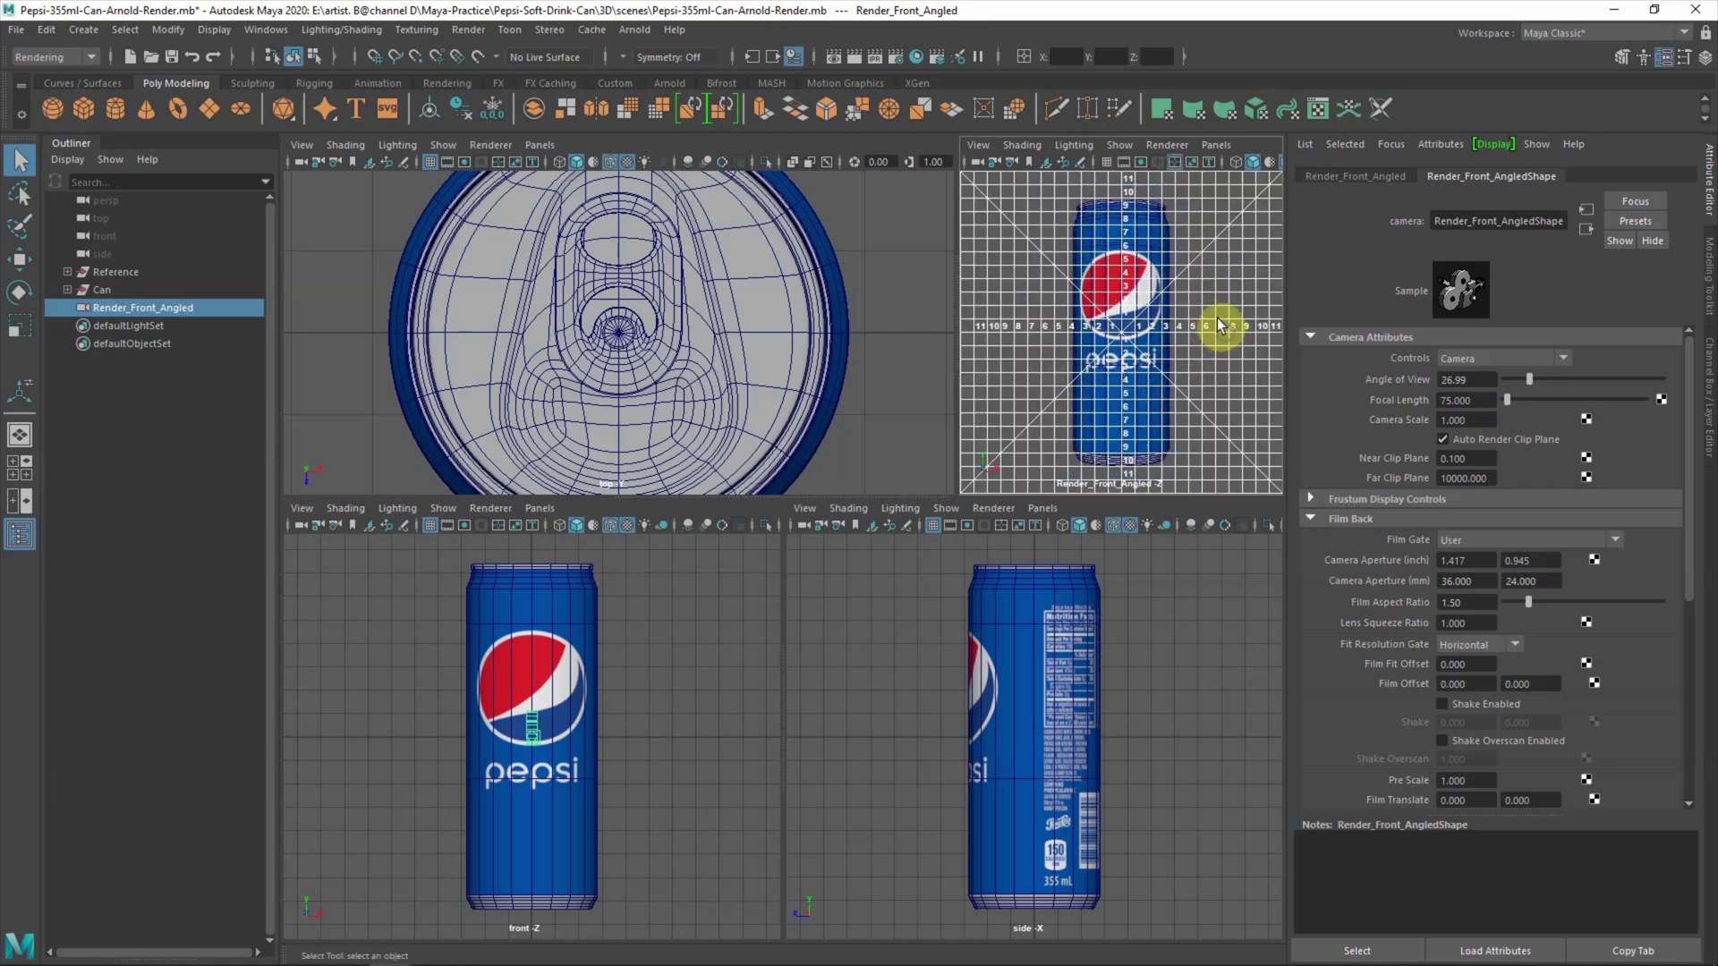
pyautogui.click(1174, 162)
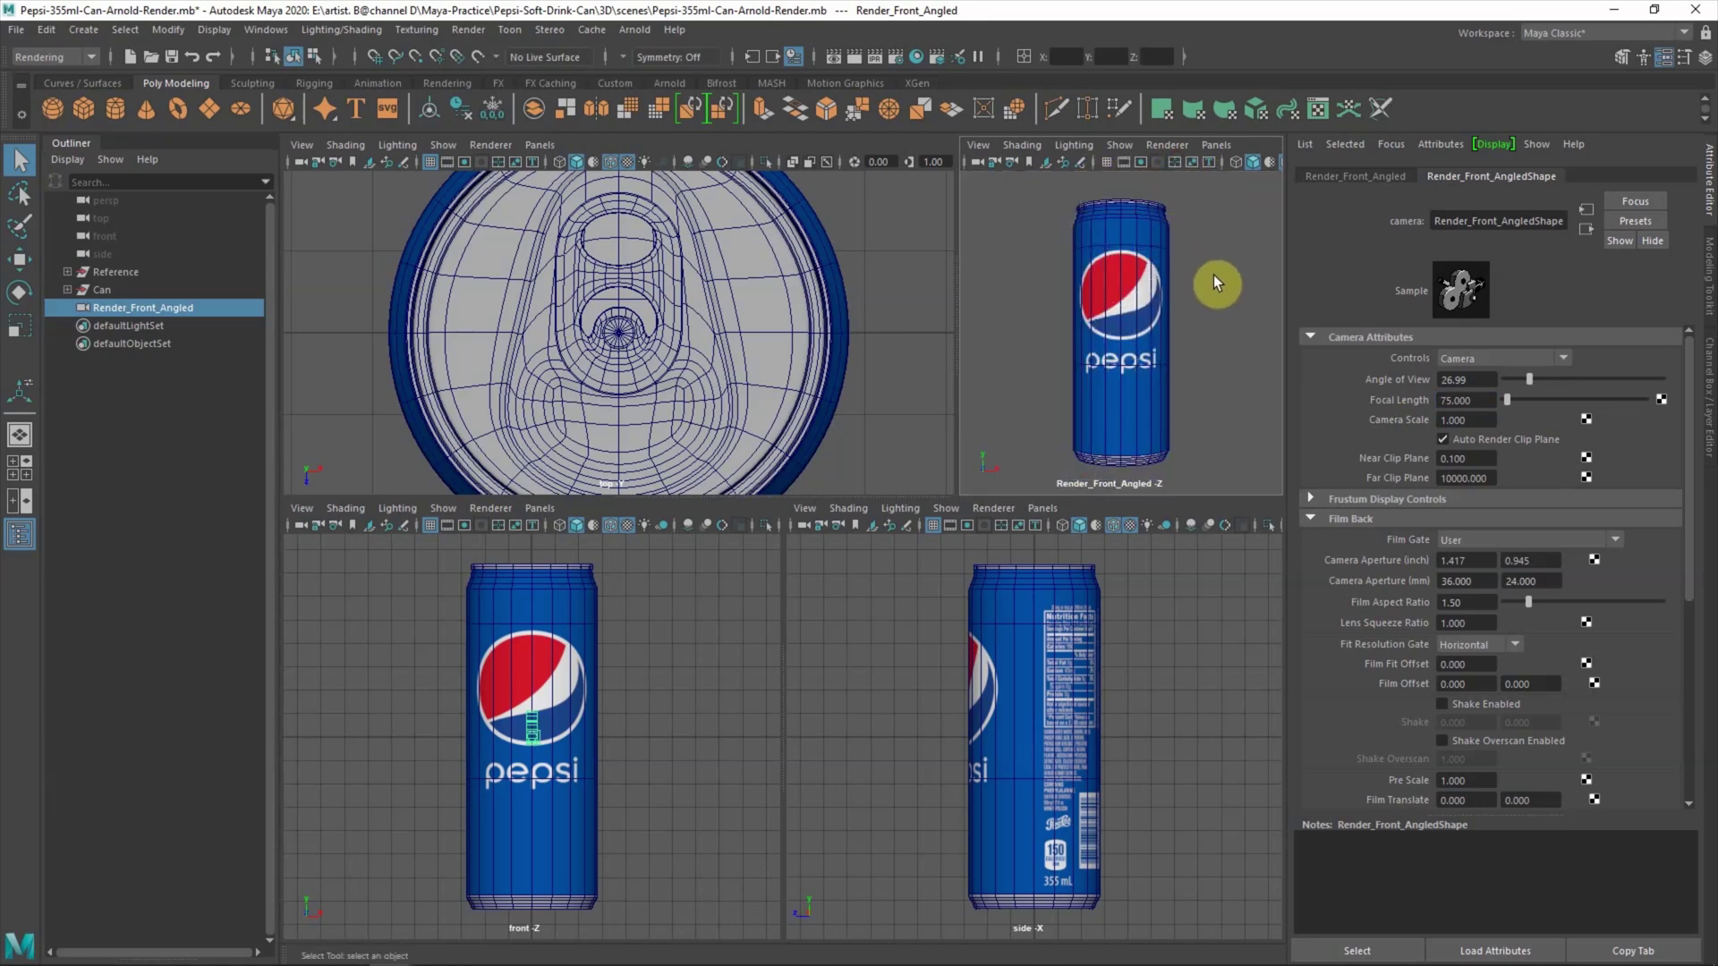
# - Switch the Render_Front_Angled view to the Arnold renderer, with its renderer options window open over the top view
pyautogui.click(1167, 147)
pyautogui.click(1181, 196)
pyautogui.click(1268, 195)
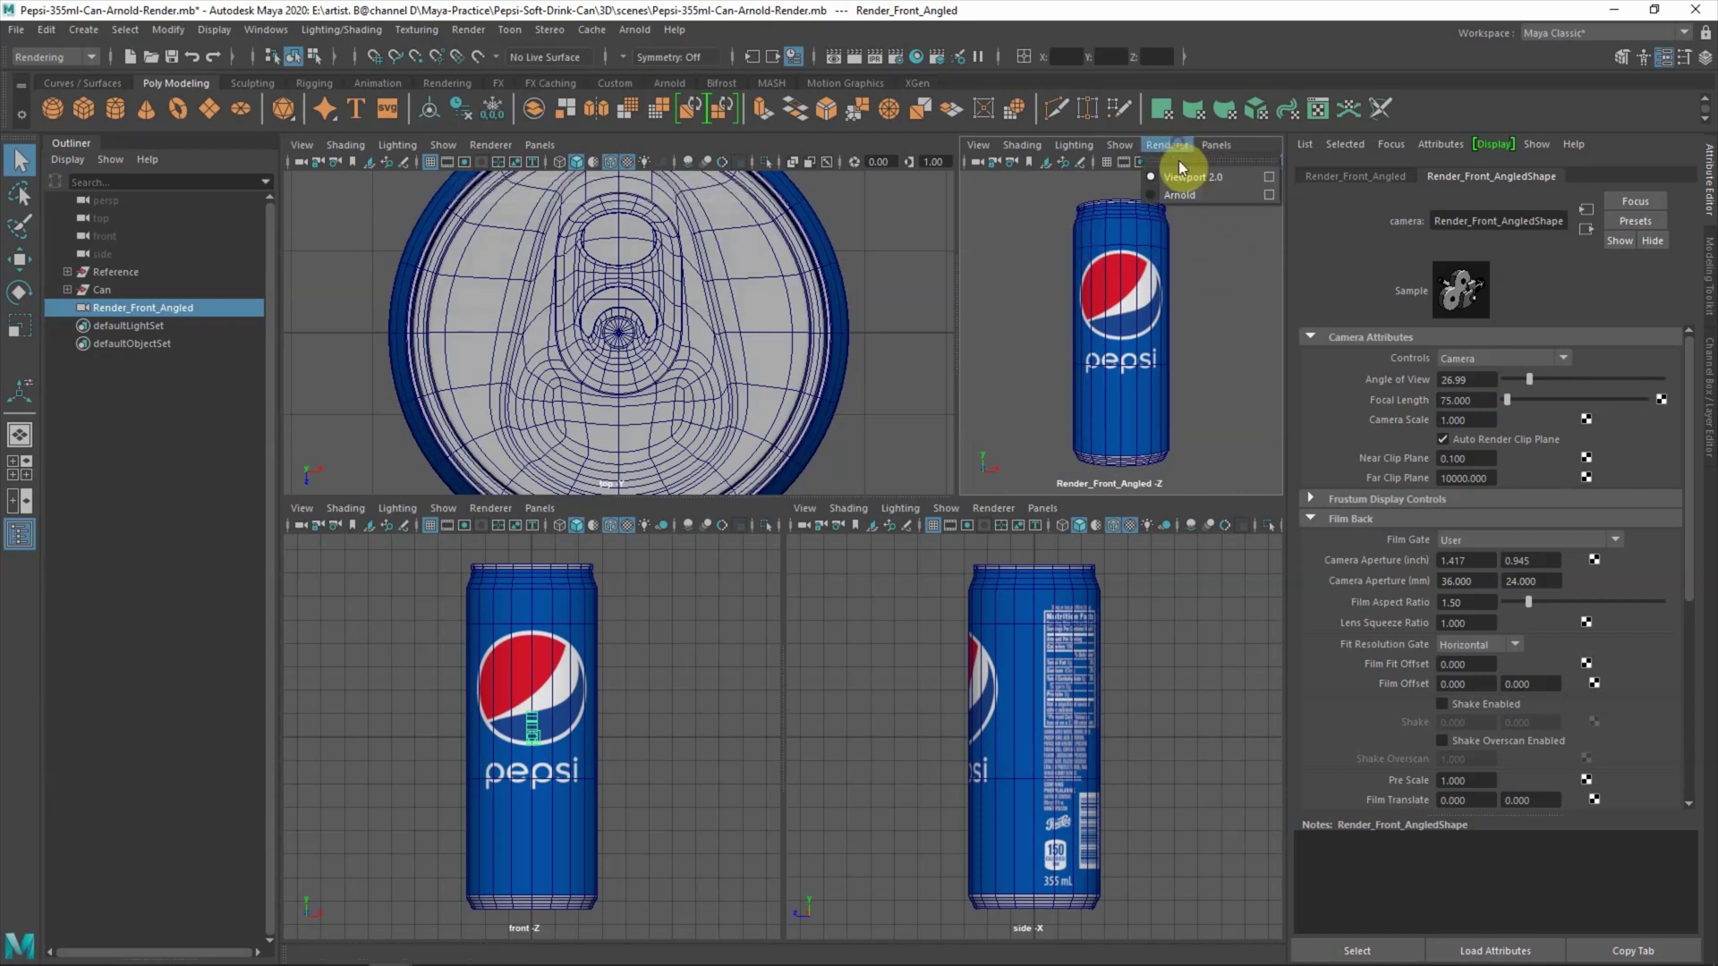
pyautogui.moveTo(627, 190); pyautogui.dragTo(793, 200)
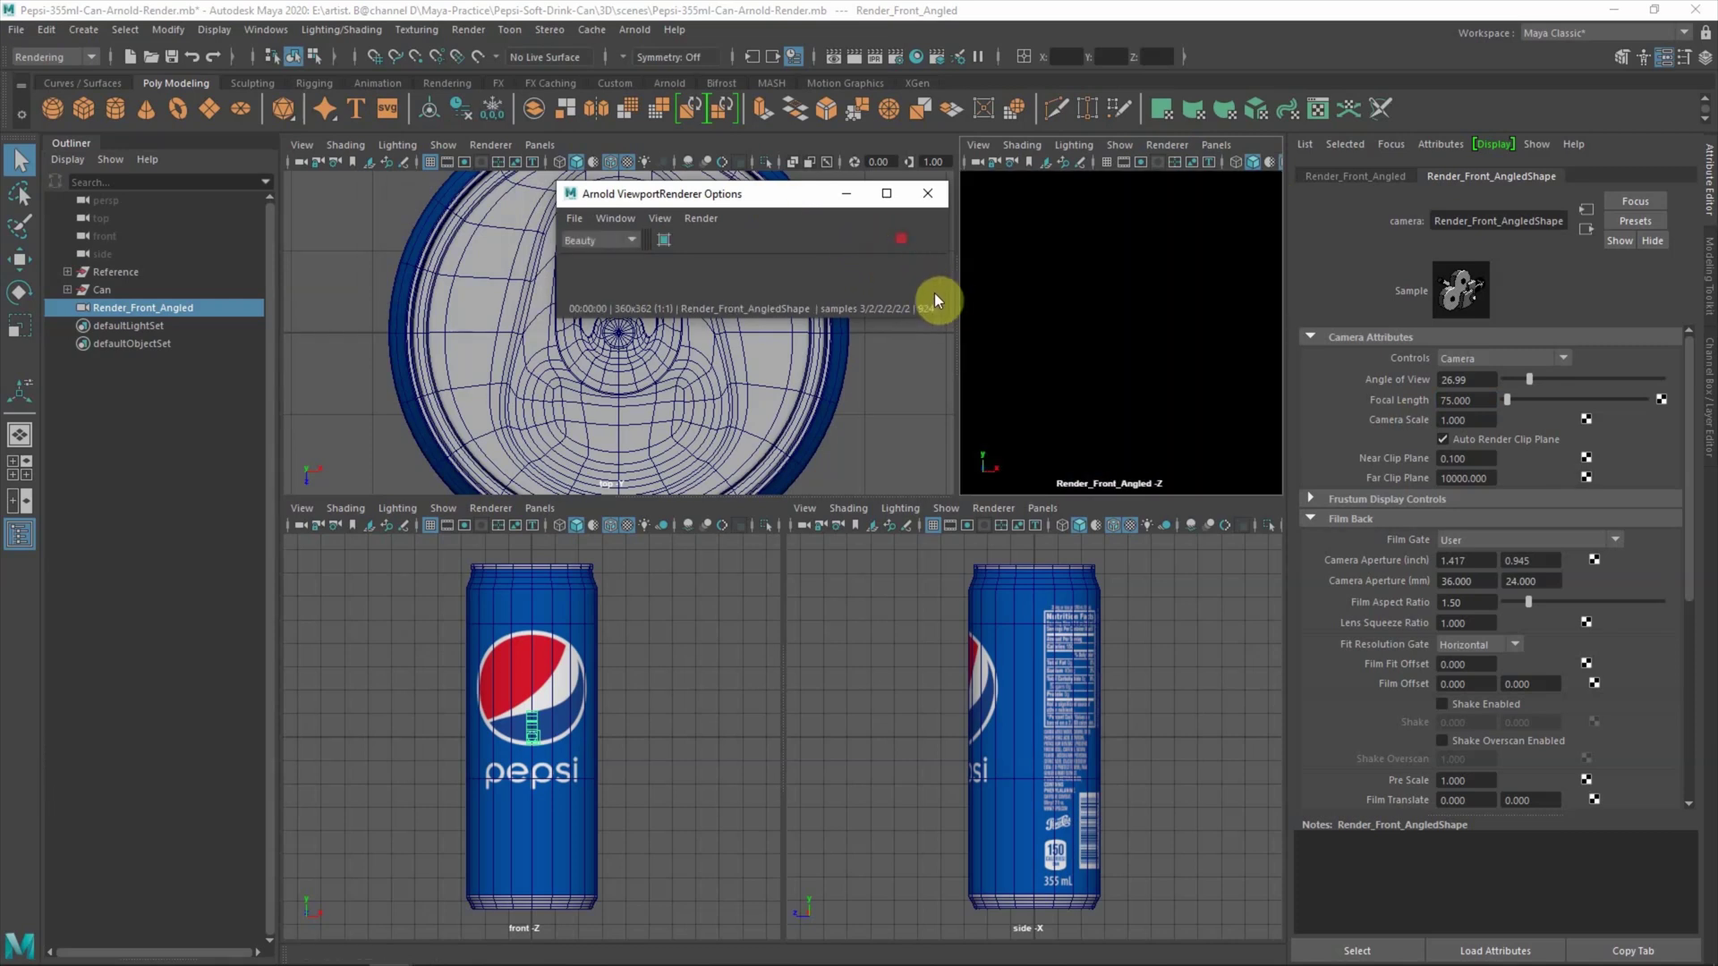
# - Create an Arnold area light, scale it up and place it in front of the can, offset to its left
pyautogui.click(662, 82)
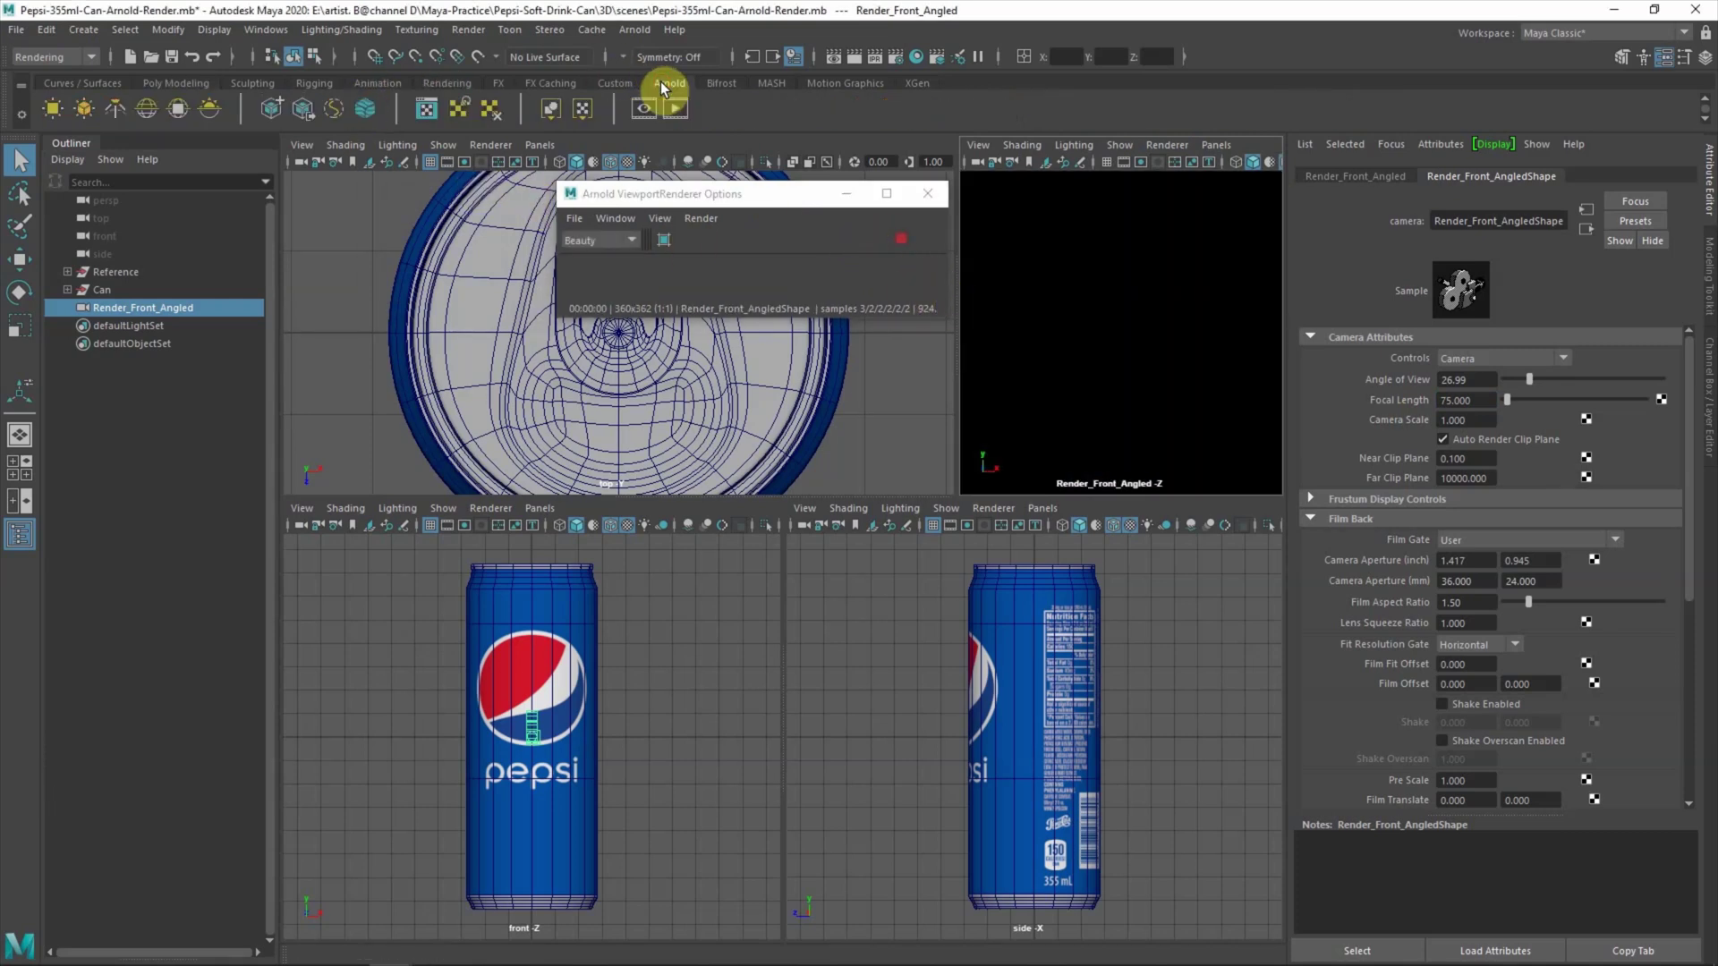
pyautogui.click(55, 111)
pyautogui.press('r')
pyautogui.moveTo(532, 737); pyautogui.dragTo(672, 728)
pyautogui.scroll(-5, 632, 394)
pyautogui.moveTo(620, 413)
pyautogui.mouseDown()
pyautogui.moveTo(614, 498)
pyautogui.moveTo(617, 420)
pyautogui.moveTo(601, 427)
pyautogui.mouseUp()
pyautogui.press('w')
pyautogui.scroll(-3, 1020, 626)
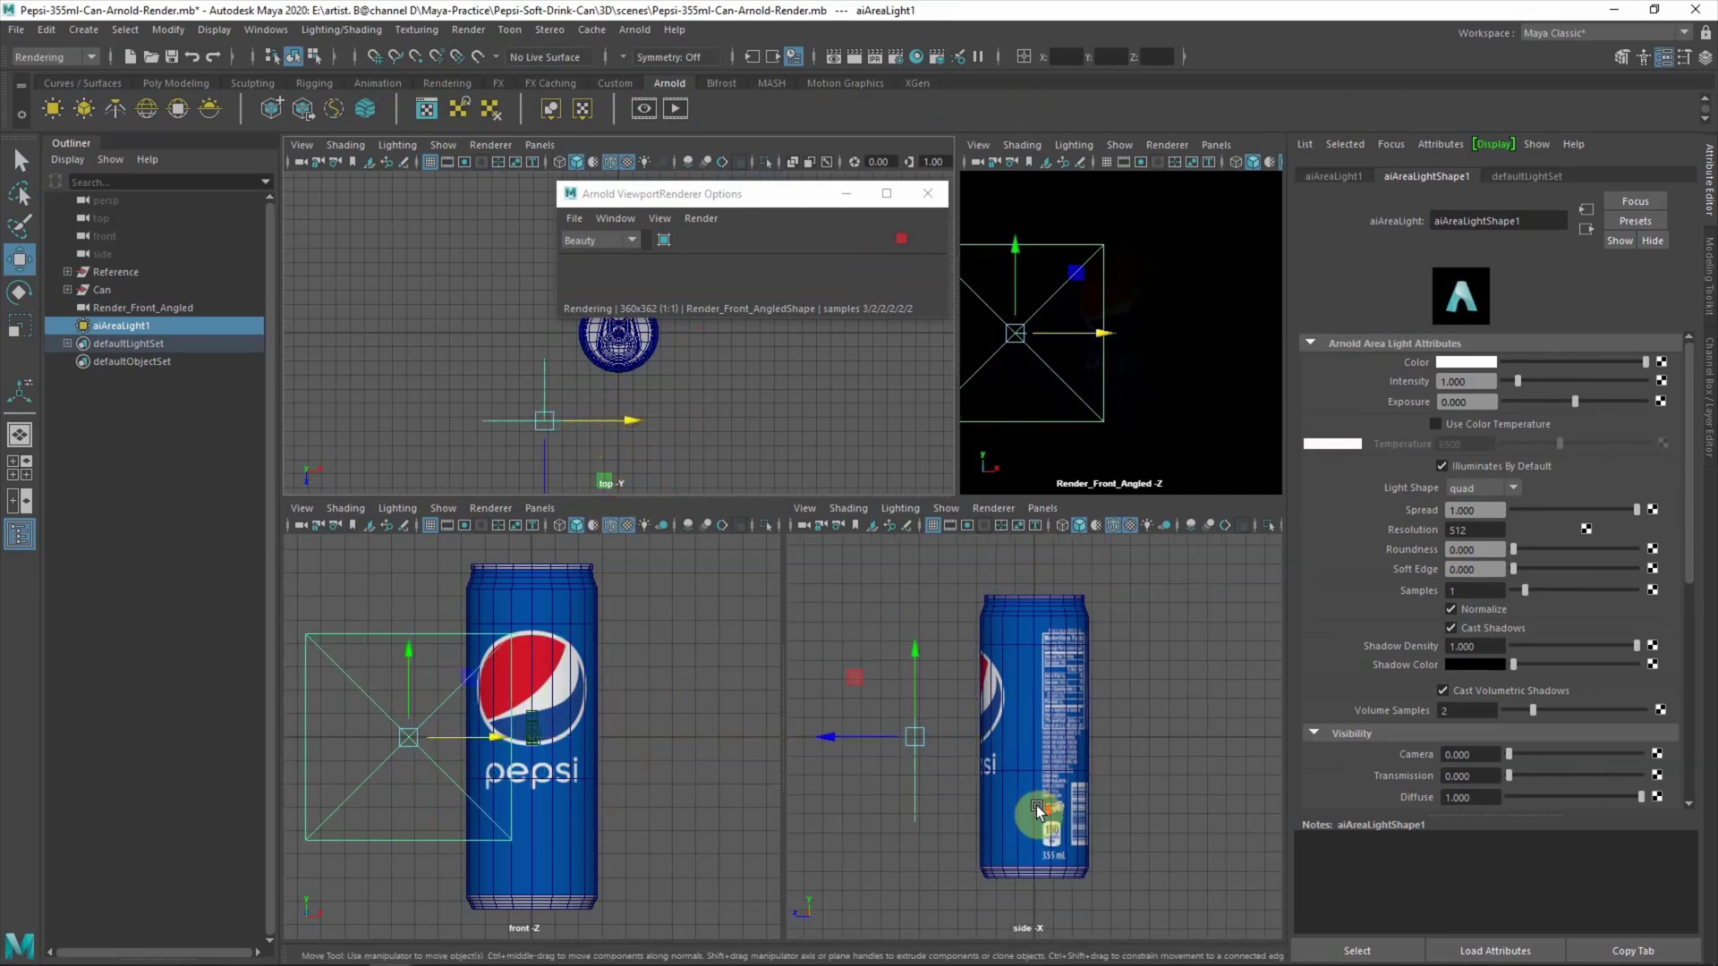
# - Try intensities of 10 and 25 on the area light
pyautogui.click(1457, 382)
pyautogui.write('10')
pyautogui.press('Return')
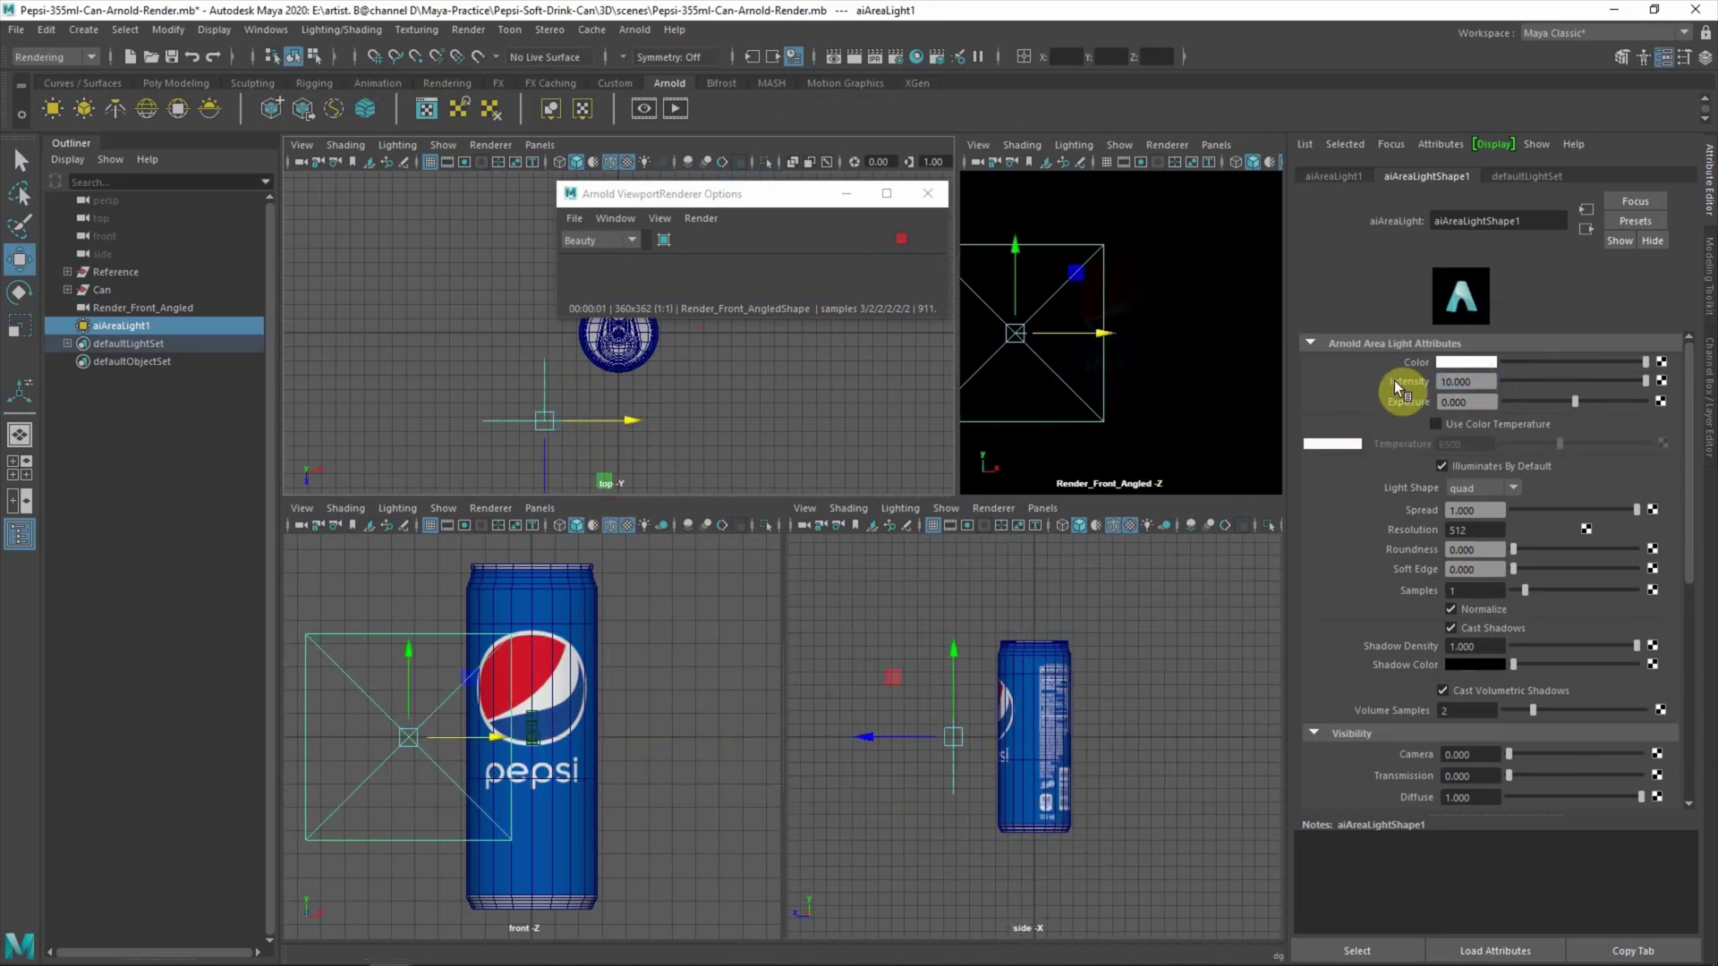
pyautogui.click(1439, 385)
pyautogui.write('25')
pyautogui.press('Return')
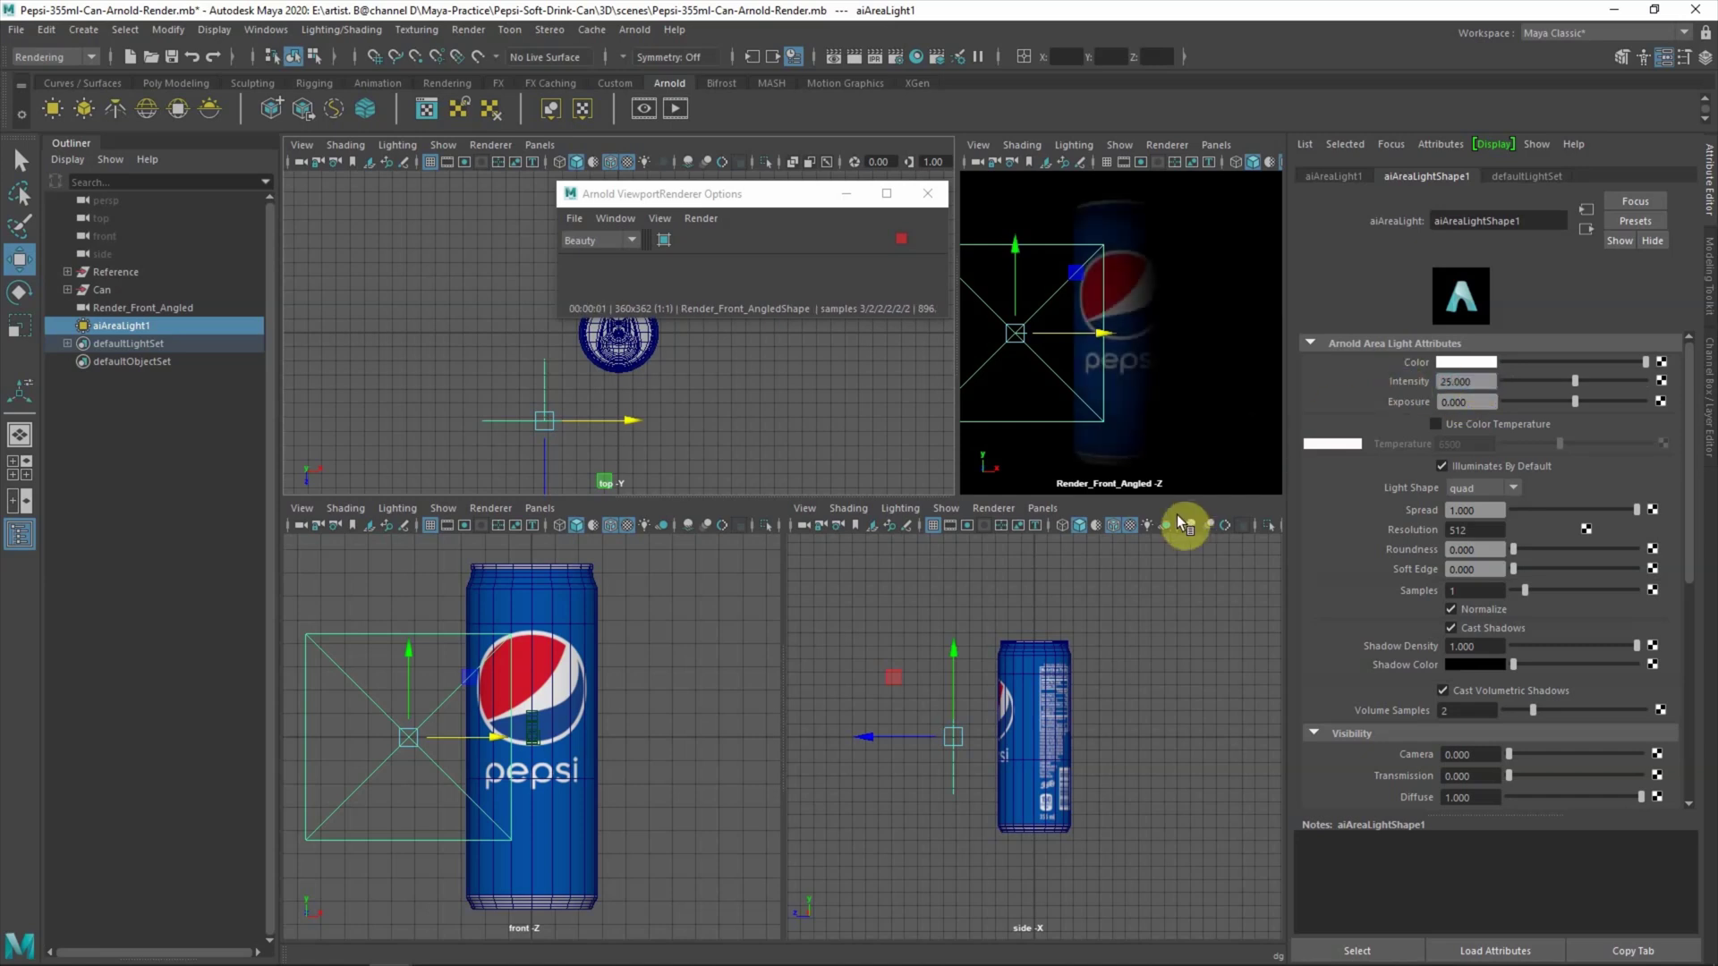
# - Enlarge the area light, turn it toward the can from the front left, and set its intensity to 100
pyautogui.press('r')
pyautogui.moveTo(409, 738); pyautogui.dragTo(606, 721)
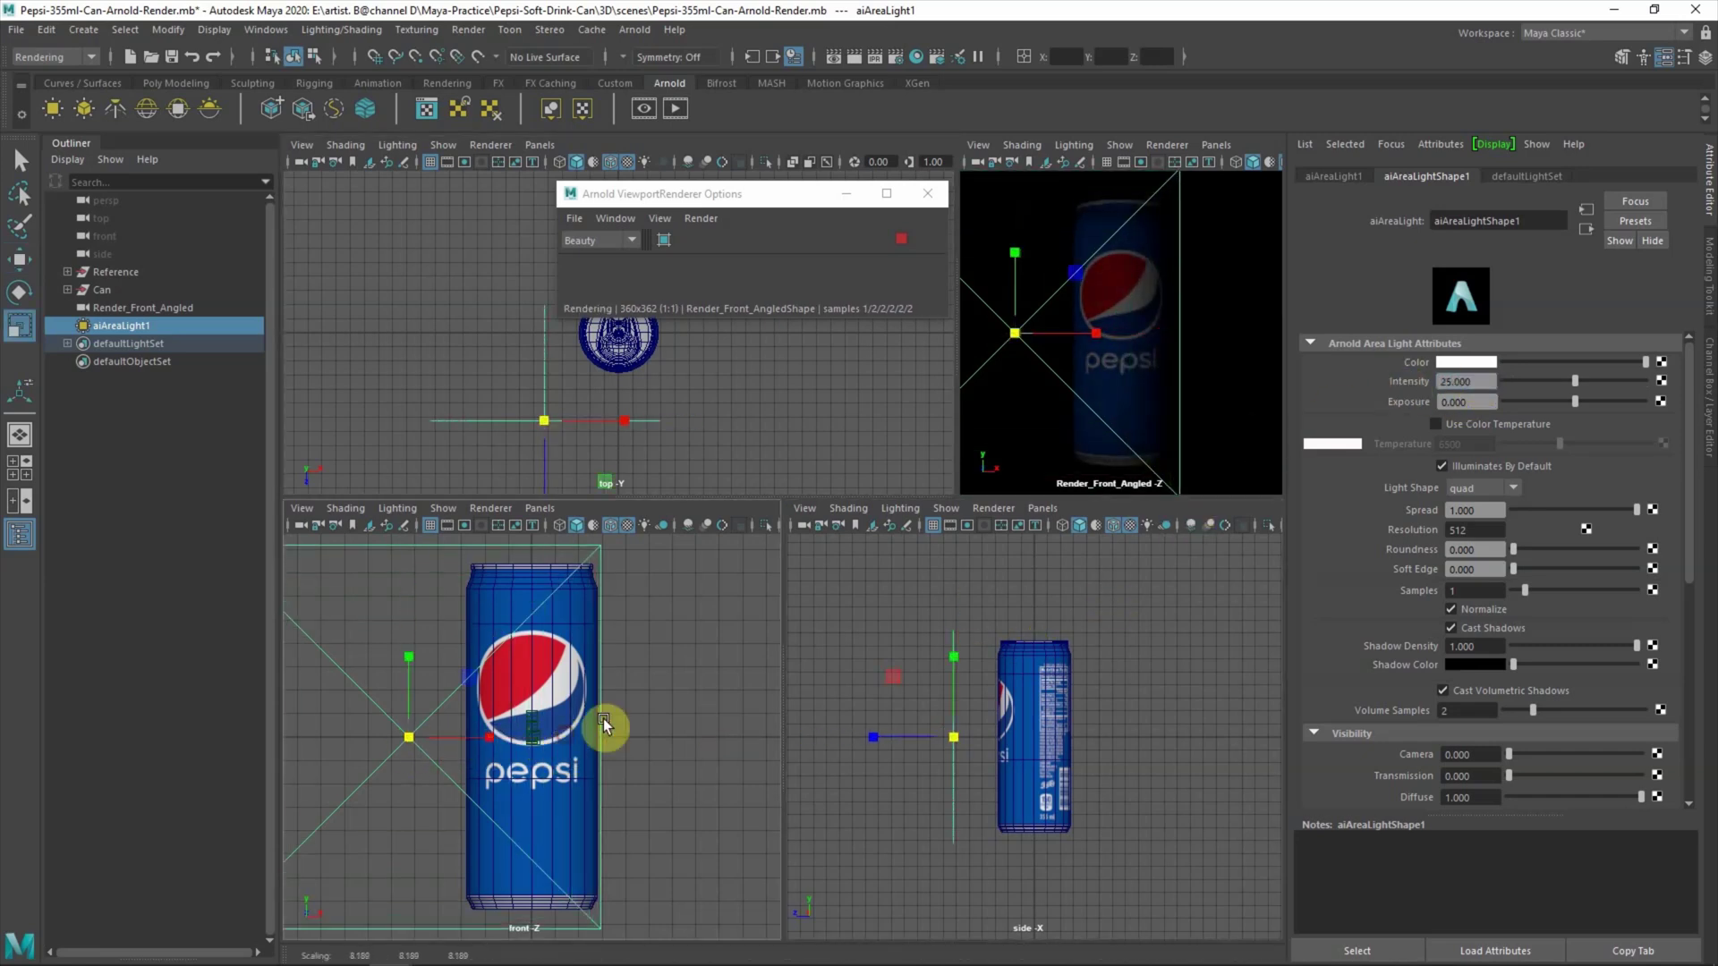
pyautogui.press('w')
pyautogui.click(637, 430)
pyautogui.moveTo(638, 434)
pyautogui.mouseDown()
pyautogui.moveTo(606, 408)
pyautogui.moveTo(659, 448)
pyautogui.moveTo(651, 475)
pyautogui.moveTo(707, 461)
pyautogui.mouseUp()
pyautogui.press('e')
pyautogui.click(745, 439)
pyautogui.click(575, 410)
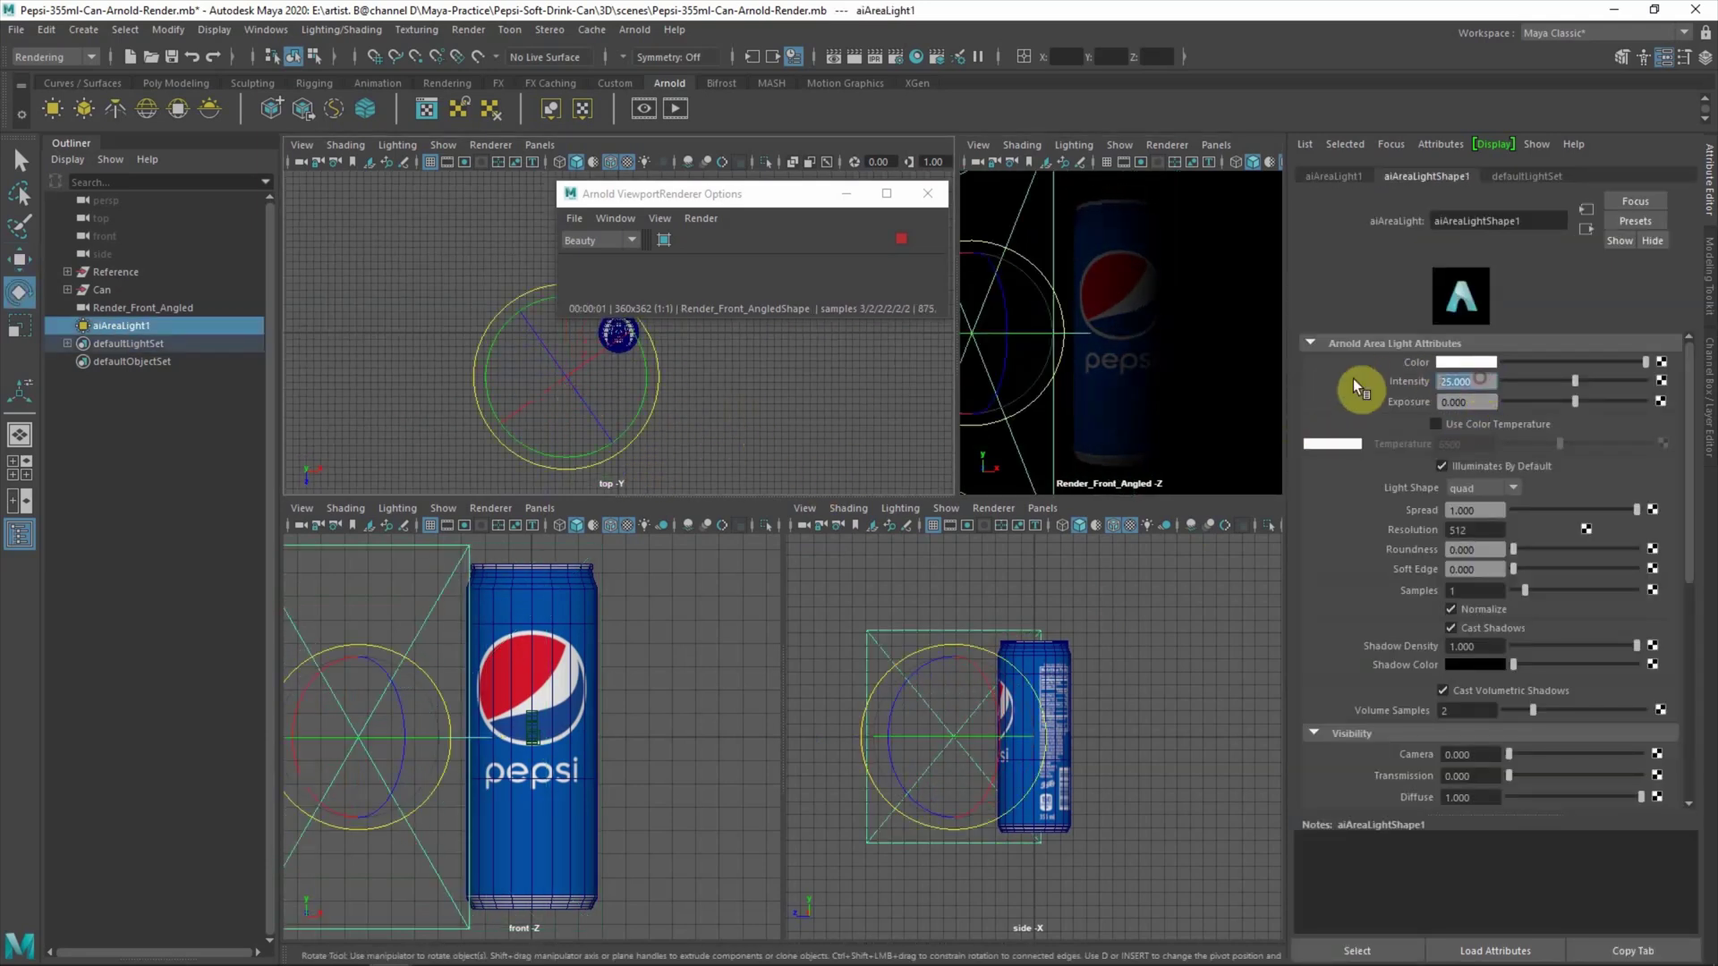
pyautogui.click(858, 436)
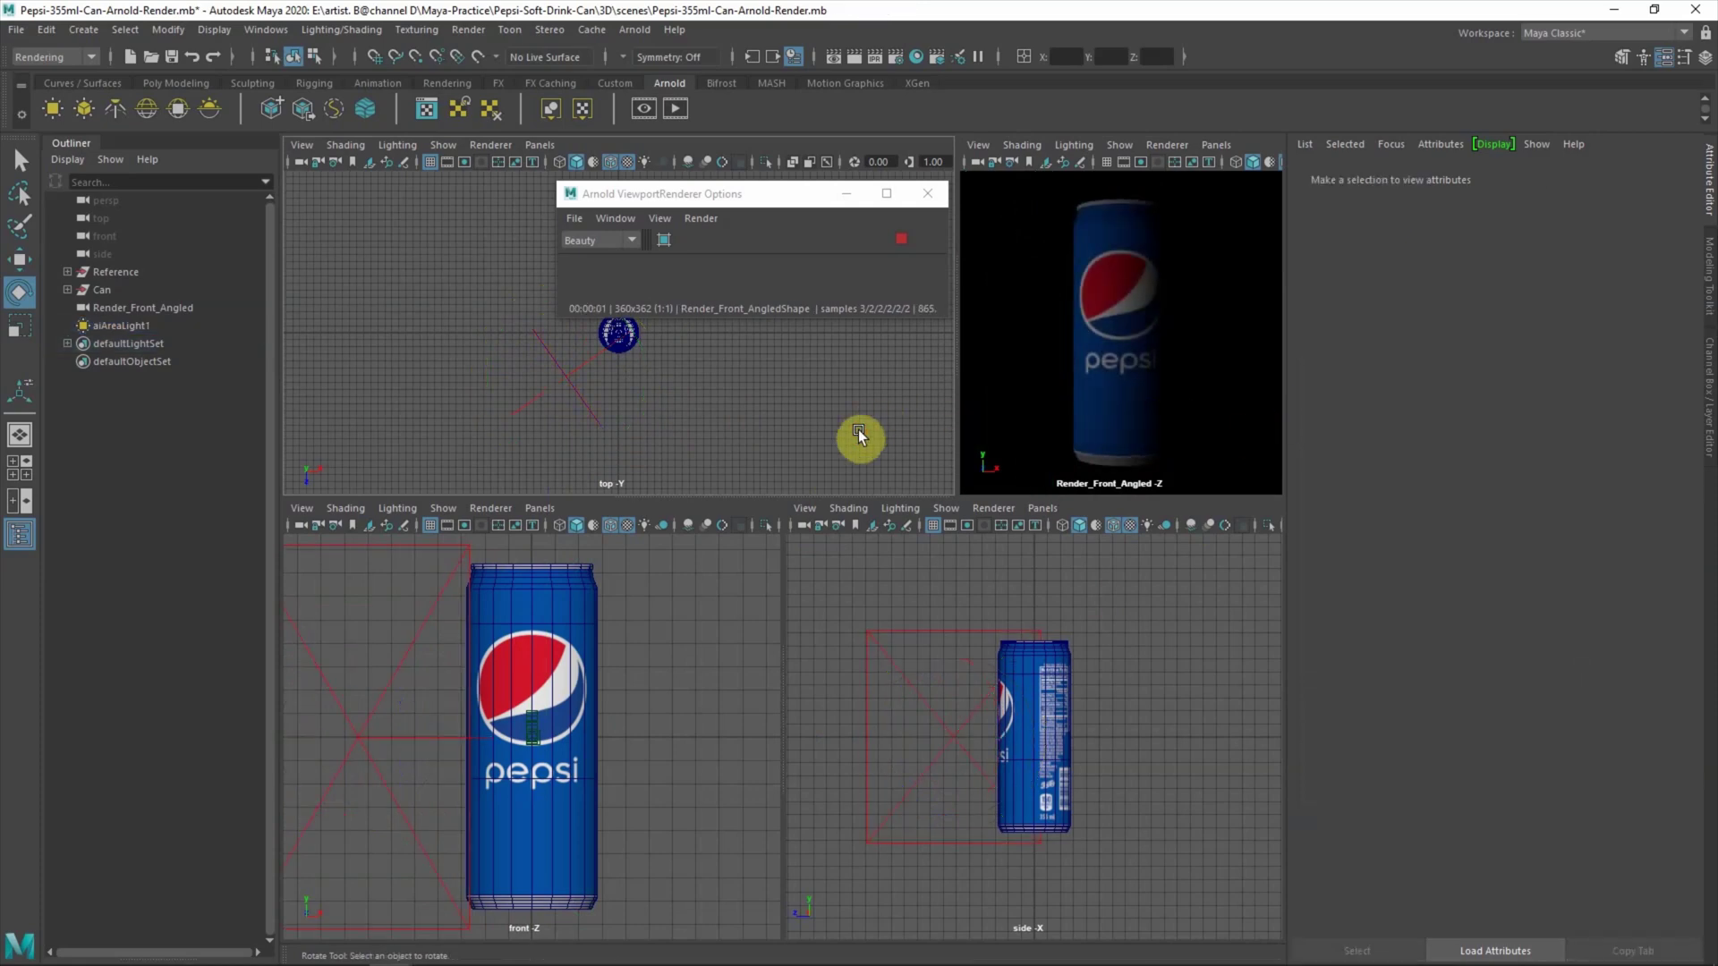
# - Assign a new aiStandardSurface material to the can body
pyautogui.click(1001, 637)
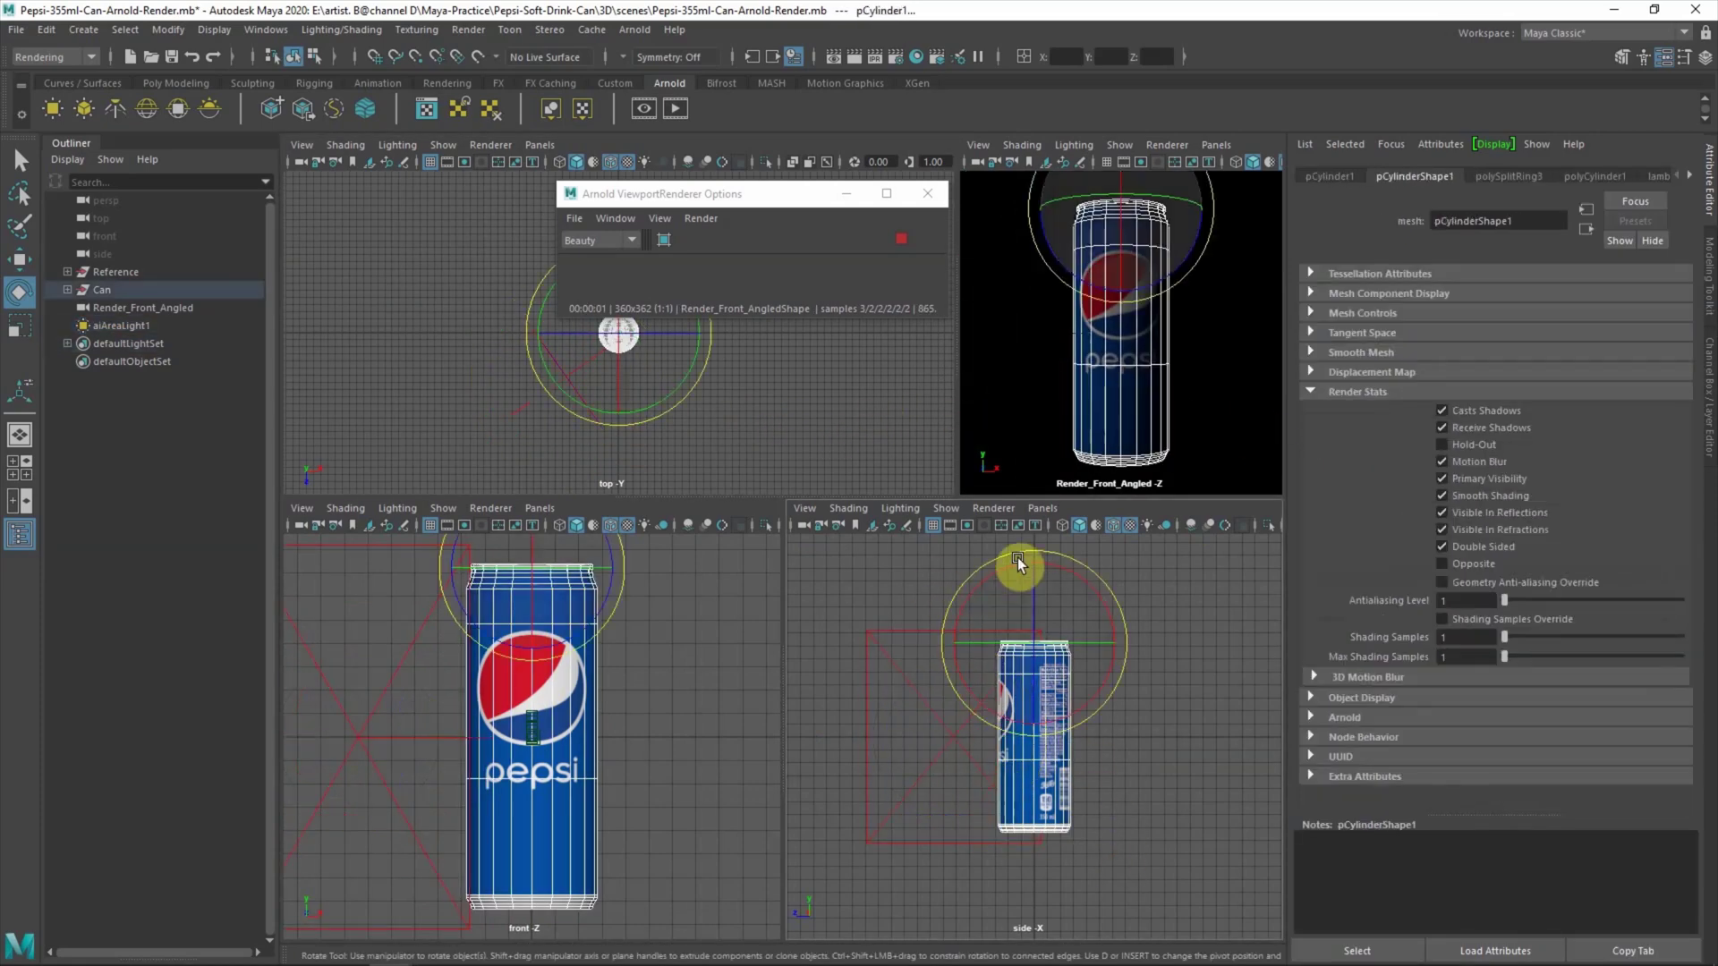
pyautogui.rightClick(1061, 741)
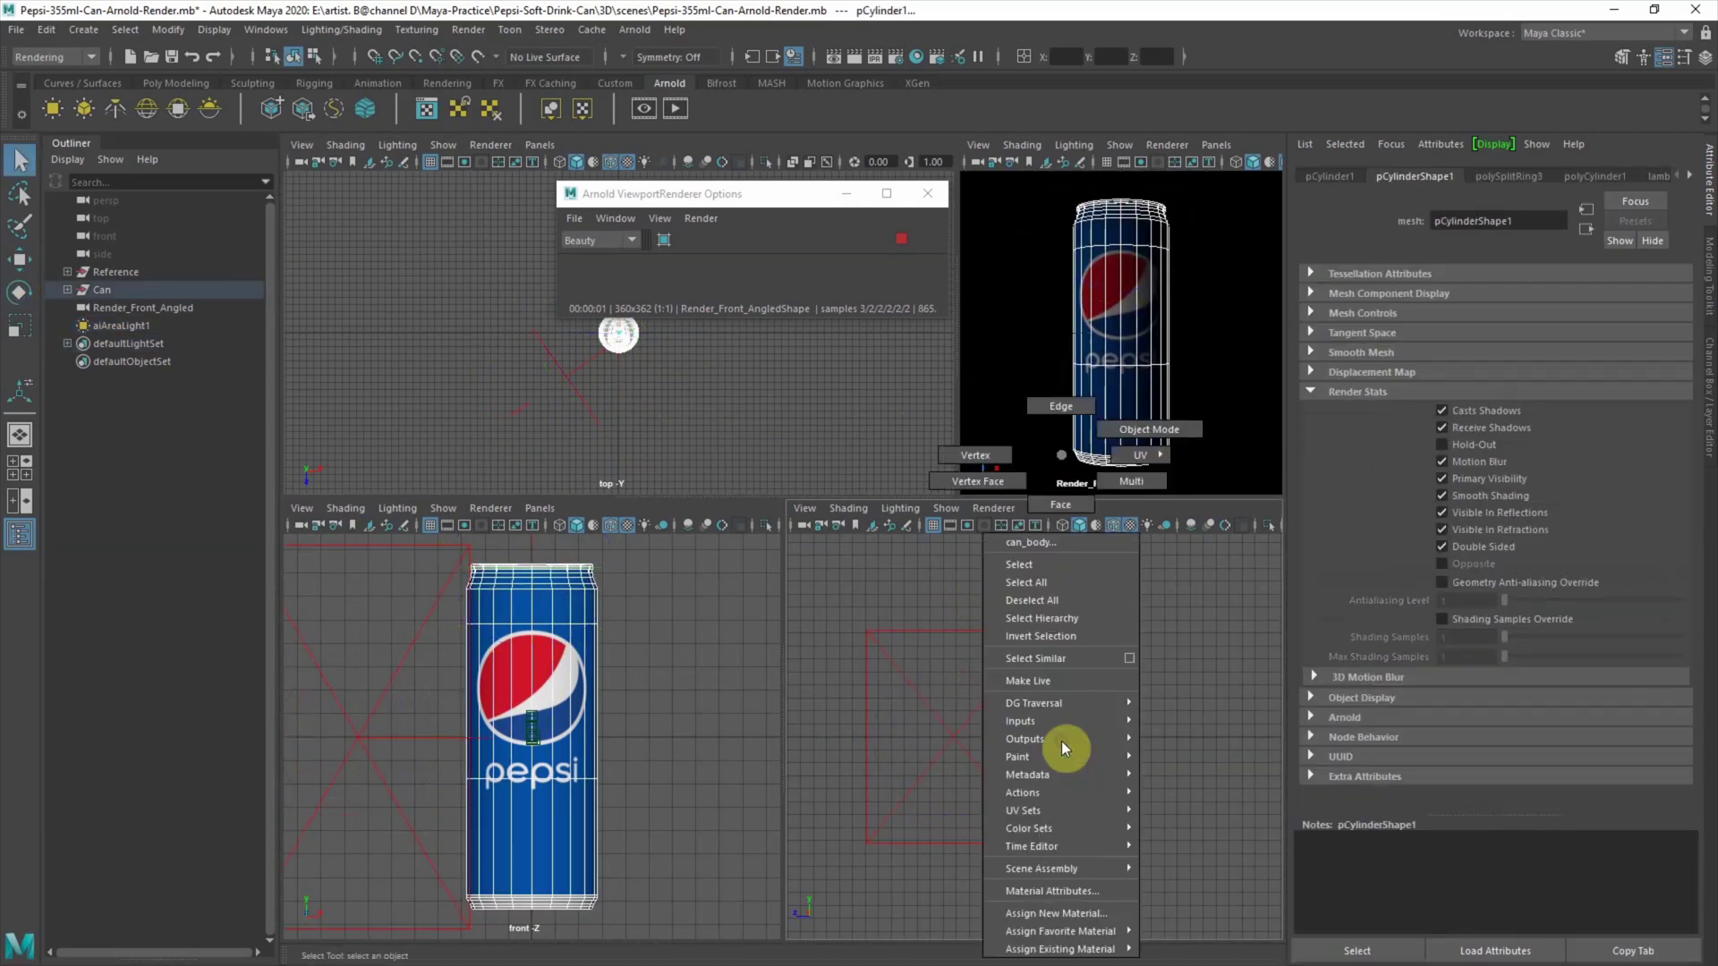
pyautogui.click(1093, 925)
pyautogui.click(641, 470)
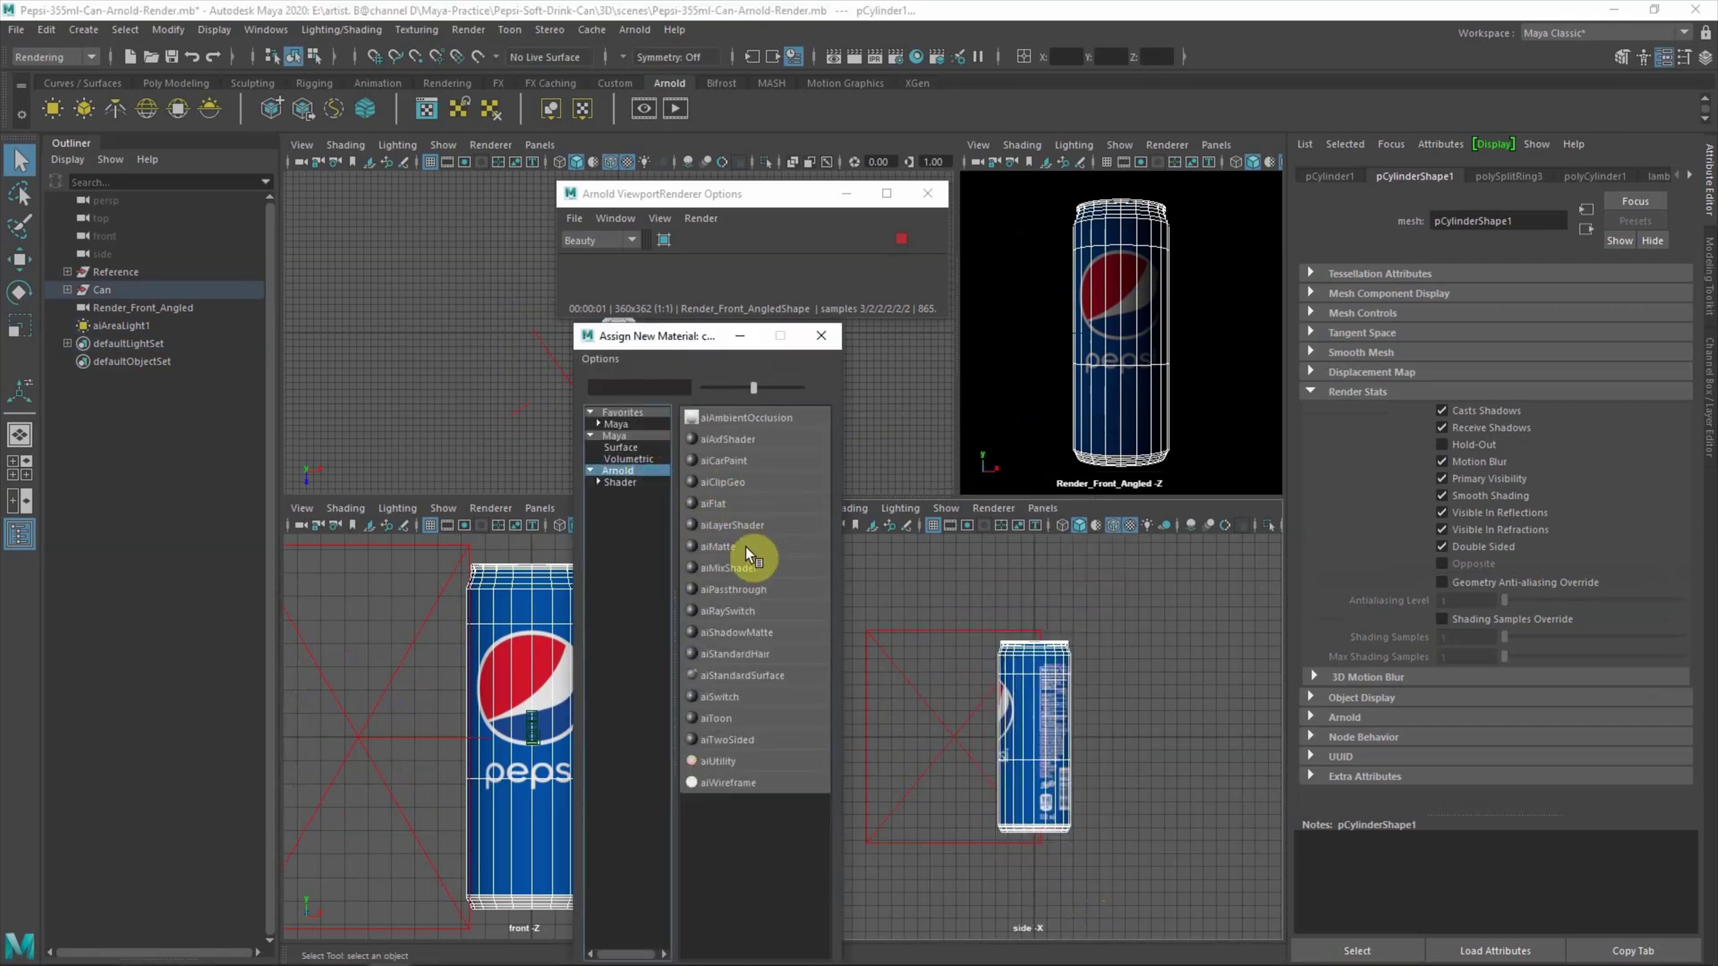
pyautogui.click(795, 675)
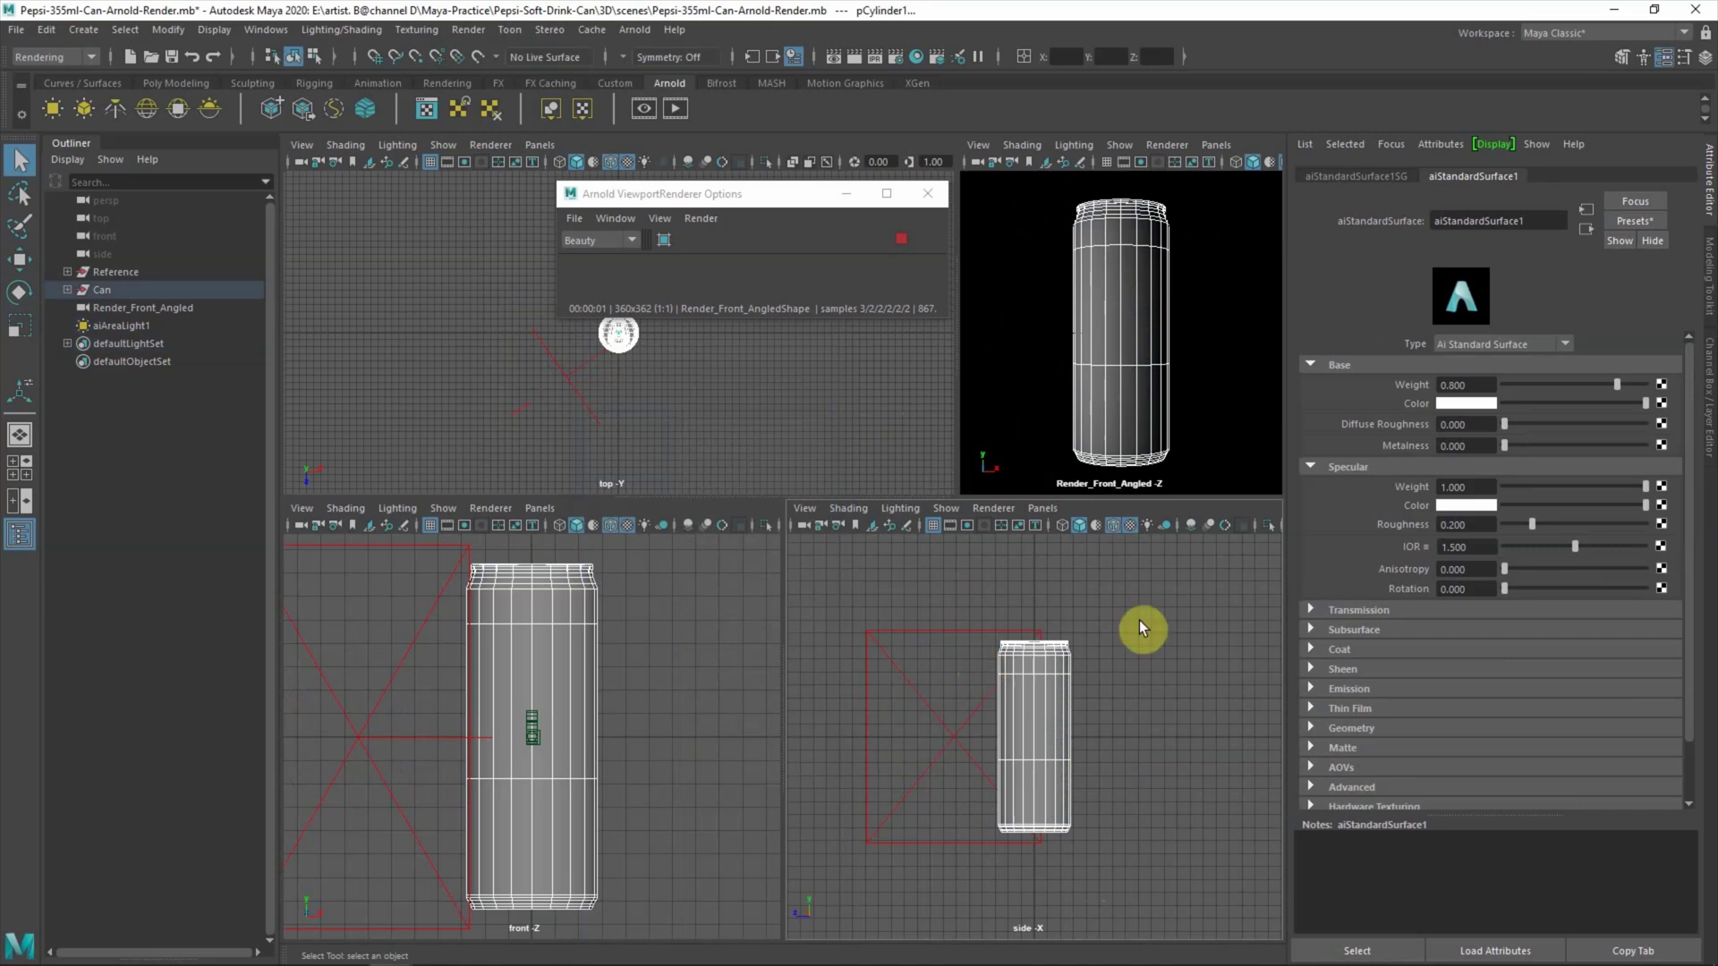
# - Set the can body material's base weight to 1 and check its base color
pyautogui.moveTo(1616, 384); pyautogui.dragTo(1643, 385)
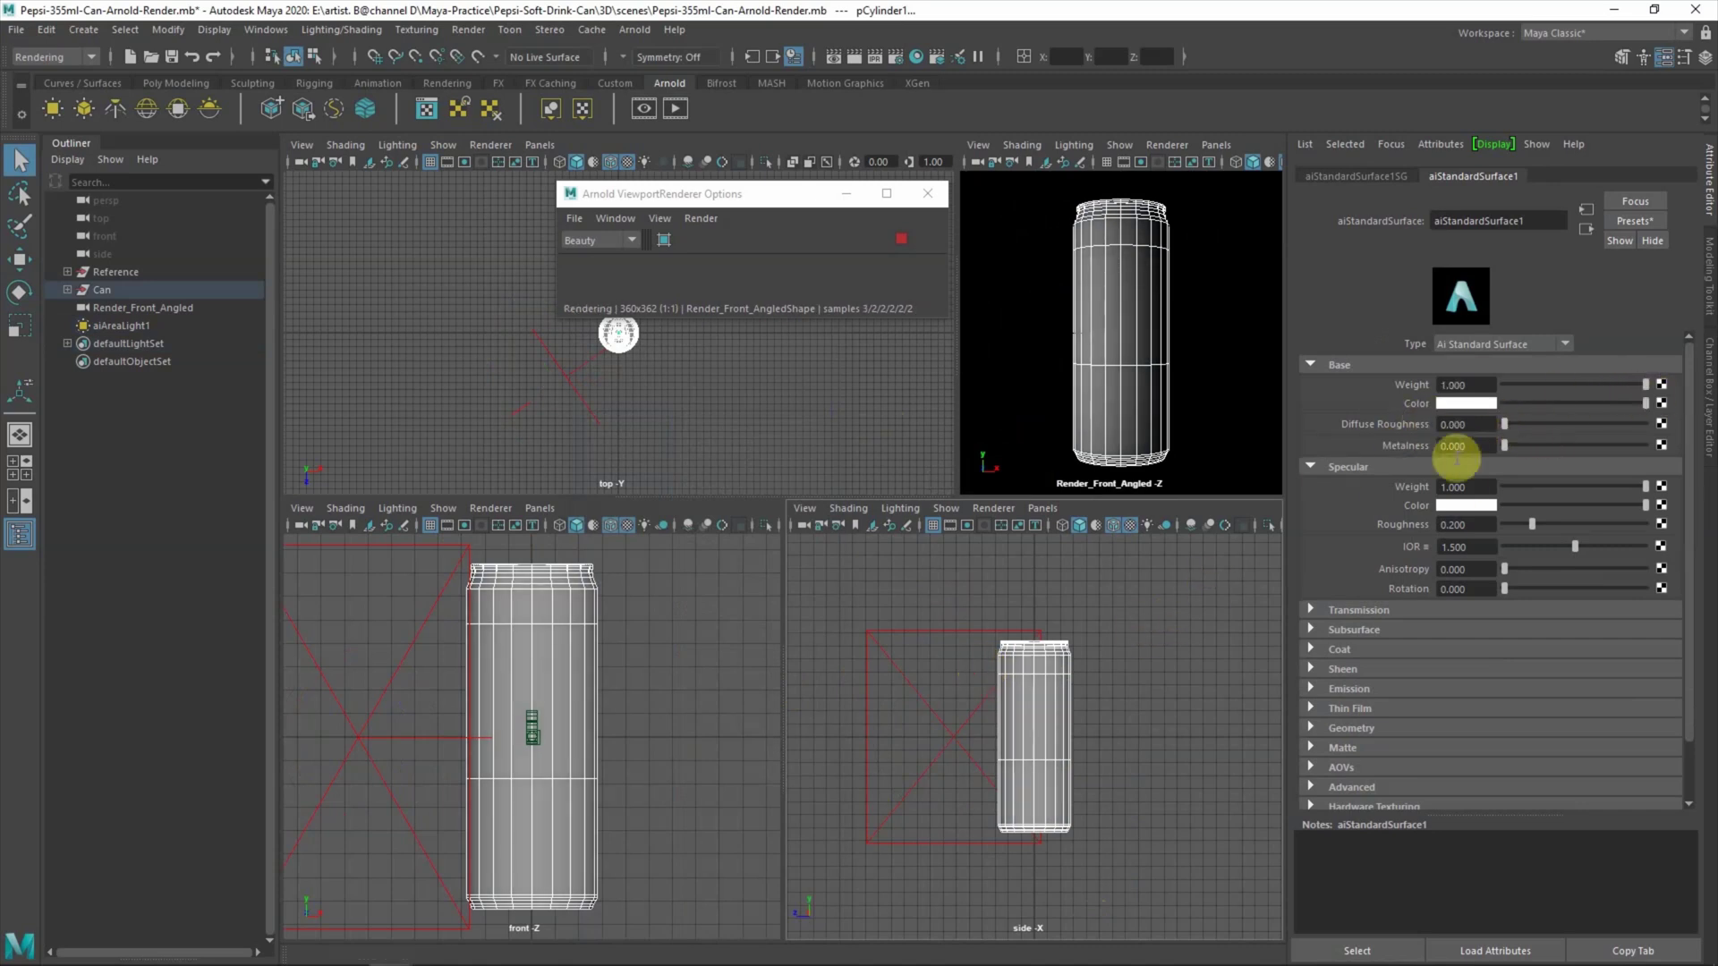
pyautogui.click(1467, 404)
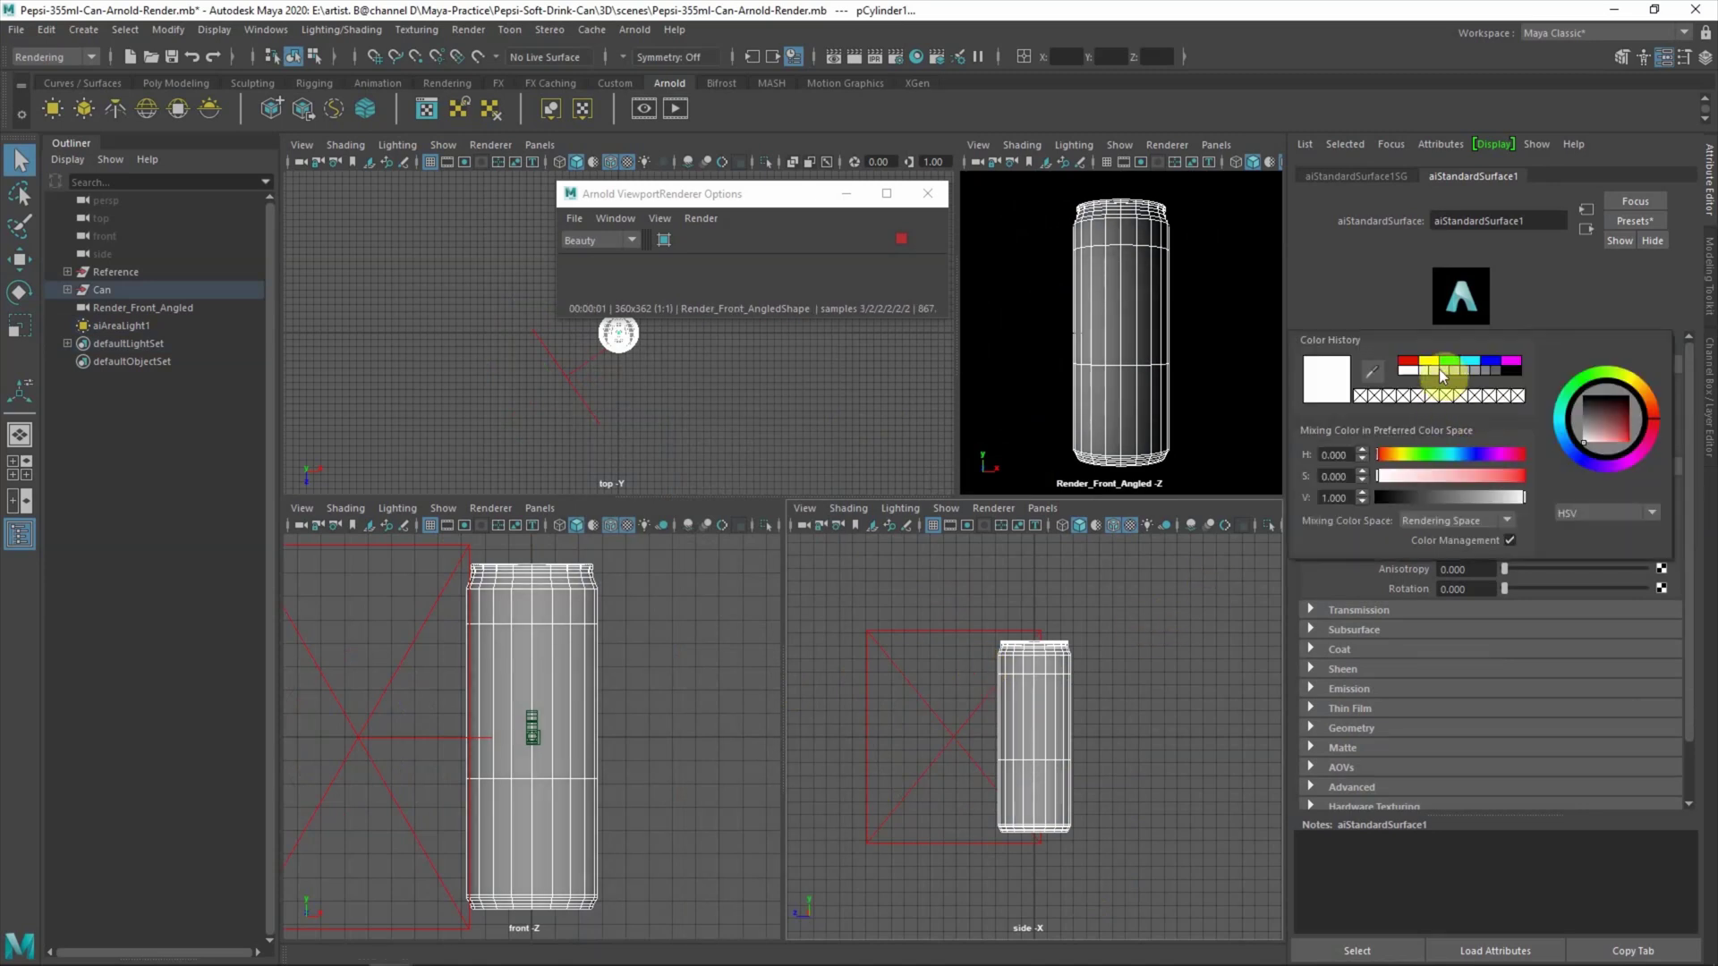
pyautogui.click(919, 494)
# - Enlarge the first area light, raise it, tilt it down toward the can, and move it slightly farther out at the front left
pyautogui.click(572, 385)
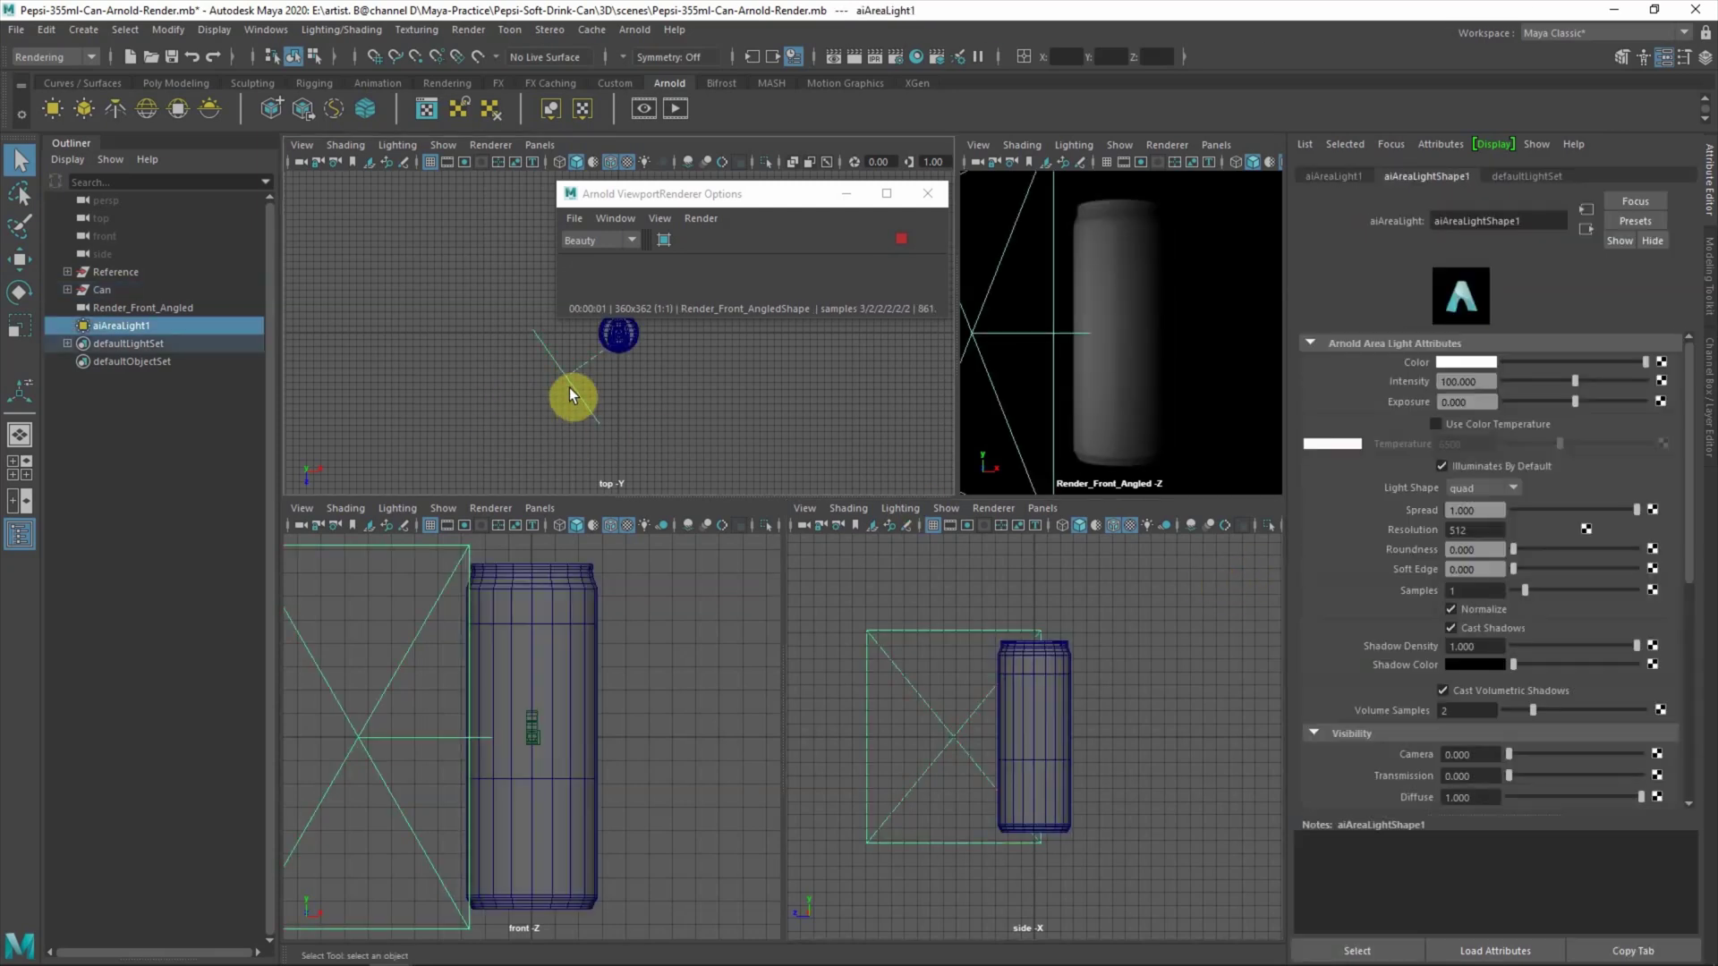
pyautogui.press('r')
pyautogui.moveTo(569, 388); pyautogui.dragTo(612, 391)
pyautogui.scroll(-5, 1085, 713)
pyautogui.press('w')
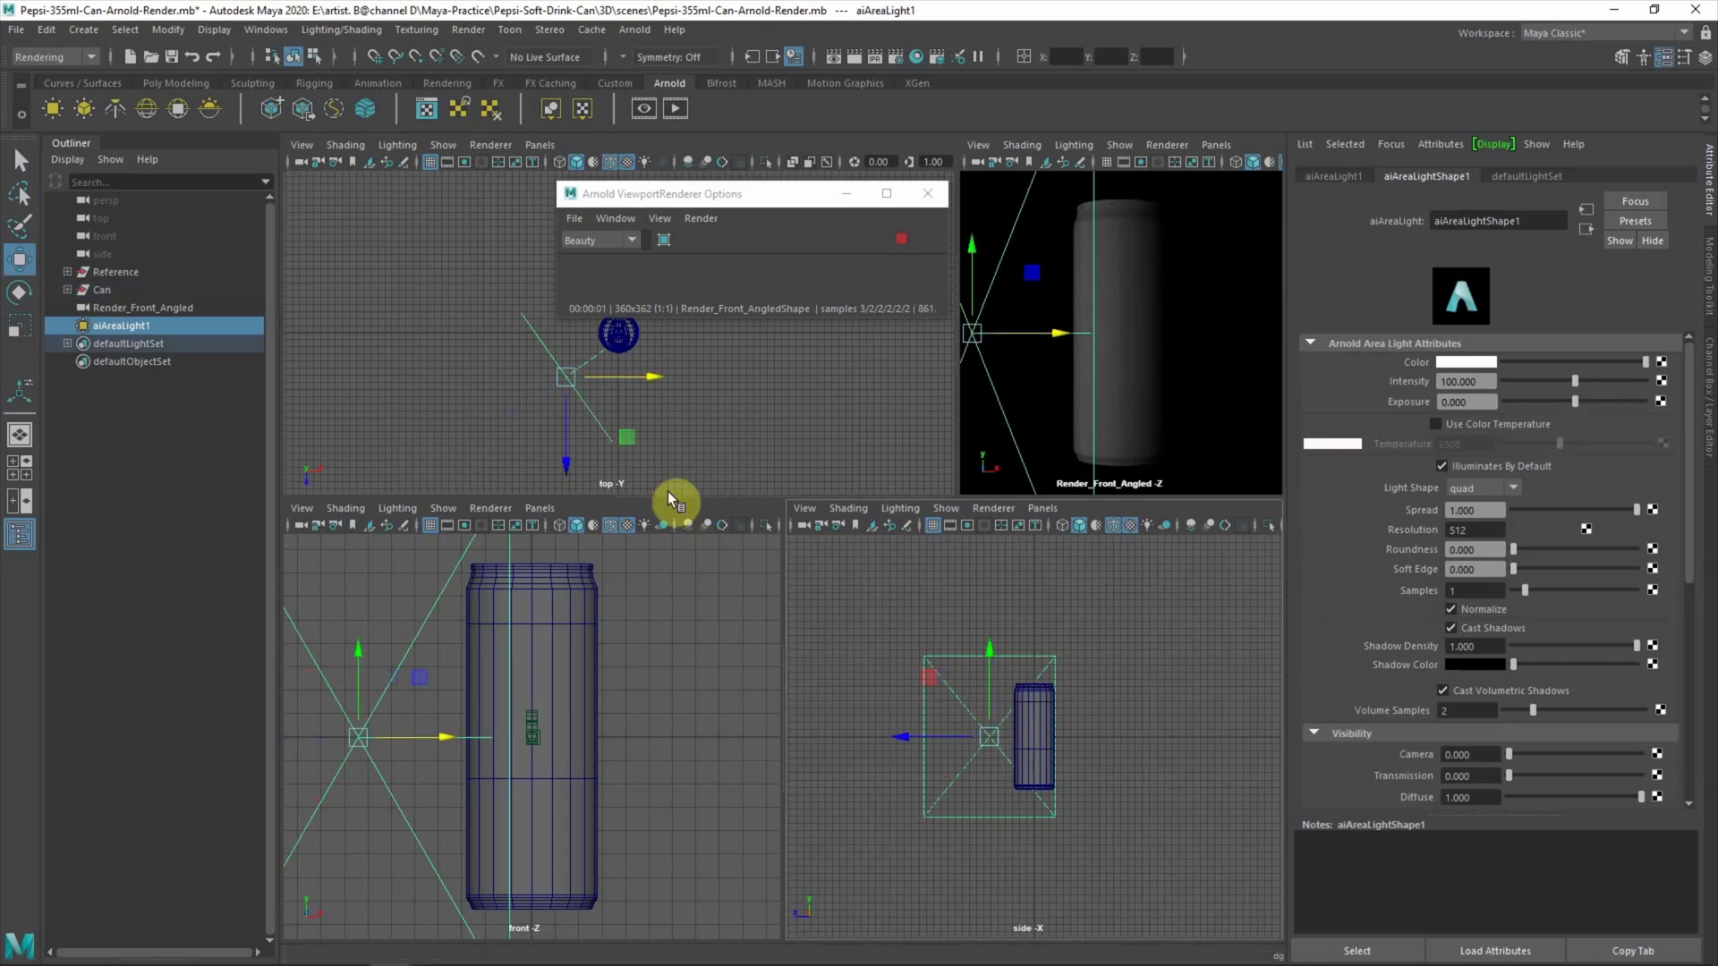
pyautogui.moveTo(1005, 660); pyautogui.dragTo(985, 611)
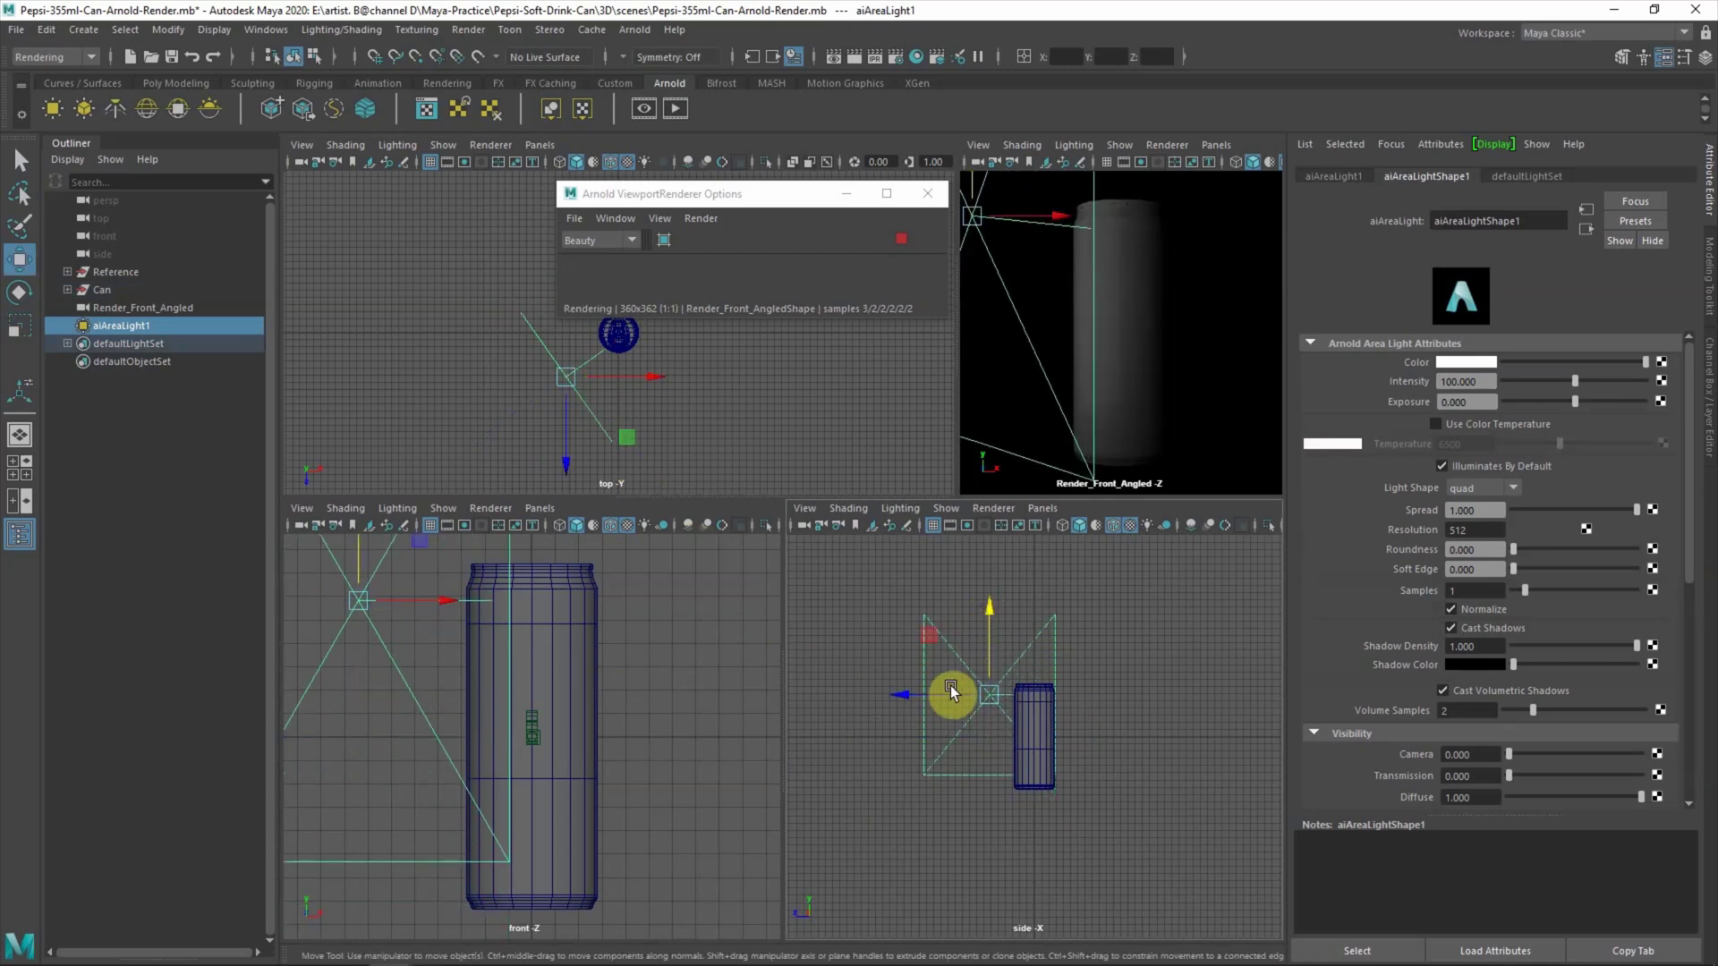
pyautogui.press('e')
pyautogui.moveTo(663, 460); pyautogui.dragTo(552, 391)
pyautogui.press('w')
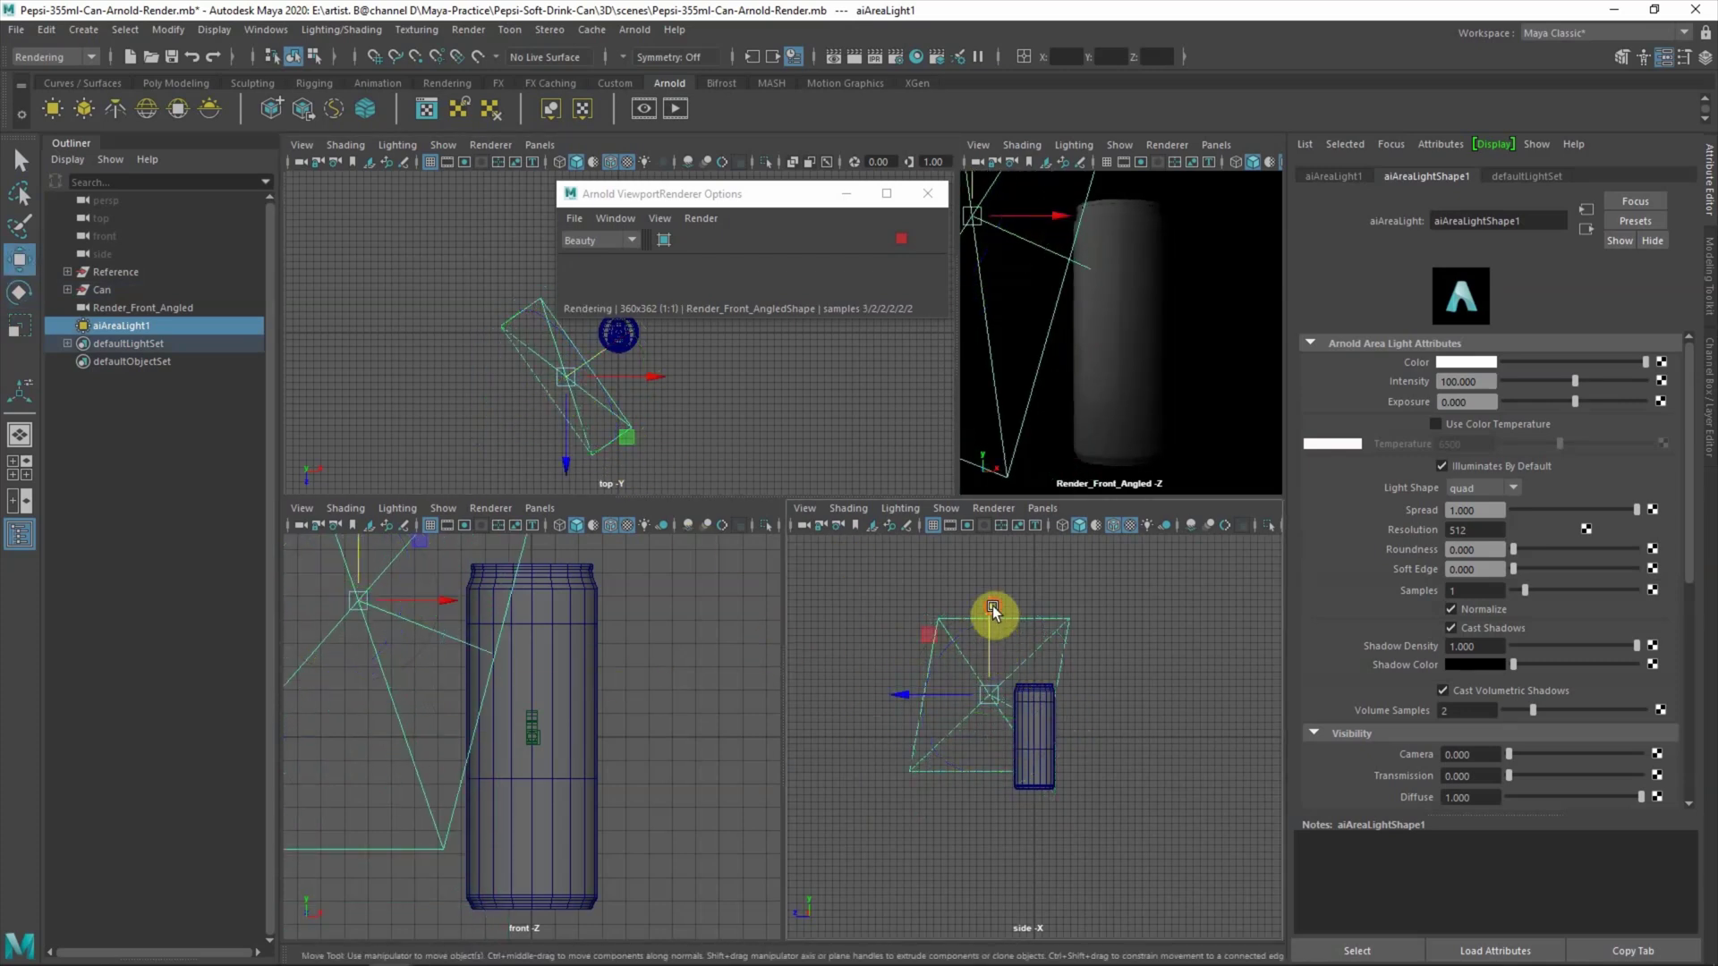
pyautogui.scroll(-3, 556, 729)
pyautogui.moveTo(625, 436); pyautogui.dragTo(601, 439)
# - Set the first area light's intensity to 250 and soft edge to 1, and fine-tune its height
pyautogui.doubleClick(1472, 381)
pyautogui.write('250')
pyautogui.press('Return')
pyautogui.moveTo(988, 594); pyautogui.dragTo(985, 608)
pyautogui.moveTo(1513, 569); pyautogui.dragTo(1691, 577)
pyautogui.moveTo(988, 601); pyautogui.dragTo(993, 602)
# - Widen the first area light and set its intensity to 1000
pyautogui.press('r')
pyautogui.moveTo(625, 456)
pyautogui.mouseDown()
pyautogui.moveTo(594, 453)
pyautogui.moveTo(614, 481)
pyautogui.mouseUp()
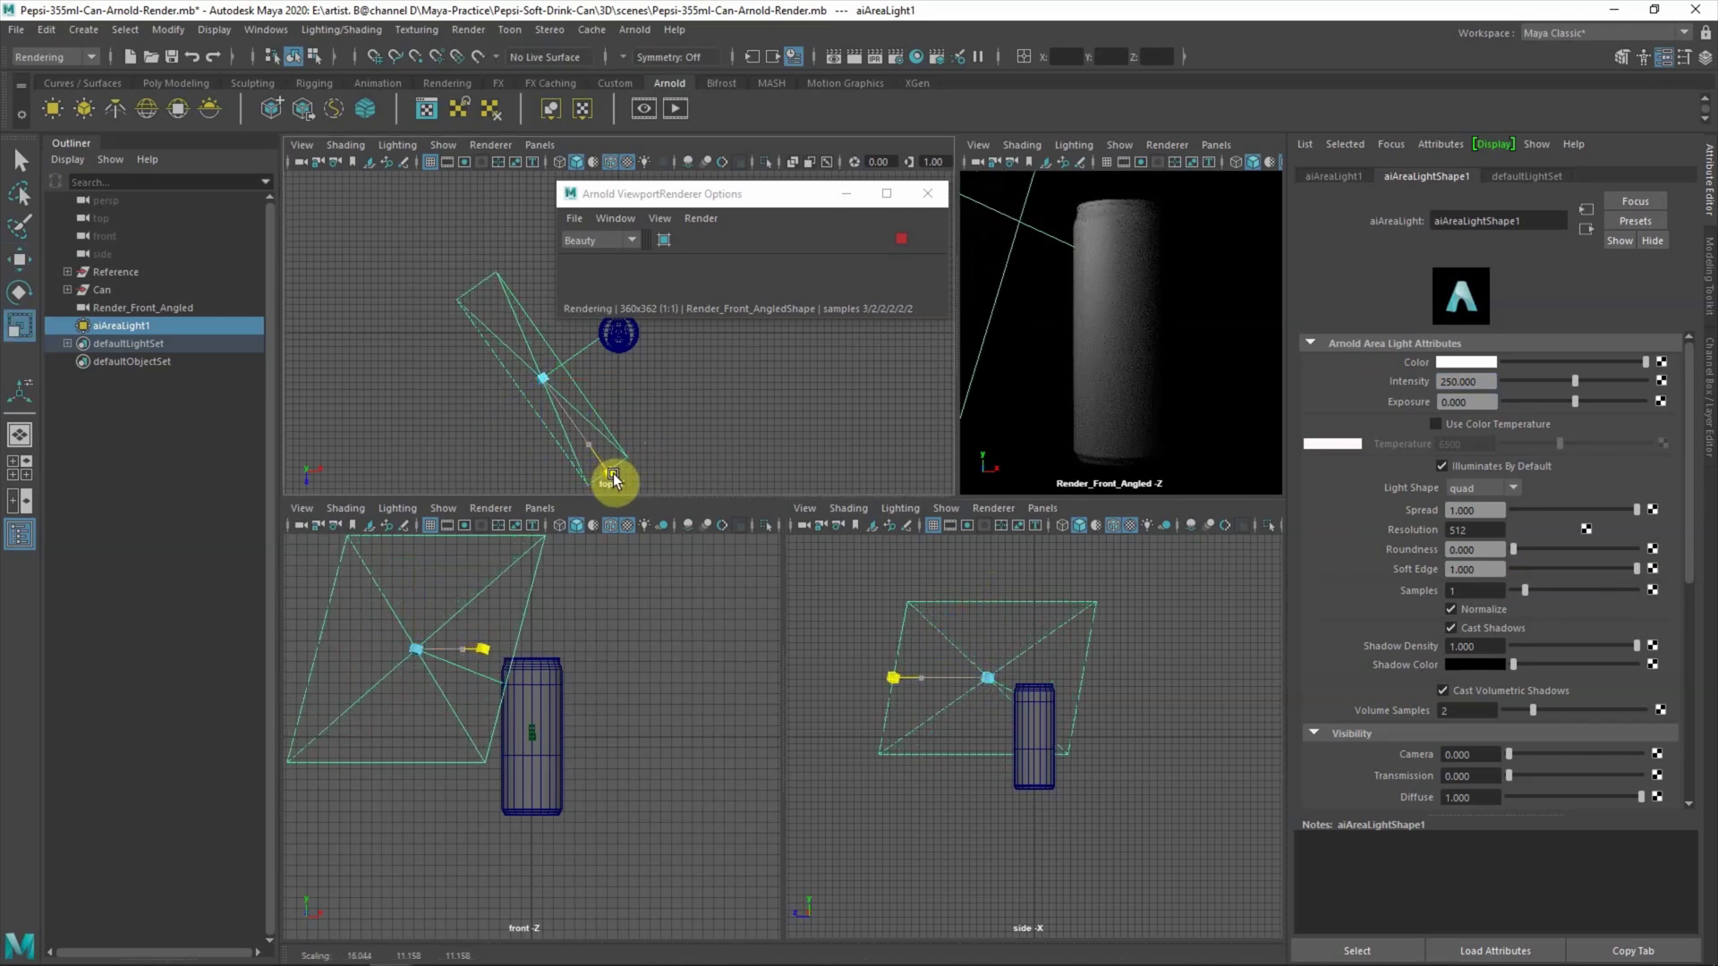
pyautogui.doubleClick(1465, 381)
pyautogui.write('1000')
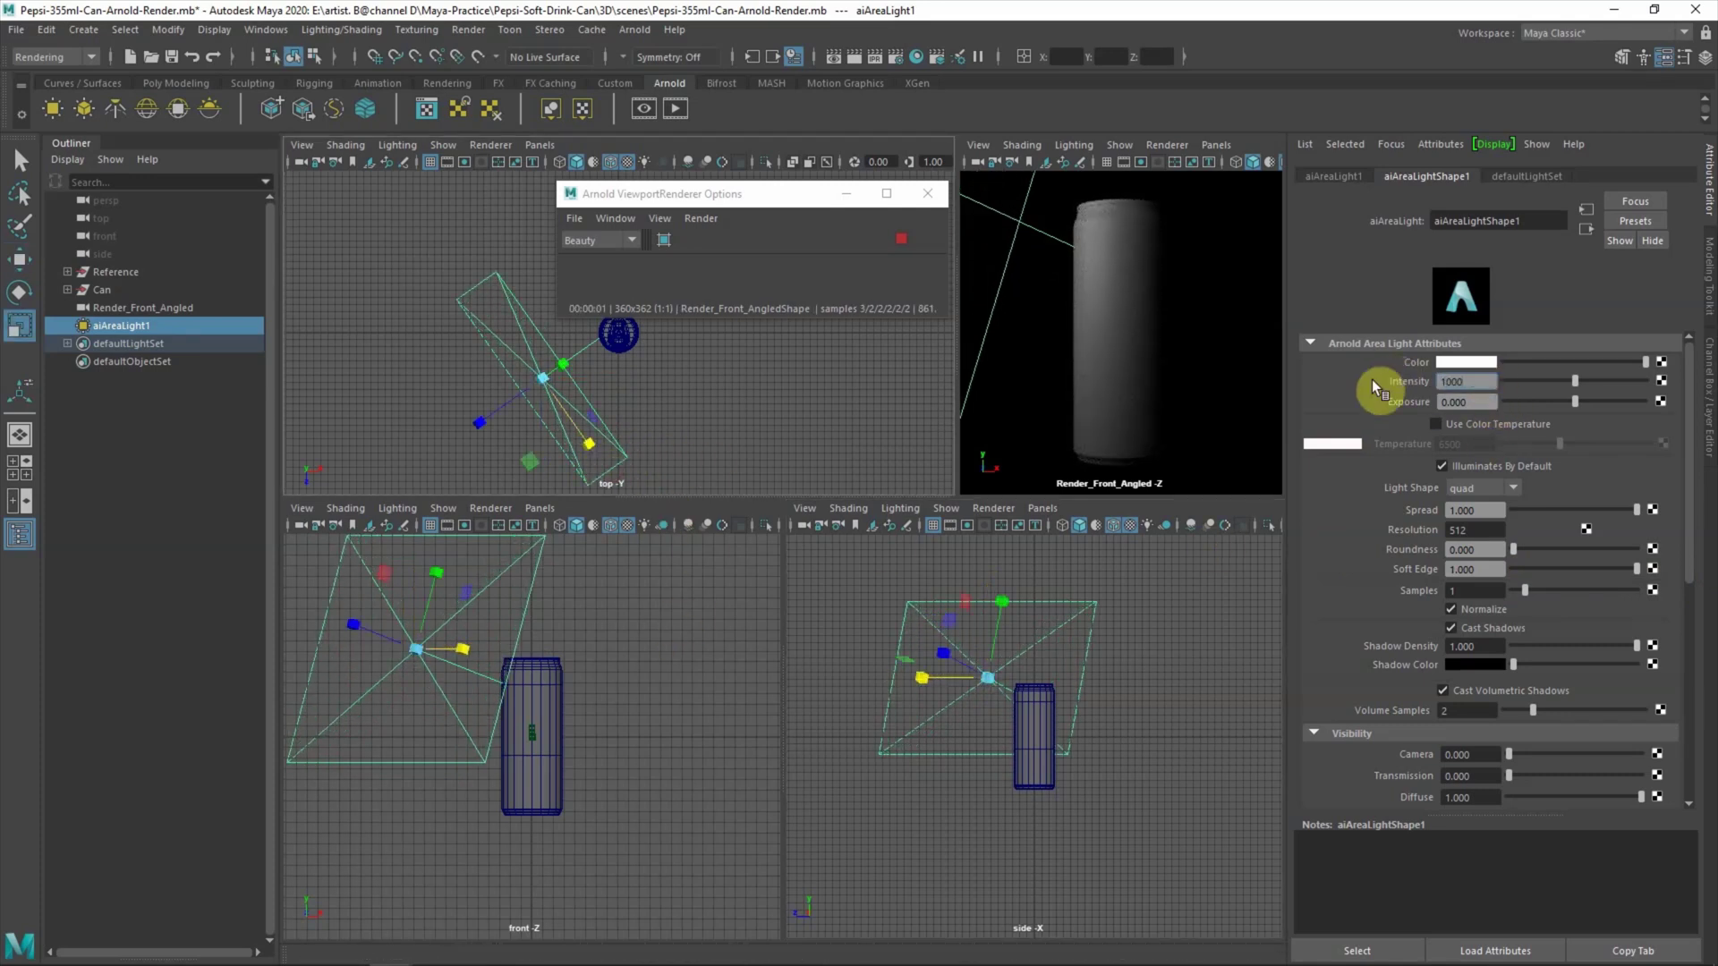
pyautogui.press('Return')
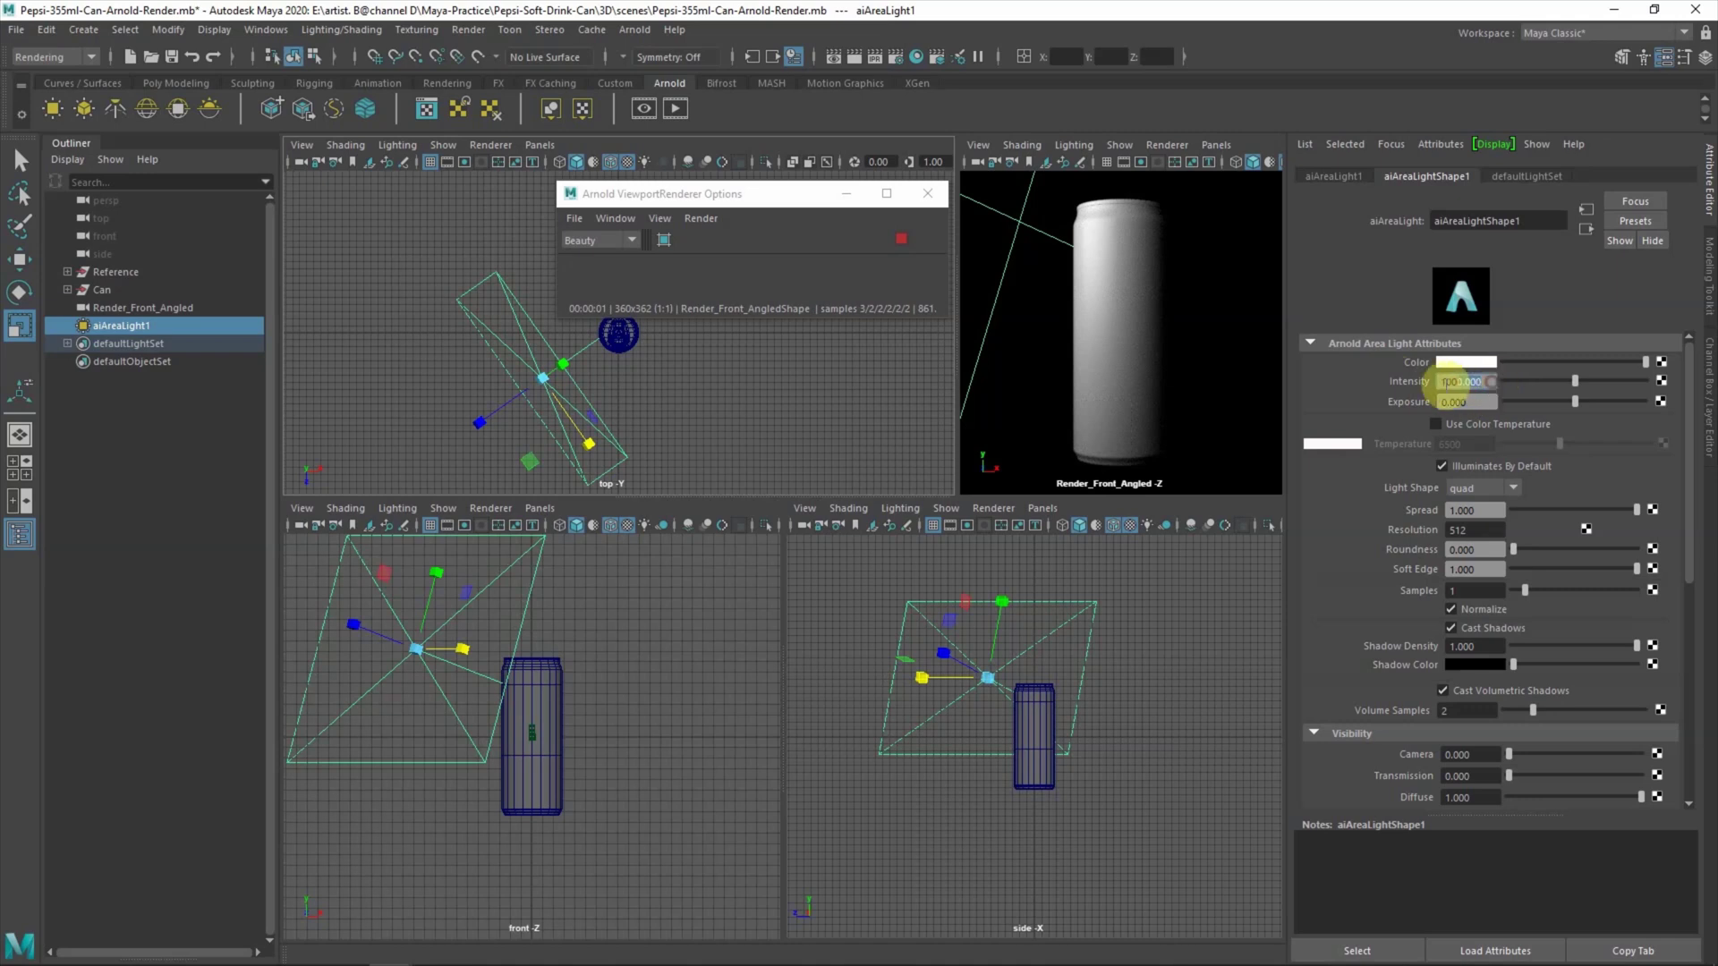
pyautogui.click(767, 422)
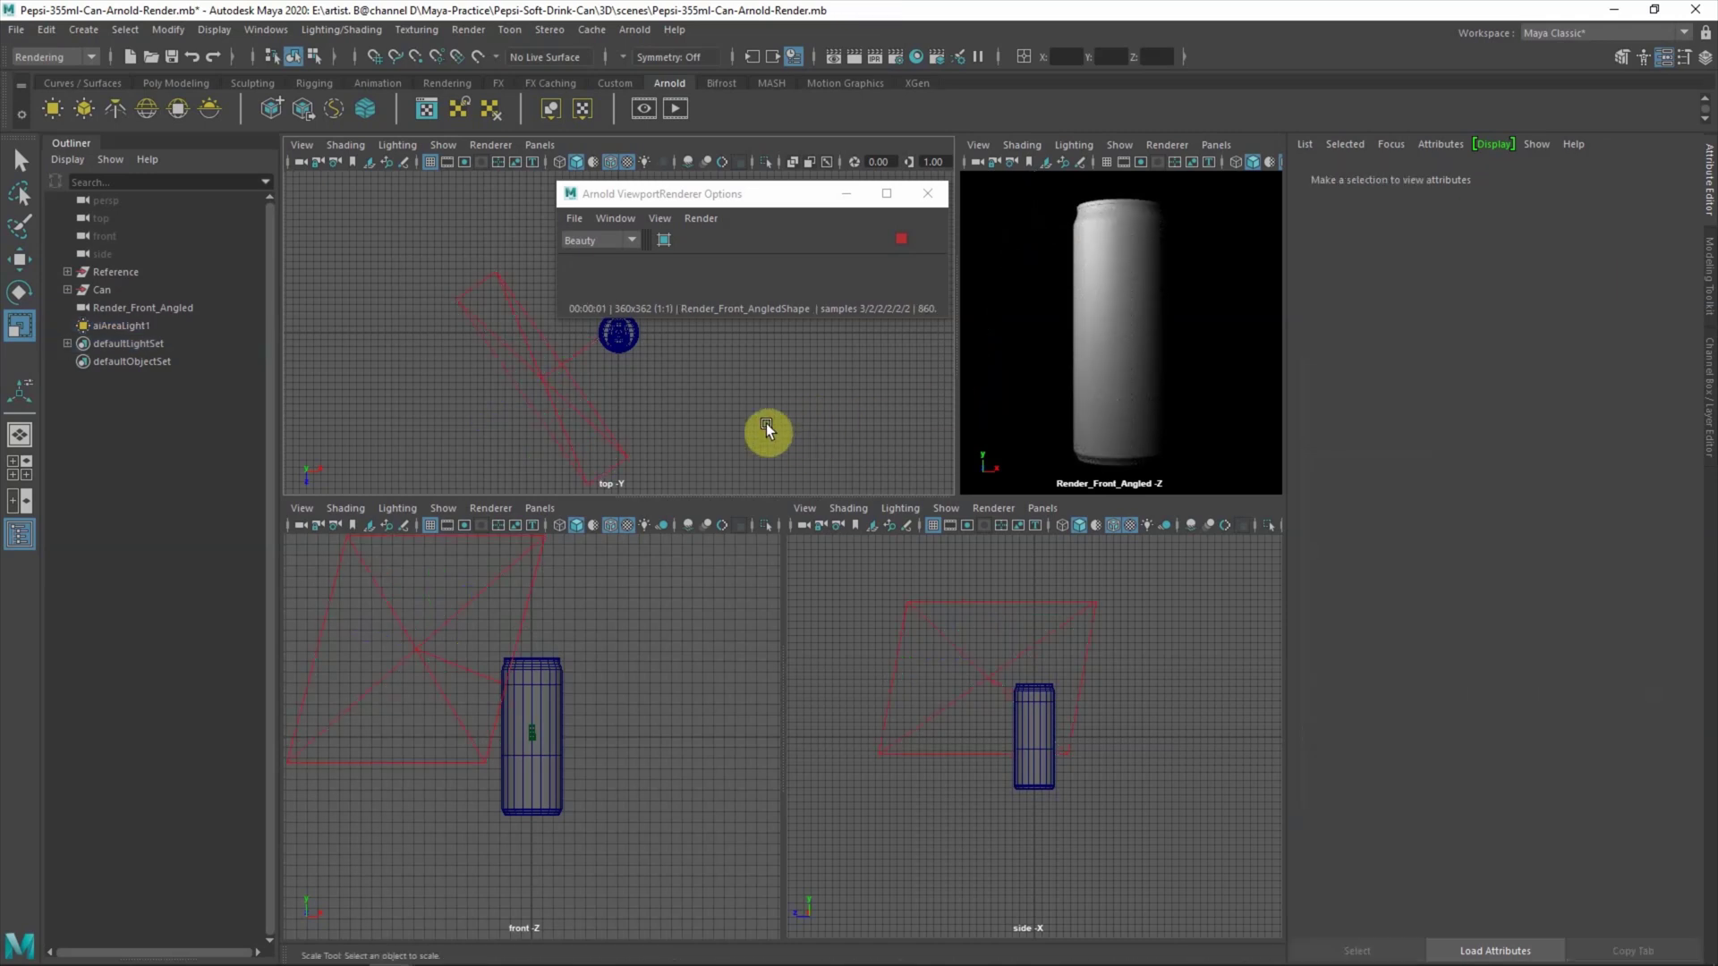
# - Create a second area light, enlarge it, and place it at the front right of the can, turned toward the can
pyautogui.click(93, 100)
pyautogui.press('w')
pyautogui.moveTo(702, 343); pyautogui.dragTo(813, 349)
pyautogui.moveTo(729, 426); pyautogui.dragTo(832, 403)
pyautogui.press('e')
pyautogui.press('r')
pyautogui.press('w')
# - Raise the second area light, tilt it down toward the can, and set its intensity to 100
pyautogui.moveTo(697, 653); pyautogui.dragTo(703, 576)
pyautogui.press('e')
pyautogui.moveTo(760, 433); pyautogui.dragTo(762, 431)
pyautogui.press('w')
pyautogui.moveTo(968, 606); pyautogui.dragTo(969, 597)
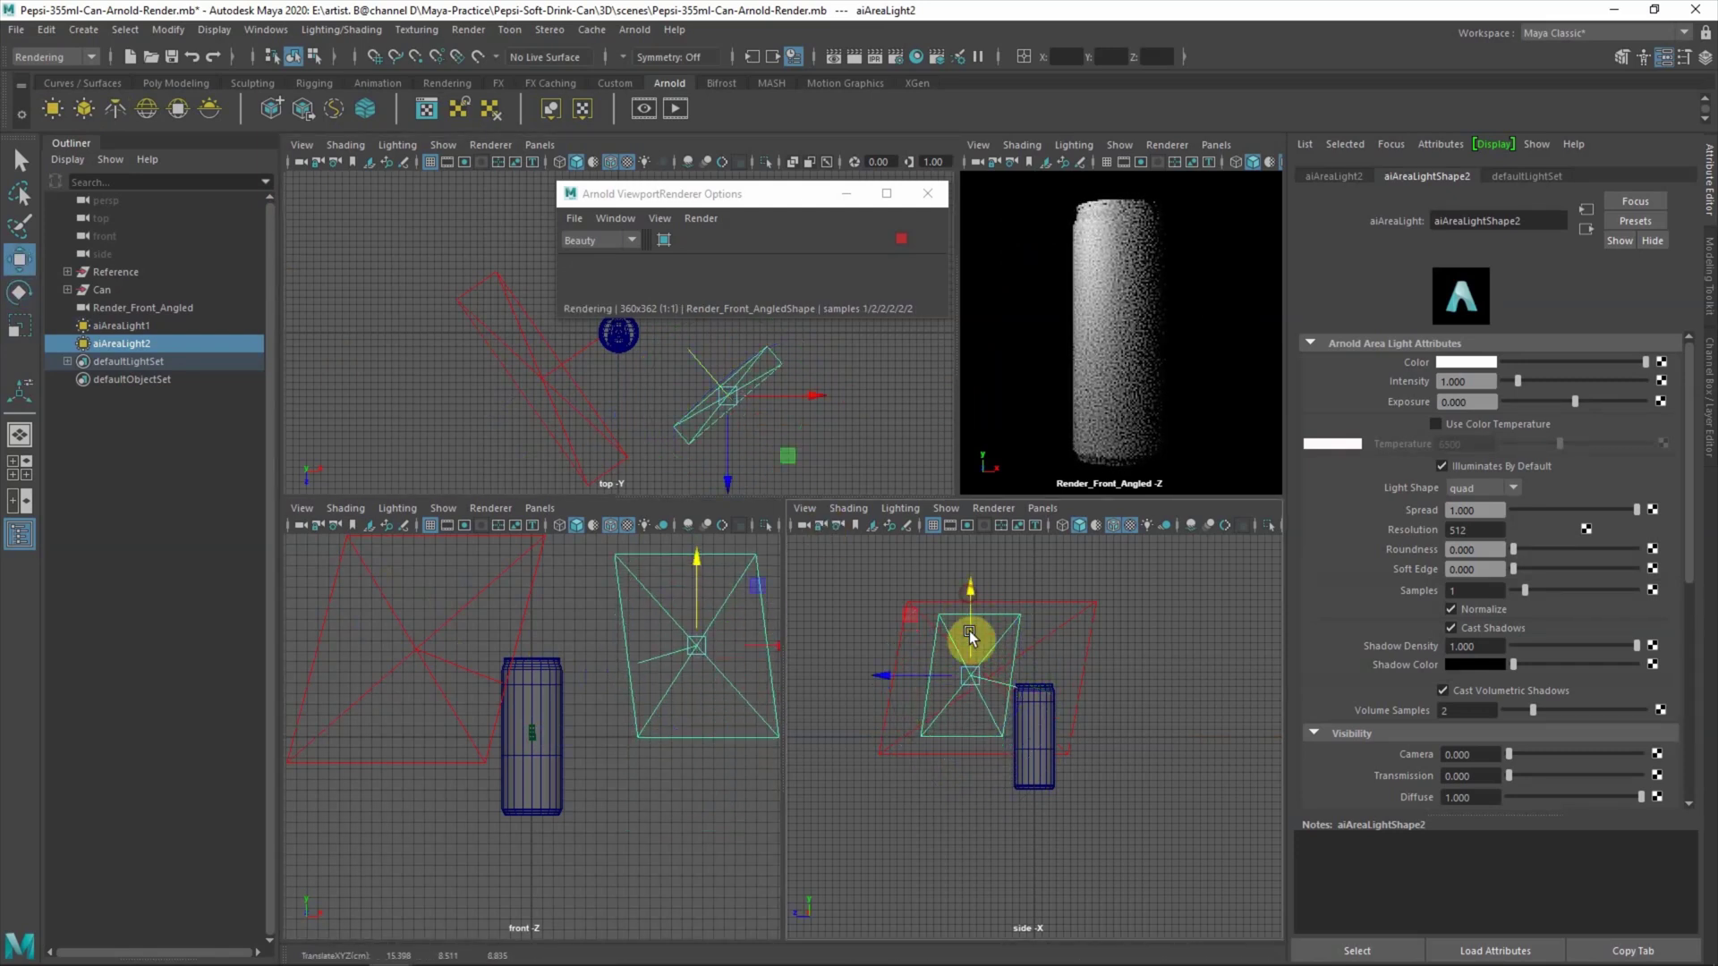
pyautogui.write('750')
pyautogui.press('Return')
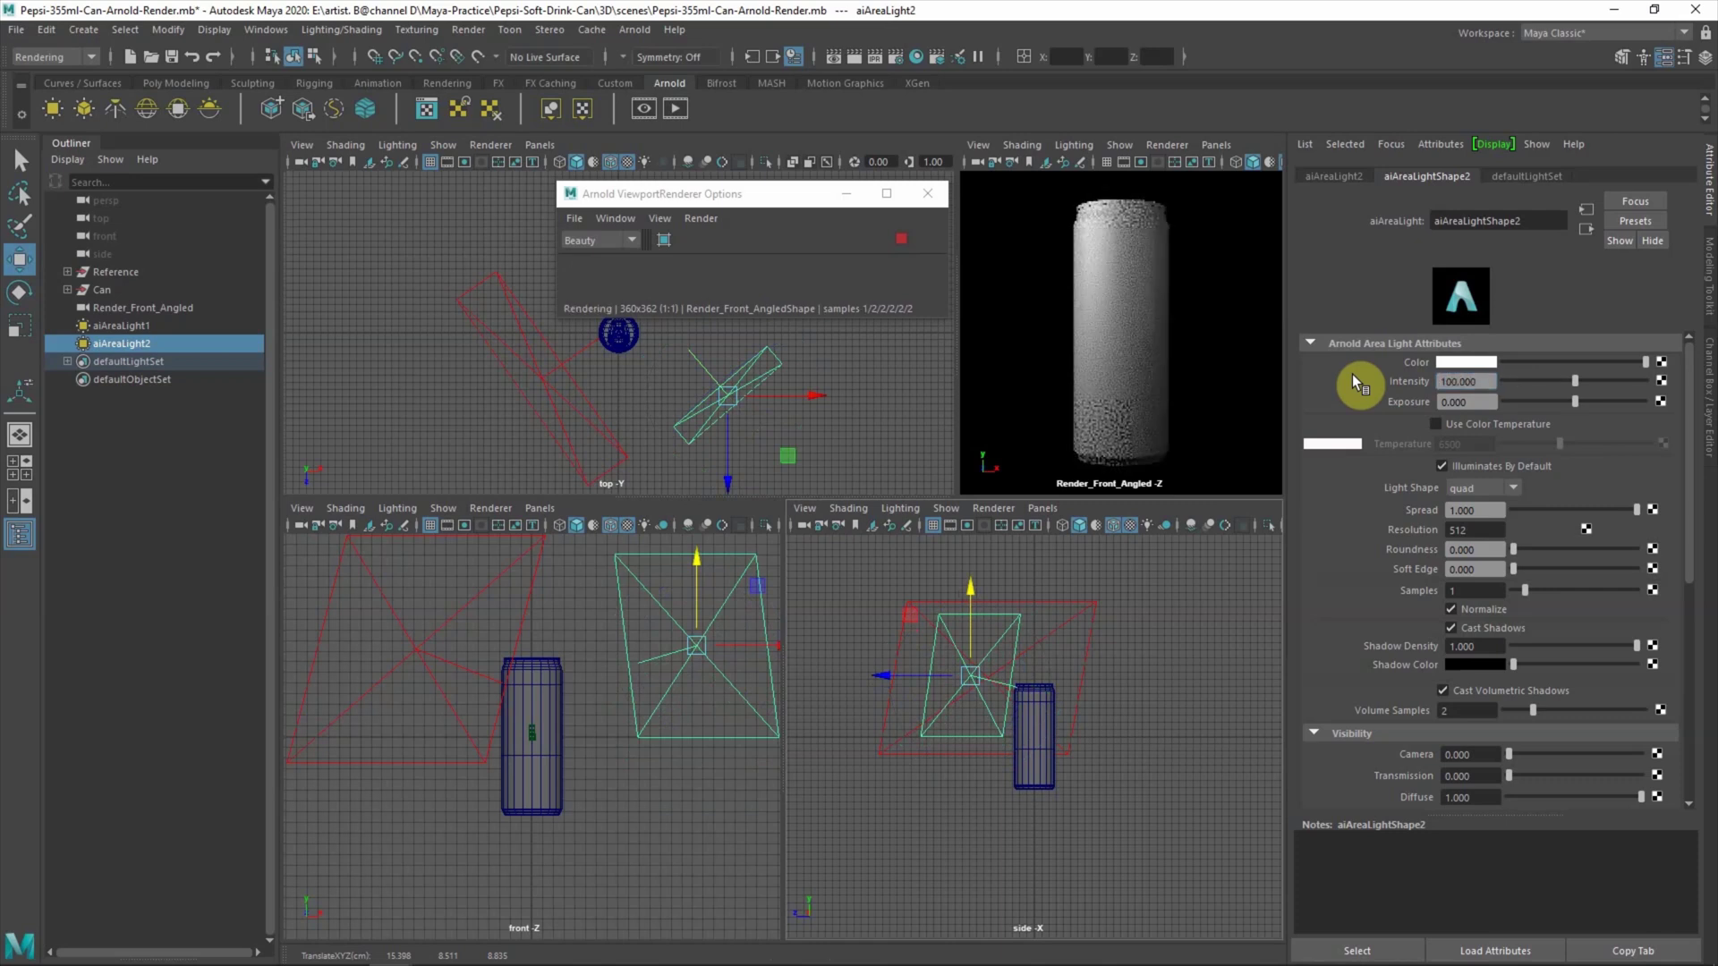
# - Hide the first area light, then set the second area light's intensity to 200 and soft edge to 1
pyautogui.click(427, 259)
pyautogui.click(530, 353)
pyautogui.hotkey('ctrl', 'h')
pyautogui.click(730, 399)
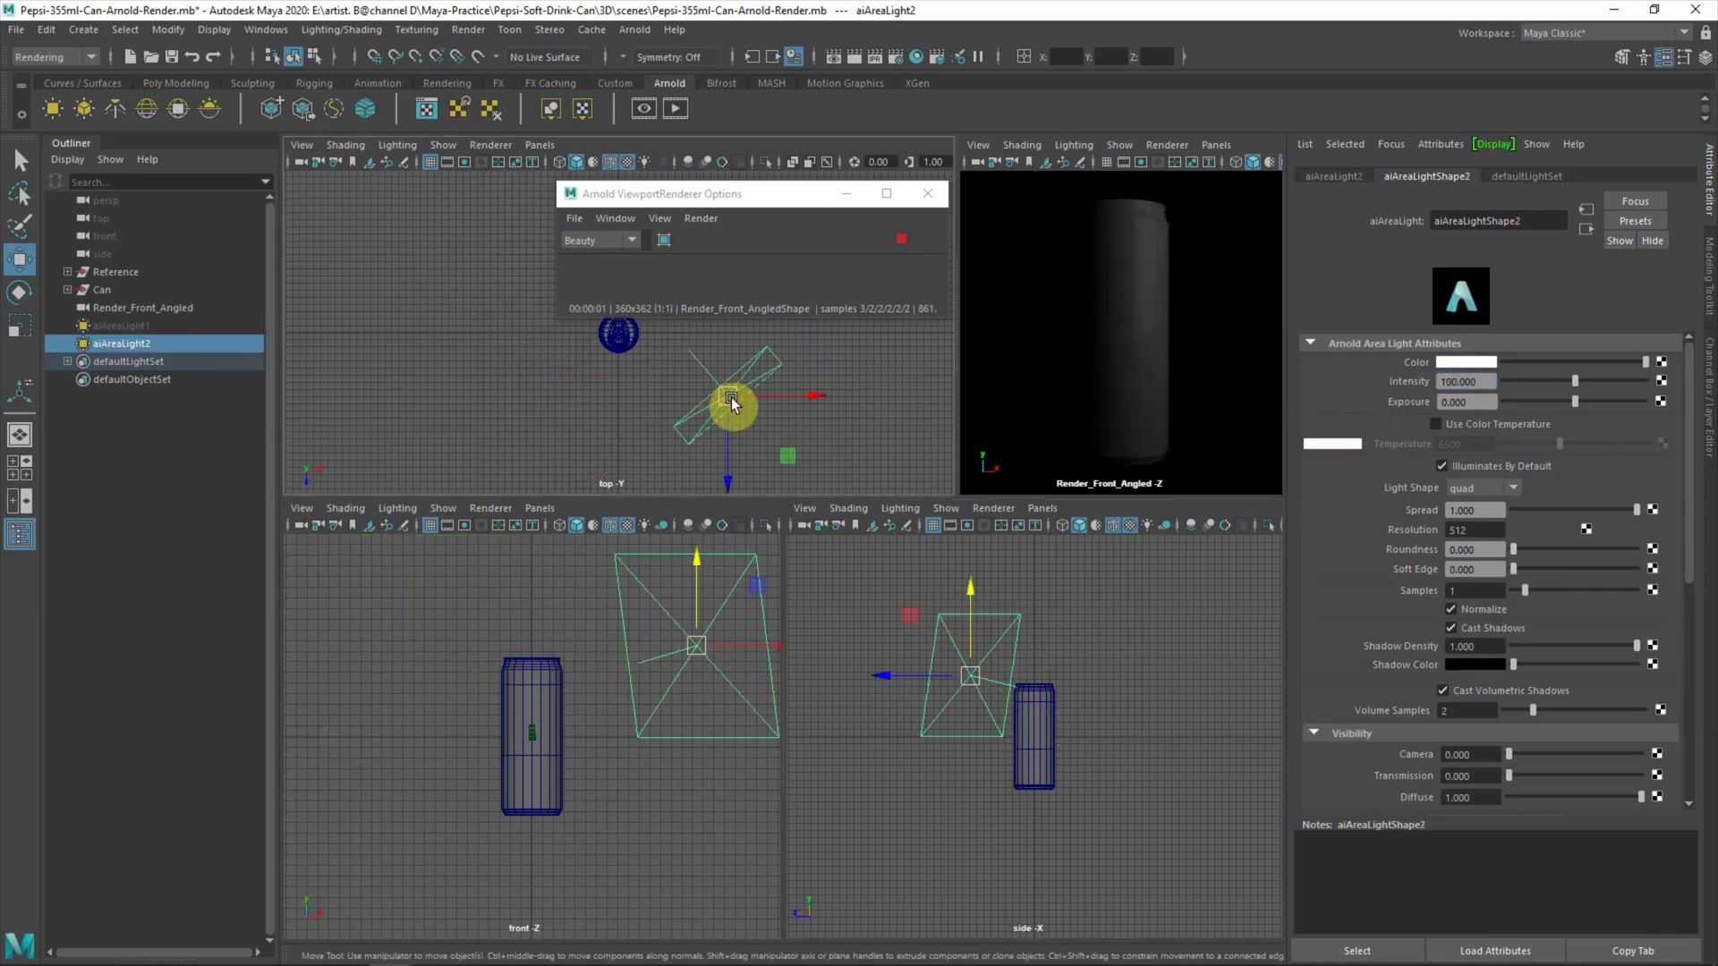
pyautogui.write('200')
pyautogui.press('Return')
pyautogui.moveTo(1550, 570); pyautogui.dragTo(1581, 570)
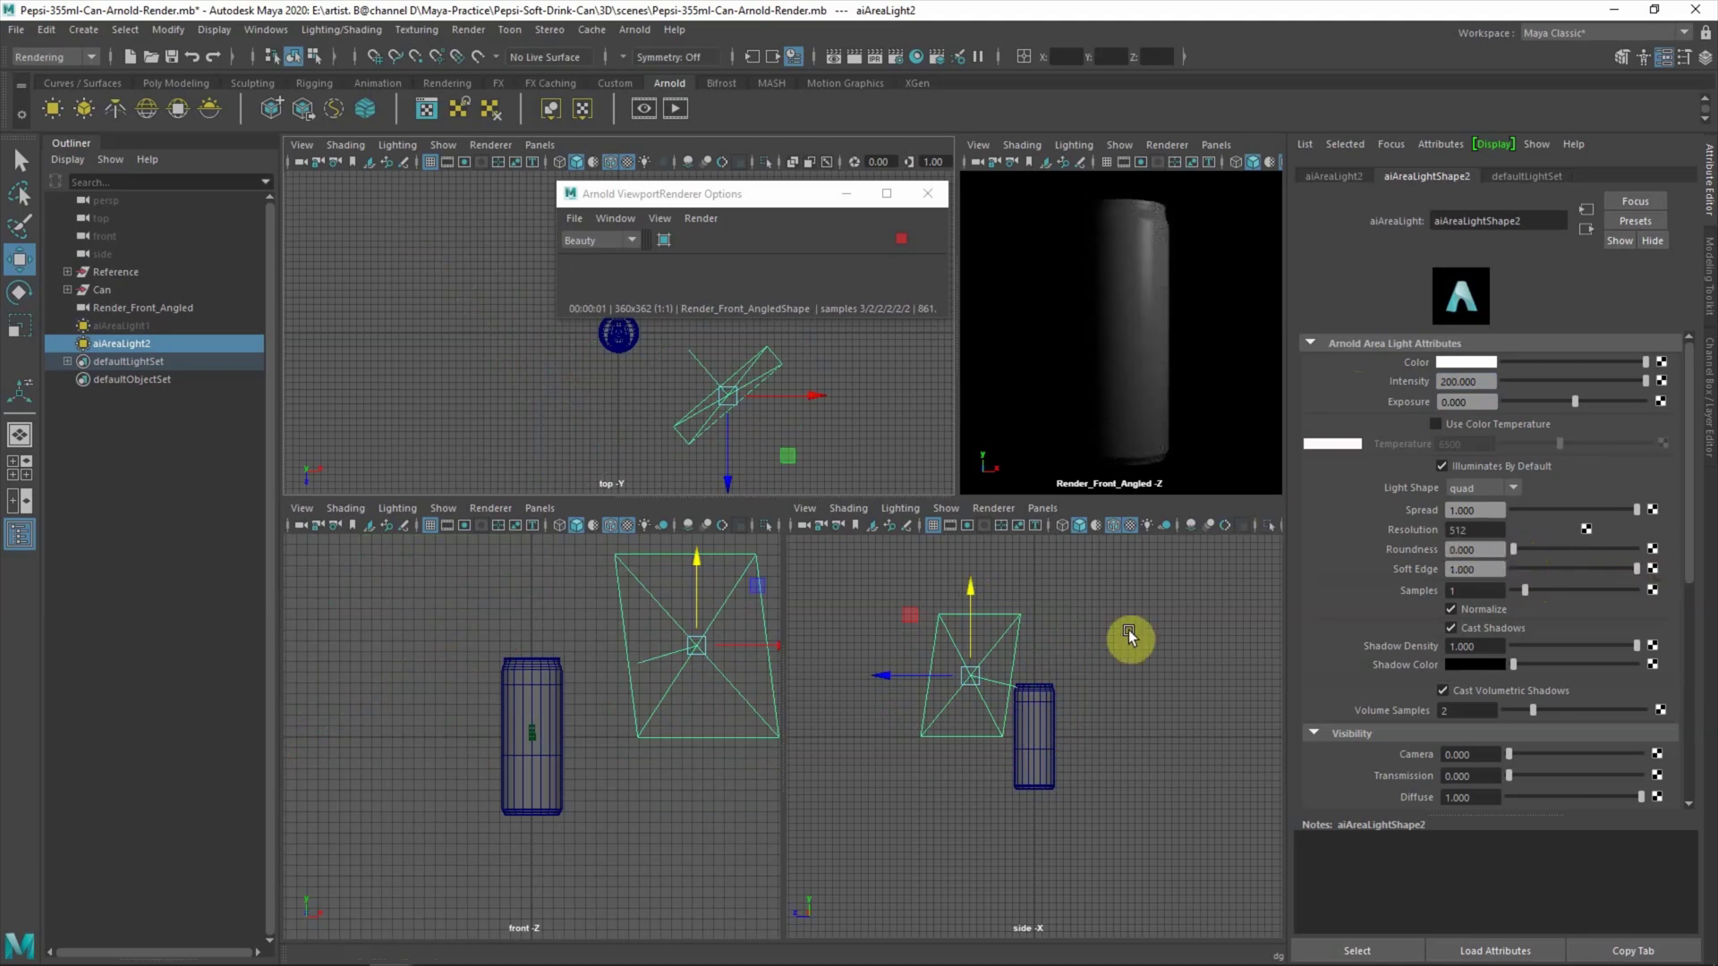
# - Enlarge the second area light, shift it back along the can's right side, and rotate it to face the can more from the side
pyautogui.press('r')
pyautogui.moveTo(980, 598); pyautogui.dragTo(984, 565)
pyautogui.moveTo(787, 345); pyautogui.dragTo(791, 406)
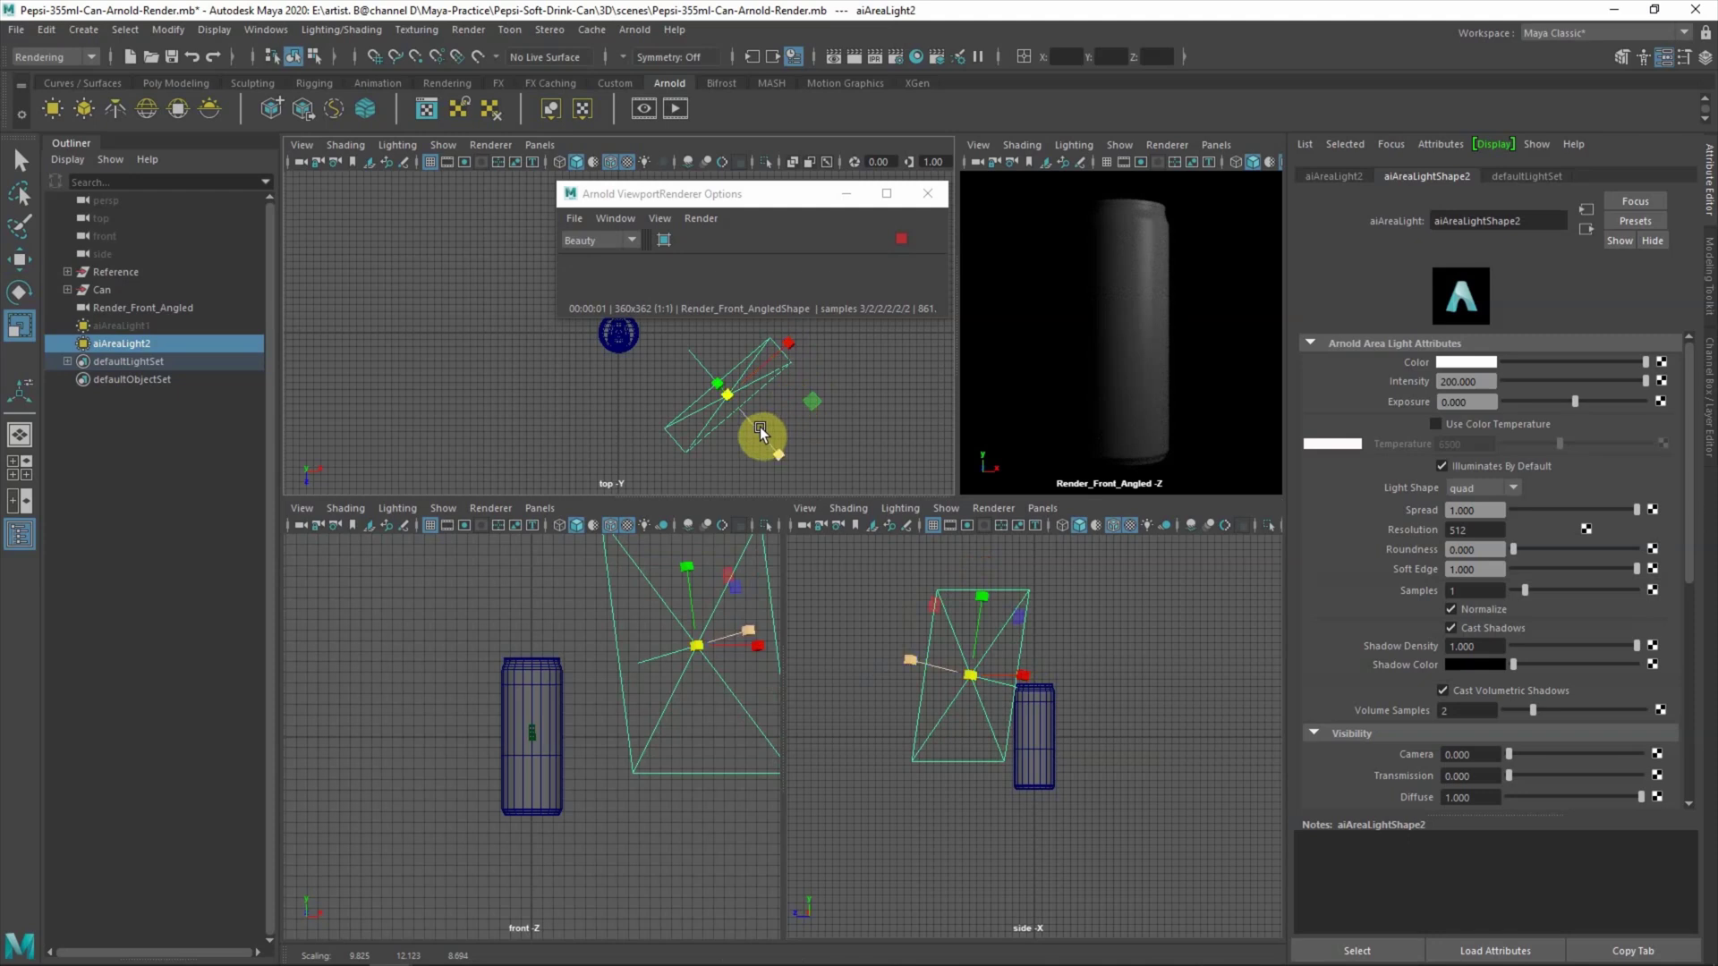
pyautogui.press('w')
pyautogui.moveTo(727, 476); pyautogui.dragTo(817, 414)
pyautogui.press('e')
pyautogui.click(540, 412)
# - Unhide the first area light and check the can's rendering with both area lights
pyautogui.click(147, 326)
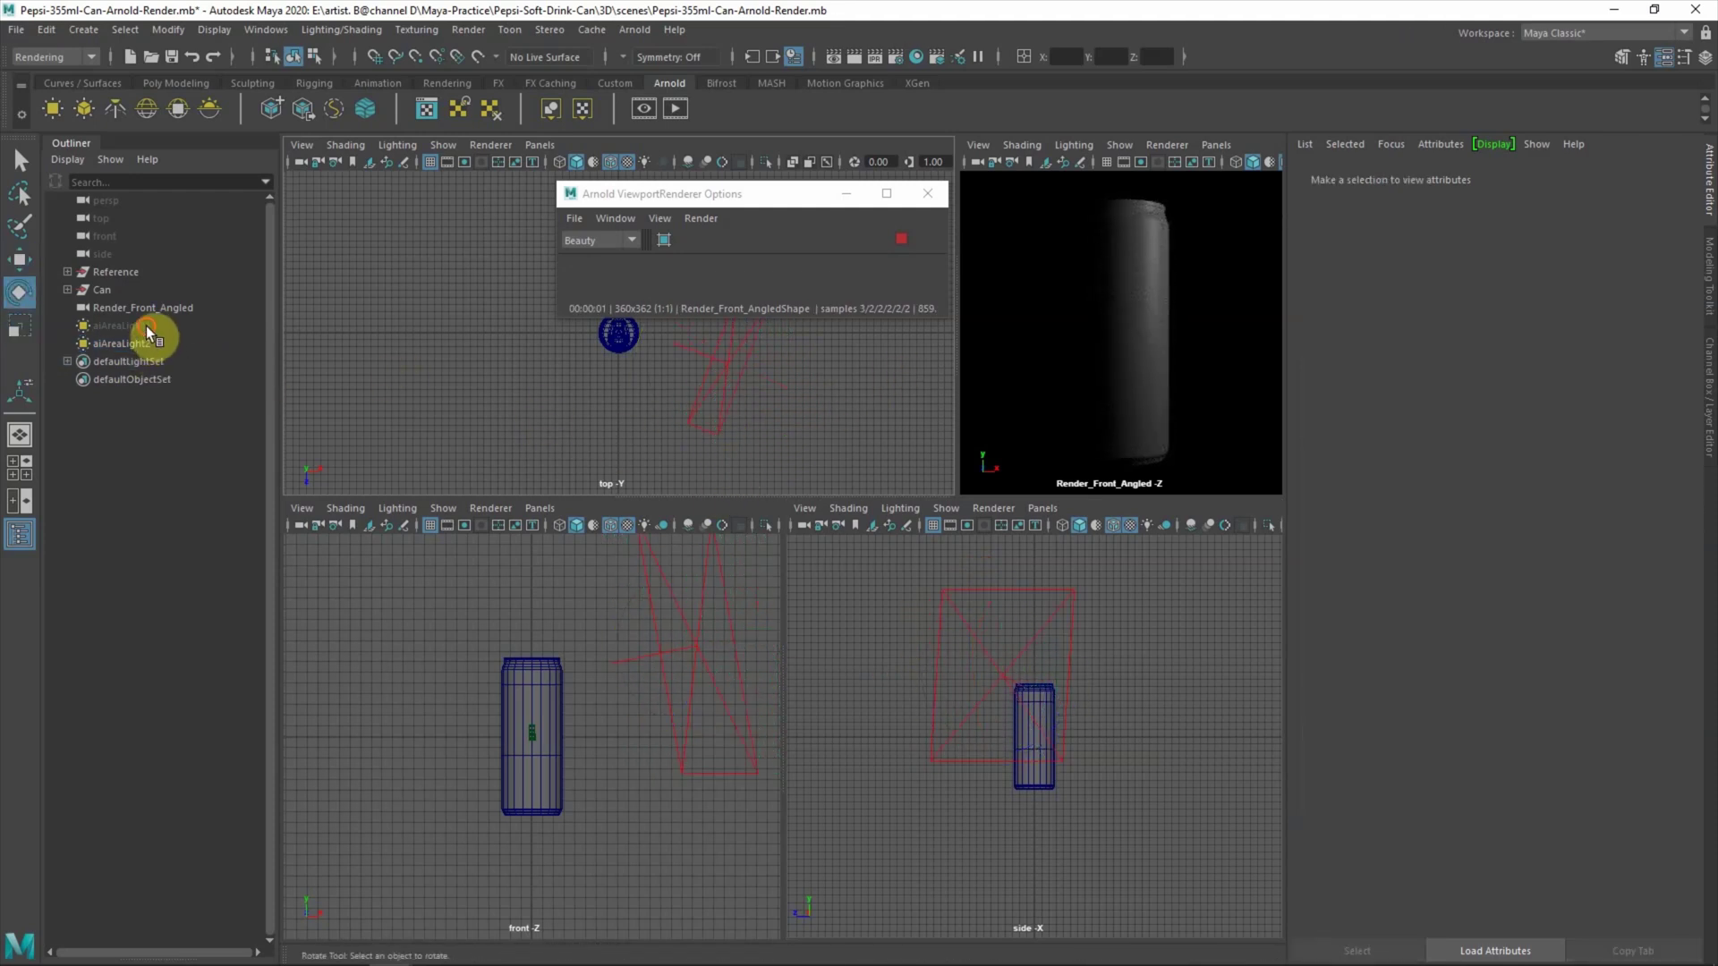
pyautogui.hotkey('shift', 'h')
pyautogui.click(390, 406)
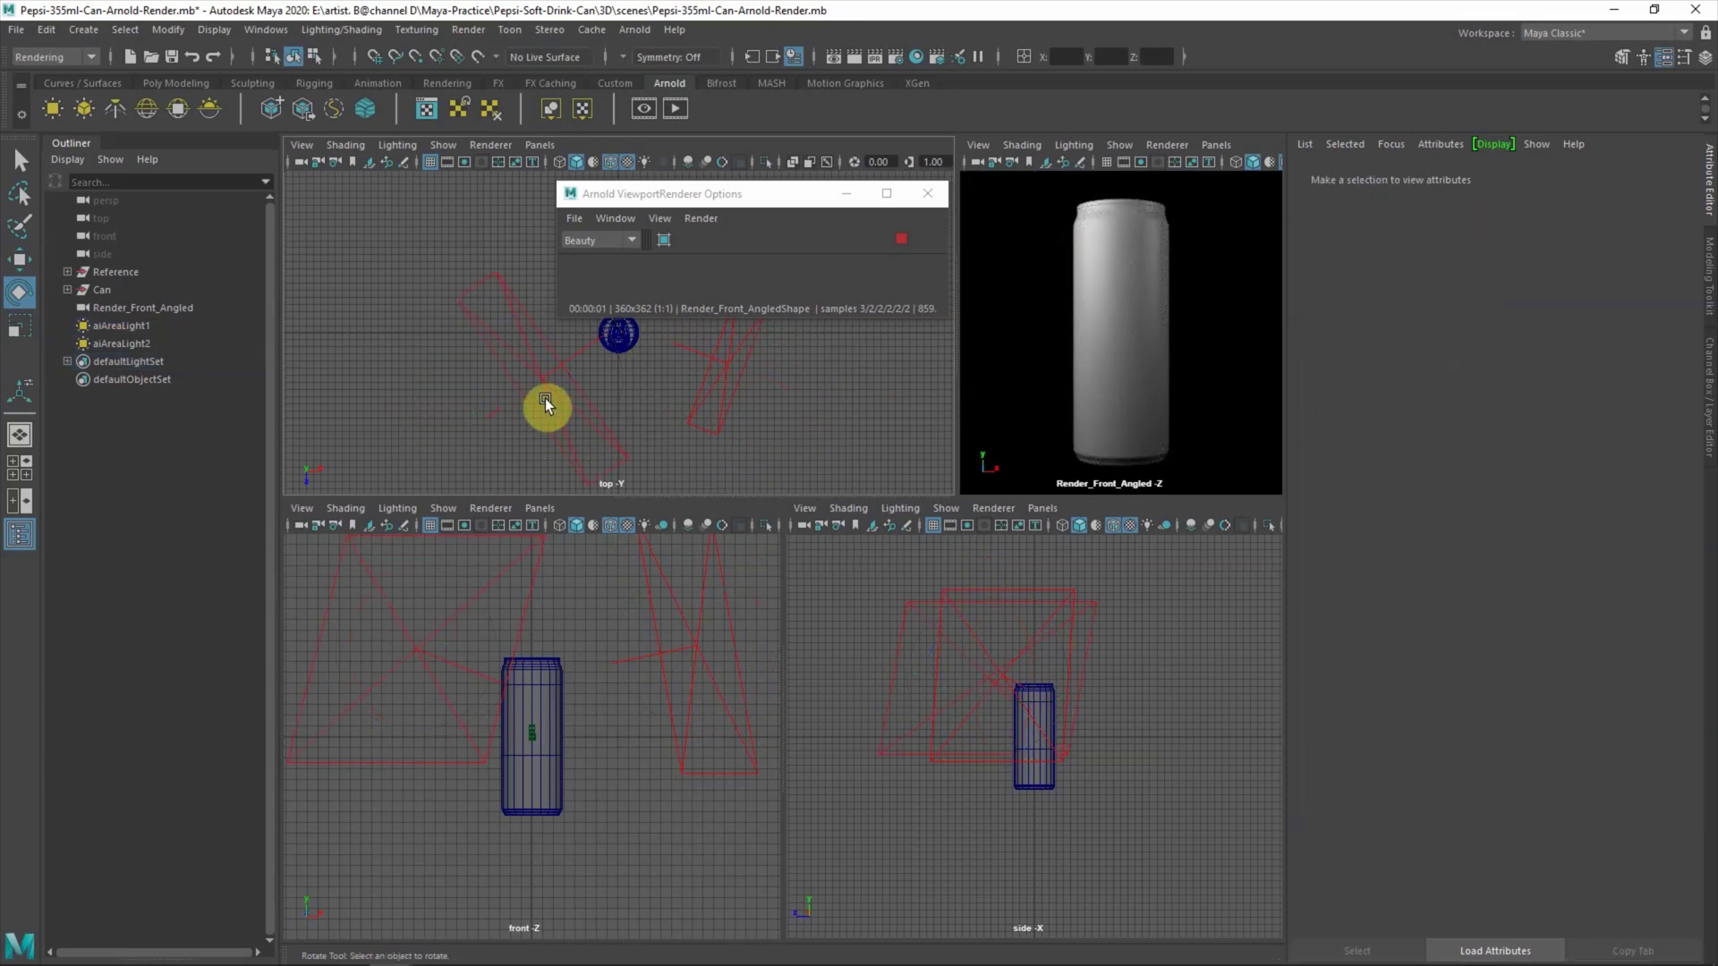
pyautogui.click(725, 370)
pyautogui.press('w')
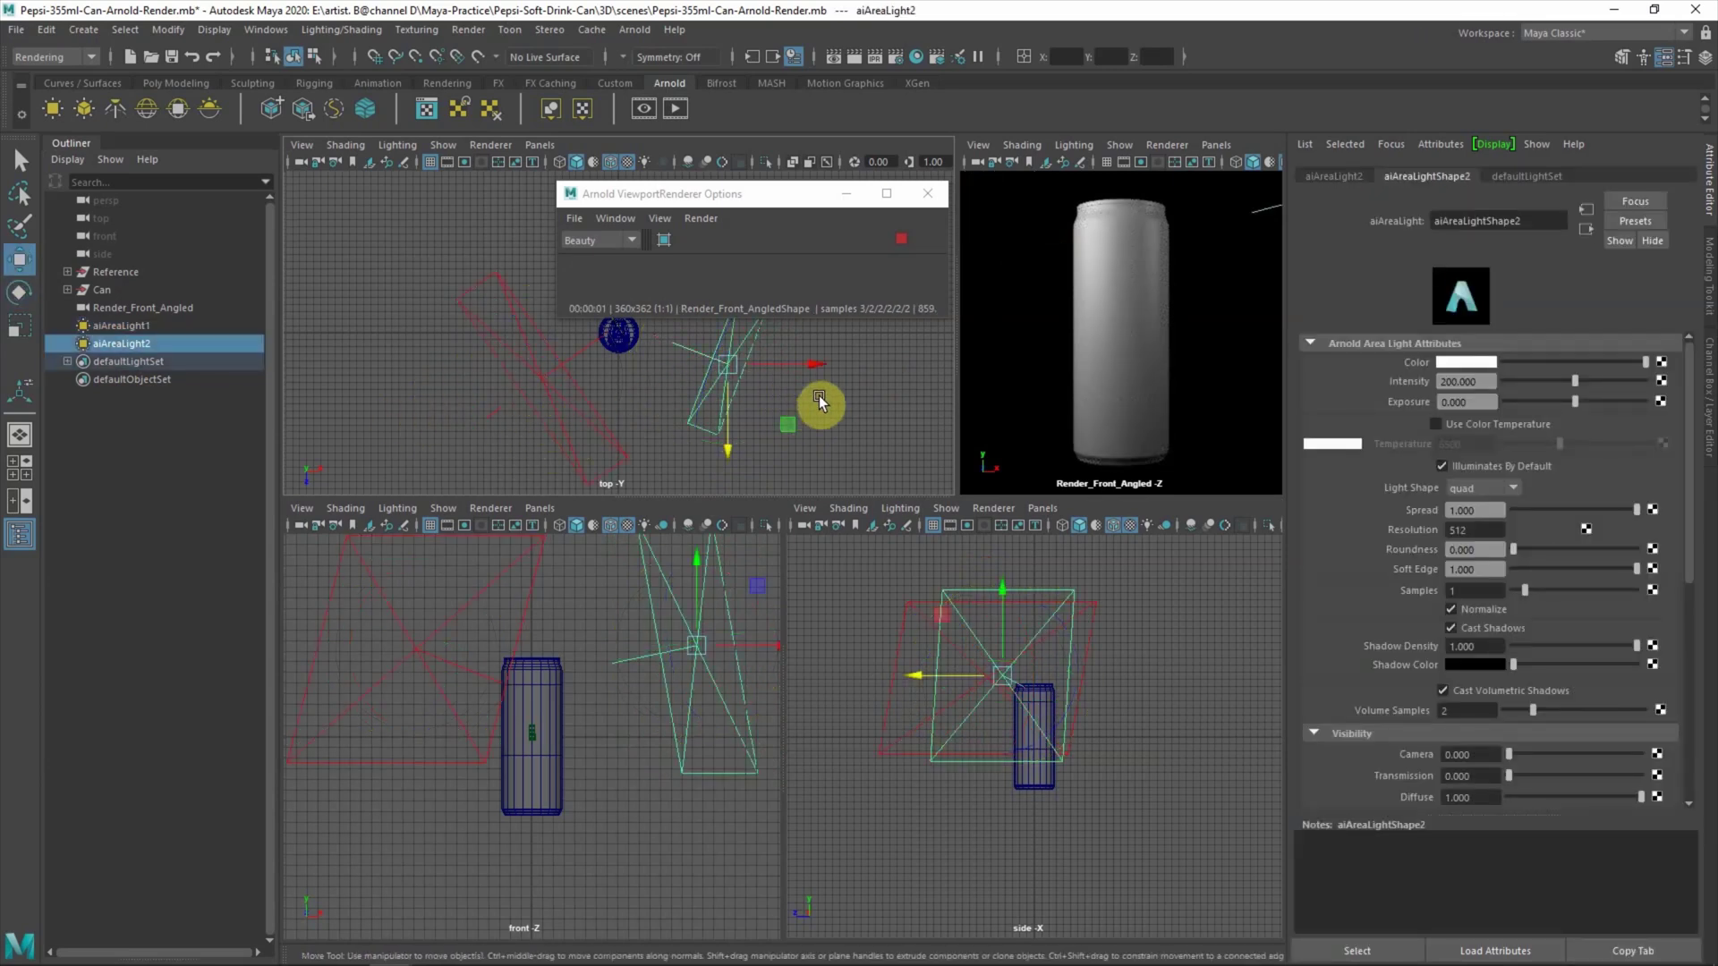
pyautogui.click(819, 403)
pyautogui.moveTo(791, 193)
pyautogui.mouseDown()
pyautogui.moveTo(712, 184)
pyautogui.moveTo(780, 185)
pyautogui.mouseUp()
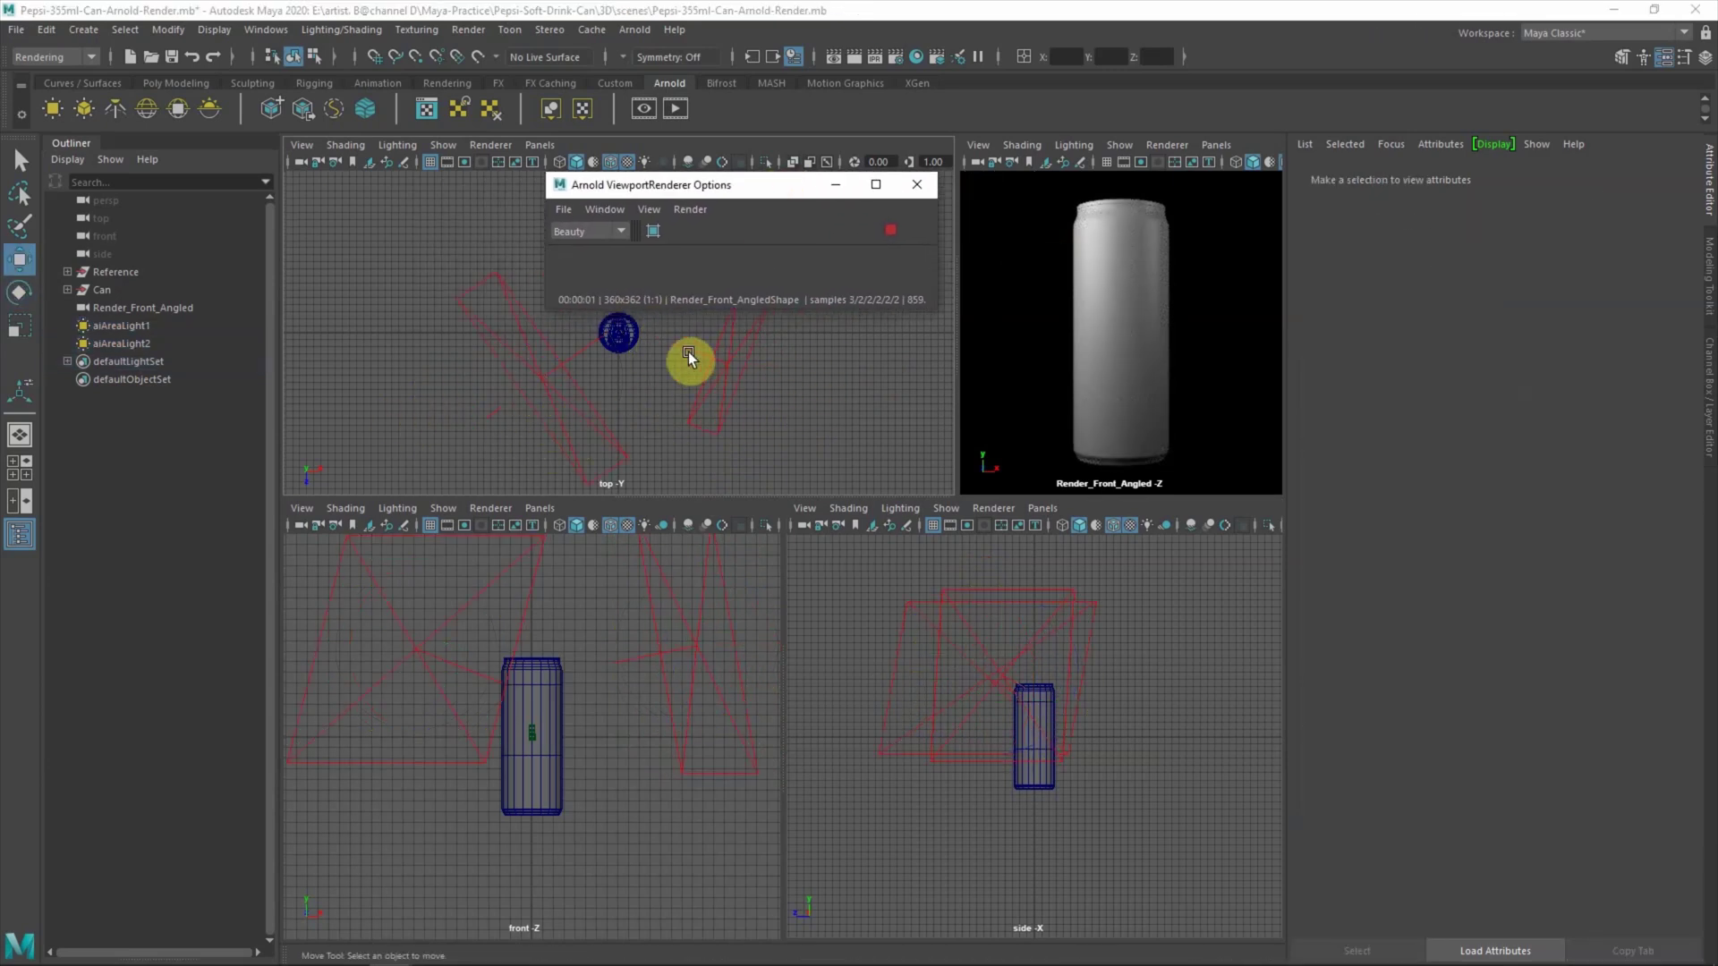
# - Create a third area light behind the can on the left, turn it toward the can, and scale it into a tall rectangle
pyautogui.click(52, 108)
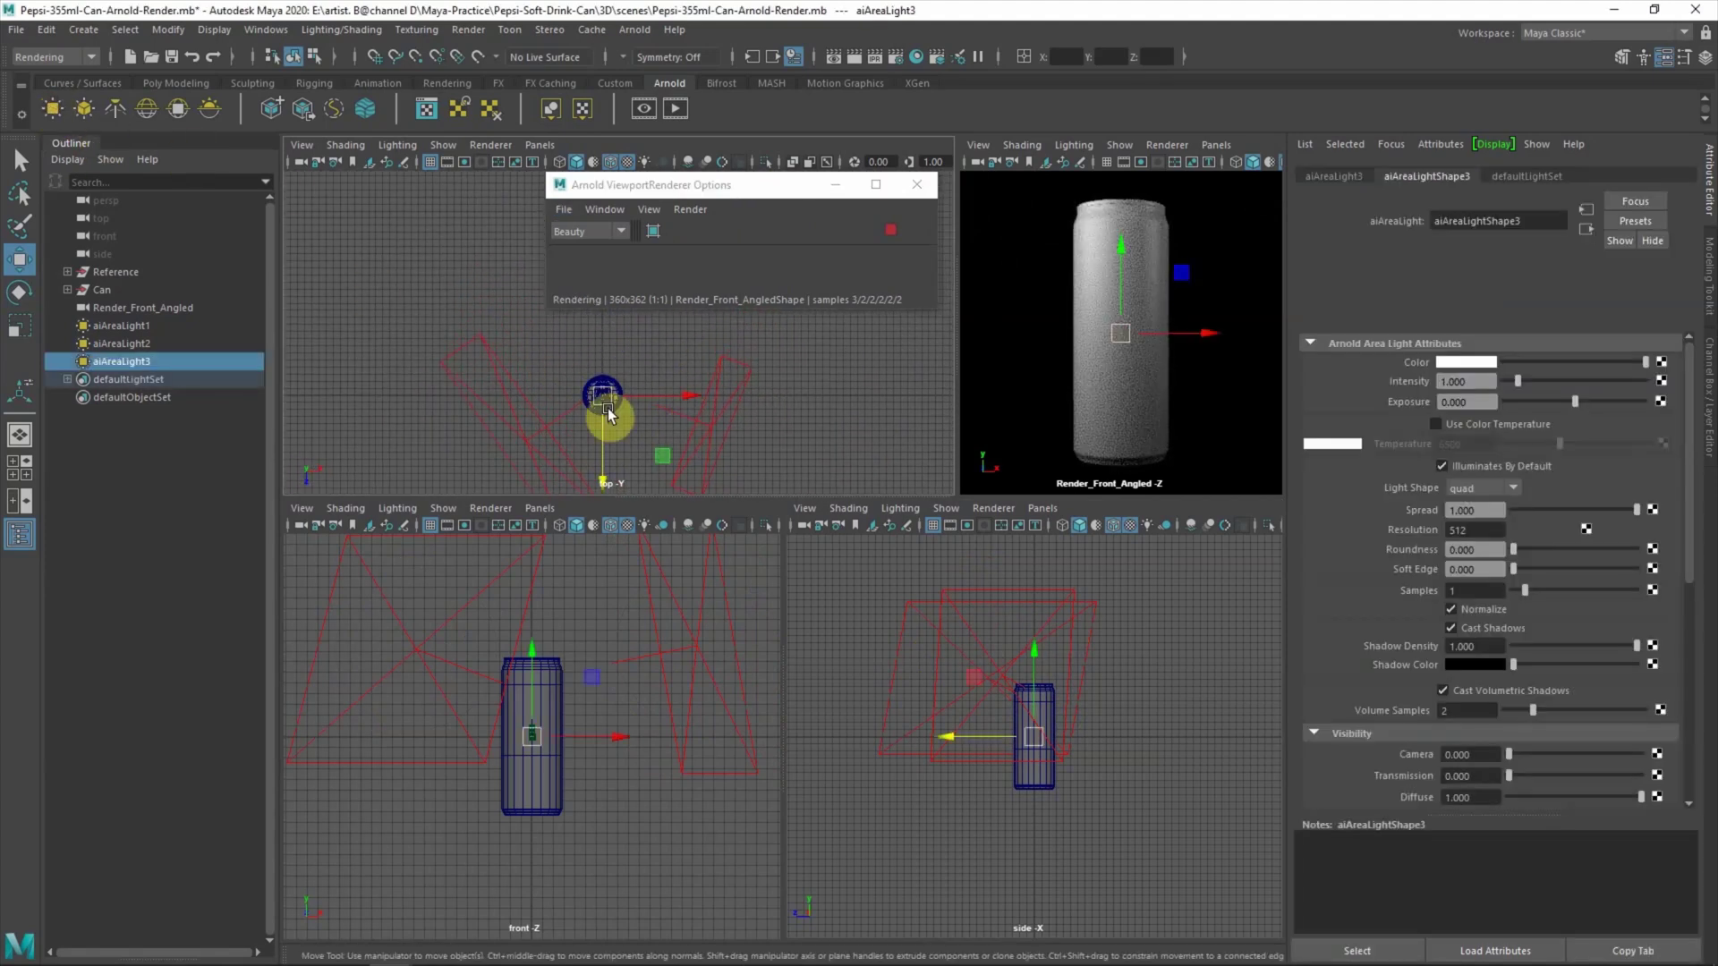
pyautogui.moveTo(602, 483); pyautogui.dragTo(606, 234)
pyautogui.press('e')
pyautogui.press('w')
pyautogui.press('r')
pyautogui.moveTo(652, 338)
pyautogui.mouseDown(button='middle')
pyautogui.moveTo(589, 376)
pyautogui.moveTo(629, 339)
pyautogui.mouseUp(button='middle')
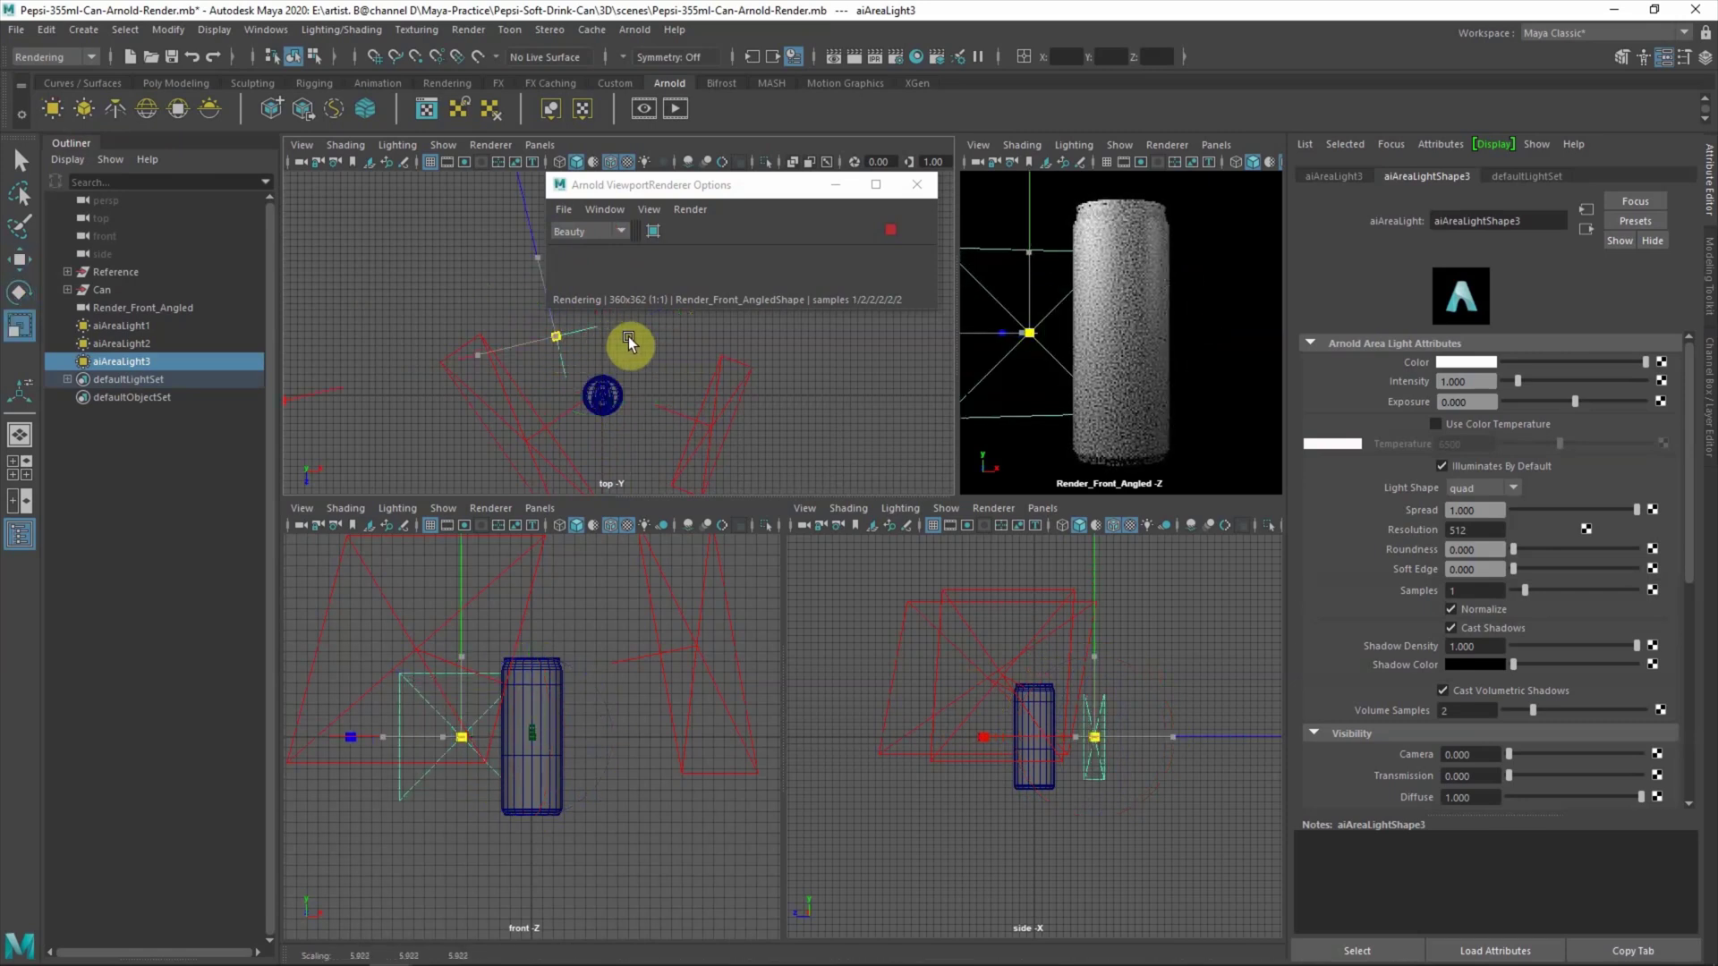
pyautogui.moveTo(1100, 660); pyautogui.dragTo(1097, 614)
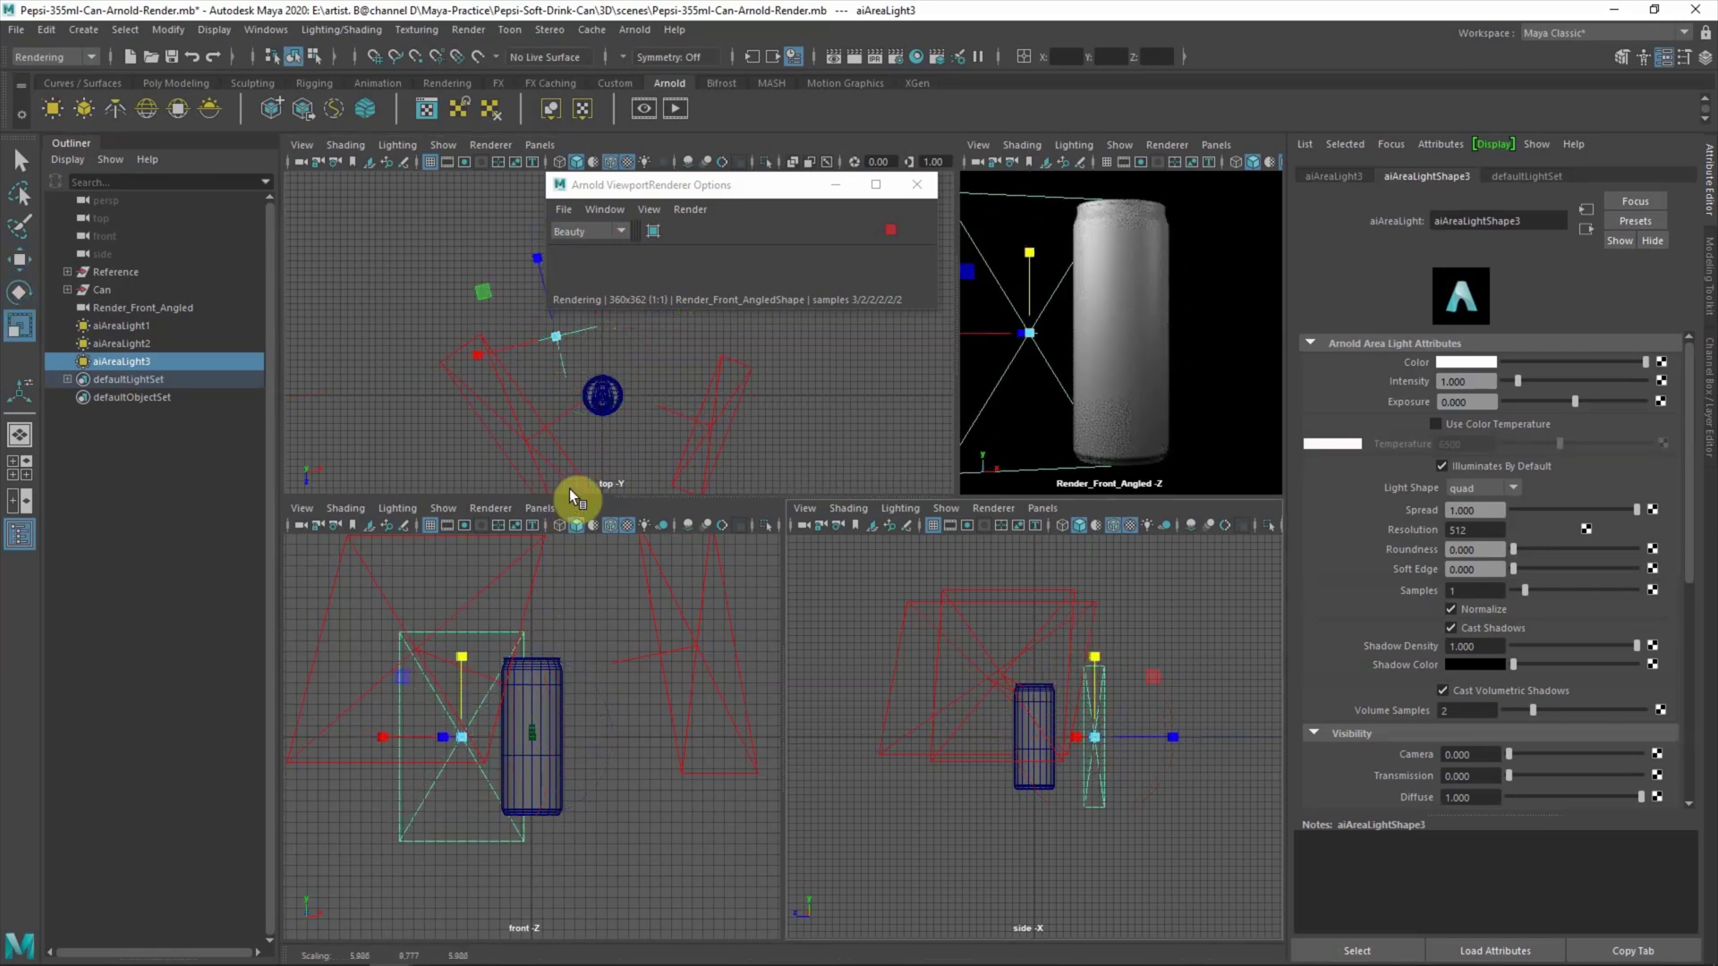
# - Set the third area light's intensity to 10 and move it slightly farther left of the can
pyautogui.doubleClick(1467, 381)
pyautogui.write('10')
pyautogui.press('Return')
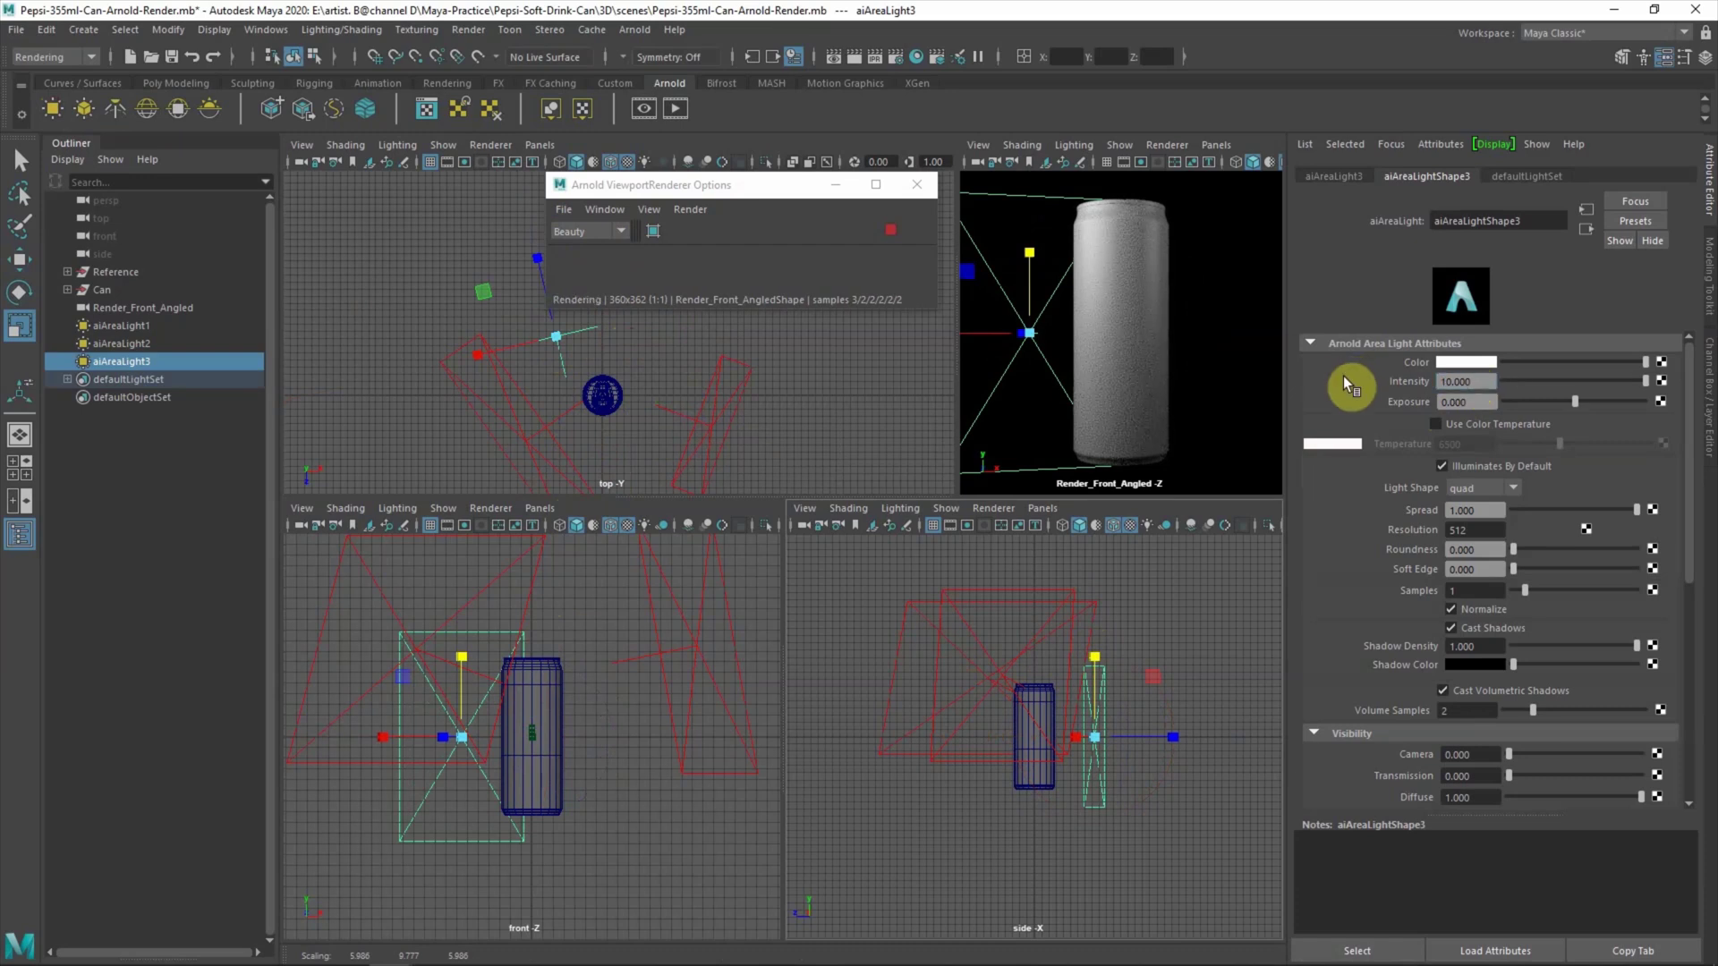
pyautogui.press('w')
pyautogui.moveTo(636, 337)
pyautogui.mouseDown()
pyautogui.moveTo(617, 351)
pyautogui.moveTo(624, 337)
pyautogui.mouseUp()
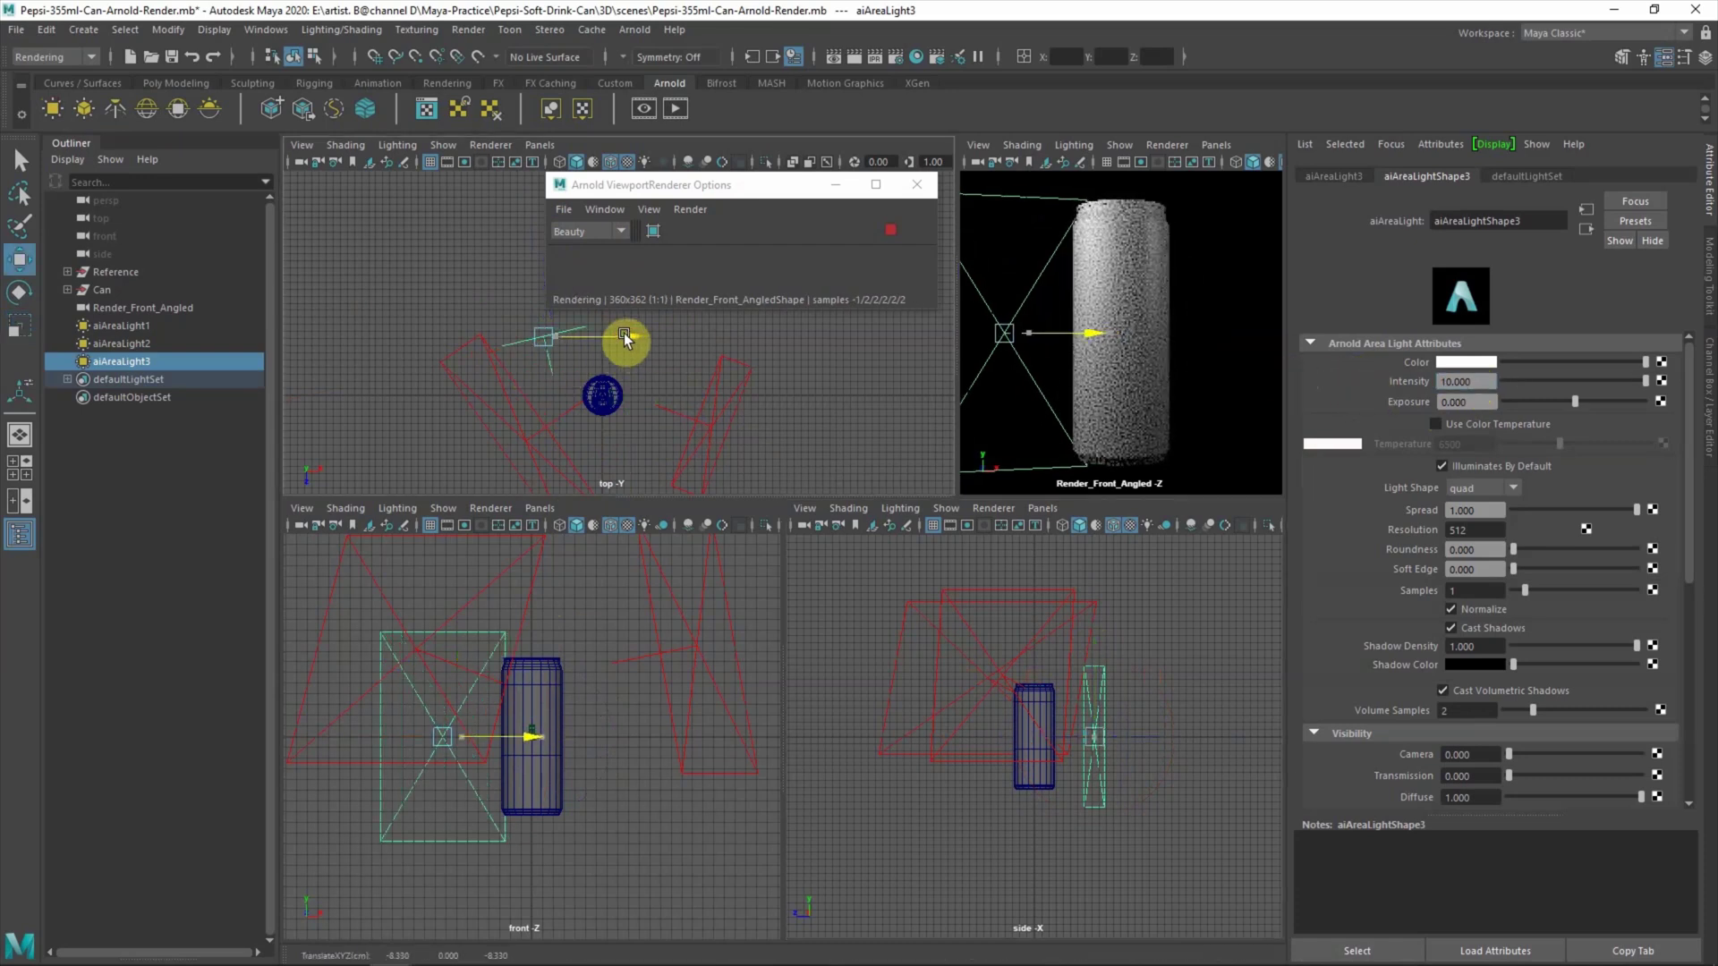
pyautogui.click(556, 340)
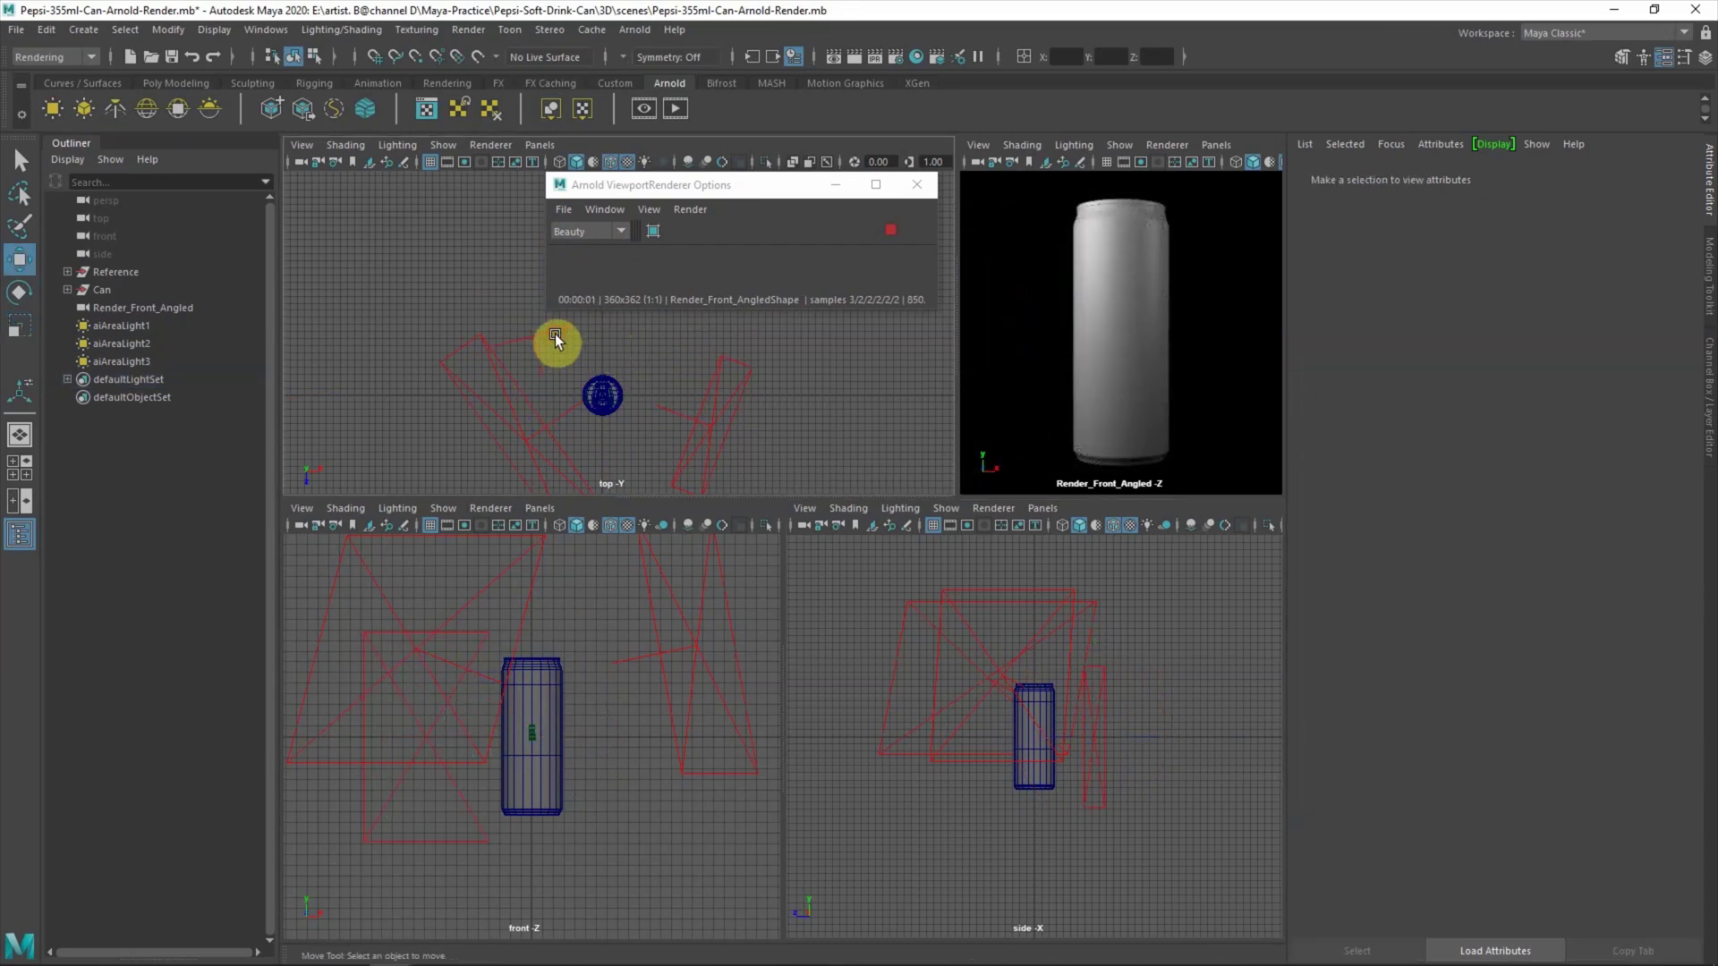
# - Duplicate the third area light, and place the copy behind the can on the right, turned toward the can
pyautogui.click(530, 371)
pyautogui.hotkey('ctrl', 'd')
pyautogui.moveTo(530, 370); pyautogui.dragTo(738, 399)
pyautogui.press('e')
pyautogui.press('w')
pyautogui.moveTo(761, 339); pyautogui.dragTo(775, 342)
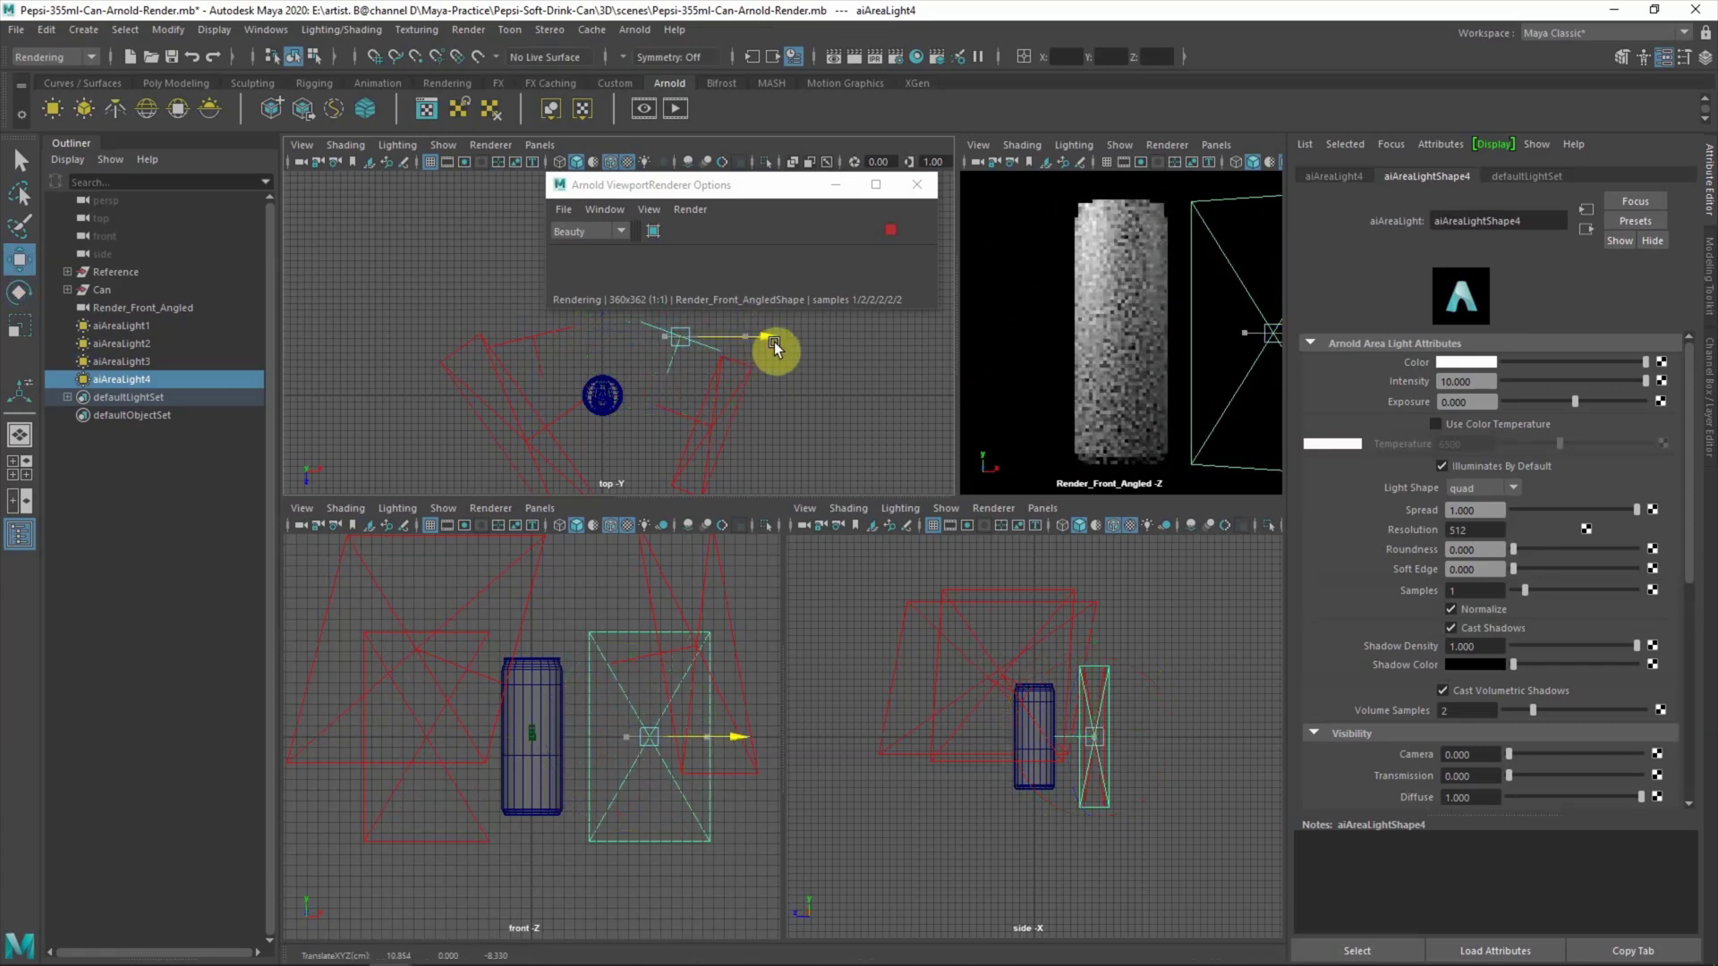
pyautogui.click(811, 410)
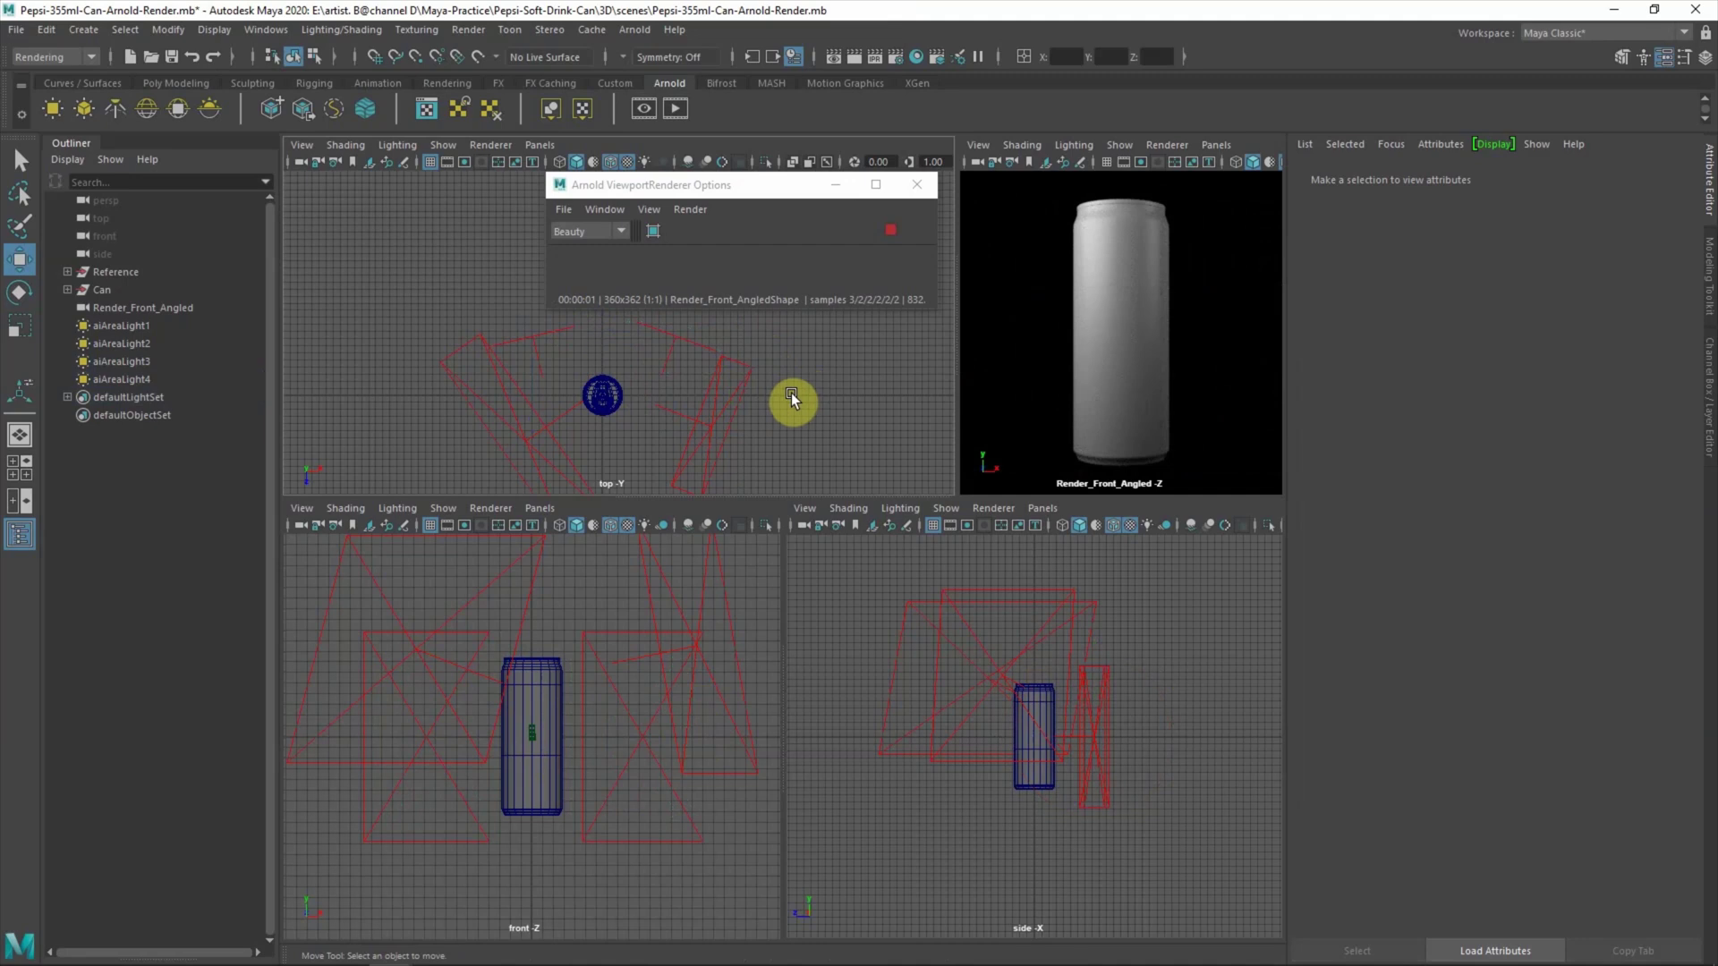
# - Assign a new aiStandardSurface material to the whole Can group and replace its settings with the Brushed_Metal preset
pyautogui.click(101, 289)
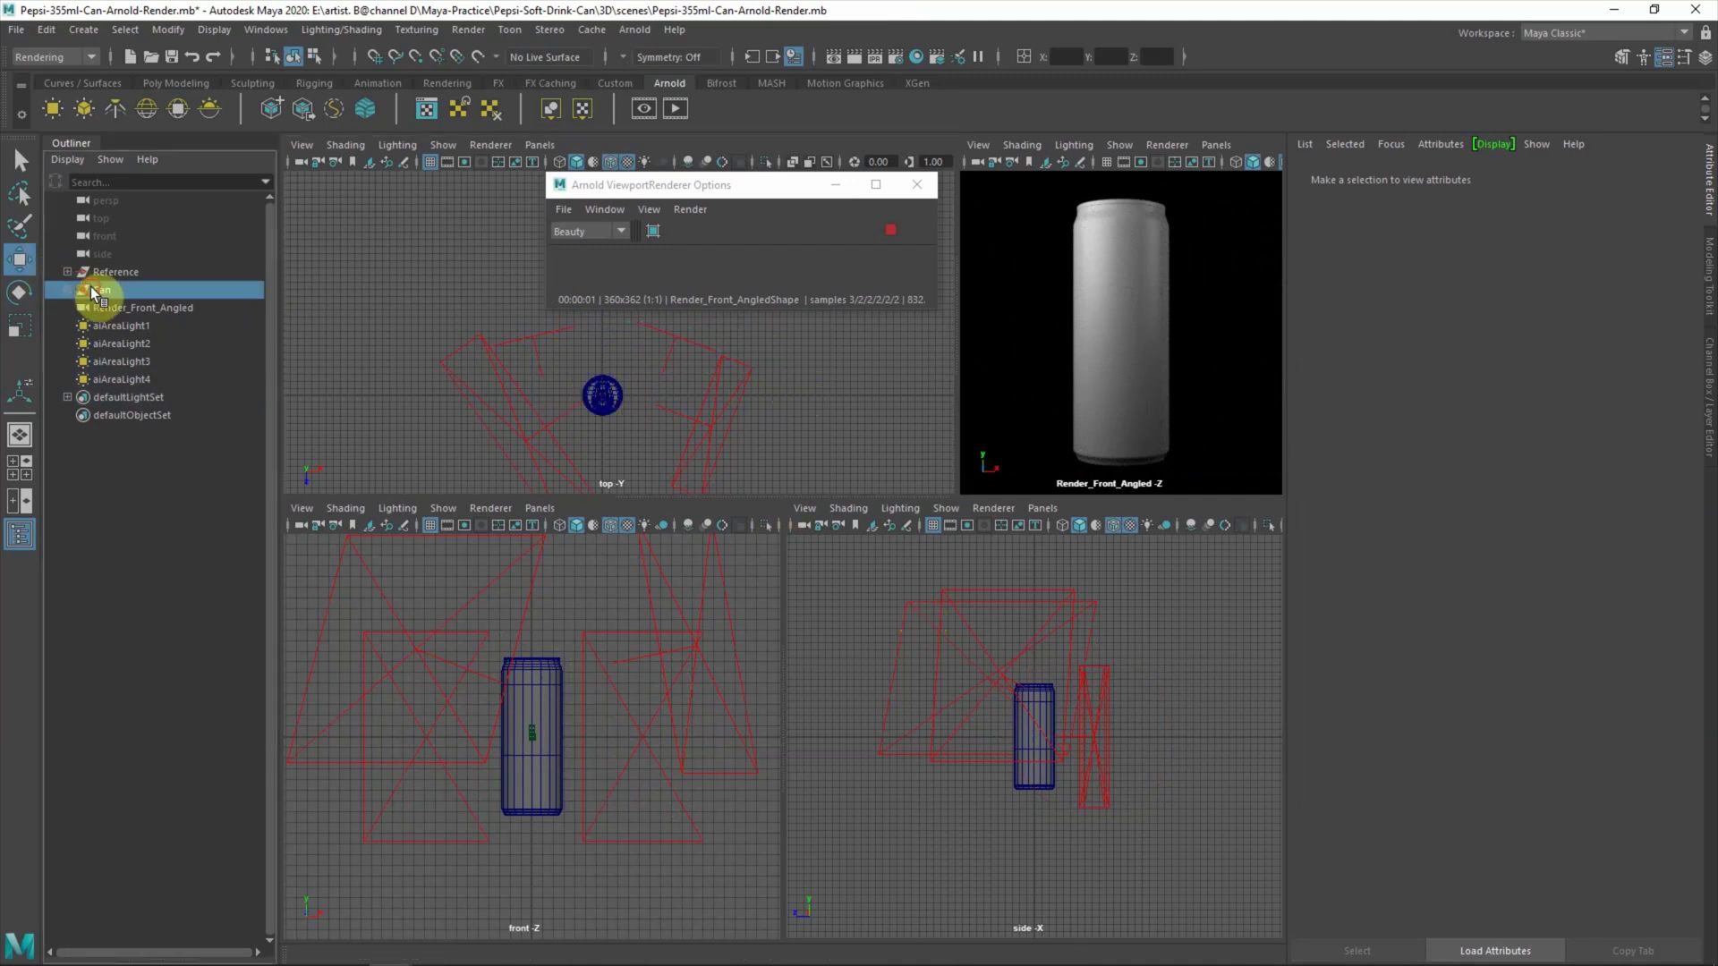
pyautogui.rightClick(1108, 286)
pyautogui.click(1183, 593)
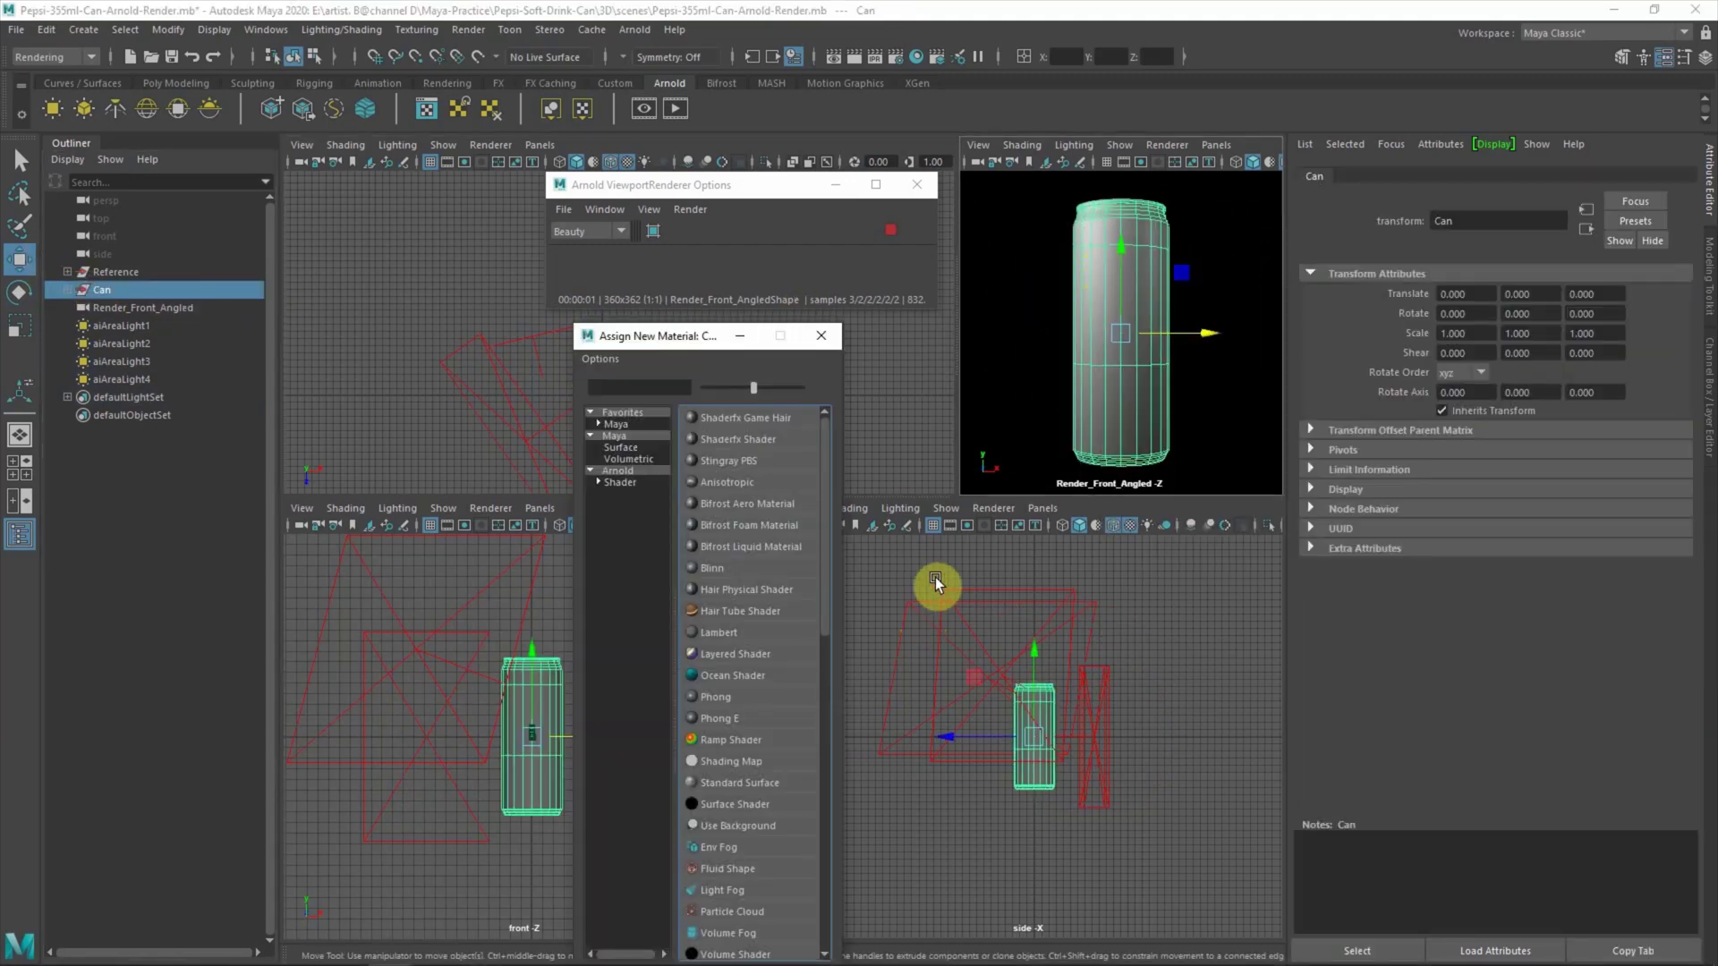
pyautogui.click(626, 471)
pyautogui.click(759, 677)
pyautogui.click(1652, 218)
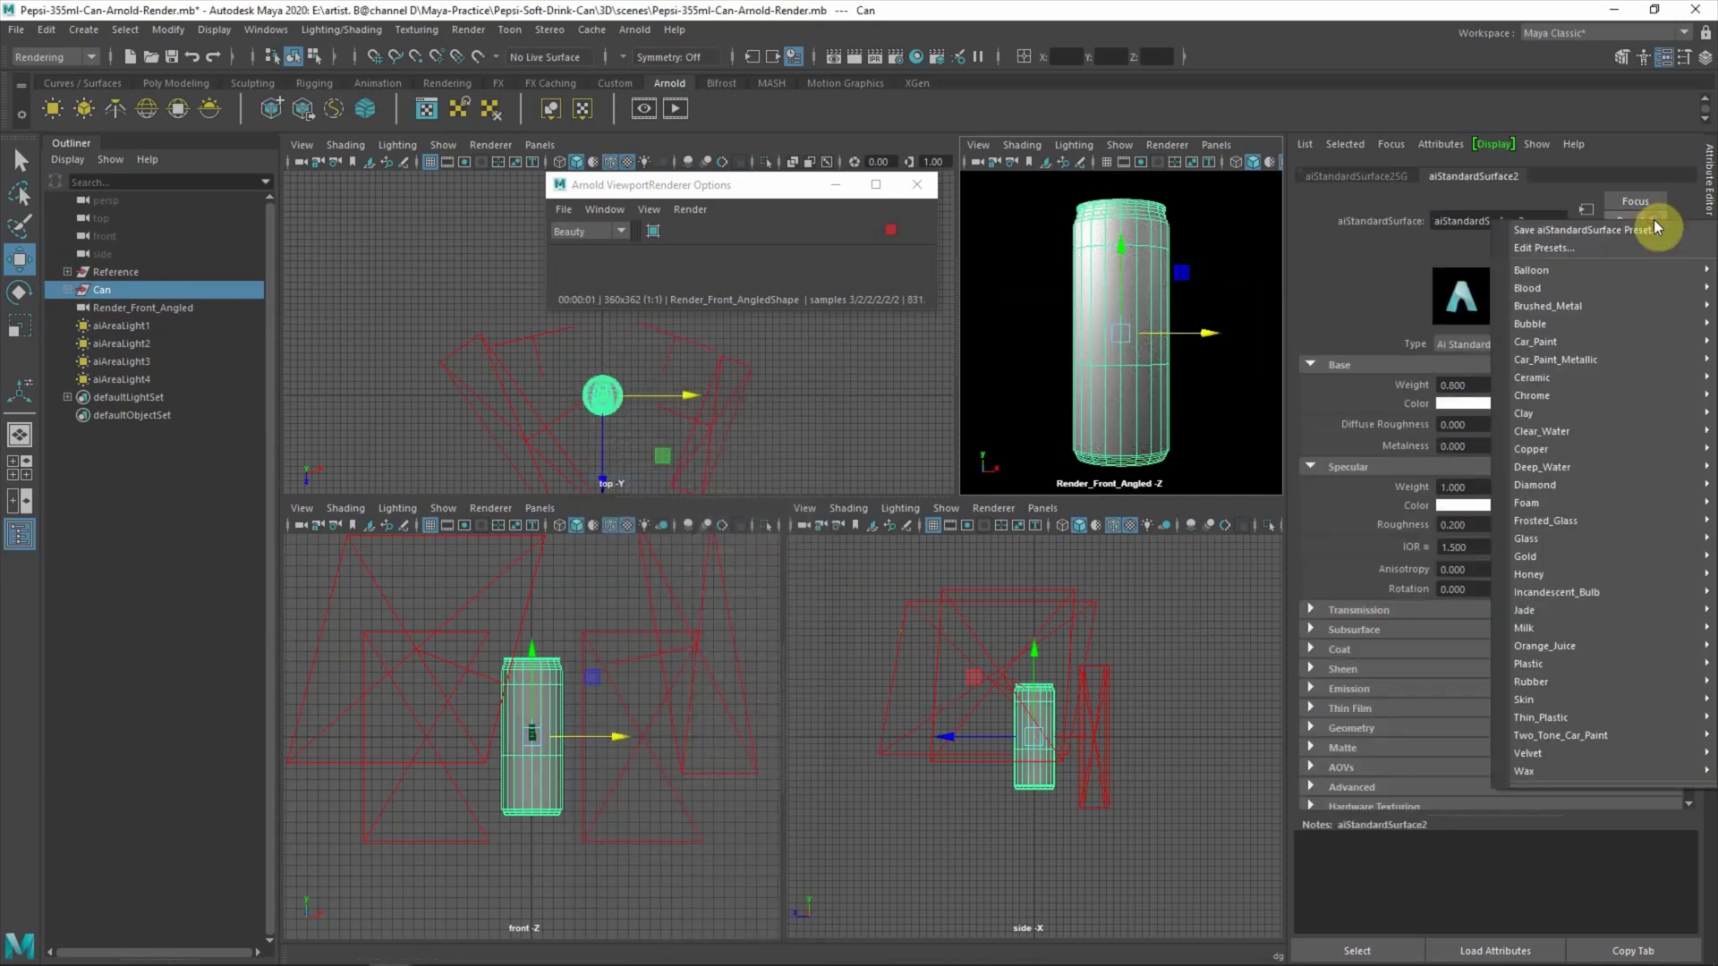
pyautogui.moveTo(1586, 305)
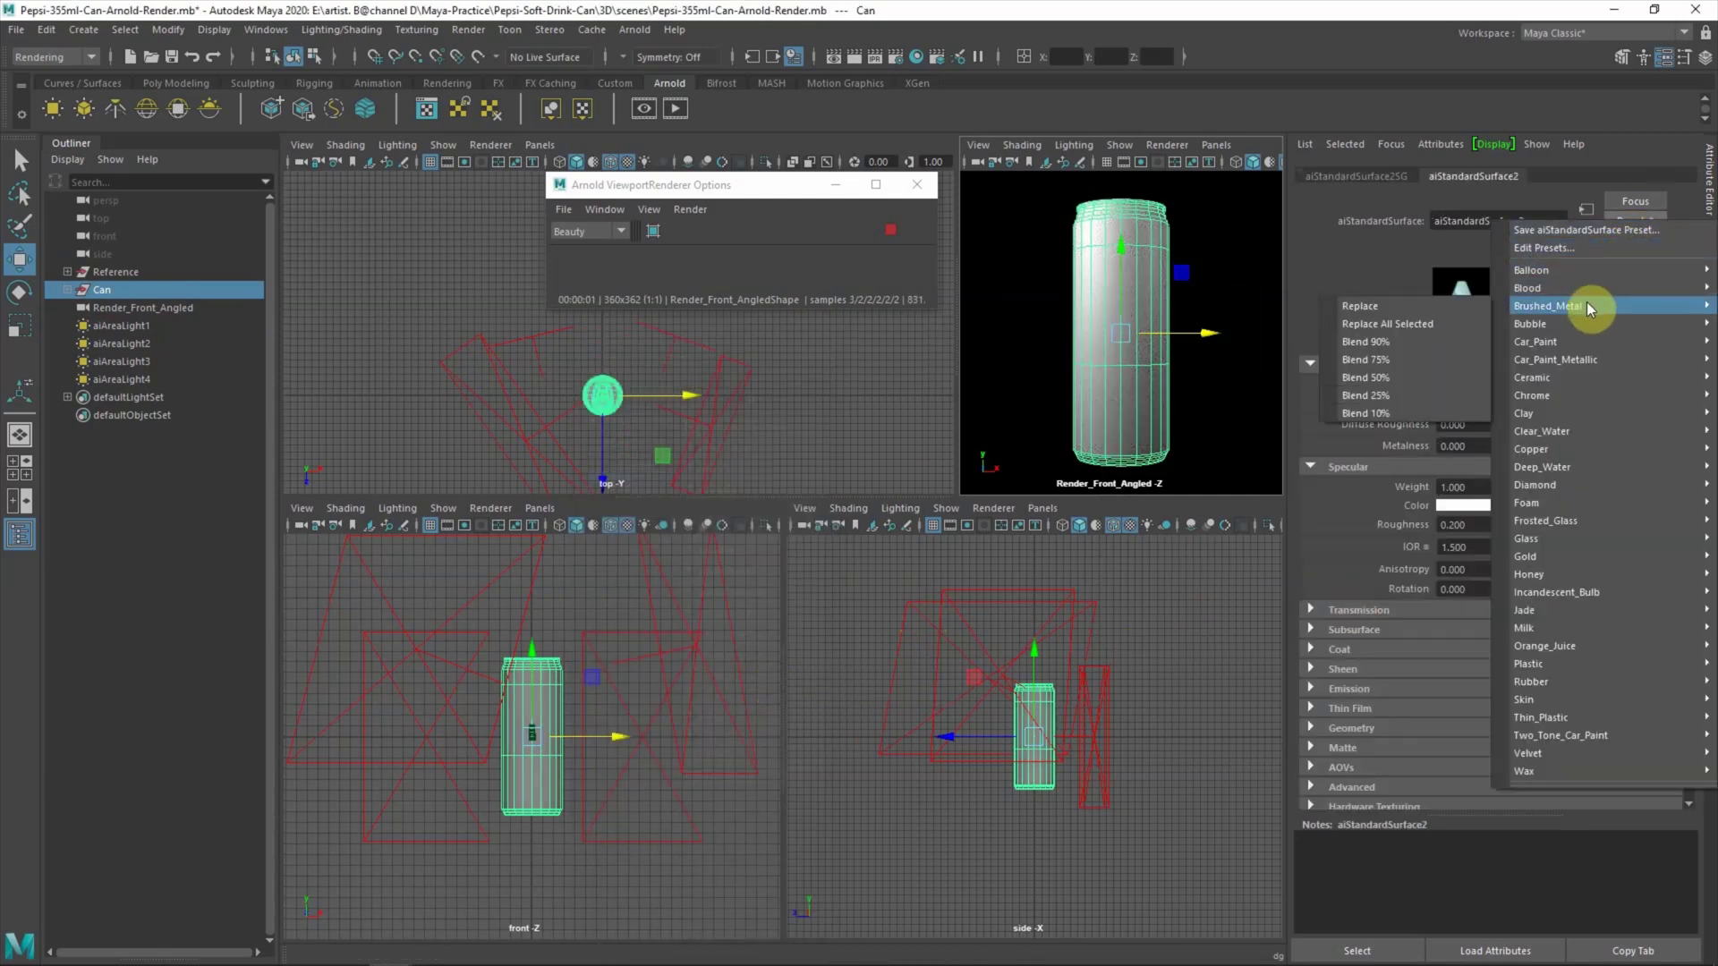
pyautogui.click(1419, 307)
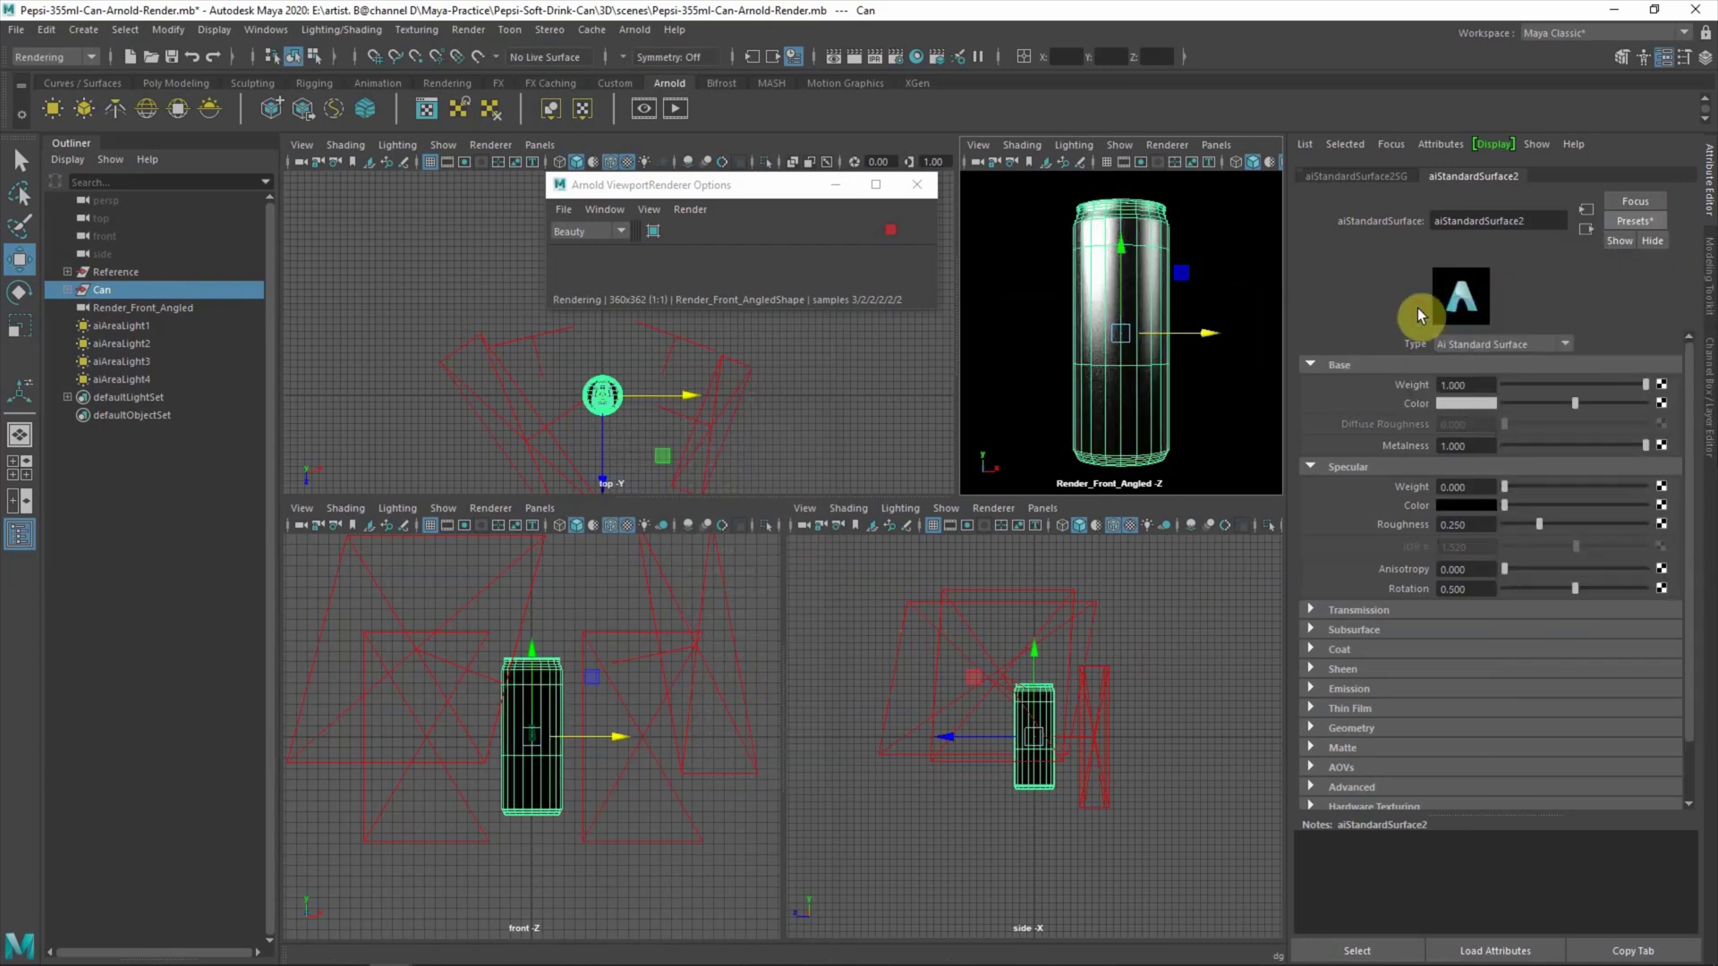
pyautogui.click(1193, 620)
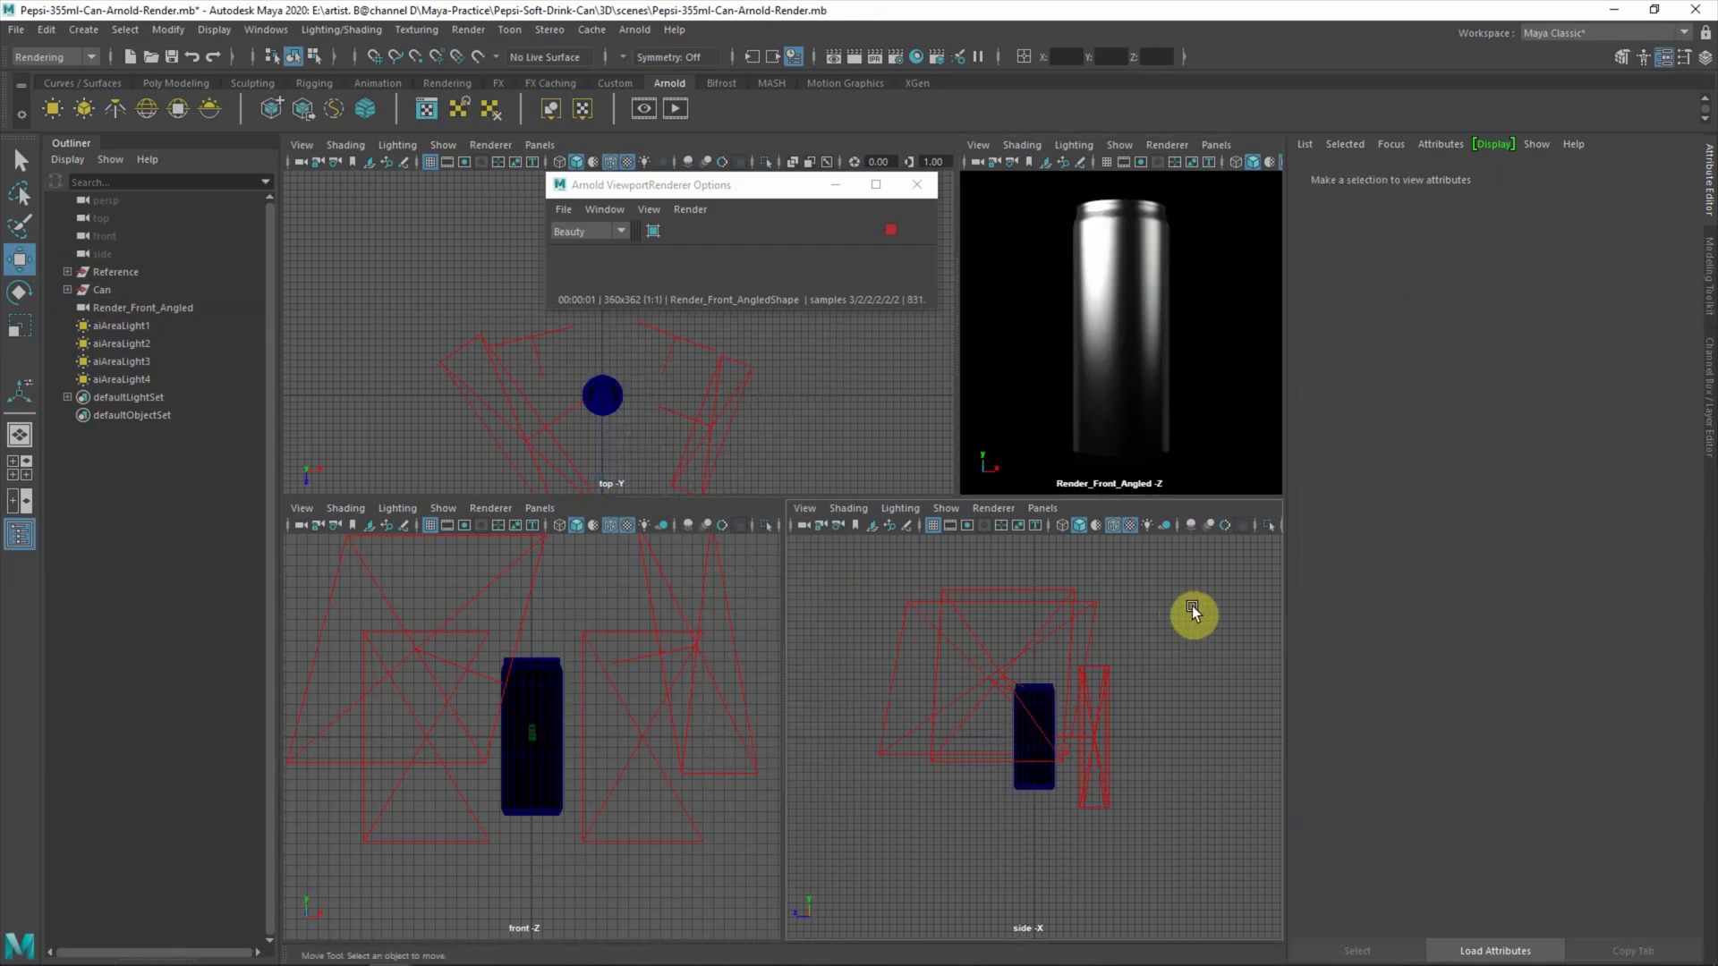
# - Assign a separate new aiStandardSurface material to can_body and replace its settings with the Car_Paint preset
pyautogui.click(548, 442)
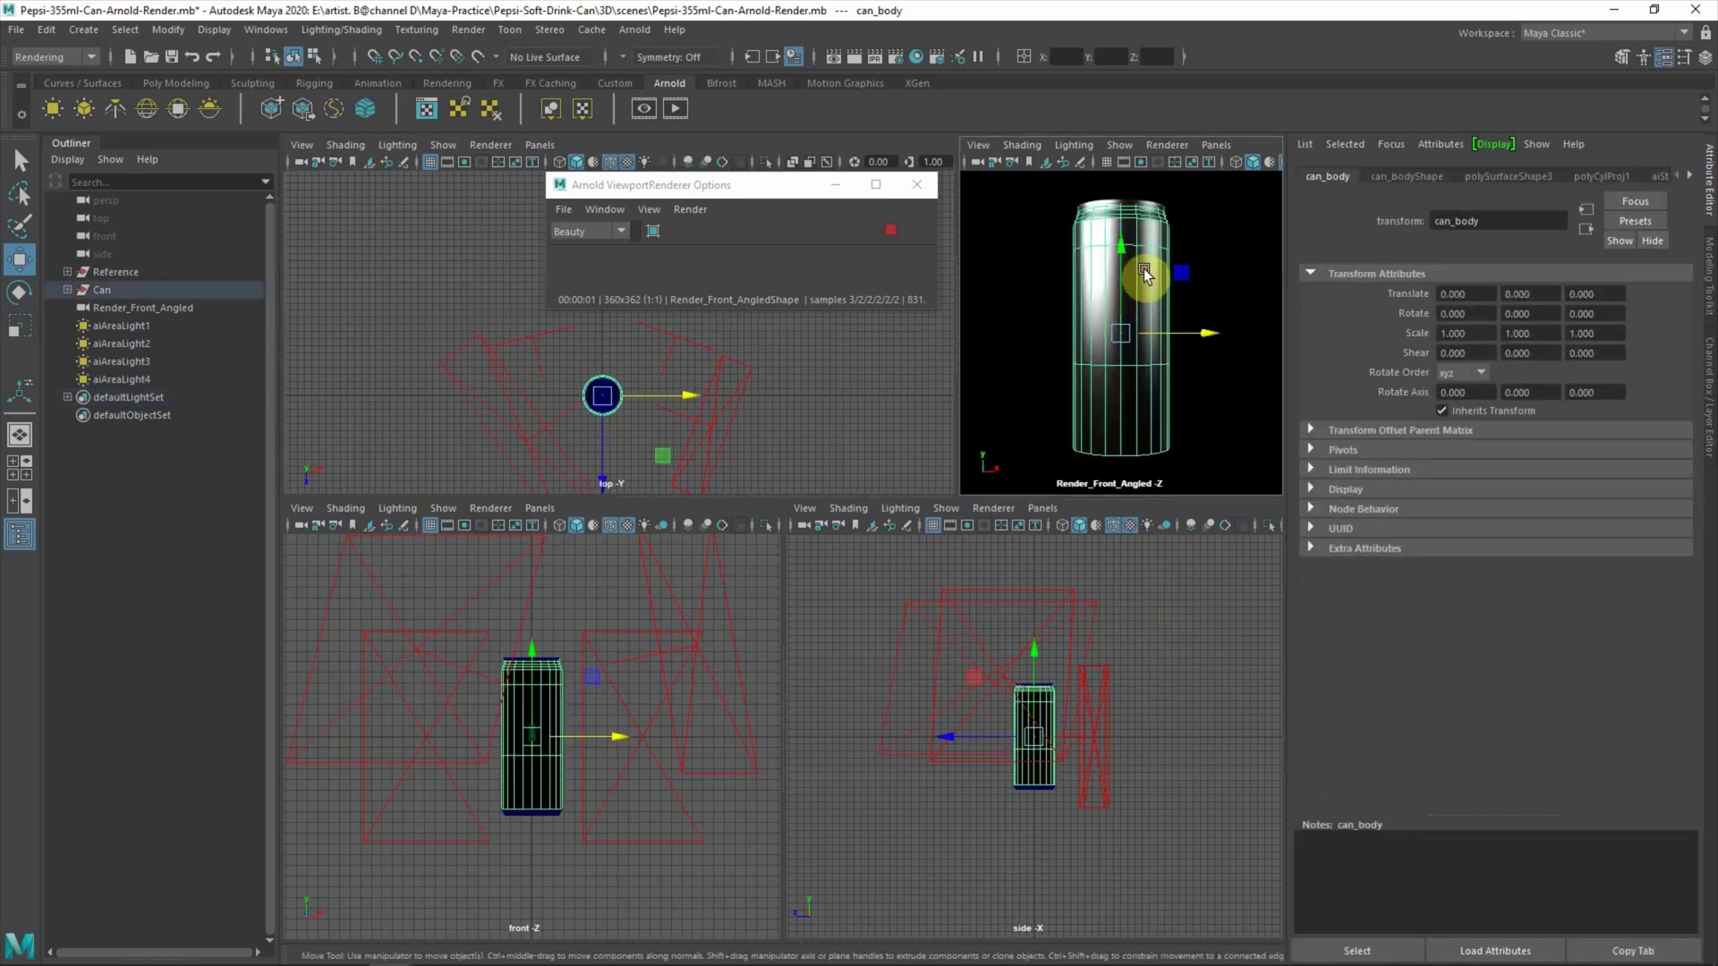
pyautogui.moveTo(1146, 272); pyautogui.dragTo(1167, 700, button='right')
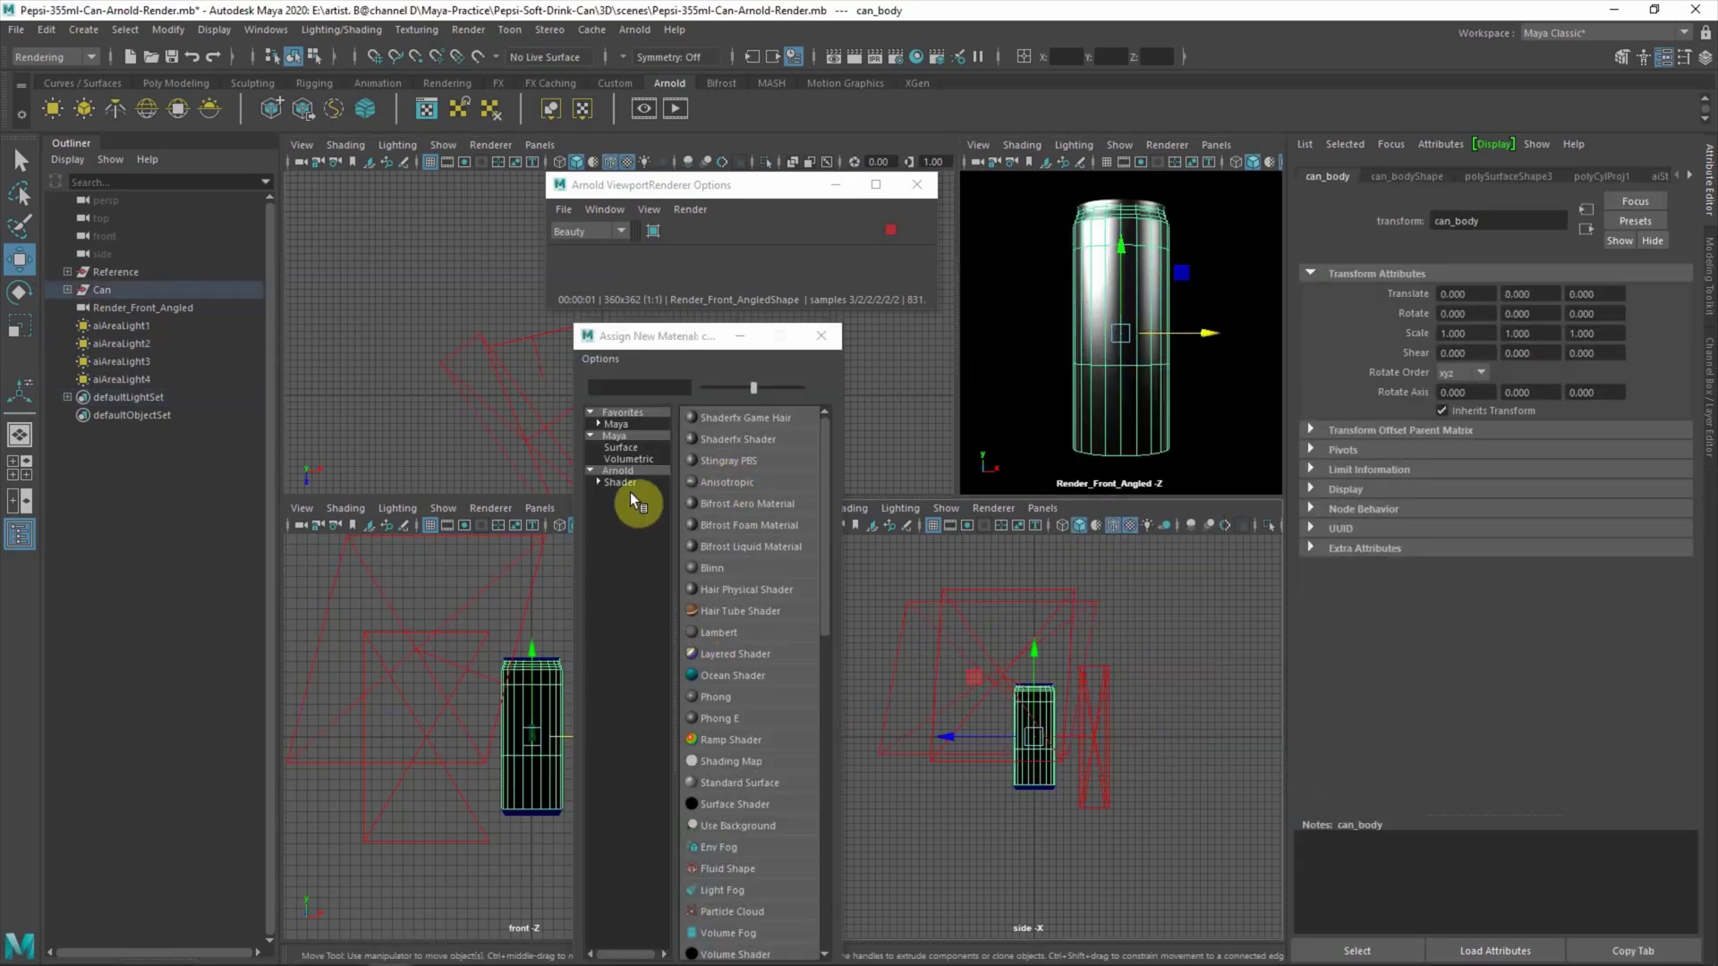
pyautogui.click(622, 471)
pyautogui.click(727, 675)
pyautogui.click(1621, 223)
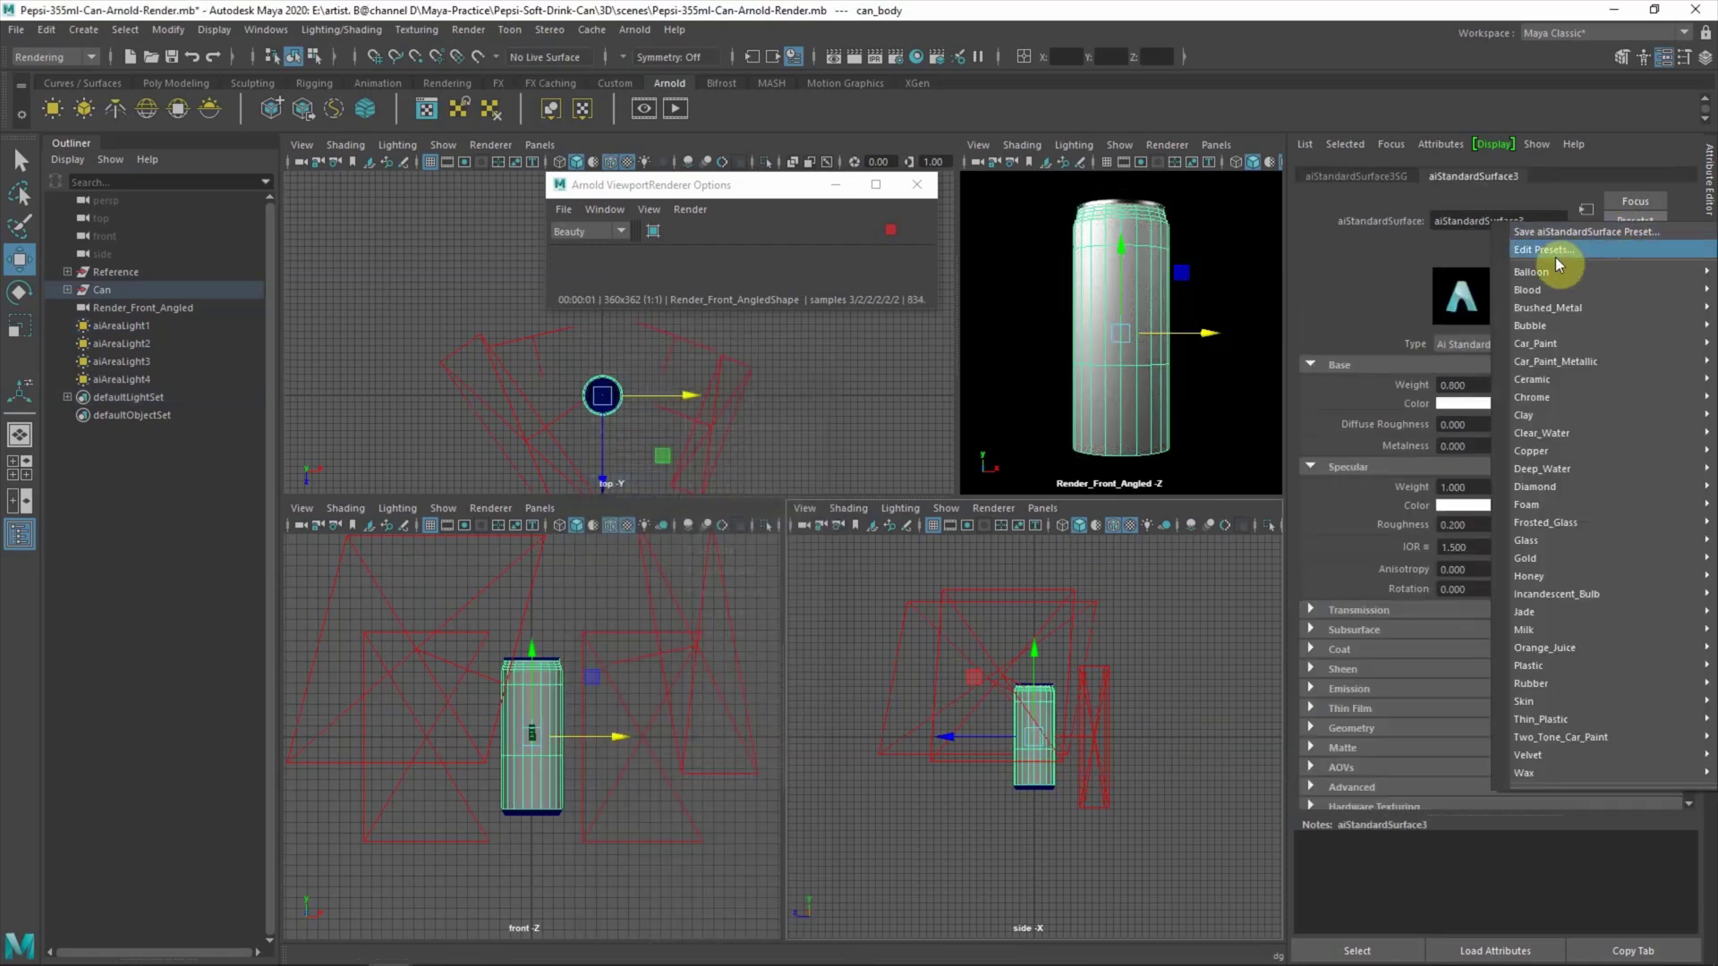
pyautogui.moveTo(1521, 344)
pyautogui.click(1428, 351)
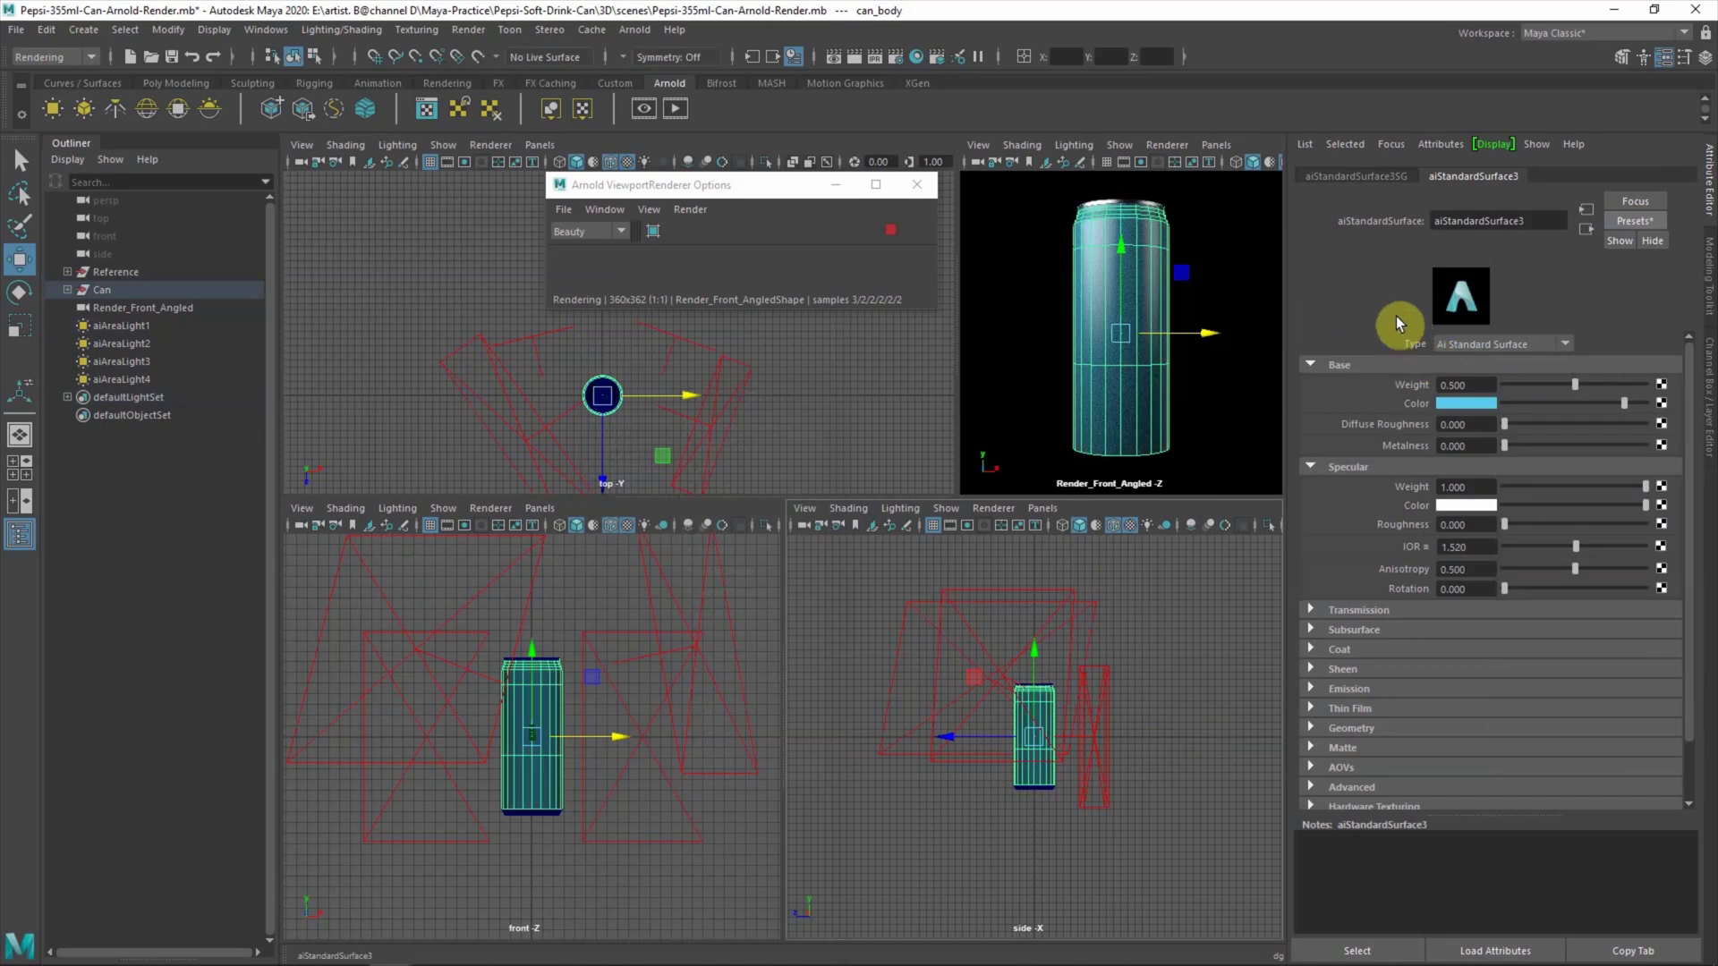
# - Map pepsi-355ml-graphics-artwork.png as a file texture onto the base color of the can_body material
pyautogui.click(1223, 594)
pyautogui.click(1100, 349)
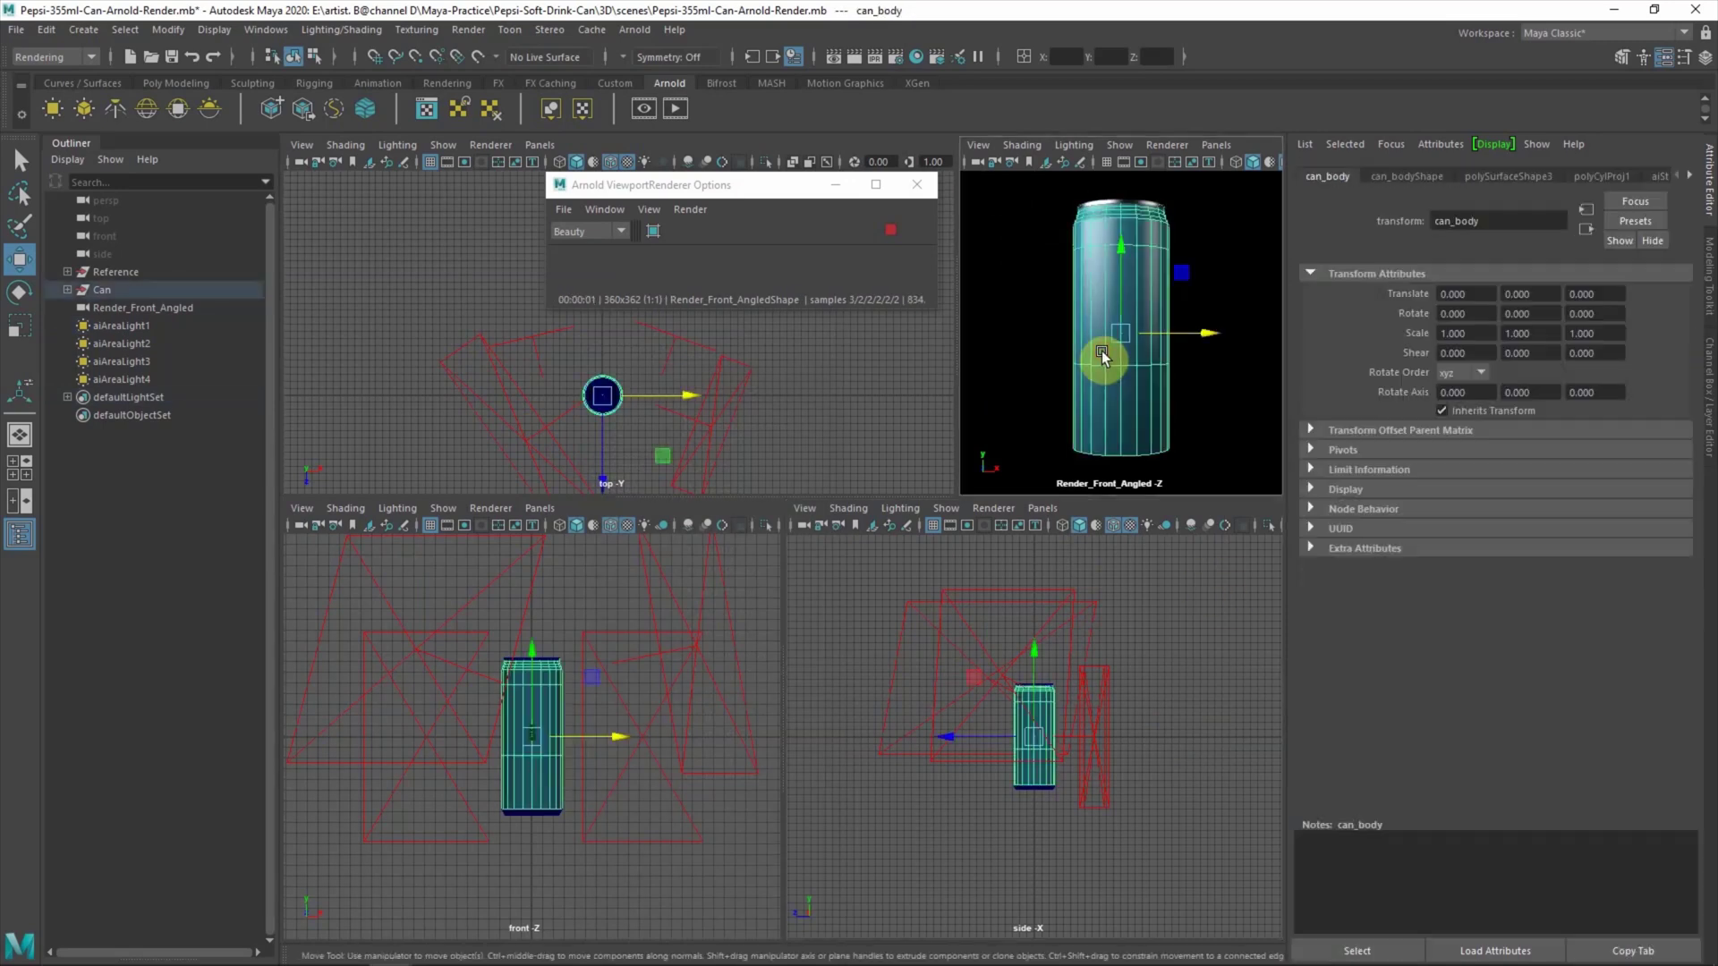
pyautogui.click(1689, 175)
pyautogui.click(1646, 175)
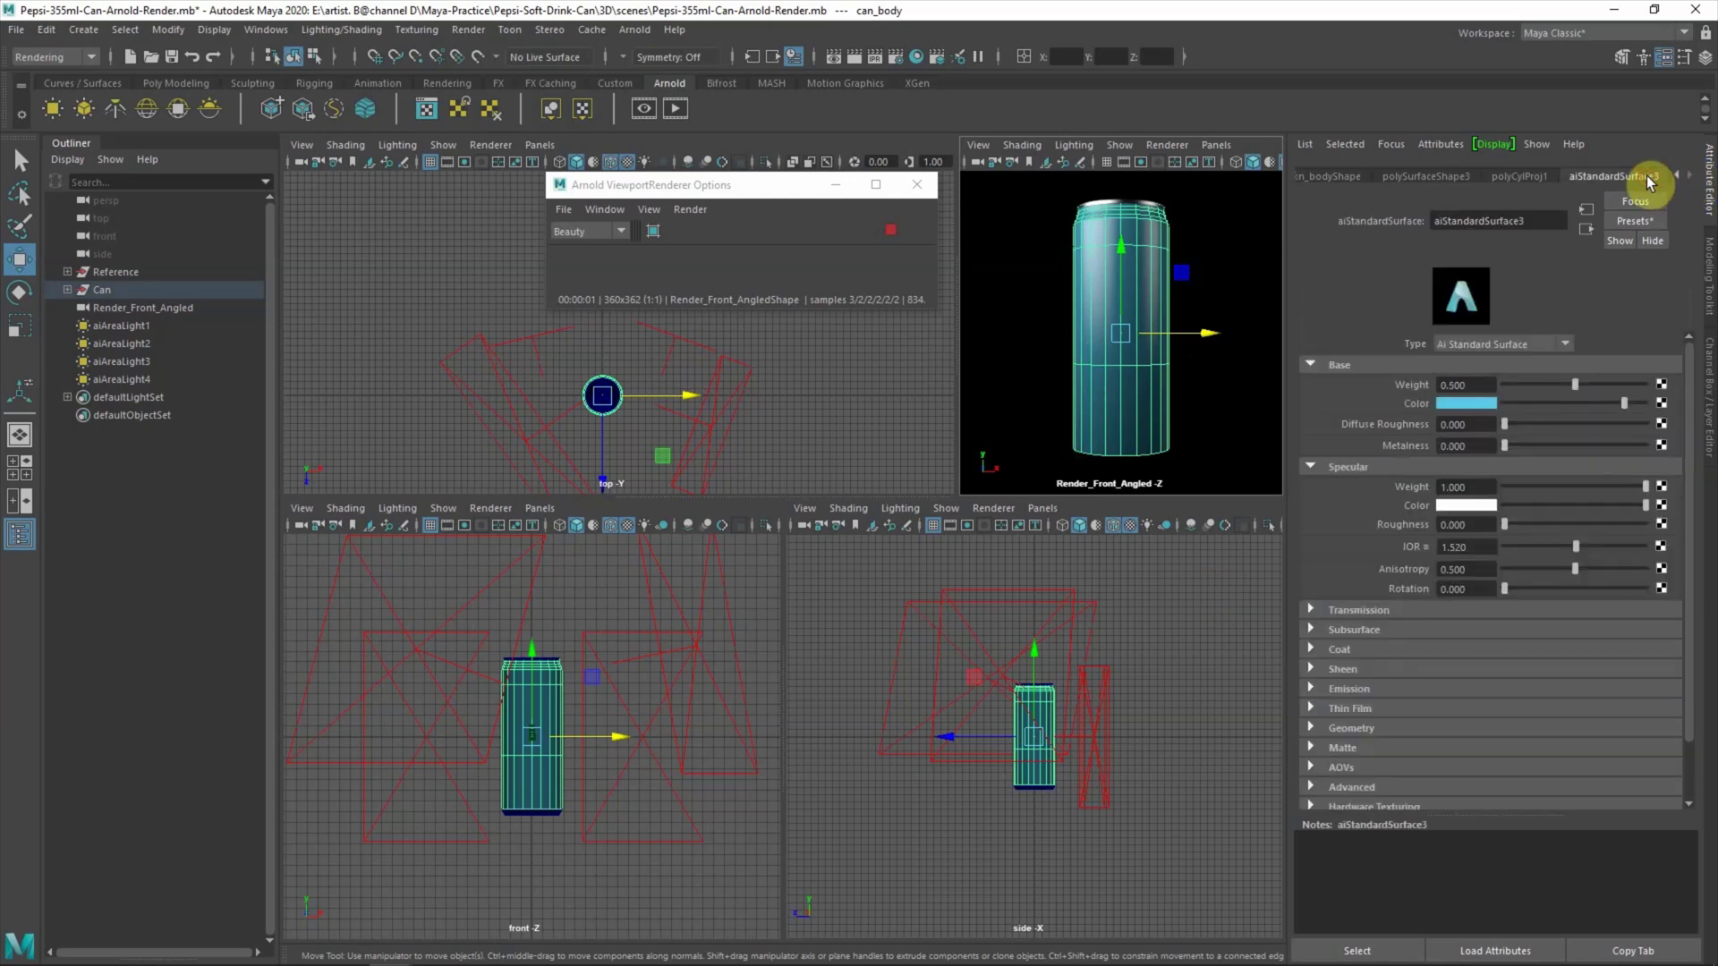
pyautogui.click(1661, 404)
pyautogui.click(362, 361)
pyautogui.click(1675, 419)
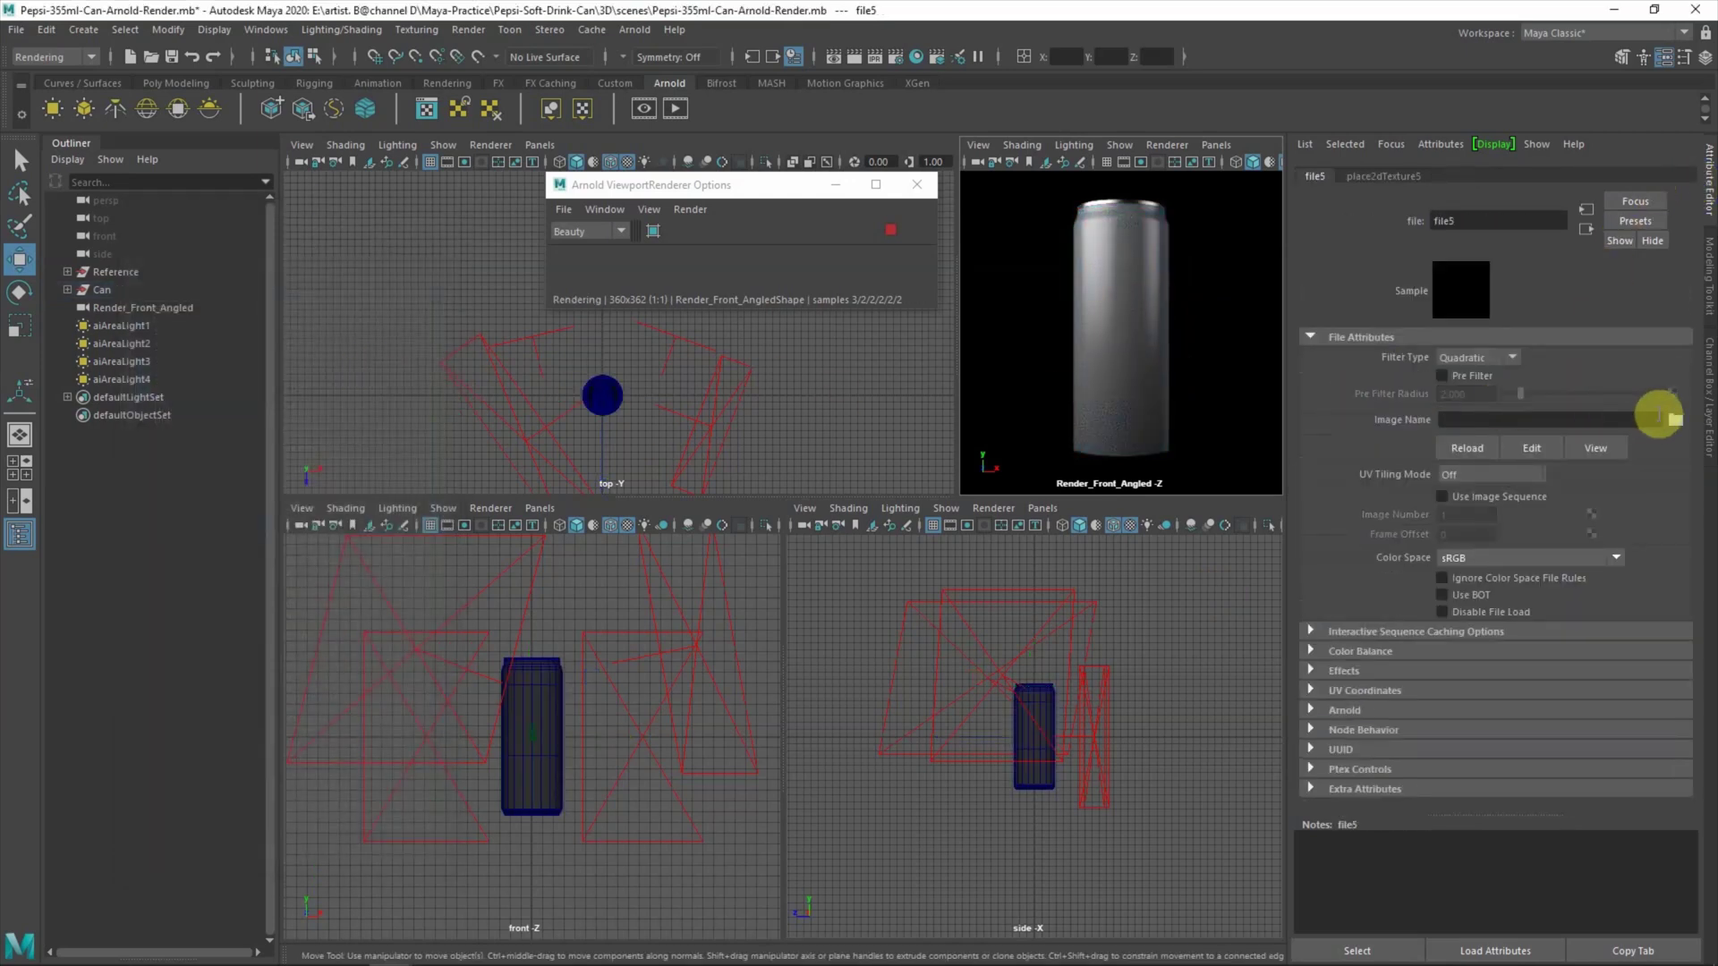
pyautogui.click(456, 325)
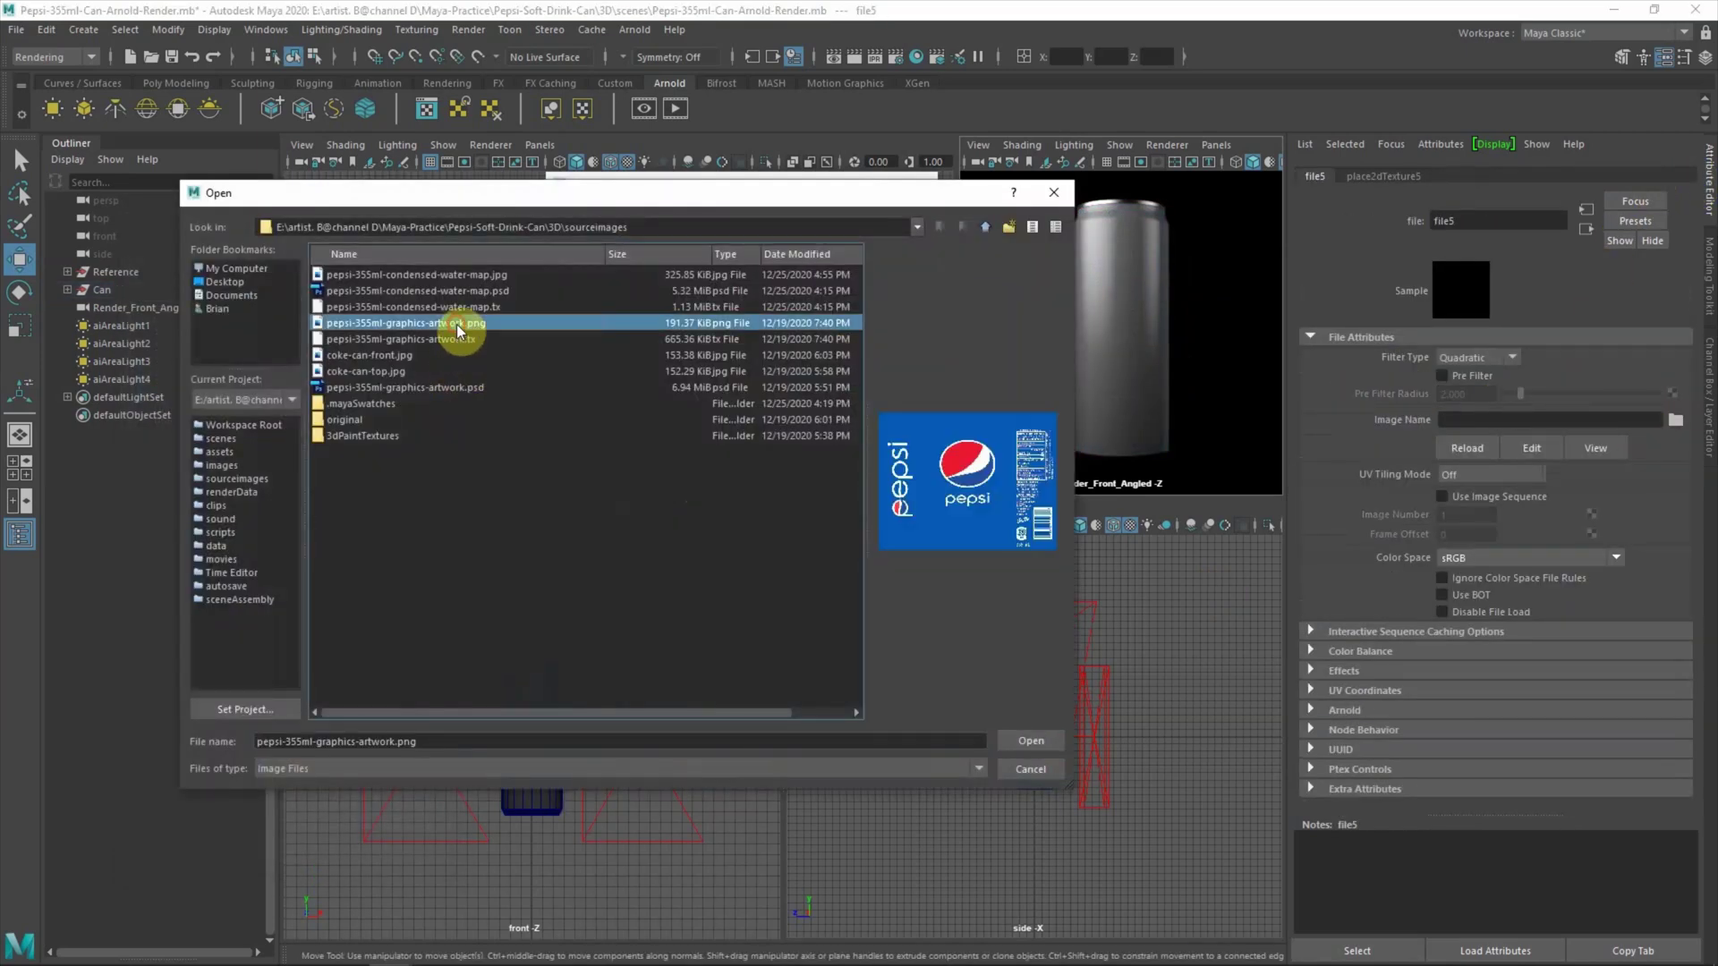
pyautogui.click(1031, 737)
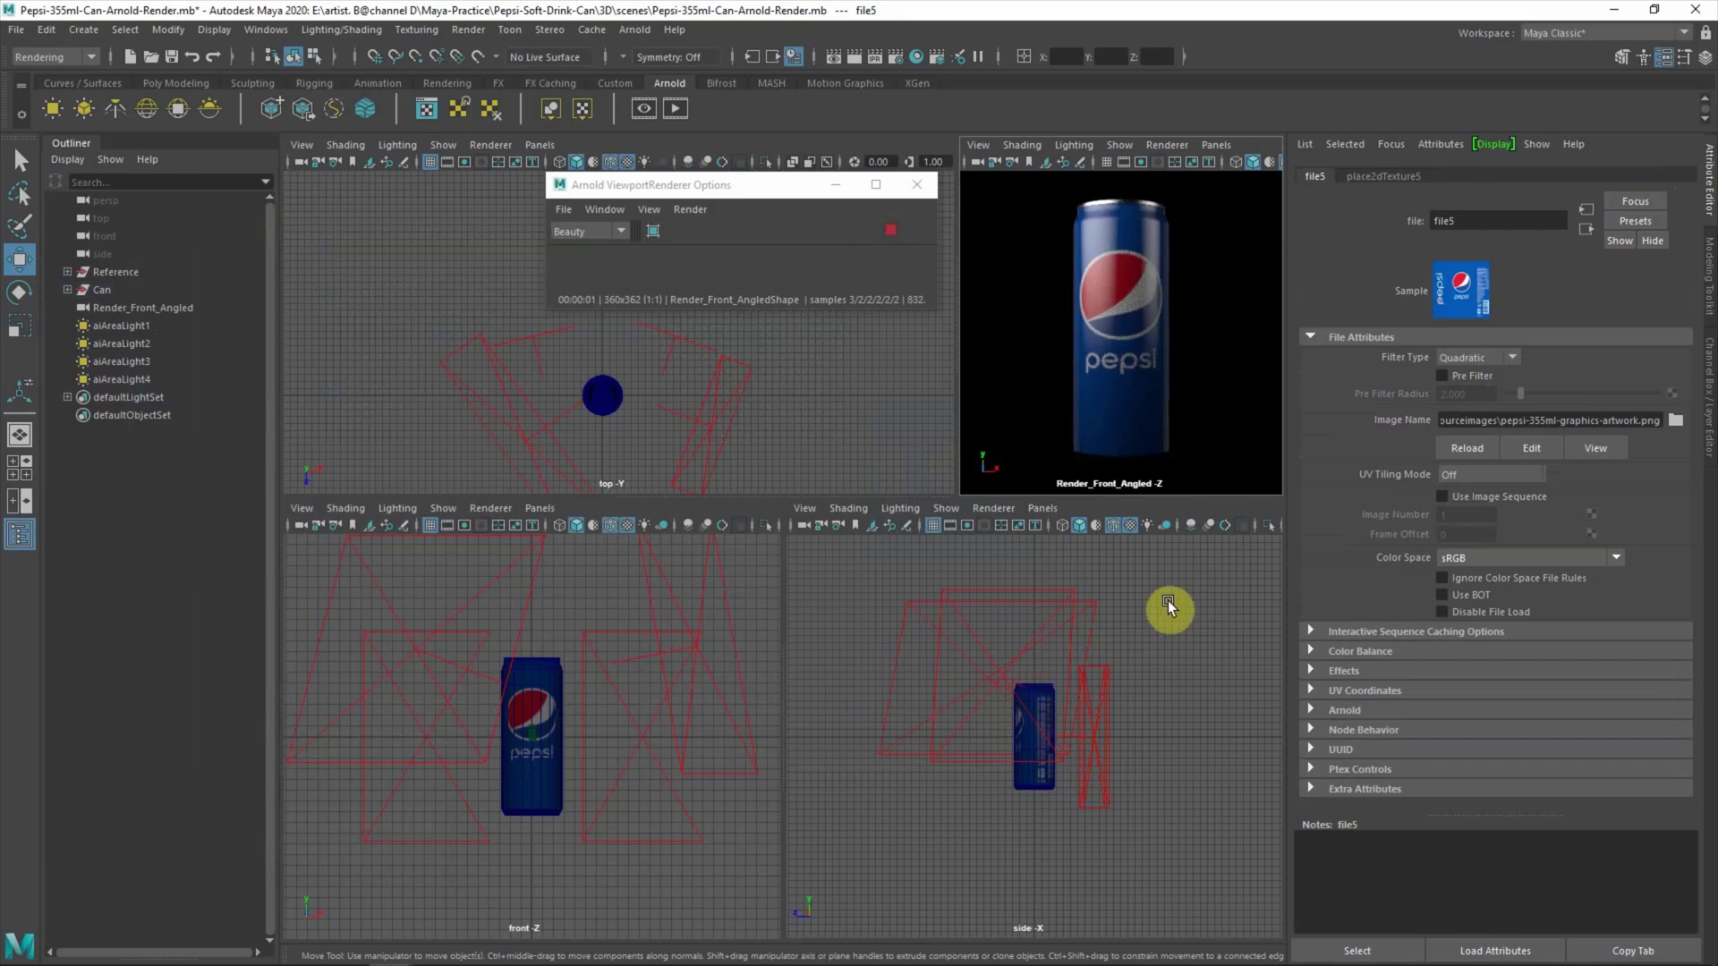
pyautogui.click(1158, 626)
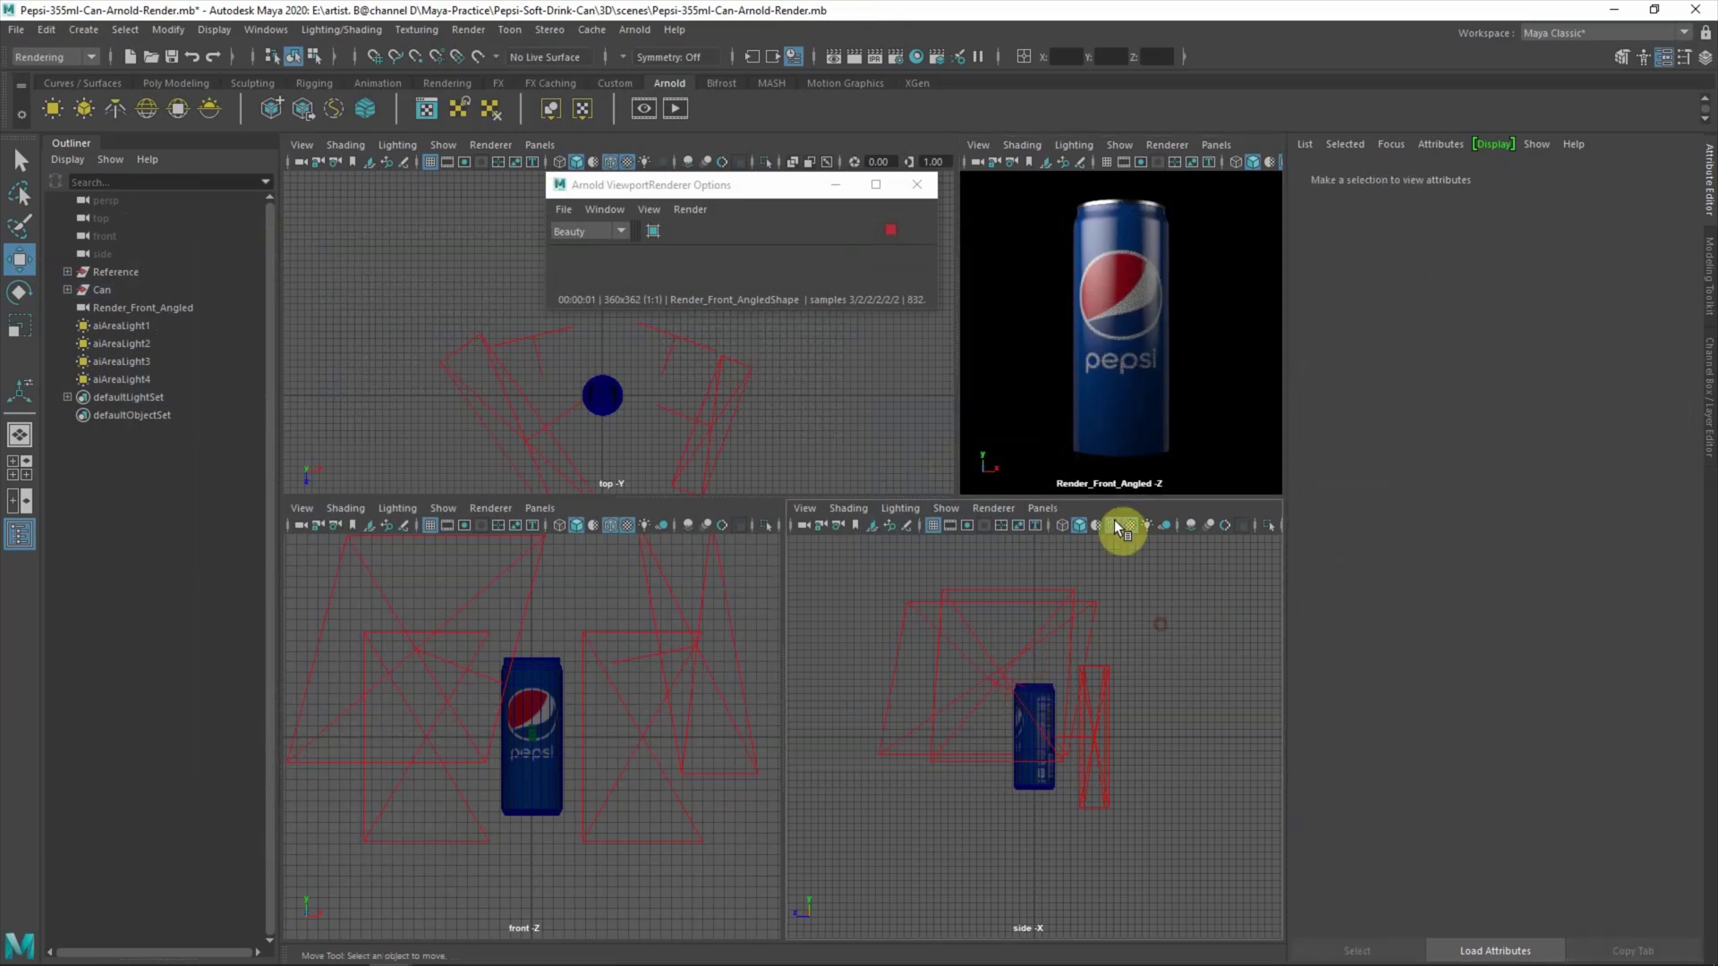
# - Map pepsi-355ml-graphics-artwork.png as a file texture onto the specular color of the can_body material
pyautogui.click(1158, 369)
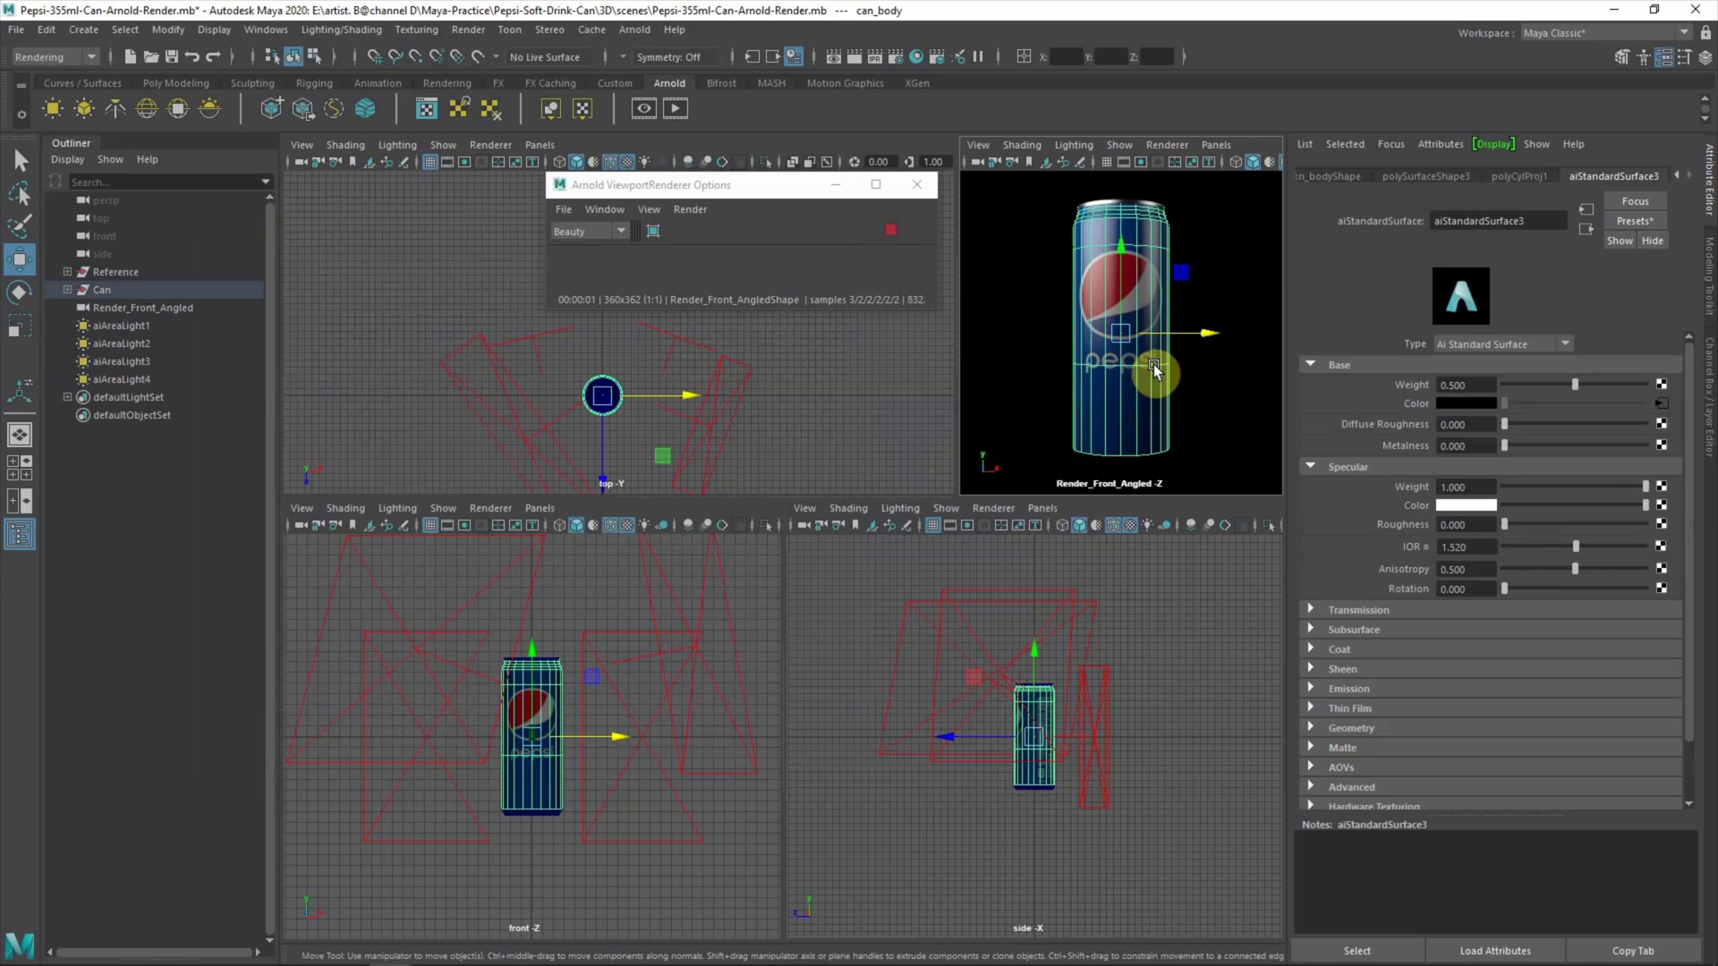
pyautogui.click(1662, 505)
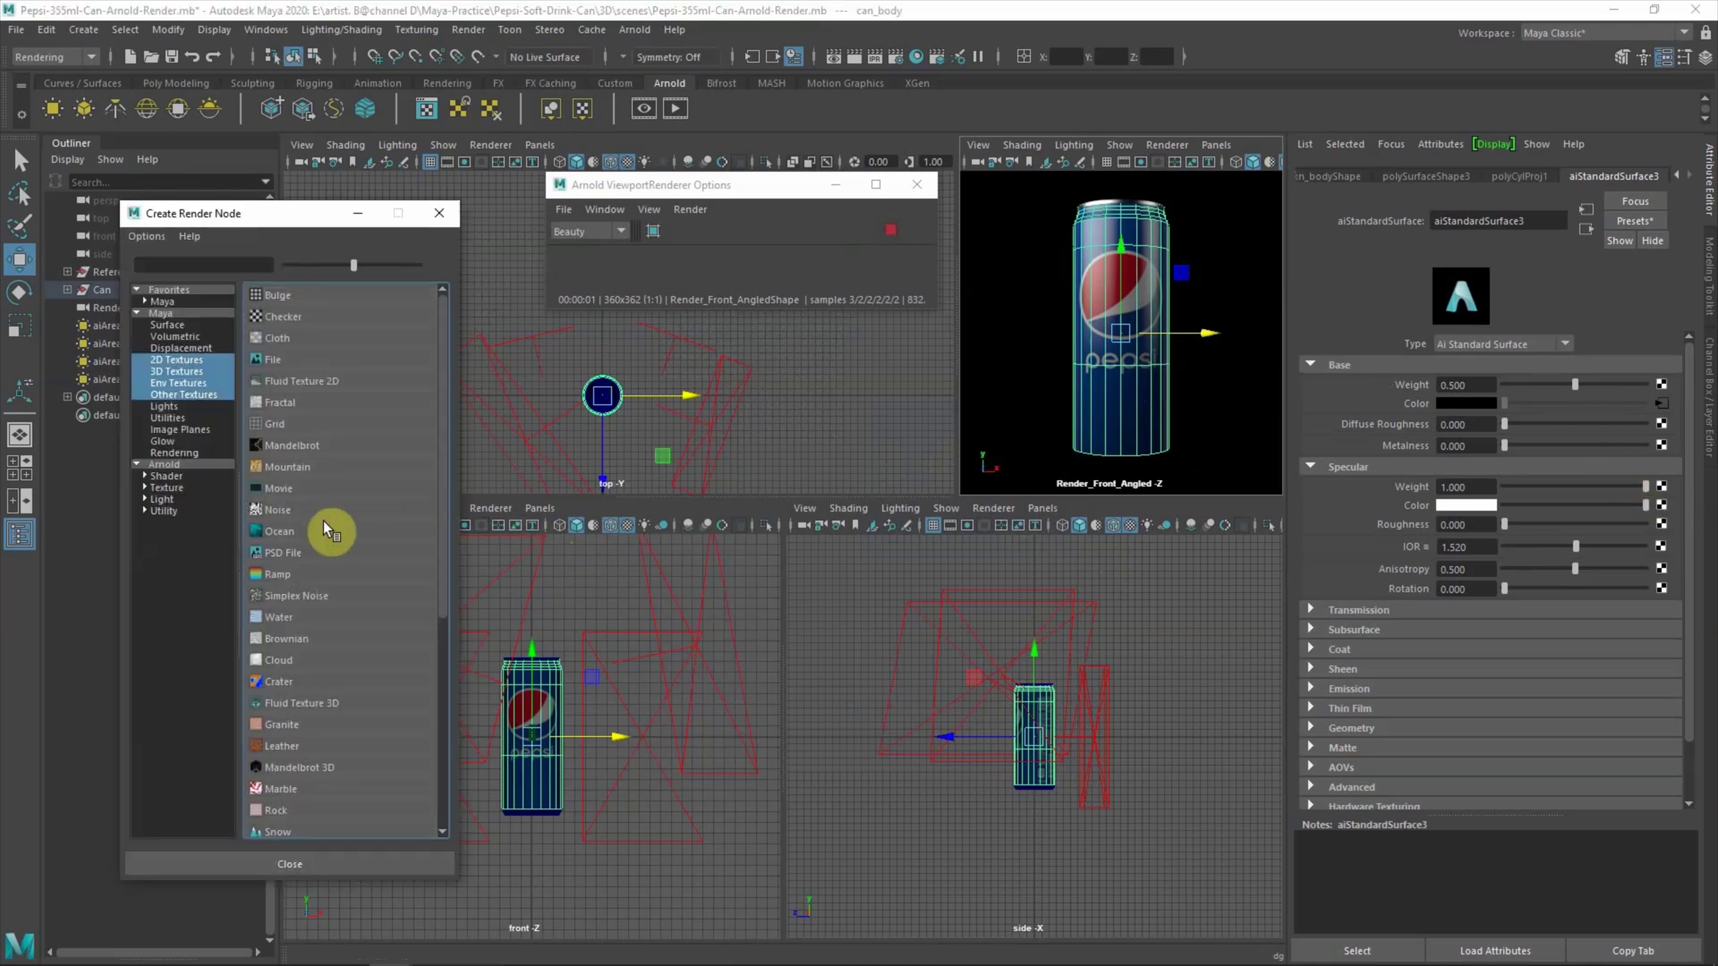
pyautogui.click(314, 362)
pyautogui.click(1676, 420)
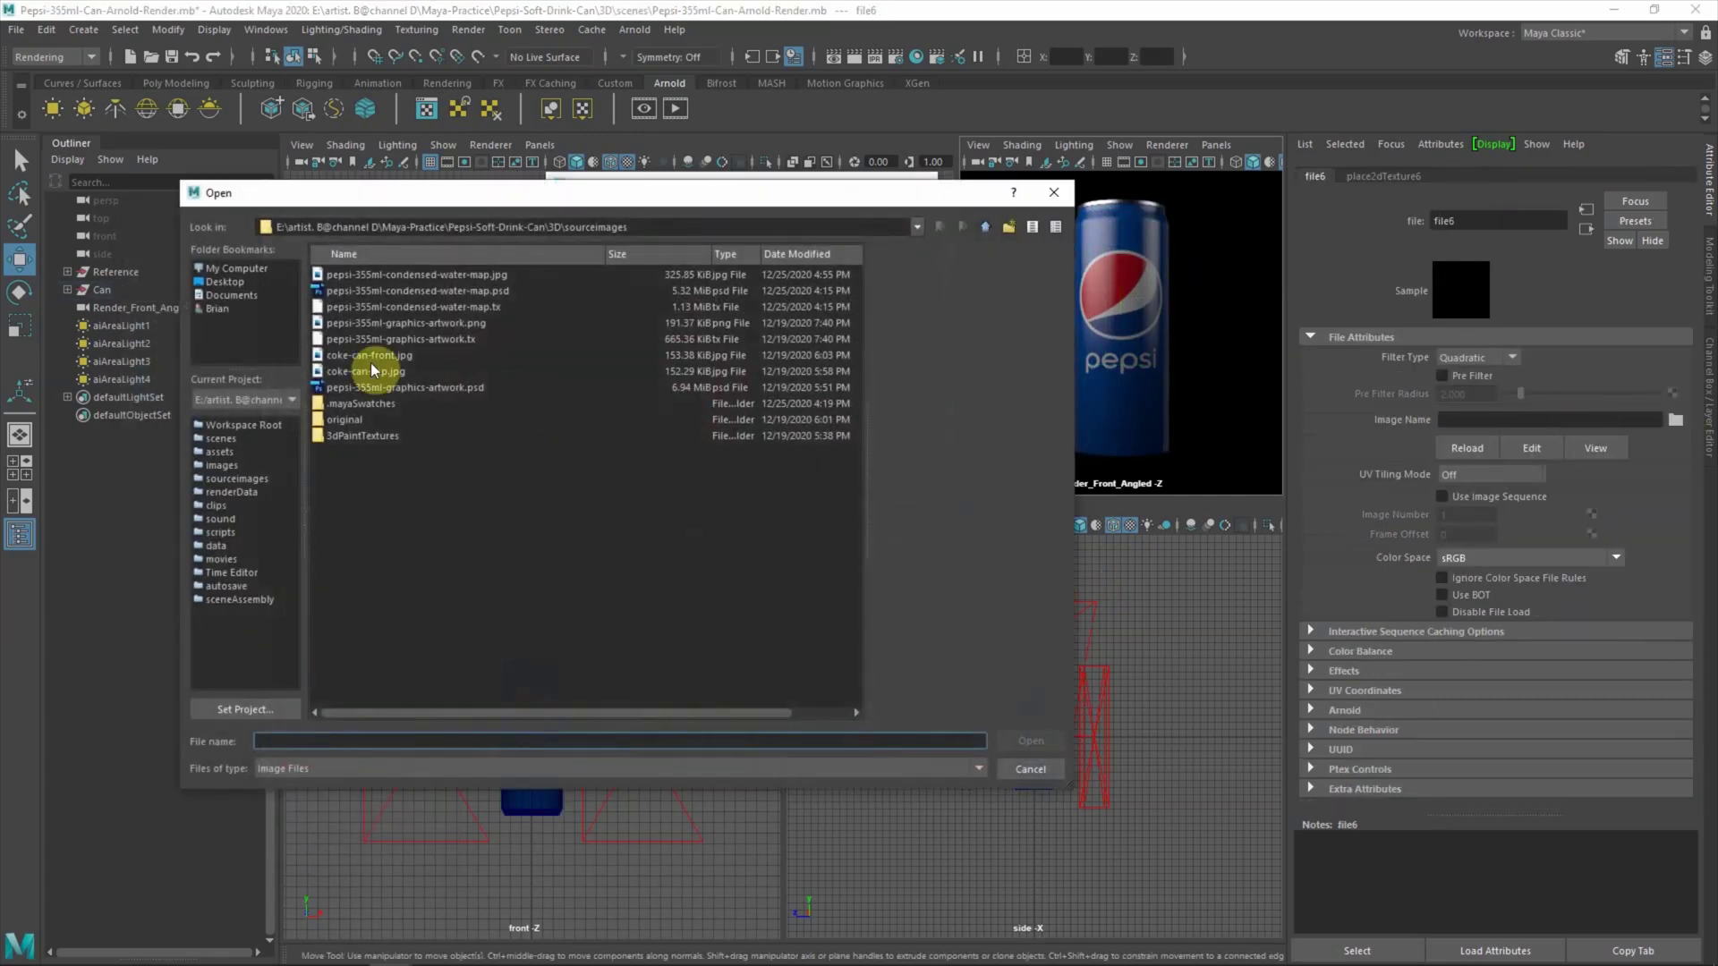
pyautogui.click(379, 324)
pyautogui.click(1020, 739)
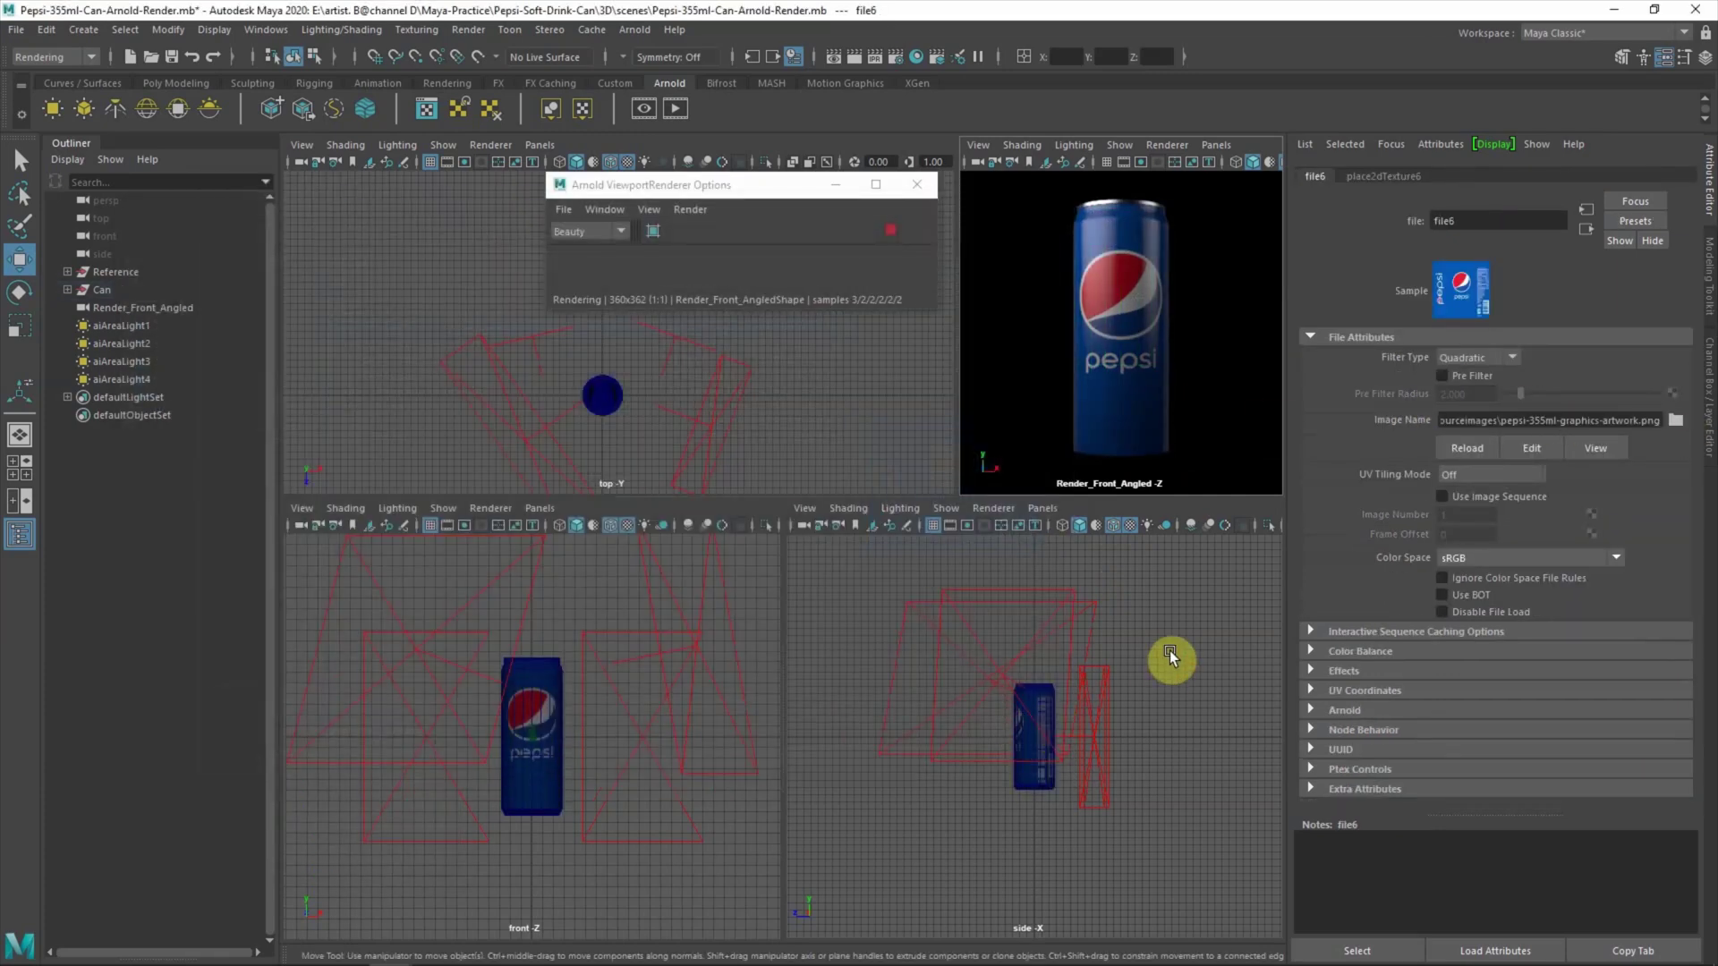
pyautogui.click(1204, 594)
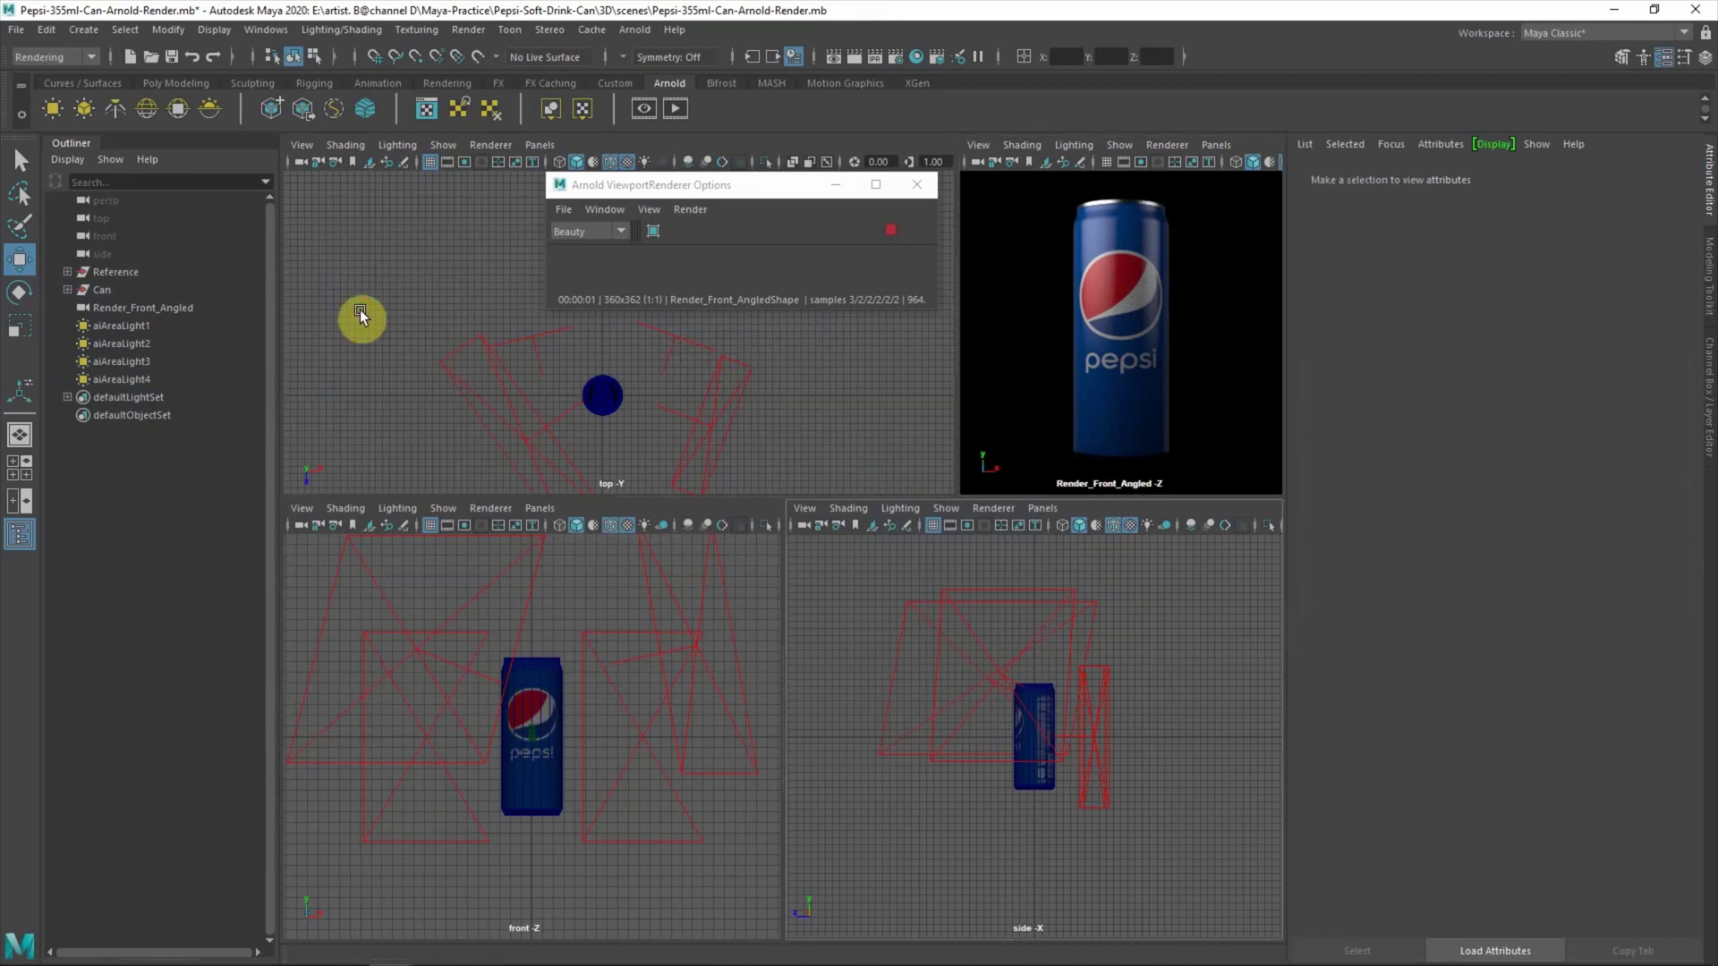
# - Create a polygon cylinder, scale it to about the can's width, and place it just below the can
pyautogui.click(82, 83)
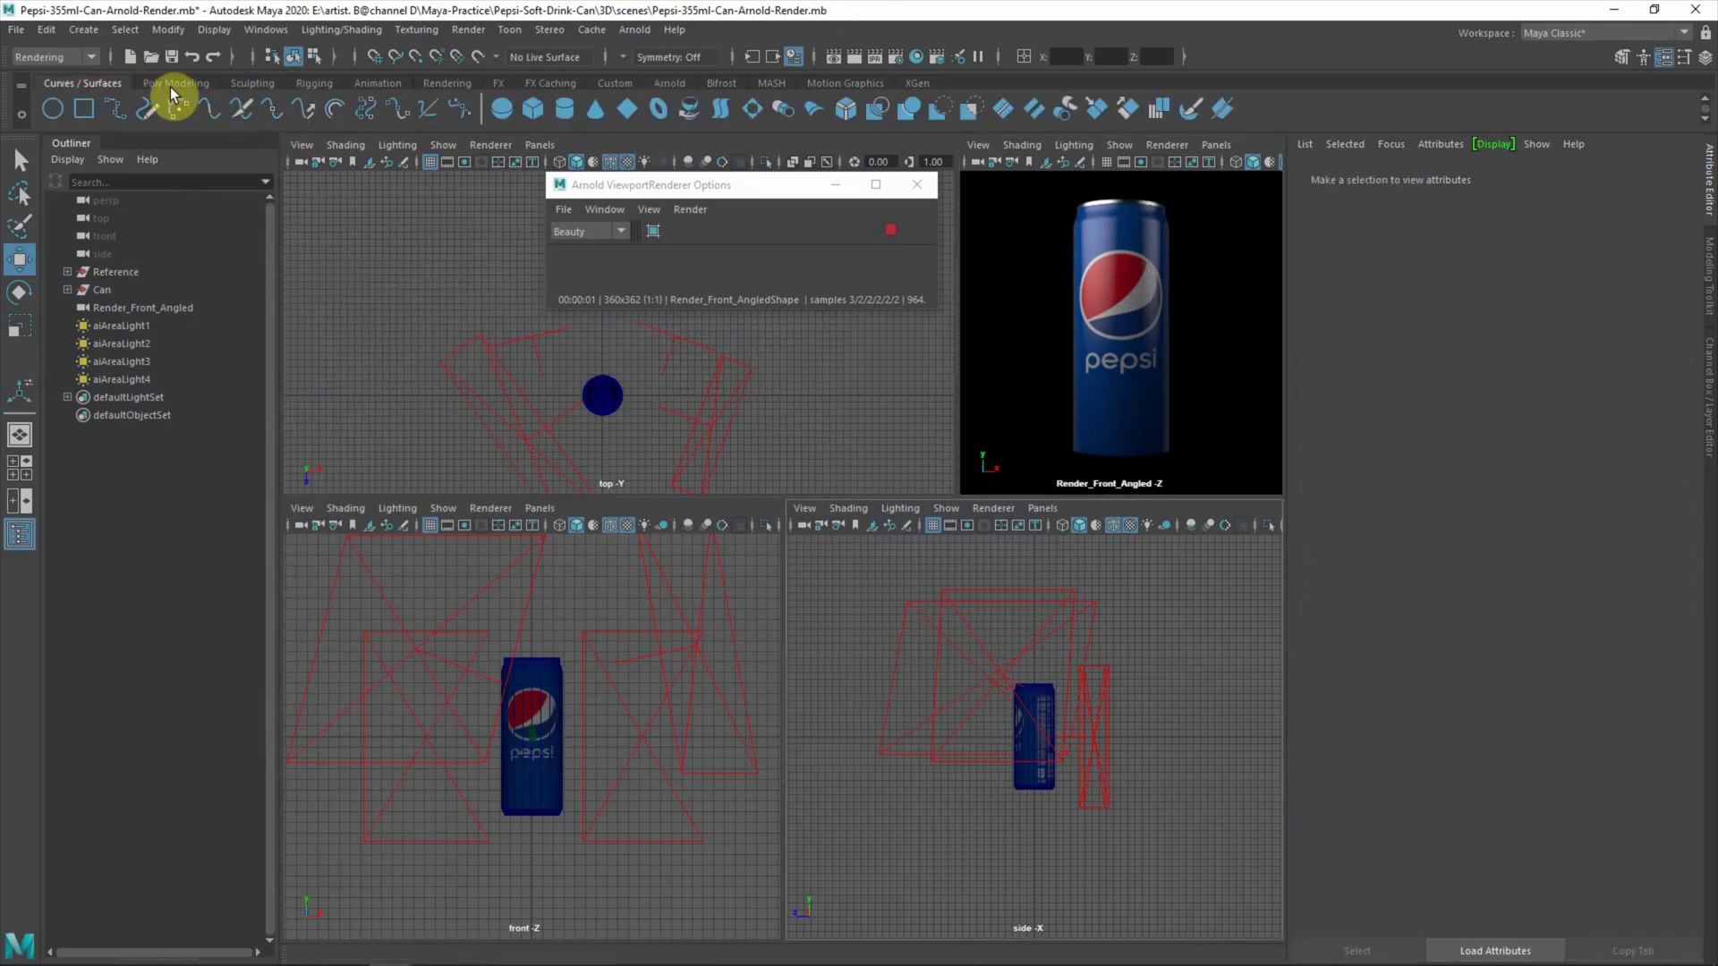
pyautogui.click(172, 83)
pyautogui.click(114, 109)
pyautogui.press('r')
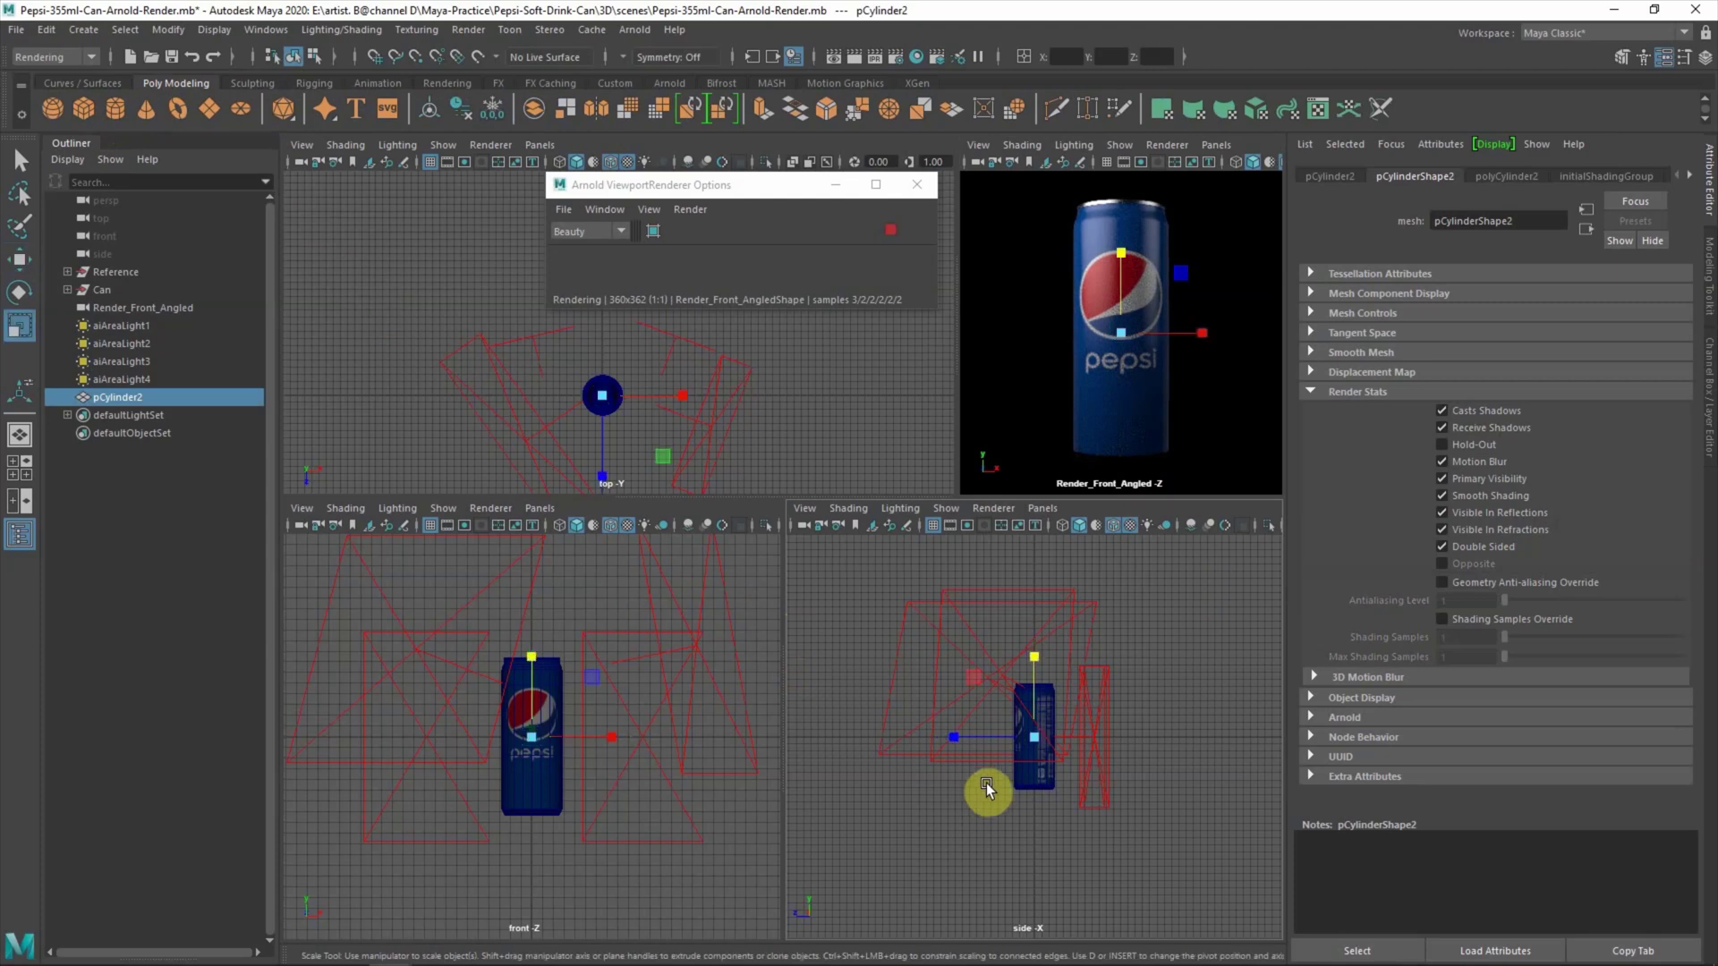
pyautogui.moveTo(1050, 739); pyautogui.dragTo(1060, 737)
pyautogui.press('w')
pyautogui.moveTo(1029, 659); pyautogui.dragTo(1017, 859)
pyautogui.press('r')
pyautogui.moveTo(1032, 748); pyautogui.dragTo(1035, 801)
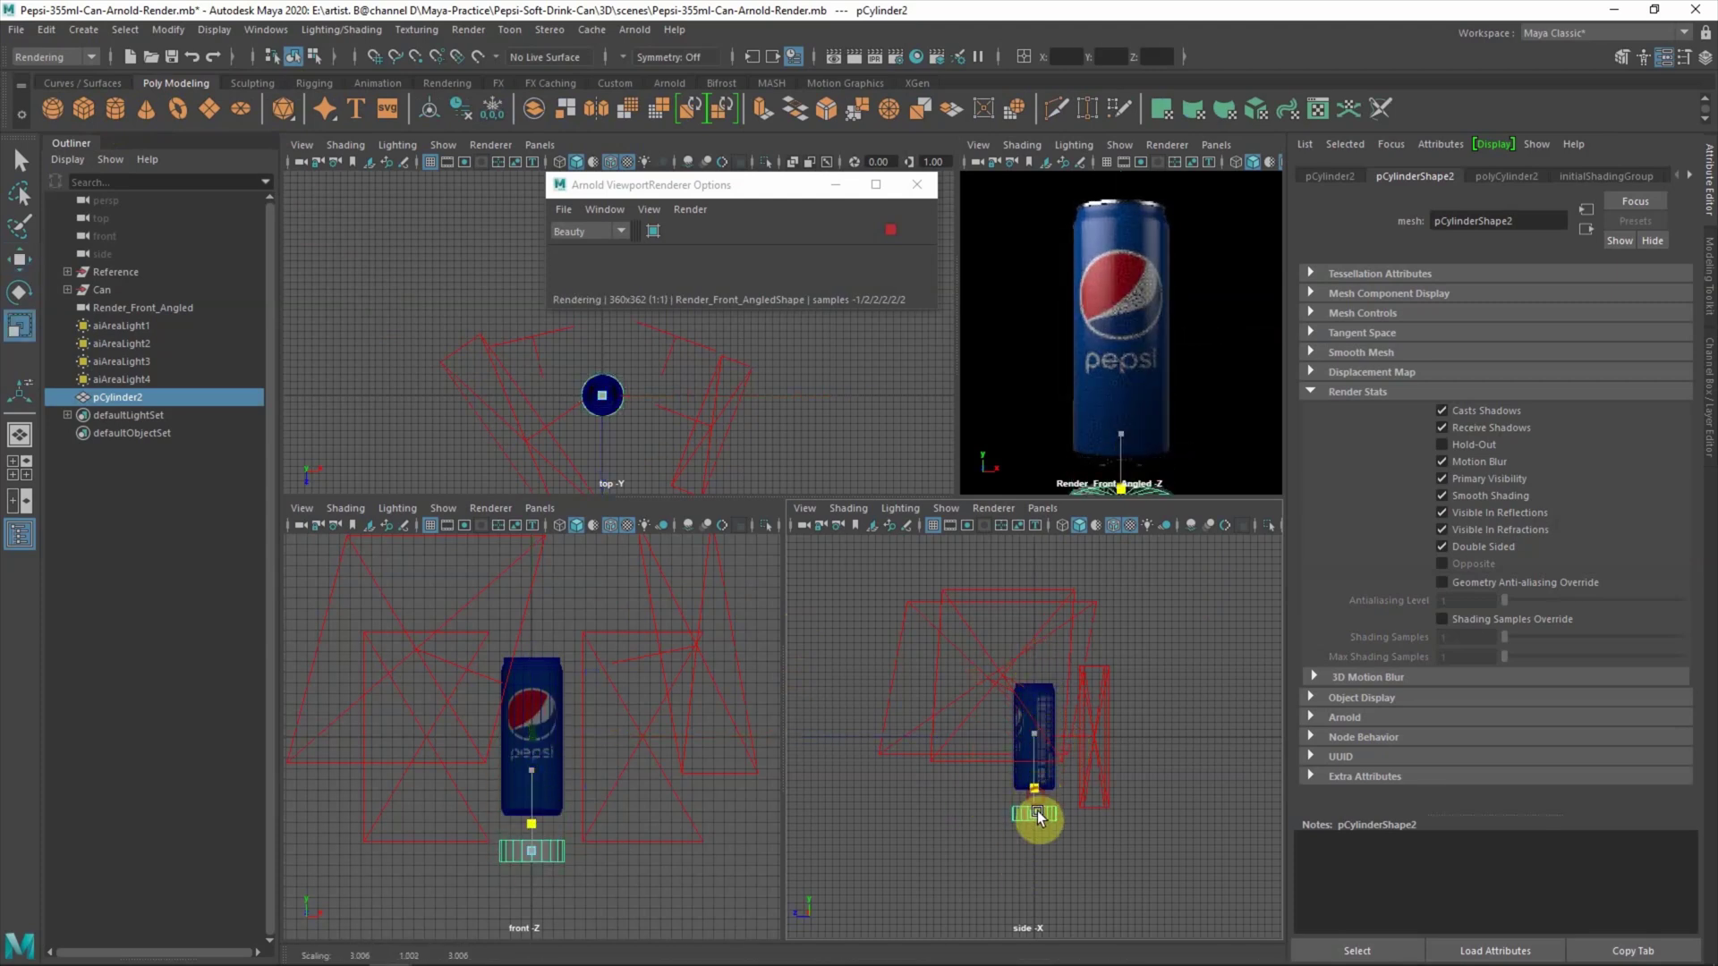
# - Raise the cylinder until it meets the can's bottom and widen it horizontally to about twice the can's diameter
pyautogui.press('f')
pyautogui.press('w')
pyautogui.scroll(-3, 1033, 706)
pyautogui.moveTo(1035, 679); pyautogui.dragTo(1034, 570)
pyautogui.press('r')
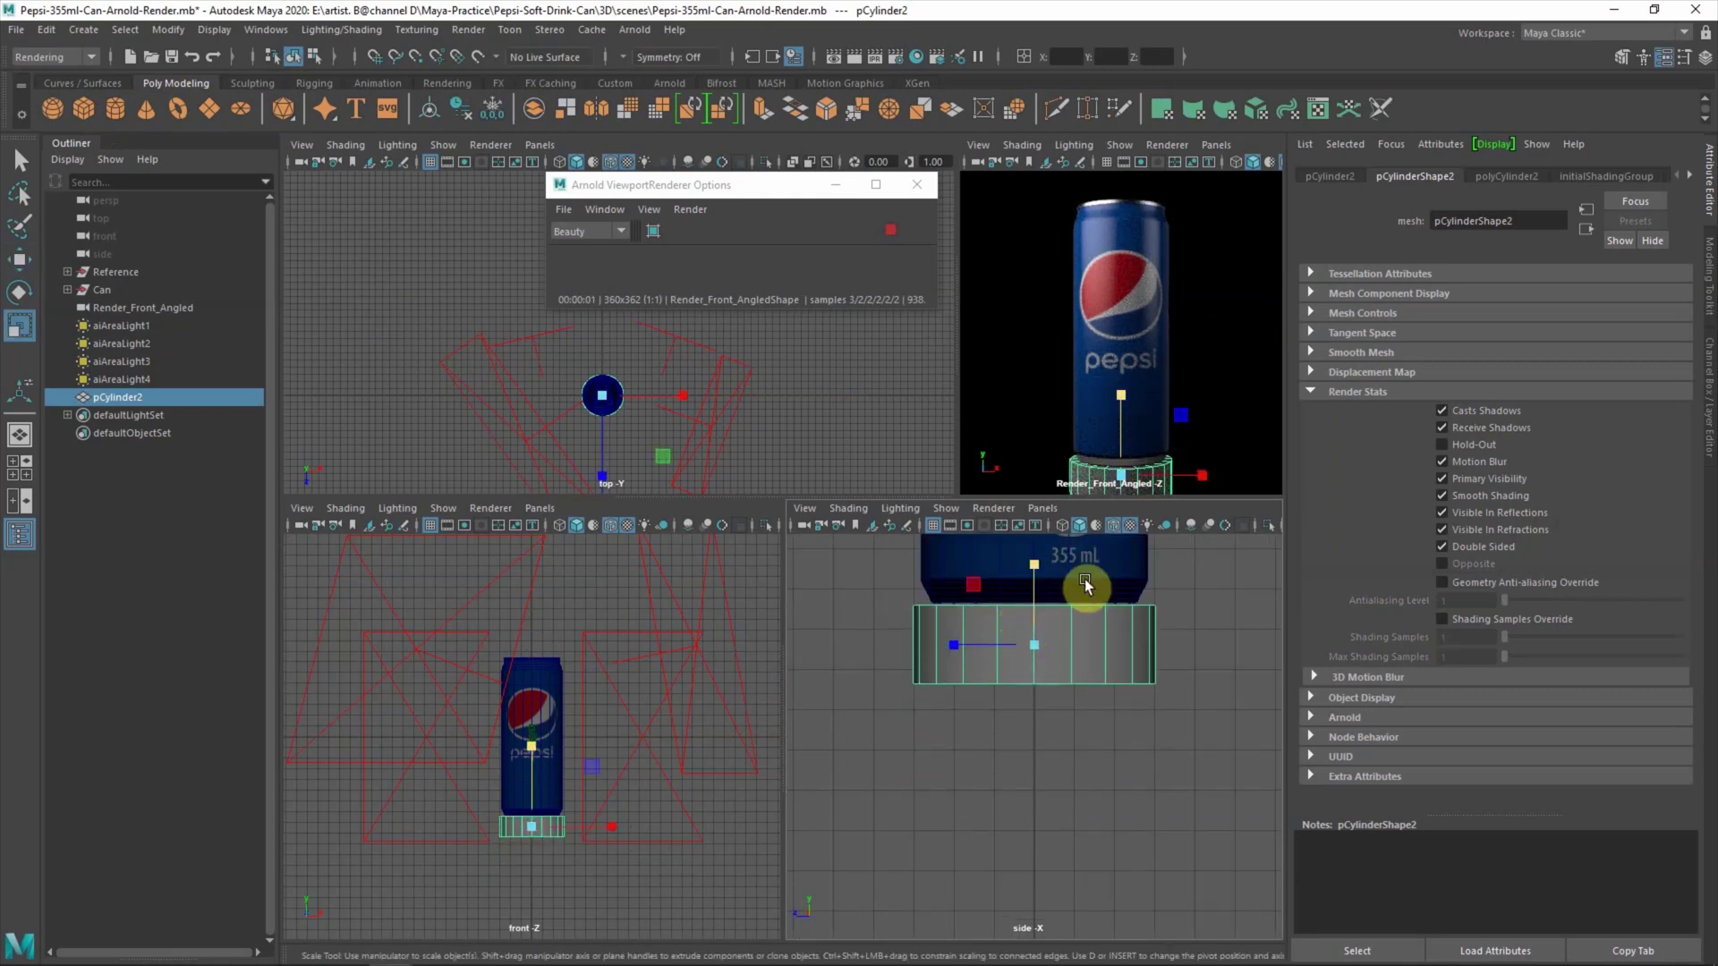
pyautogui.moveTo(662, 456); pyautogui.dragTo(996, 699)
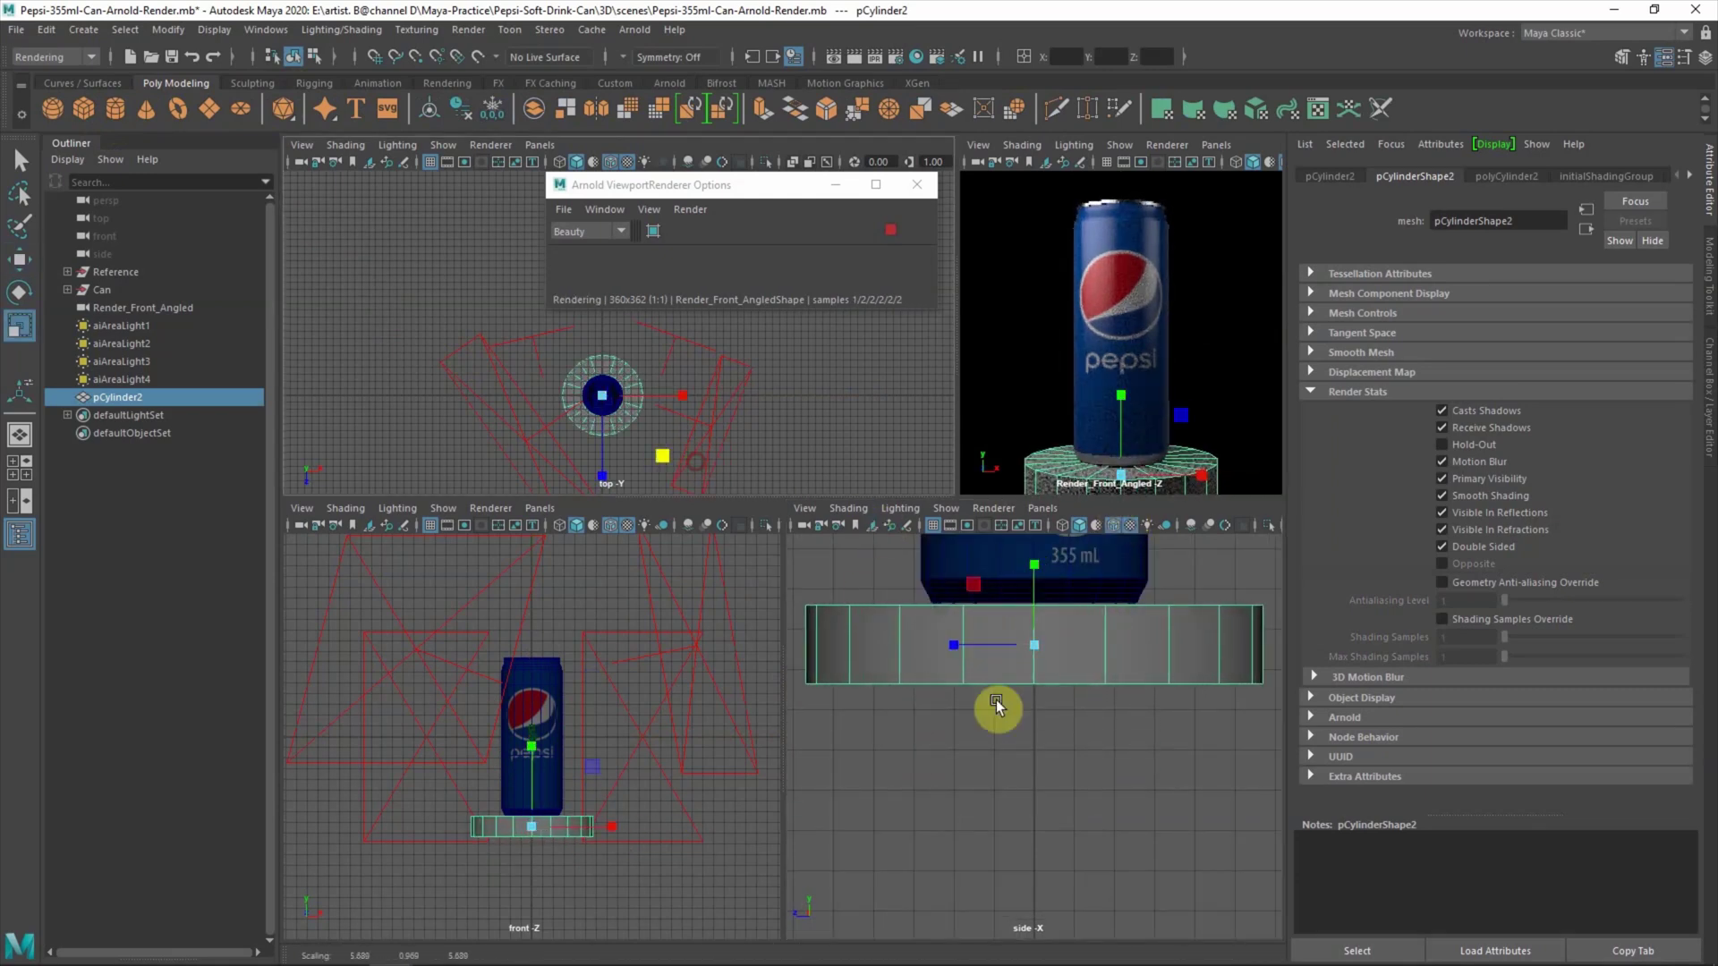
# - Assign a new aiStandardSurface material to the cylinder under the can
pyautogui.rightClick(1113, 636)
pyautogui.click(1152, 909)
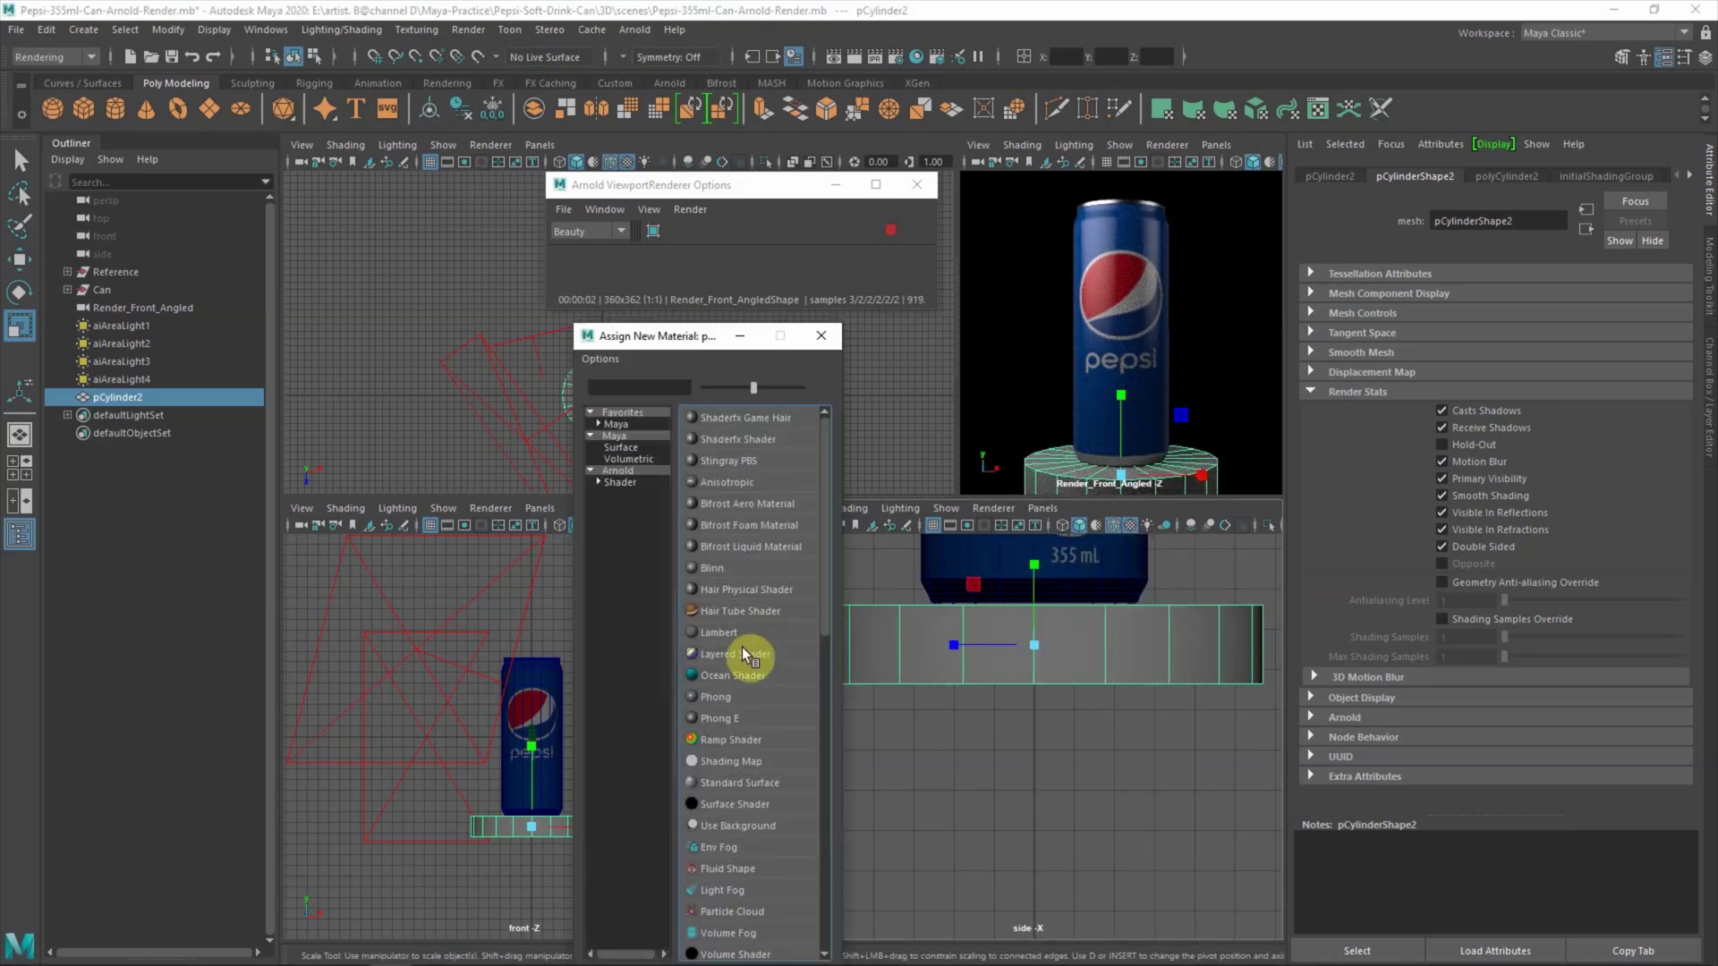
pyautogui.click(649, 471)
pyautogui.click(766, 673)
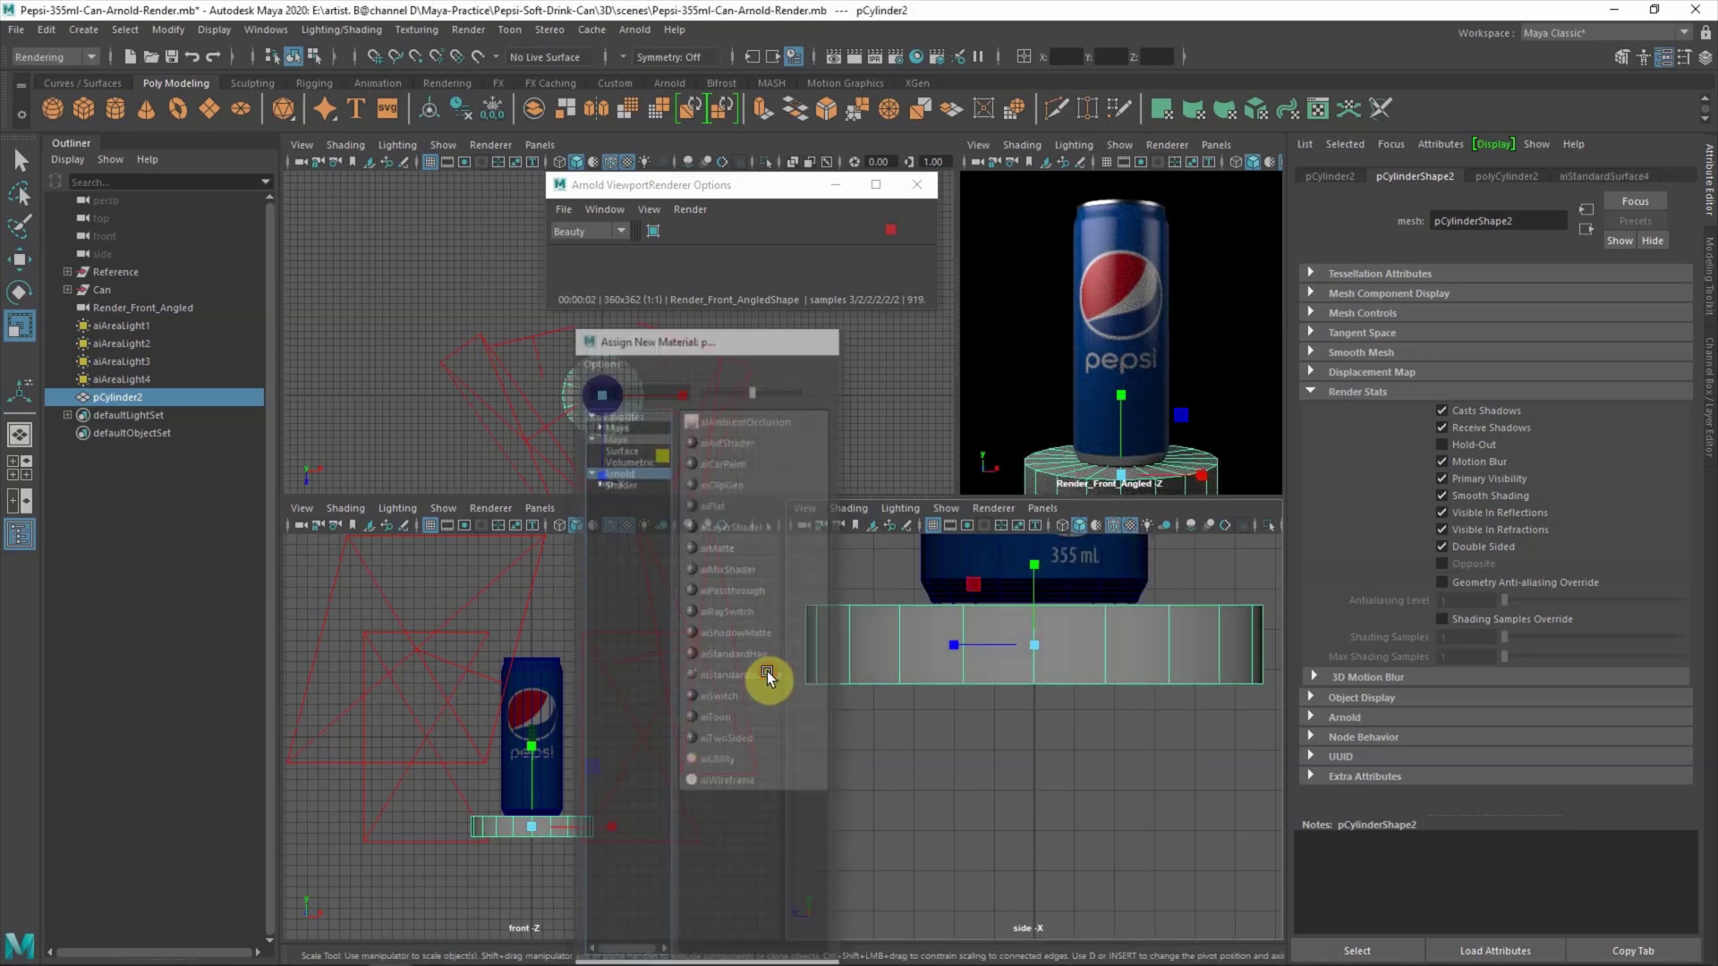
# - Make the cylinder's material black and reflective with base weight 1, specular roughness 0 and metalness raised close to full
pyautogui.moveTo(1530, 401); pyautogui.dragTo(1474, 410)
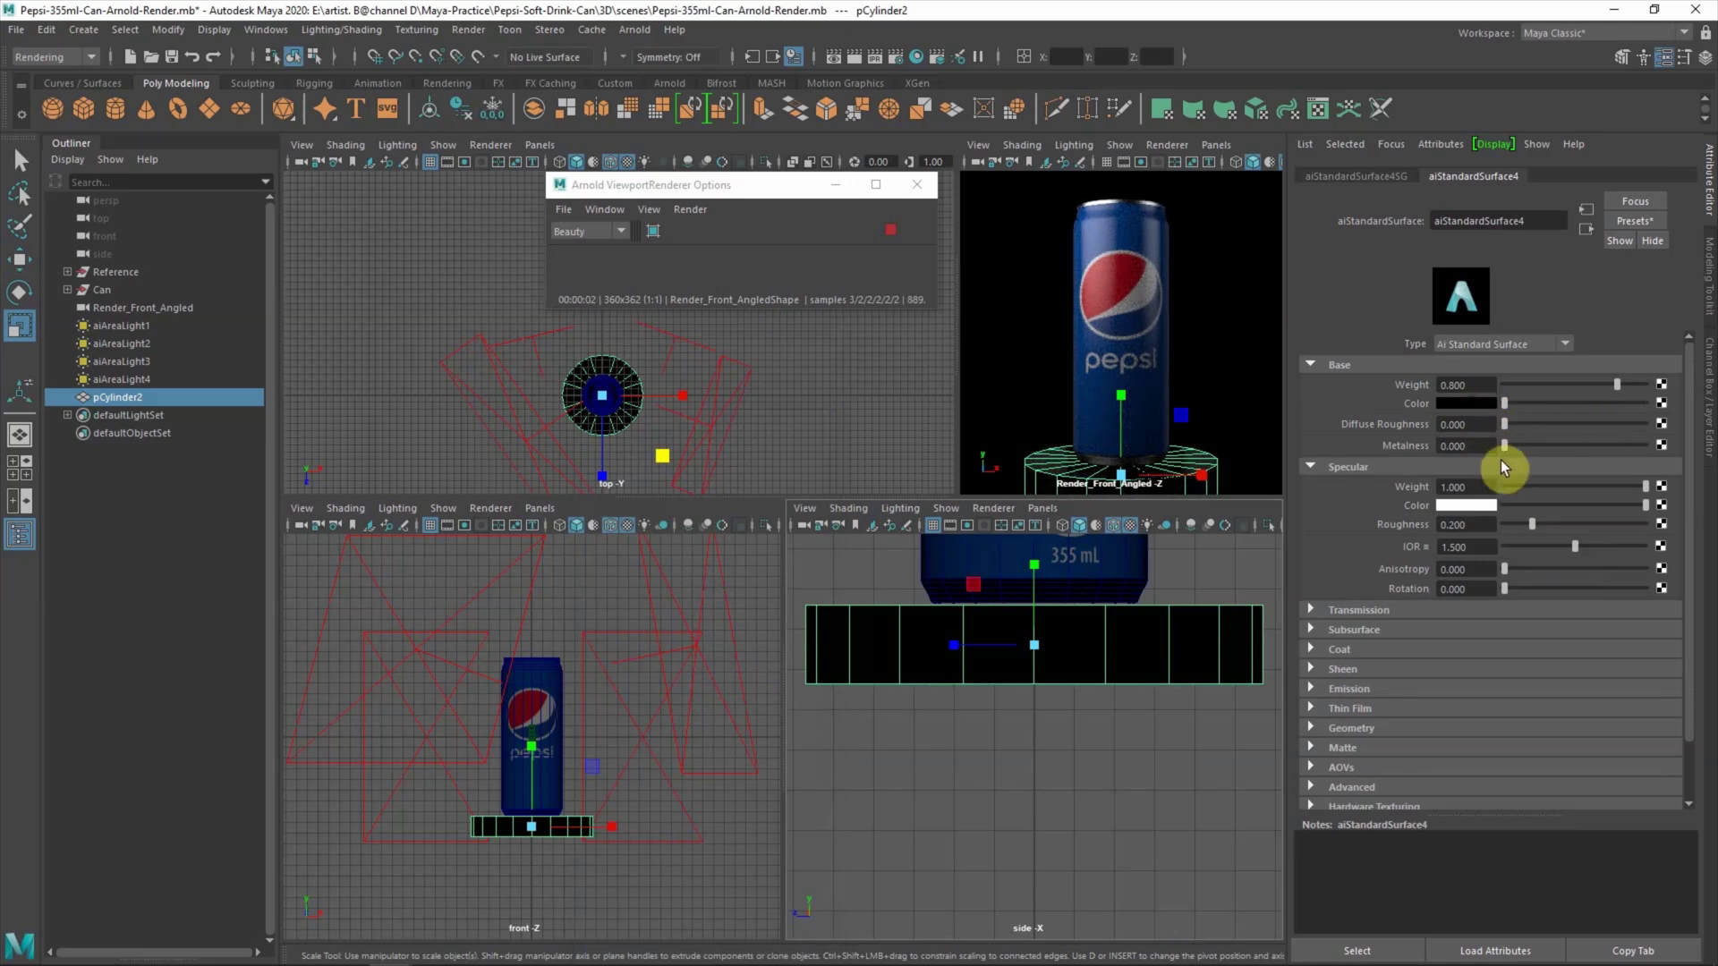
pyautogui.moveTo(1529, 521); pyautogui.dragTo(1495, 524)
pyautogui.moveTo(1615, 384); pyautogui.dragTo(1661, 381)
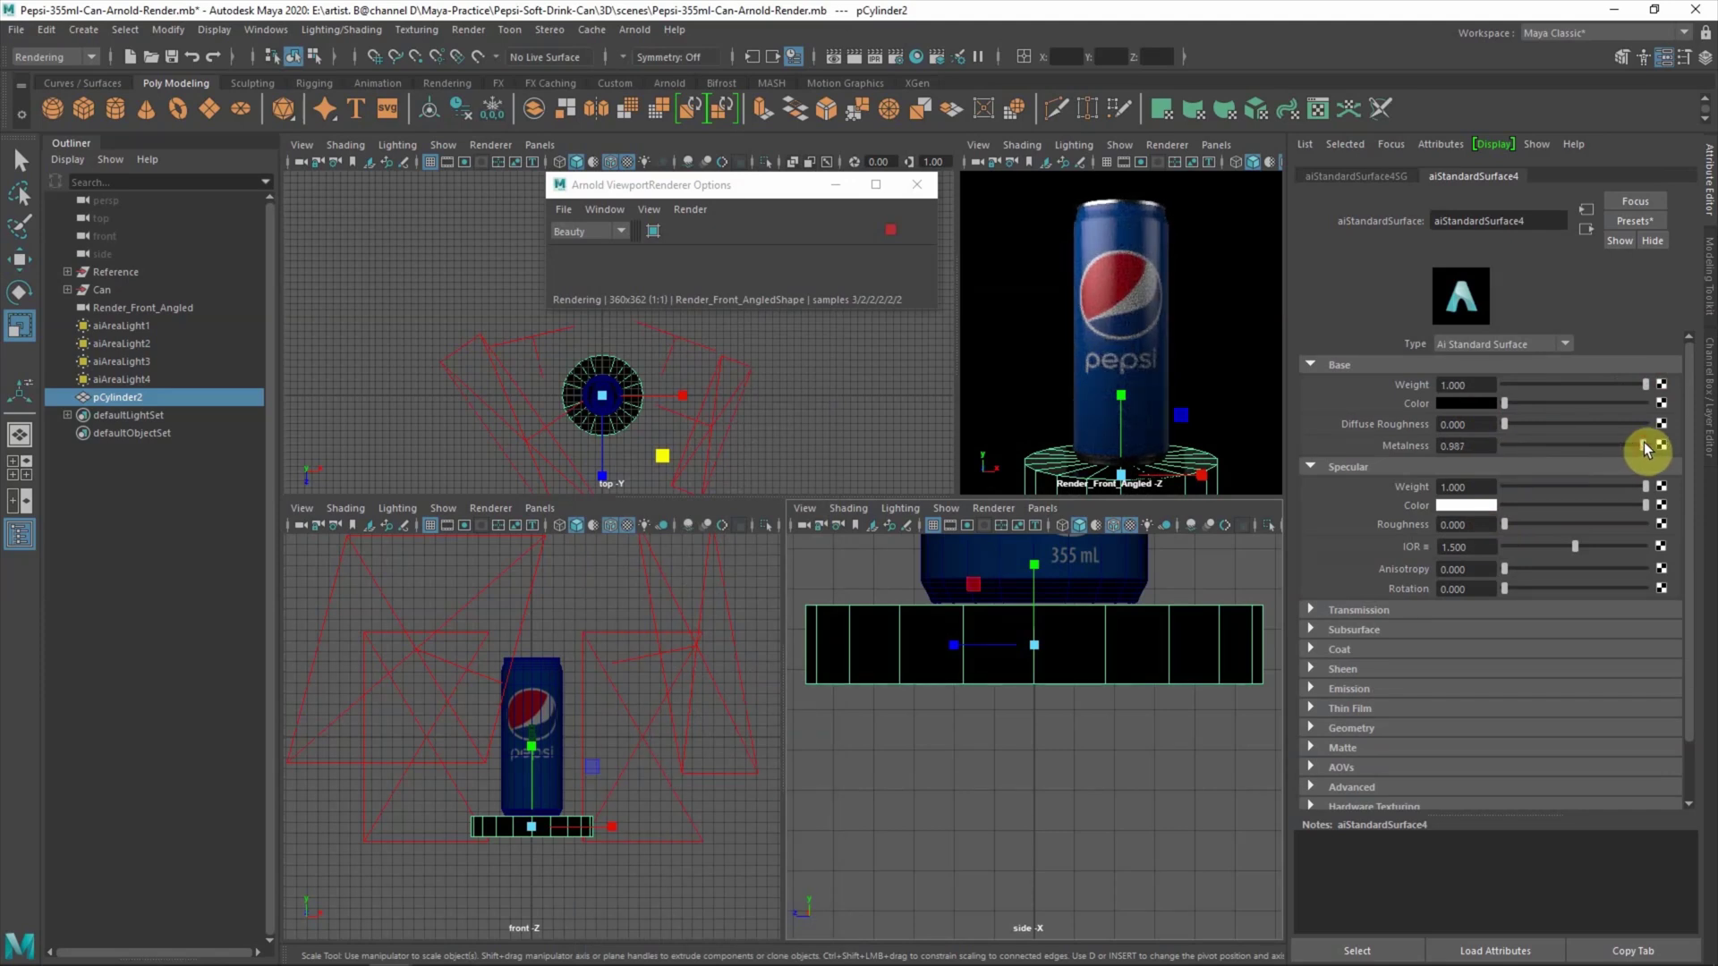
pyautogui.click(1100, 769)
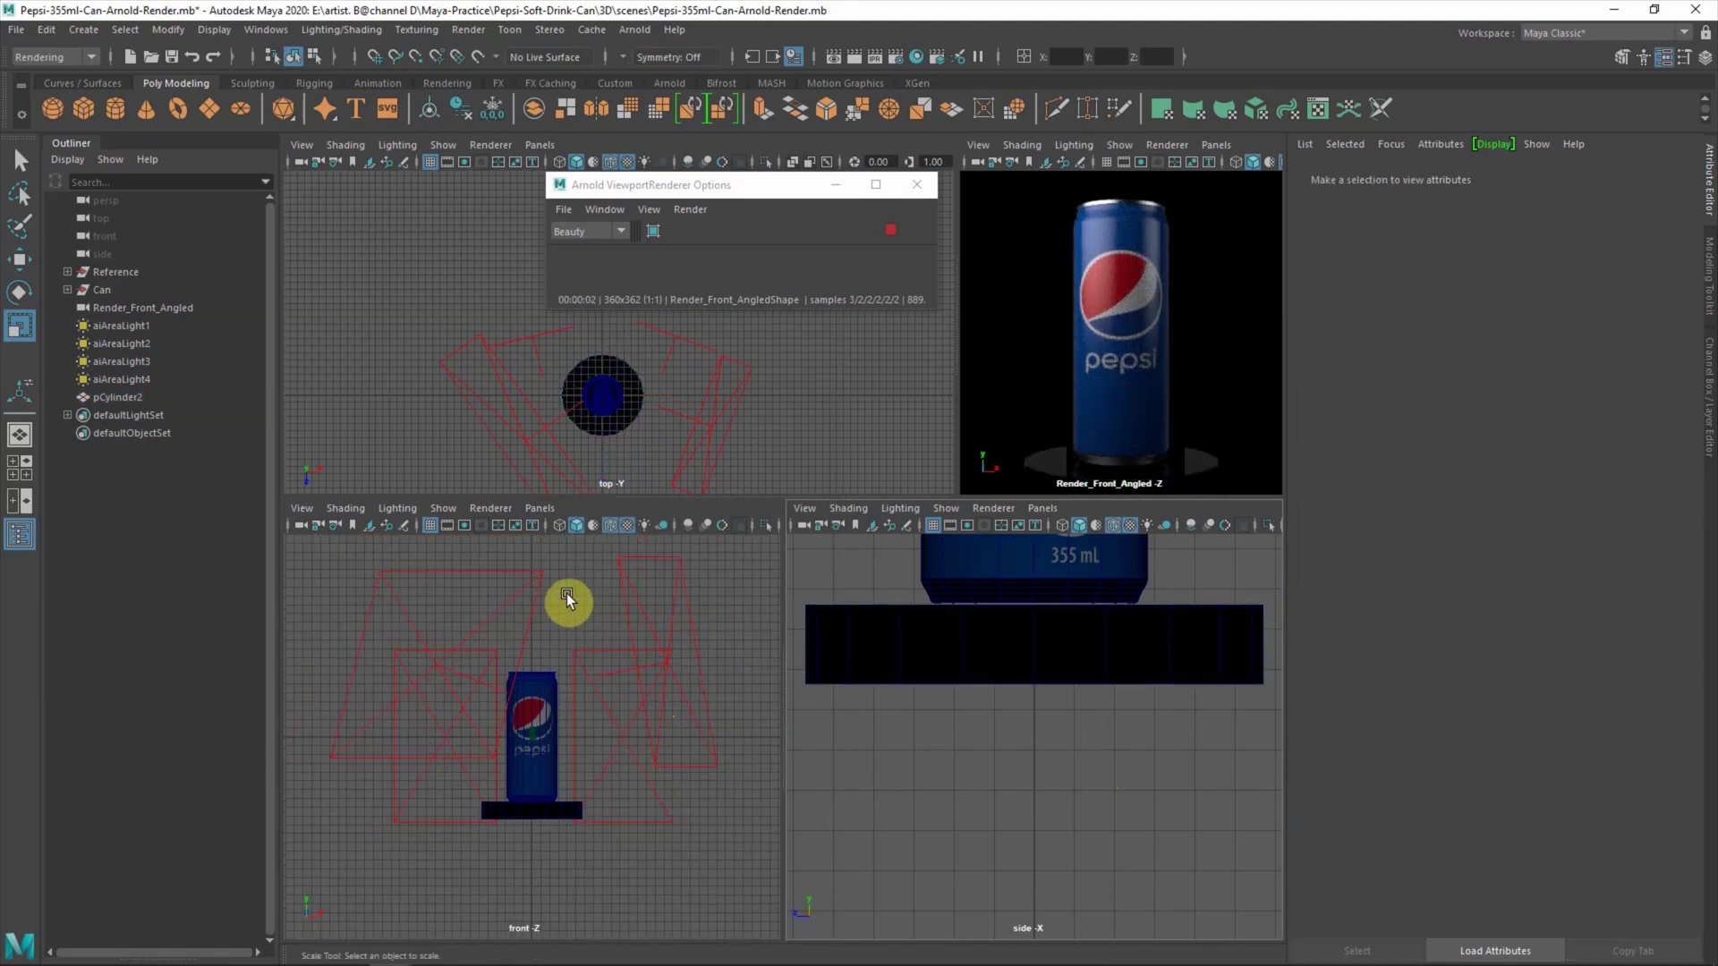
# - Set the intensity of aiAreaLight1 to 1000
pyautogui.click(527, 613)
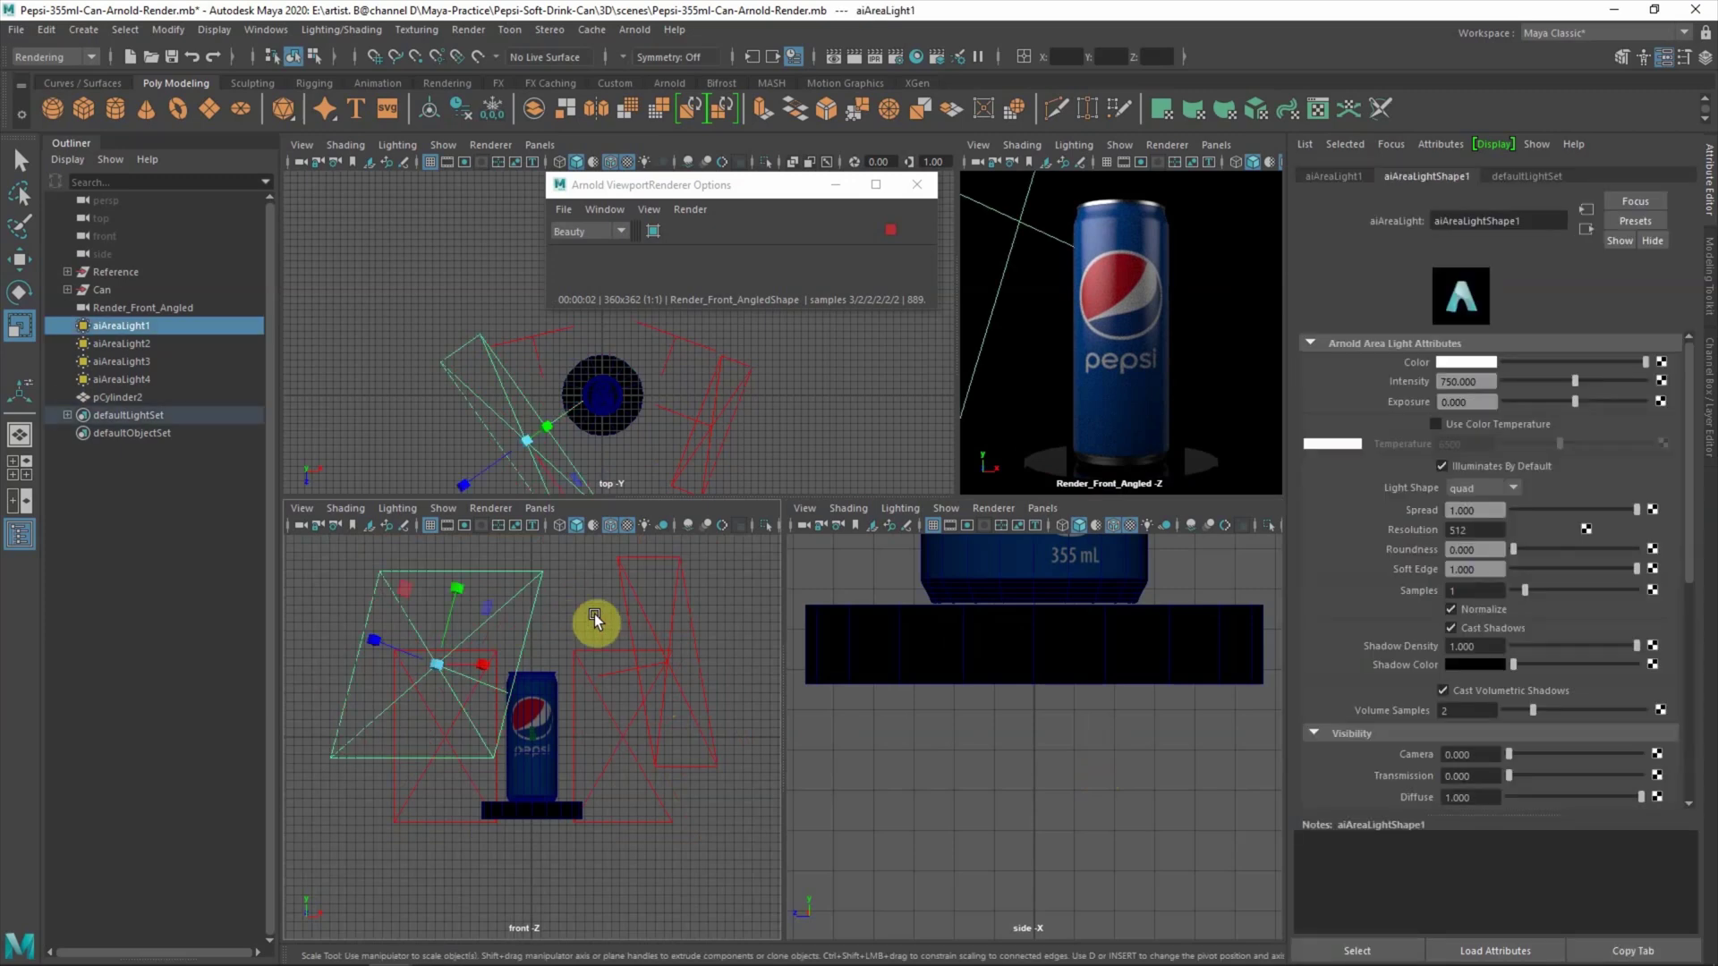
pyautogui.doubleClick(1467, 381)
pyautogui.write('1000')
pyautogui.press('Return')
# - Stretch aiAreaLight1 taller, and lower both it and aiAreaLight2 slightly
pyautogui.scroll(-5, 1027, 792)
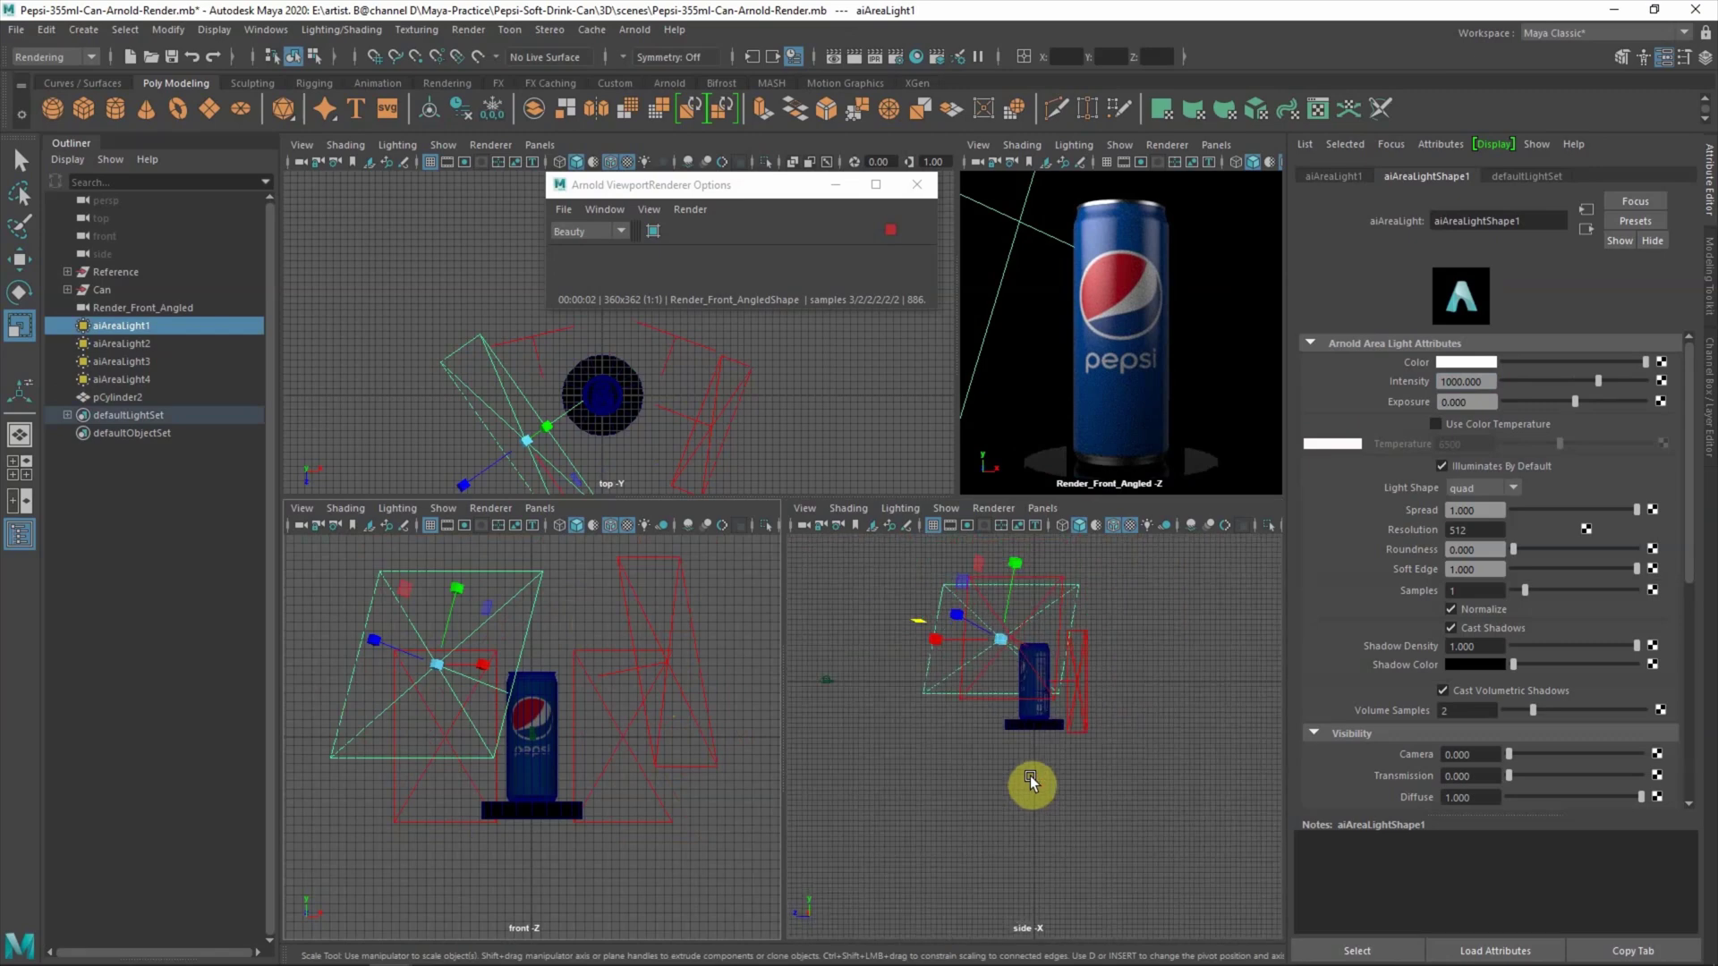
pyautogui.moveTo(1018, 586); pyautogui.dragTo(1027, 527)
pyautogui.press('w')
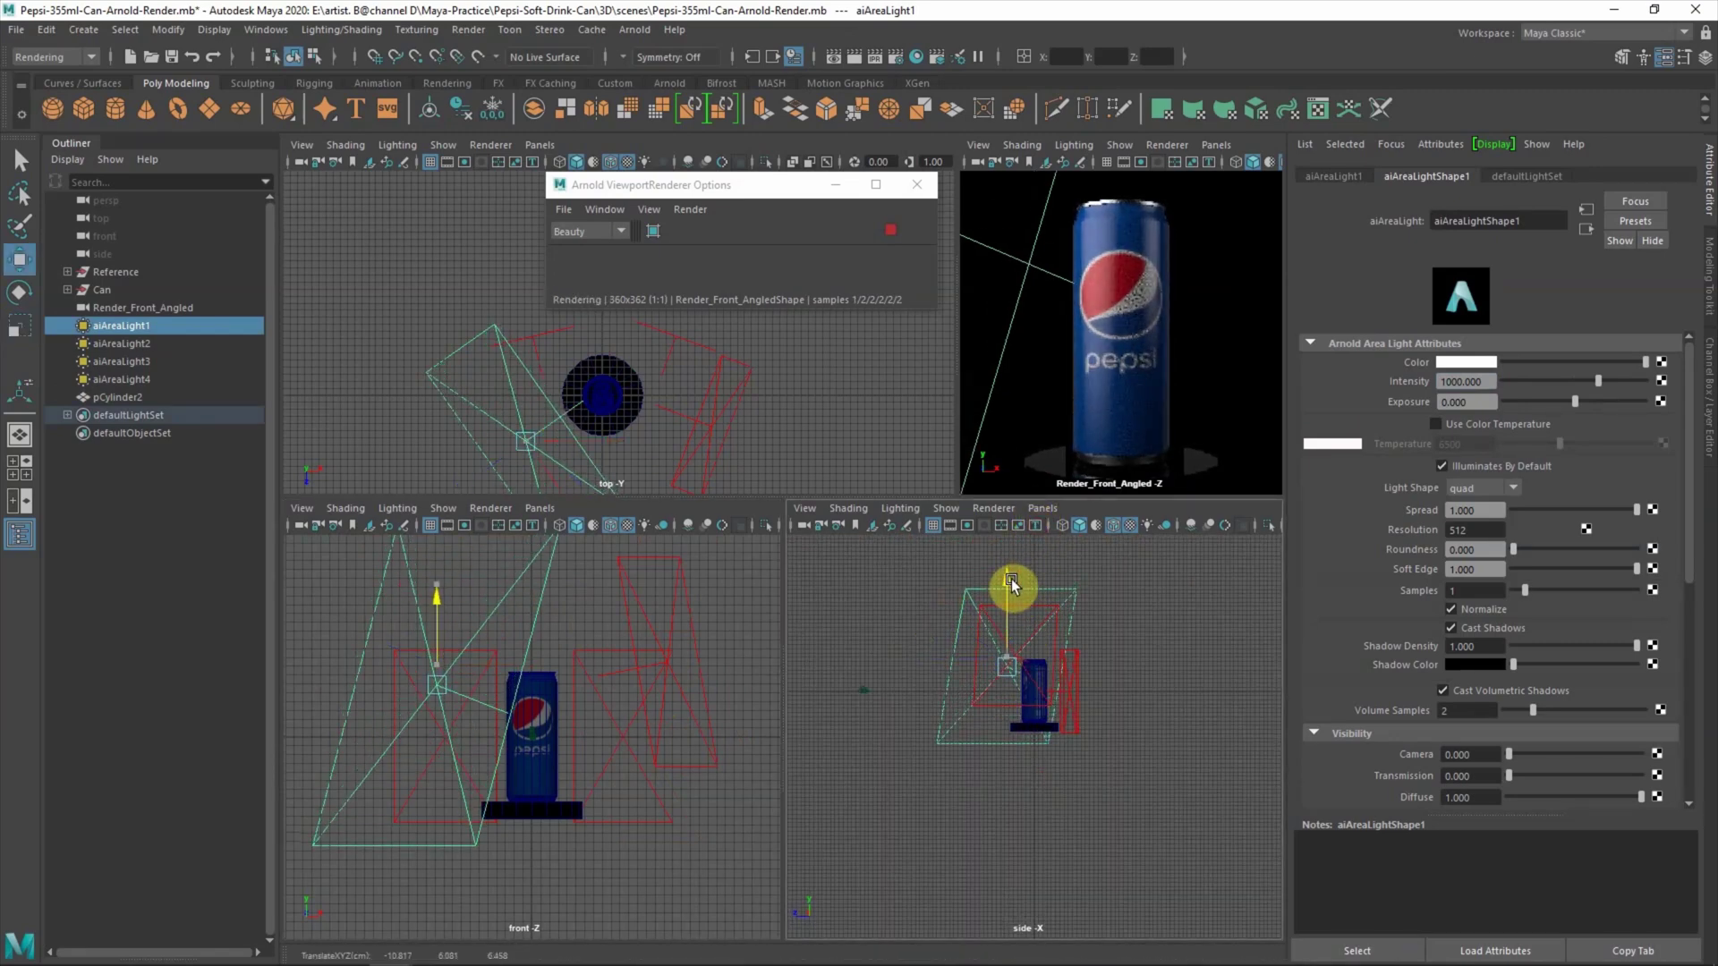
pyautogui.scroll(-2, 548, 429)
pyautogui.moveTo(548, 468); pyautogui.dragTo(548, 463)
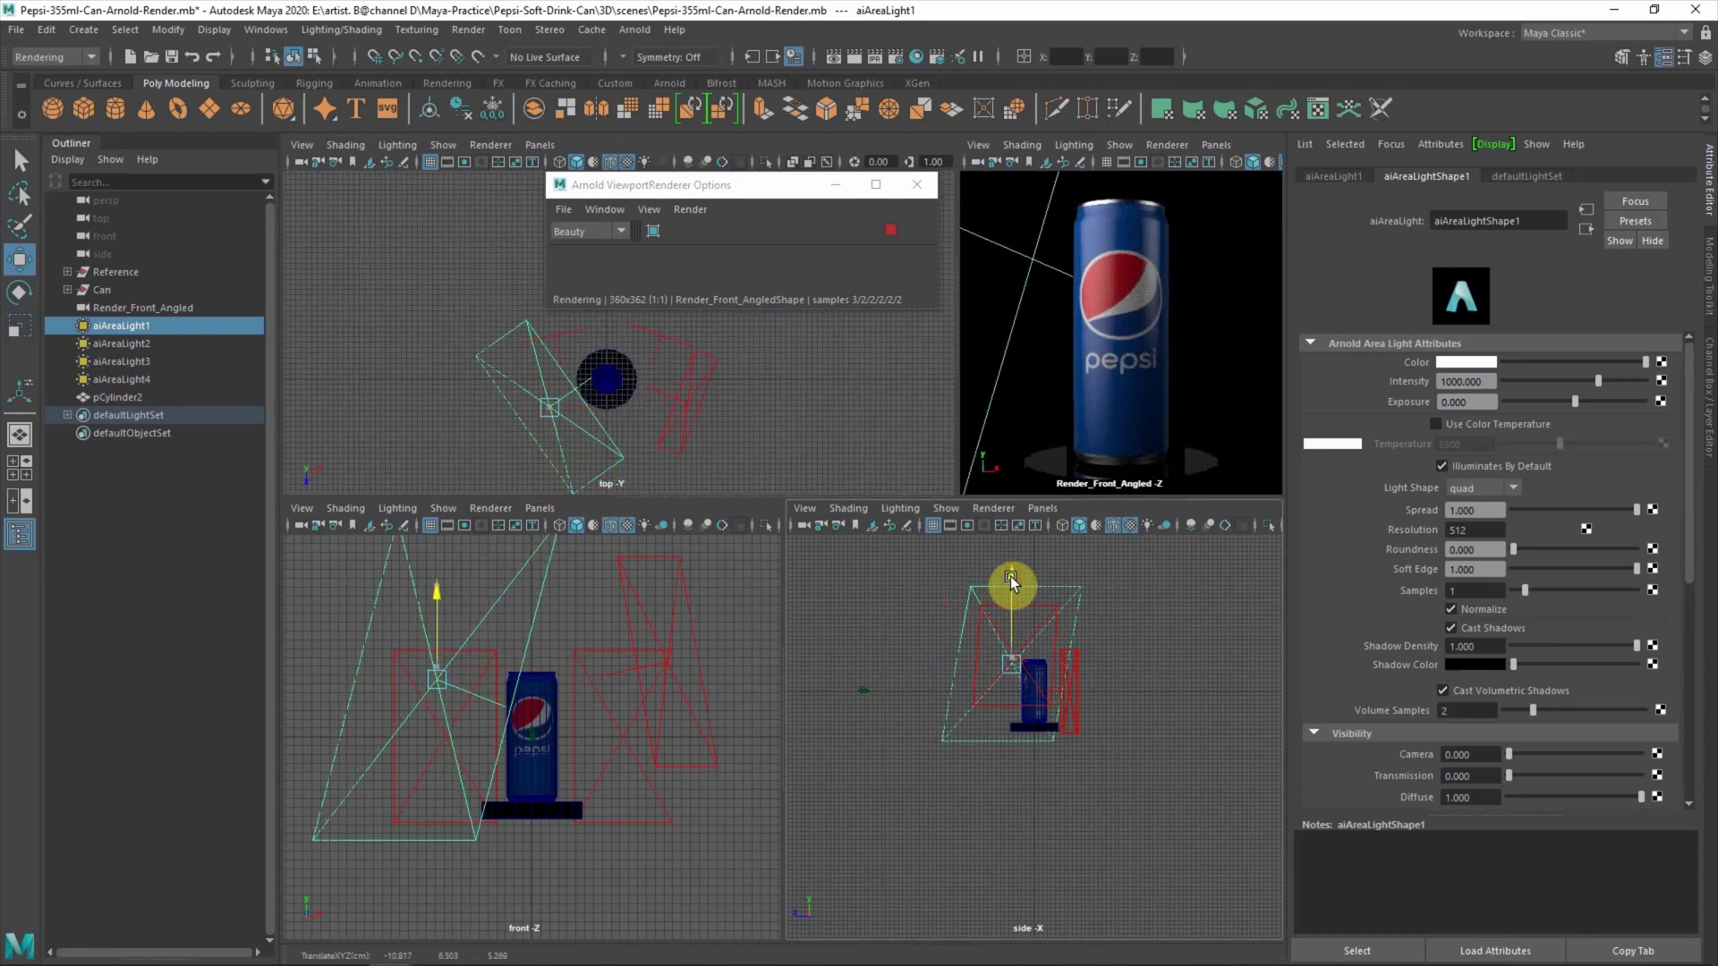
pyautogui.click(662, 430)
pyautogui.moveTo(1013, 574); pyautogui.dragTo(1015, 578)
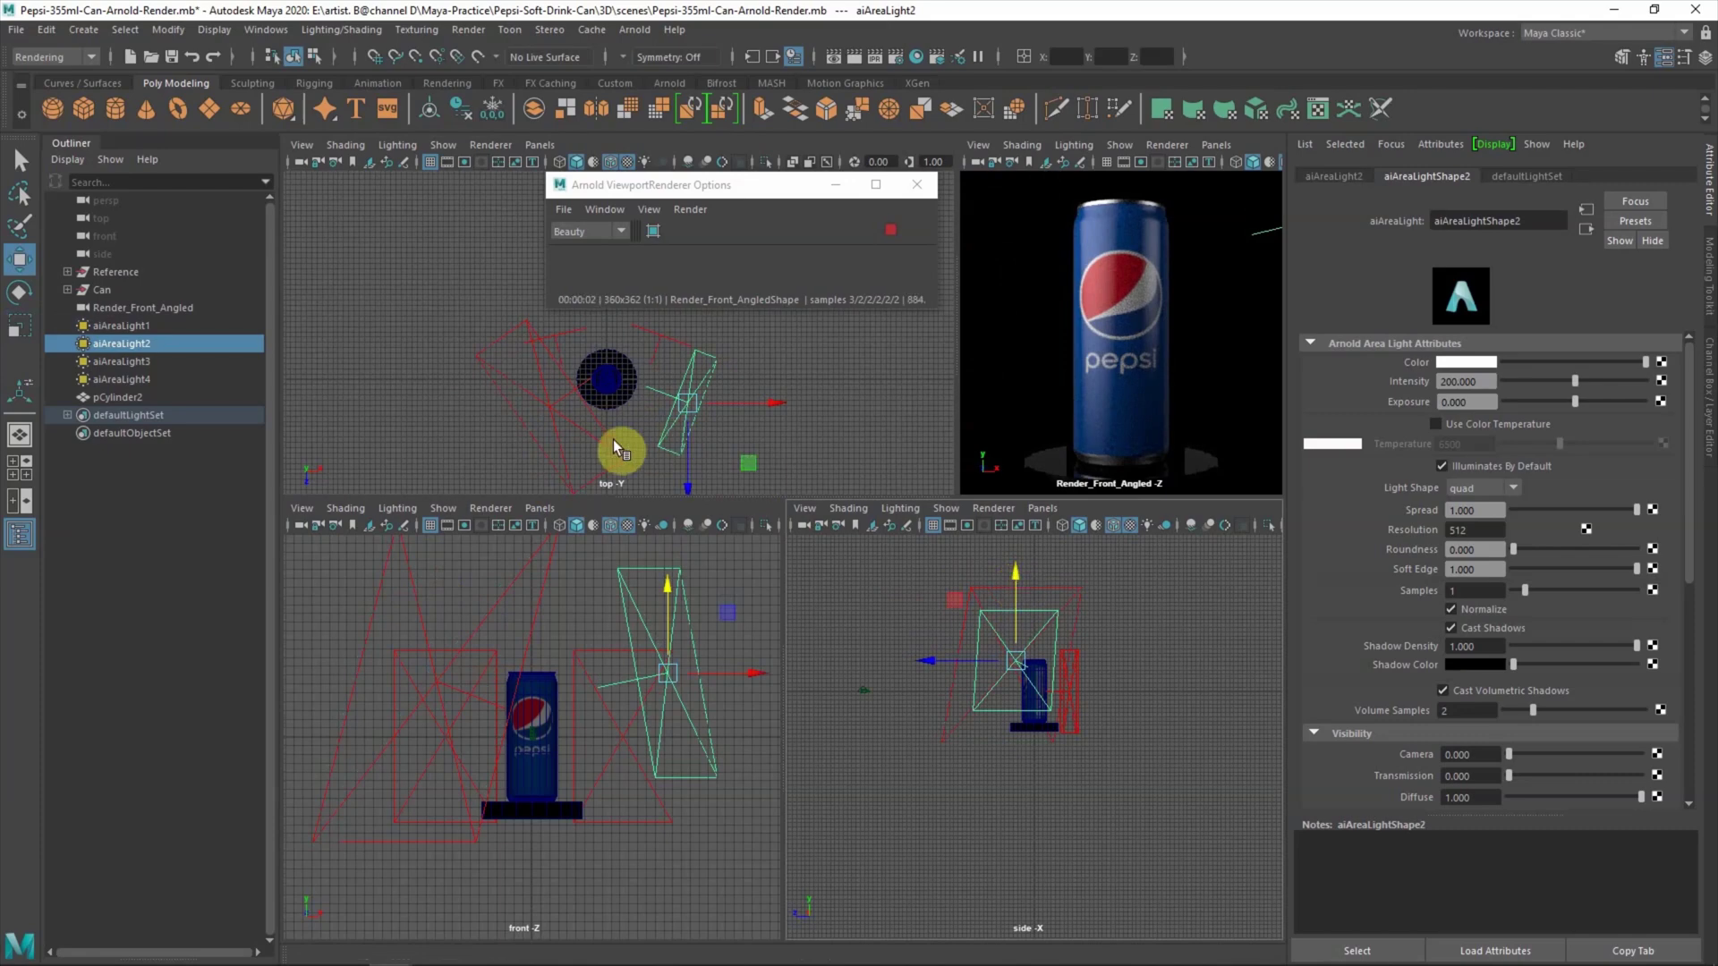
# - Widen aiAreaLight1, lower it slightly, and set its intensity to 2500
pyautogui.click(579, 449)
pyautogui.press('r')
pyautogui.moveTo(584, 444); pyautogui.dragTo(608, 483)
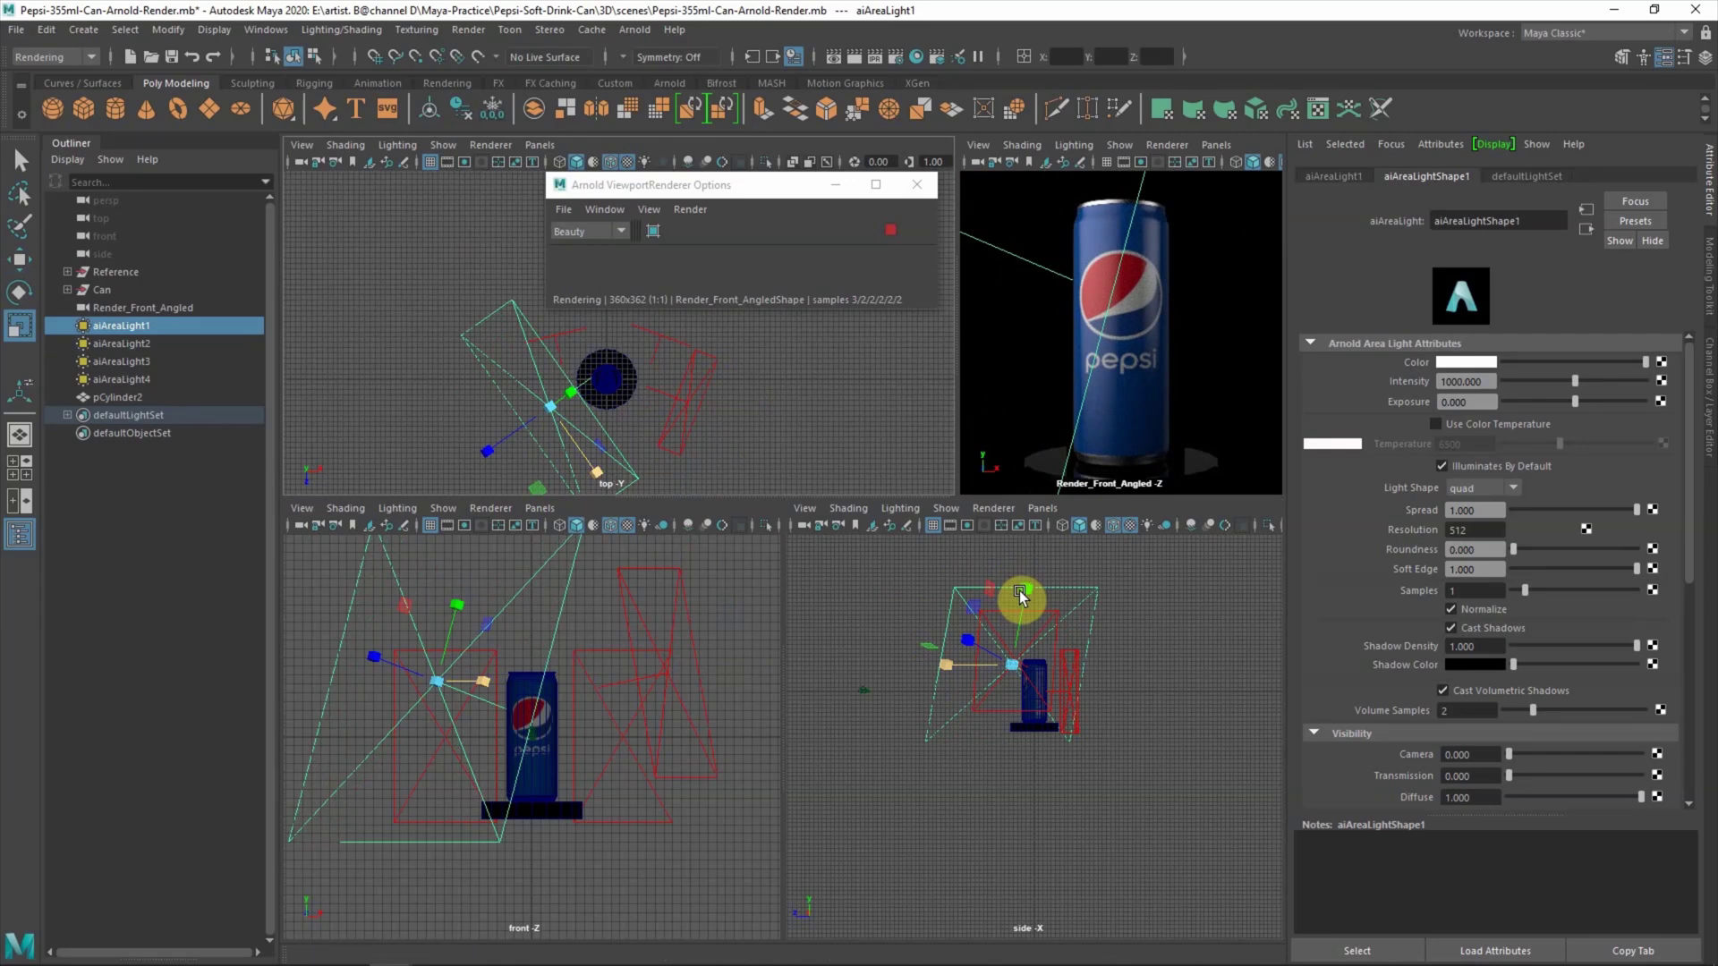
pyautogui.press('w')
pyautogui.moveTo(1010, 578); pyautogui.dragTo(1007, 581)
pyautogui.doubleClick(1472, 382)
pyautogui.write('2500')
pyautogui.press('Return')
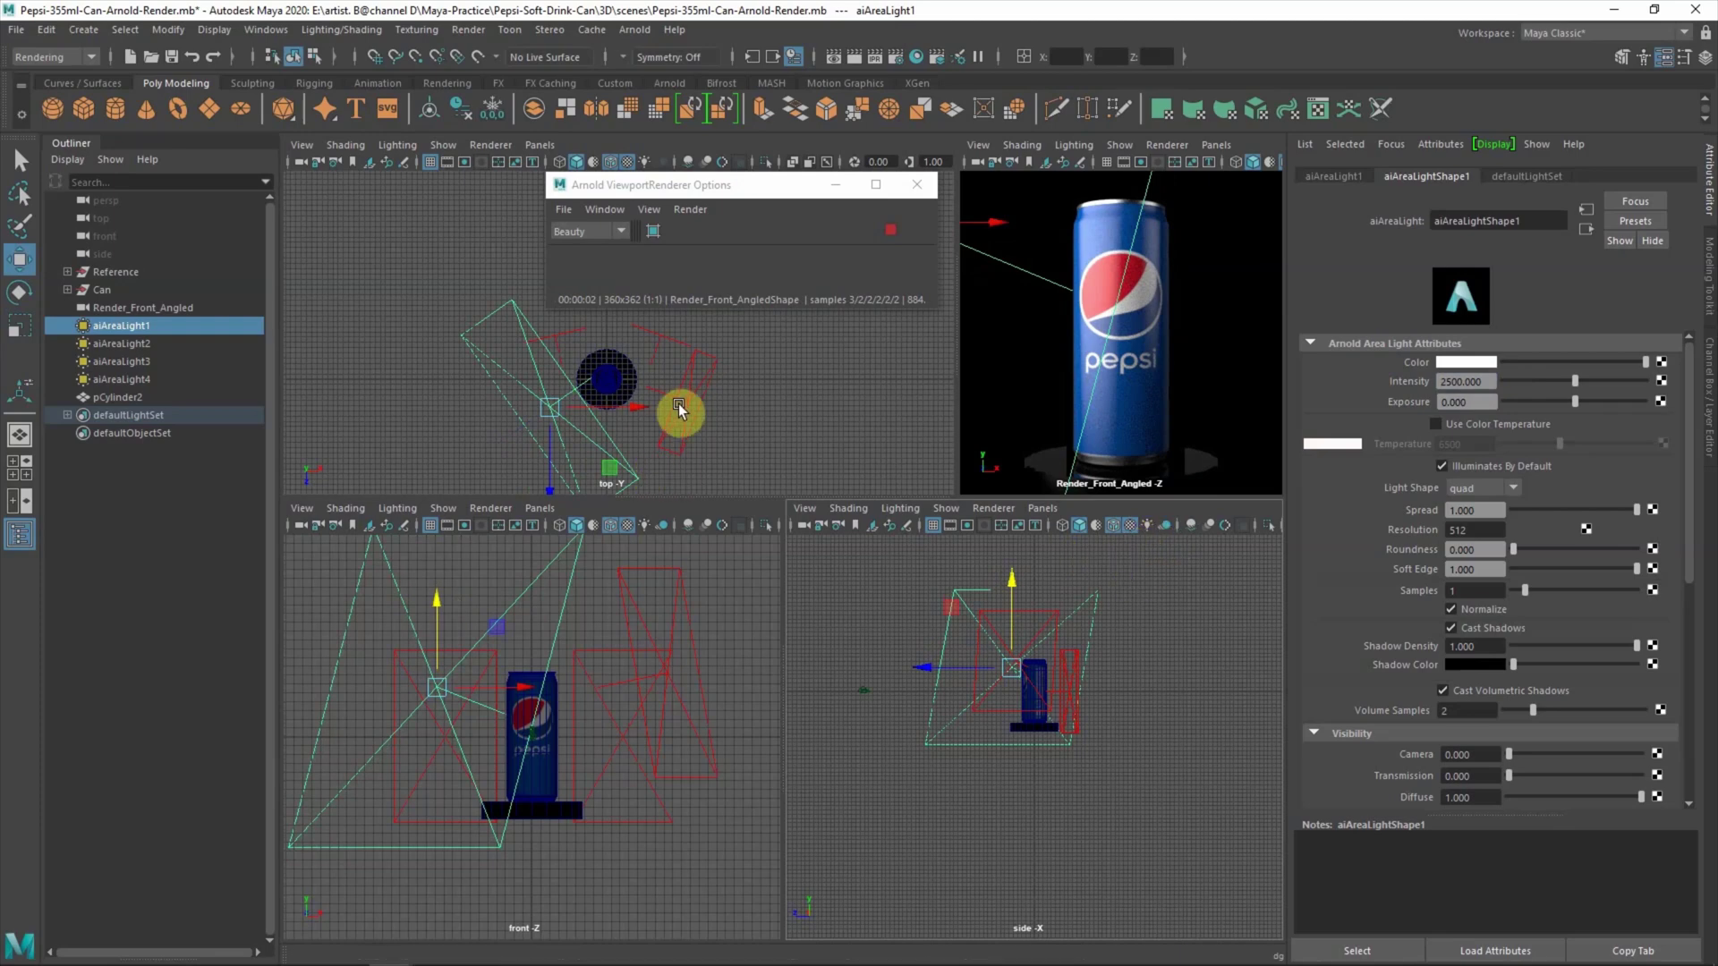
# - Turn aiAreaLight2 slightly and scale it up in width and height to roughly match aiAreaLight1's height
pyautogui.click(684, 445)
pyautogui.press('e')
pyautogui.moveTo(683, 445)
pyautogui.mouseDown()
pyautogui.moveTo(728, 322)
pyautogui.moveTo(696, 433)
pyautogui.mouseUp()
pyautogui.press('r')
pyautogui.moveTo(1020, 582)
pyautogui.mouseDown()
pyautogui.moveTo(1028, 549)
pyautogui.moveTo(1032, 587)
pyautogui.mouseUp()
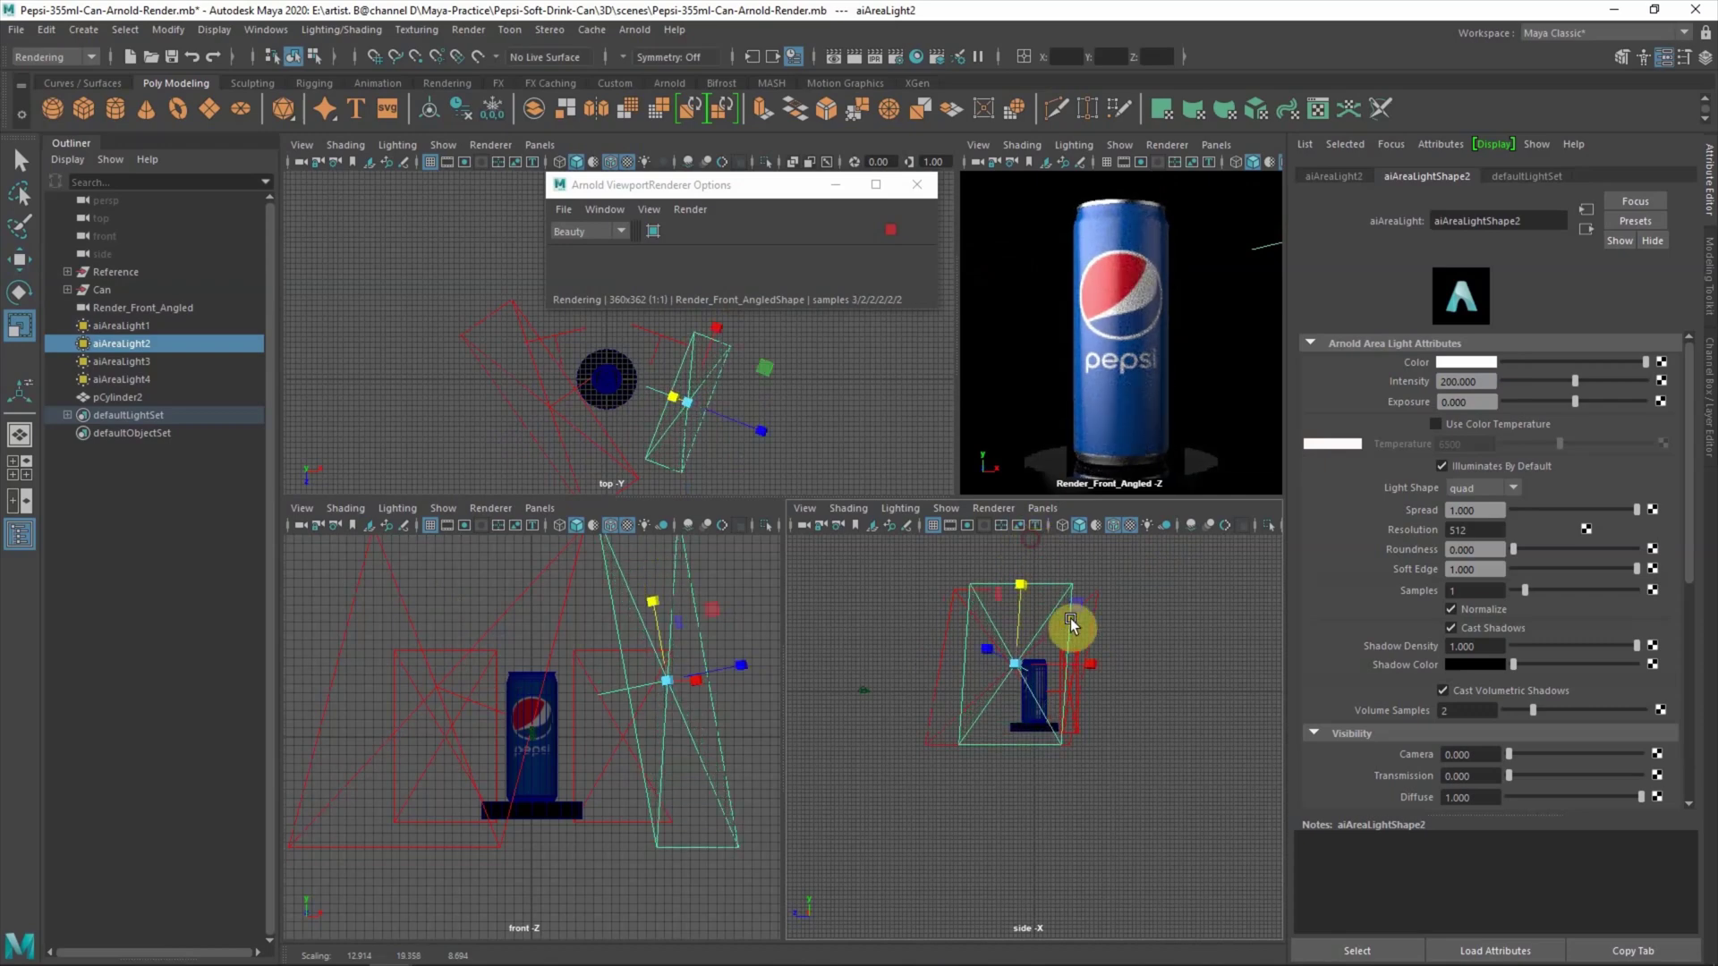
pyautogui.click(1091, 667)
pyautogui.click(932, 641)
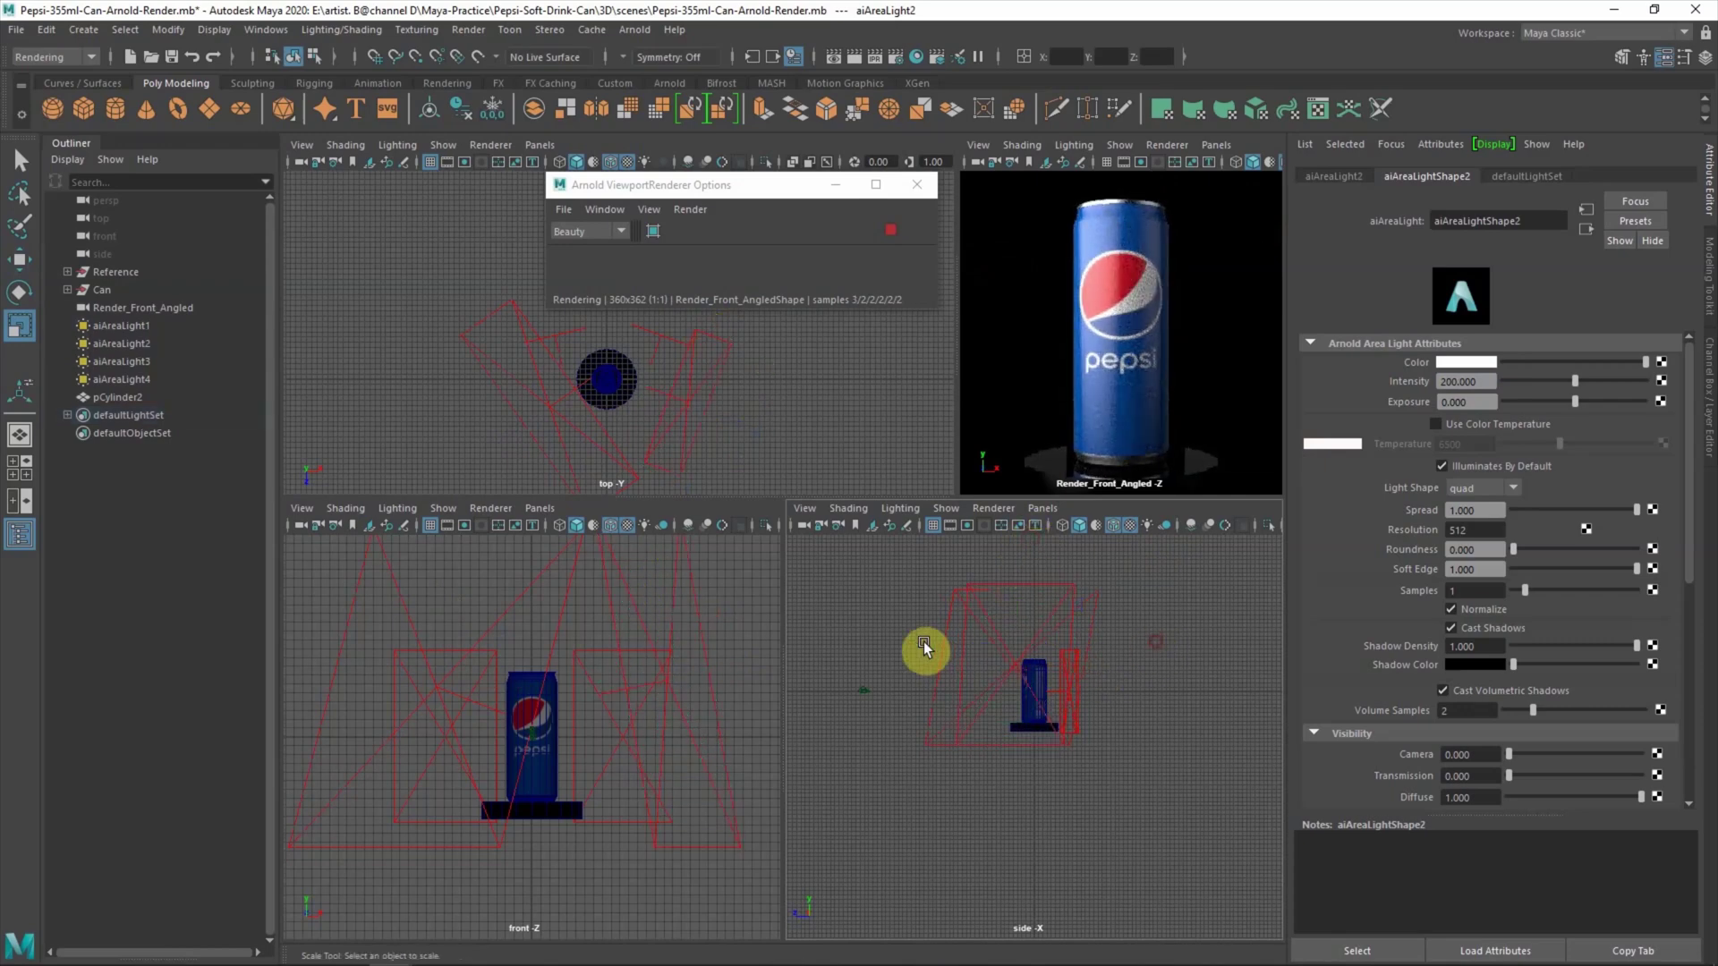
# - Rotate aiAreaLight1 slightly to adjust its aim at the can
pyautogui.click(944, 641)
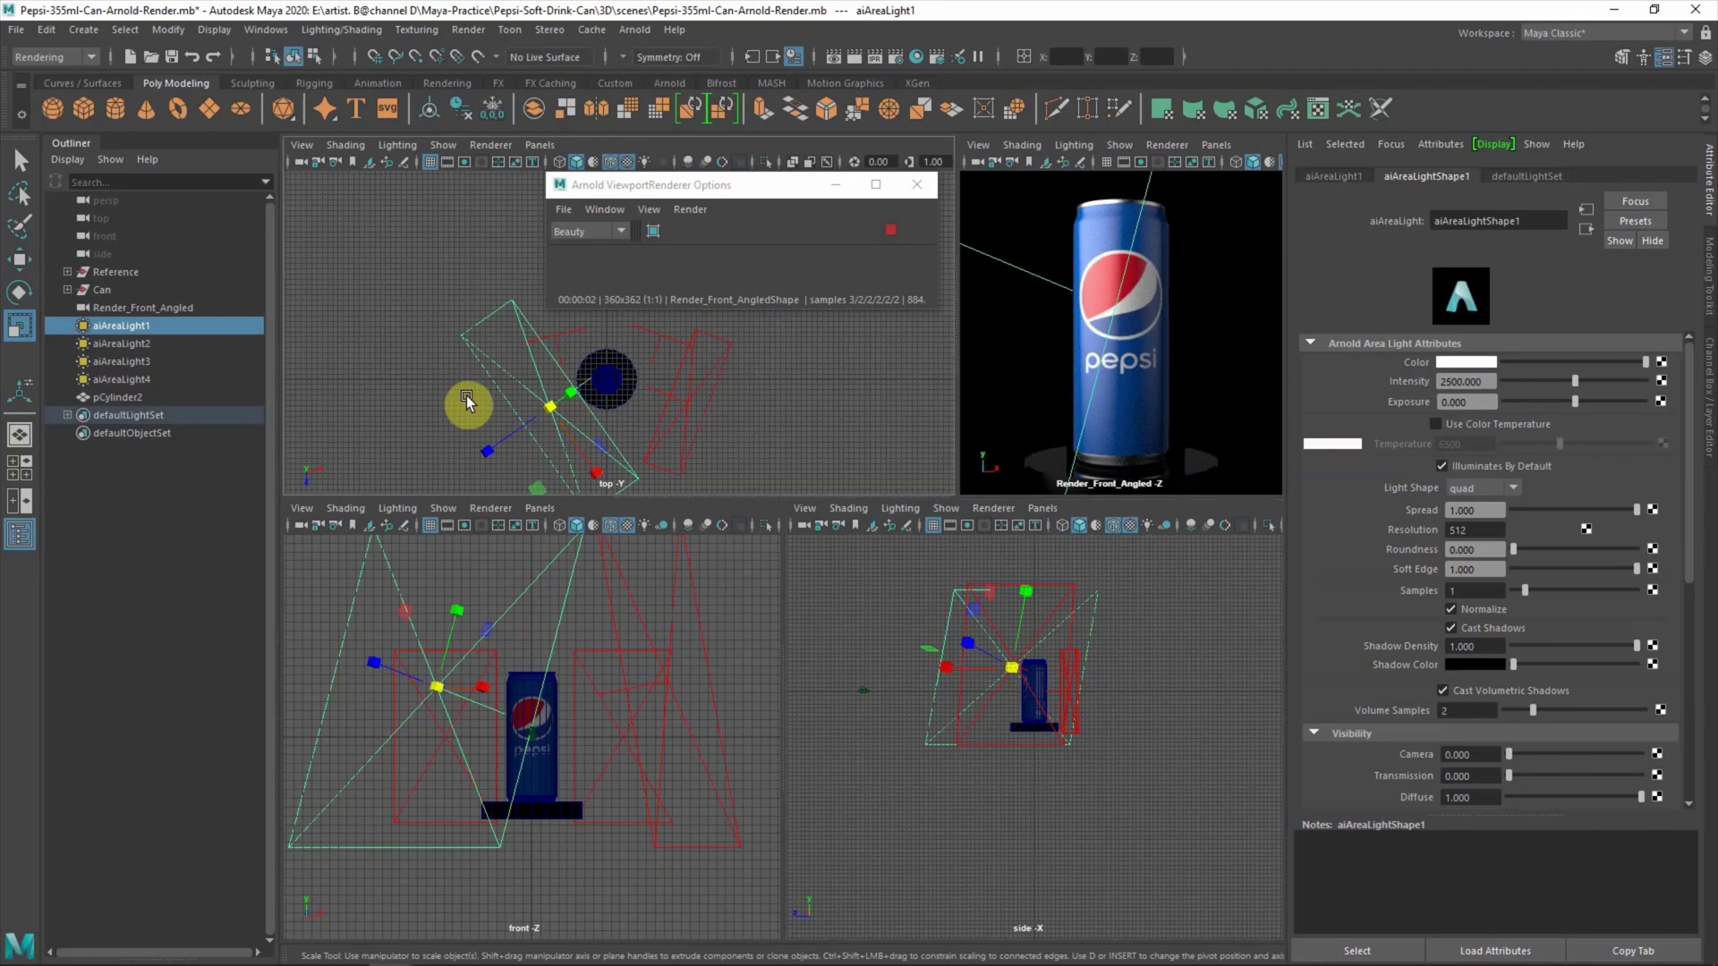
pyautogui.press('e')
pyautogui.moveTo(530, 424); pyautogui.dragTo(522, 426)
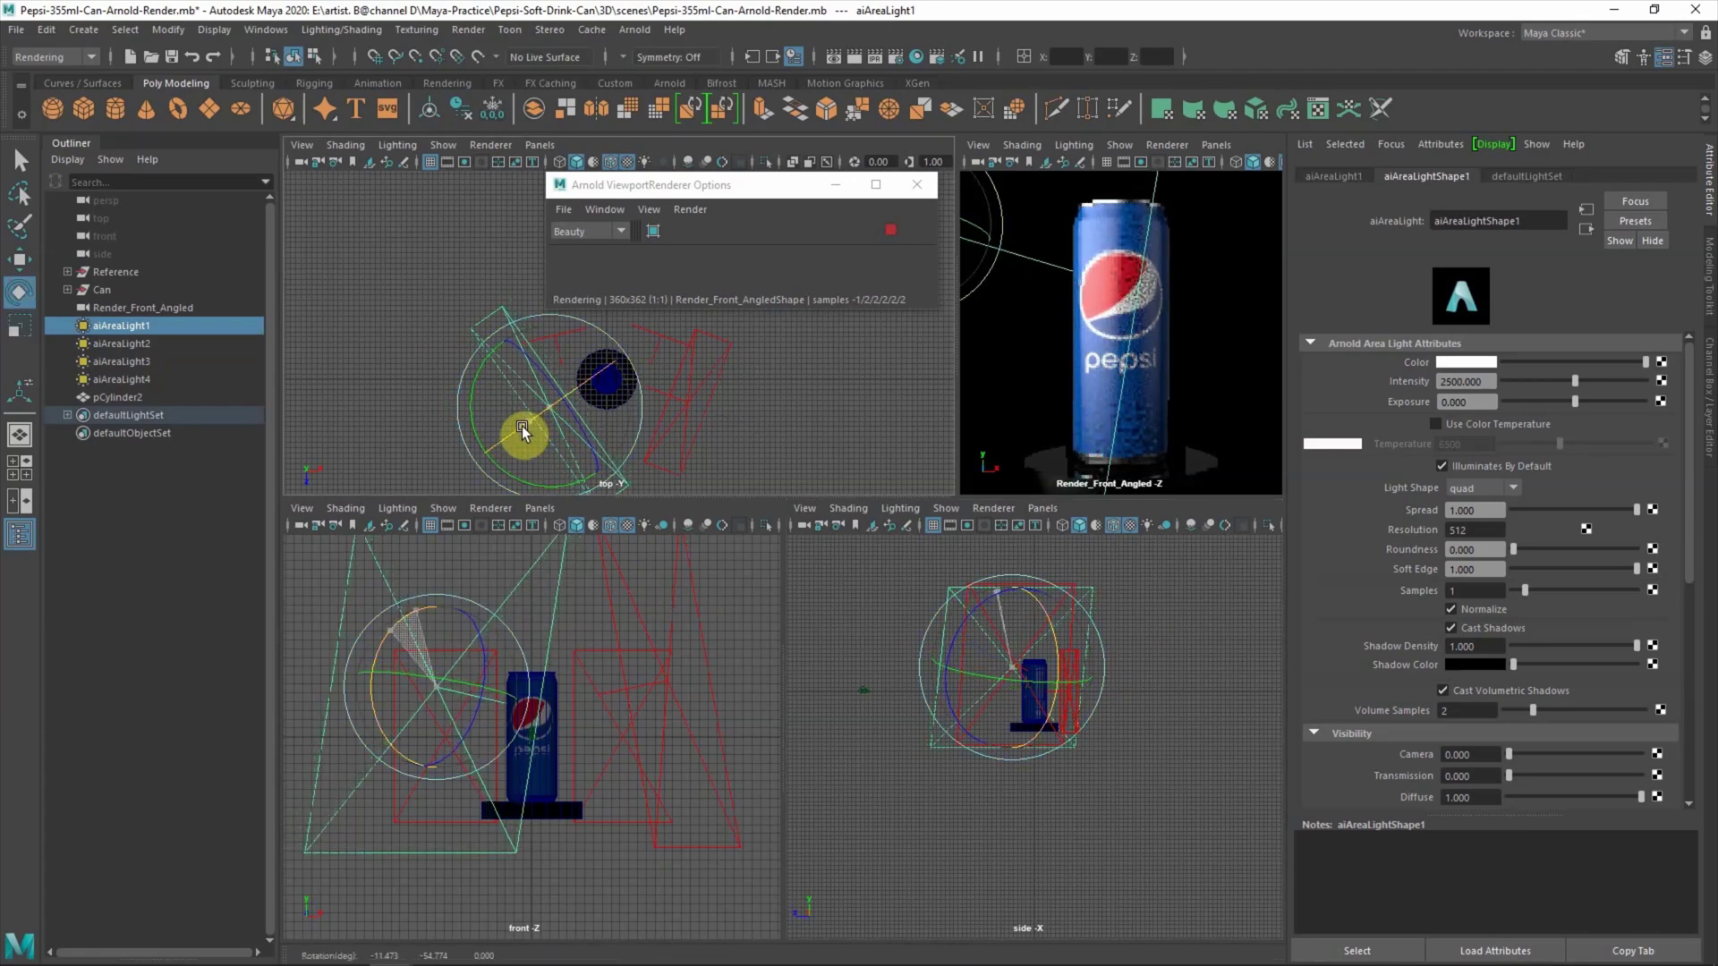
pyautogui.click(851, 614)
# - Enlarge aiAreaLight2 slightly and set its intensity to 400
pyautogui.click(642, 397)
pyautogui.press('r')
pyautogui.moveTo(1020, 582)
pyautogui.mouseDown()
pyautogui.moveTo(1023, 564)
pyautogui.moveTo(1026, 584)
pyautogui.mouseUp()
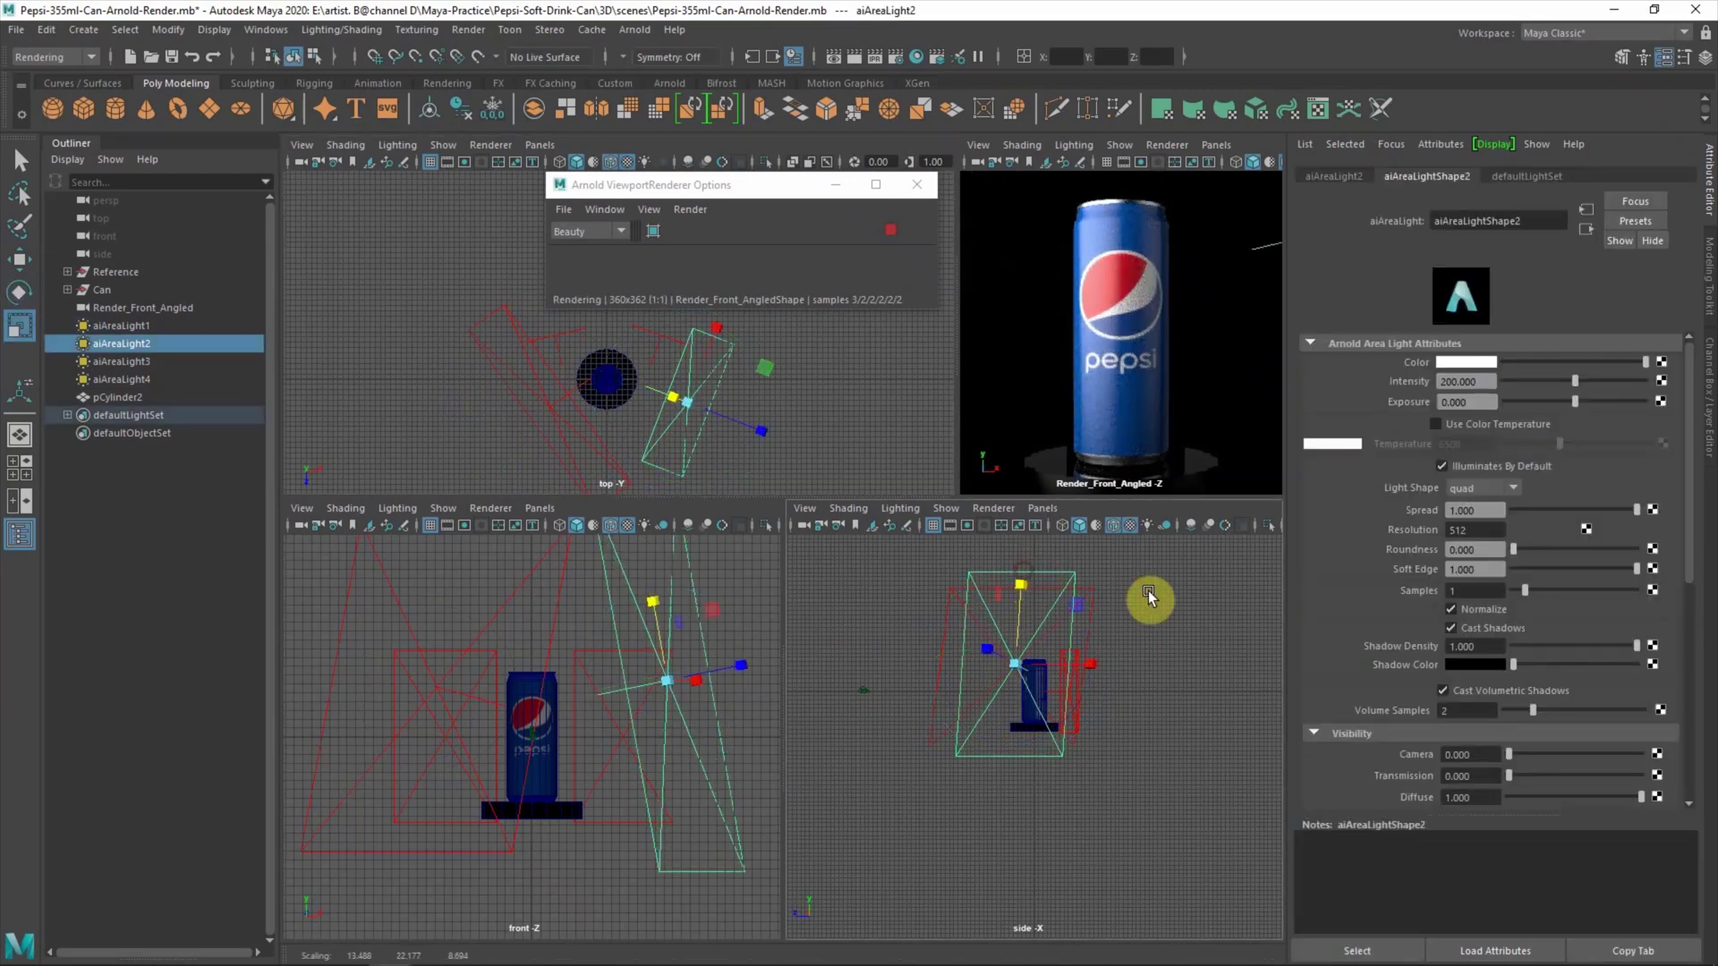
pyautogui.write('400')
pyautogui.press('Return')
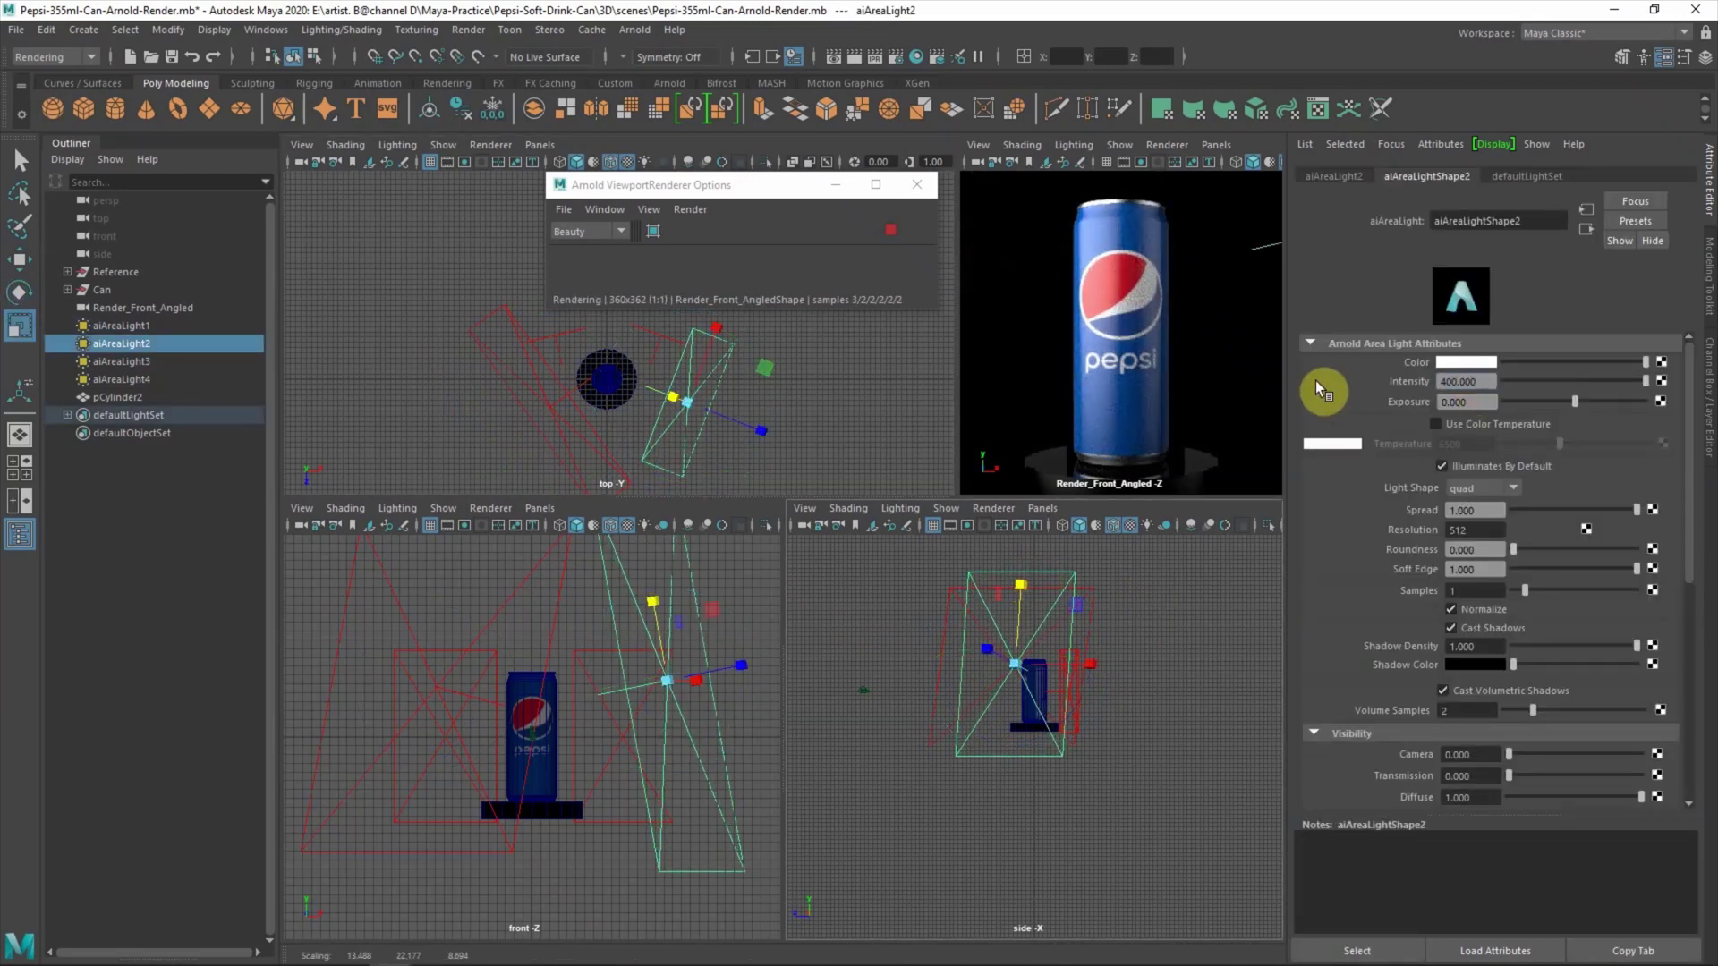
pyautogui.click(1143, 606)
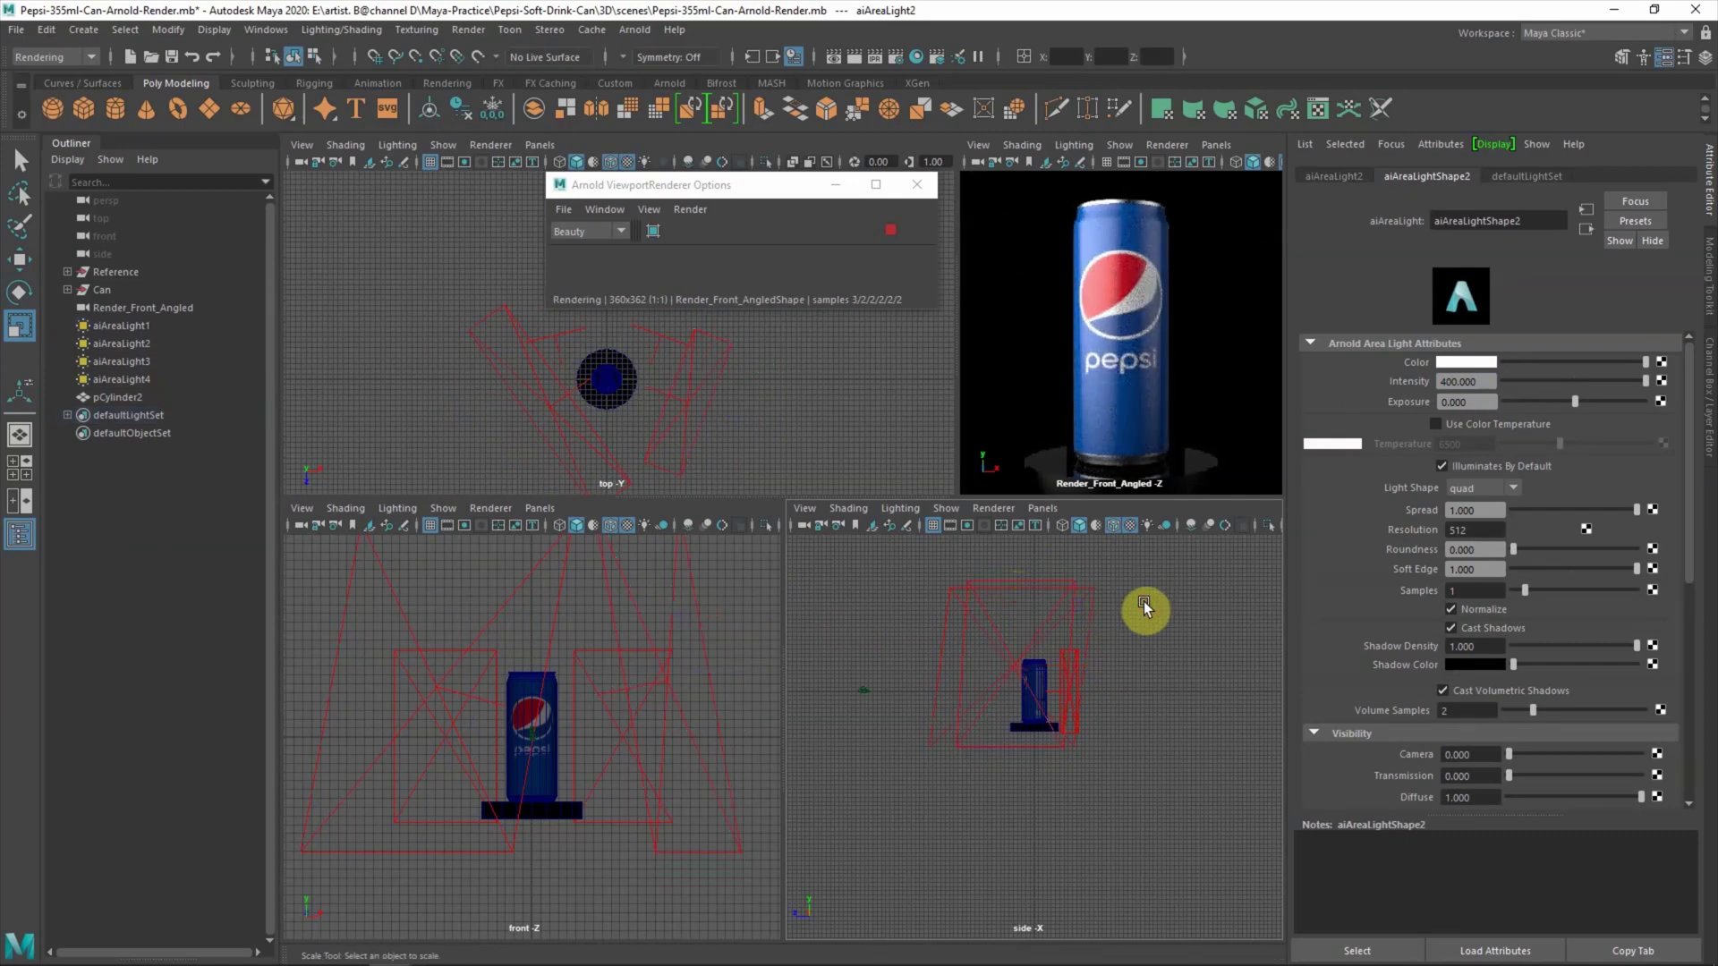
# - Temporarily hide aiAreaLight1 and aiAreaLight2, set aiAreaLight4's intensity to 20, and show both hidden lights again
pyautogui.click(579, 365)
pyautogui.keyDown('shift'); pyautogui.click(658, 449); pyautogui.keyUp('shift')
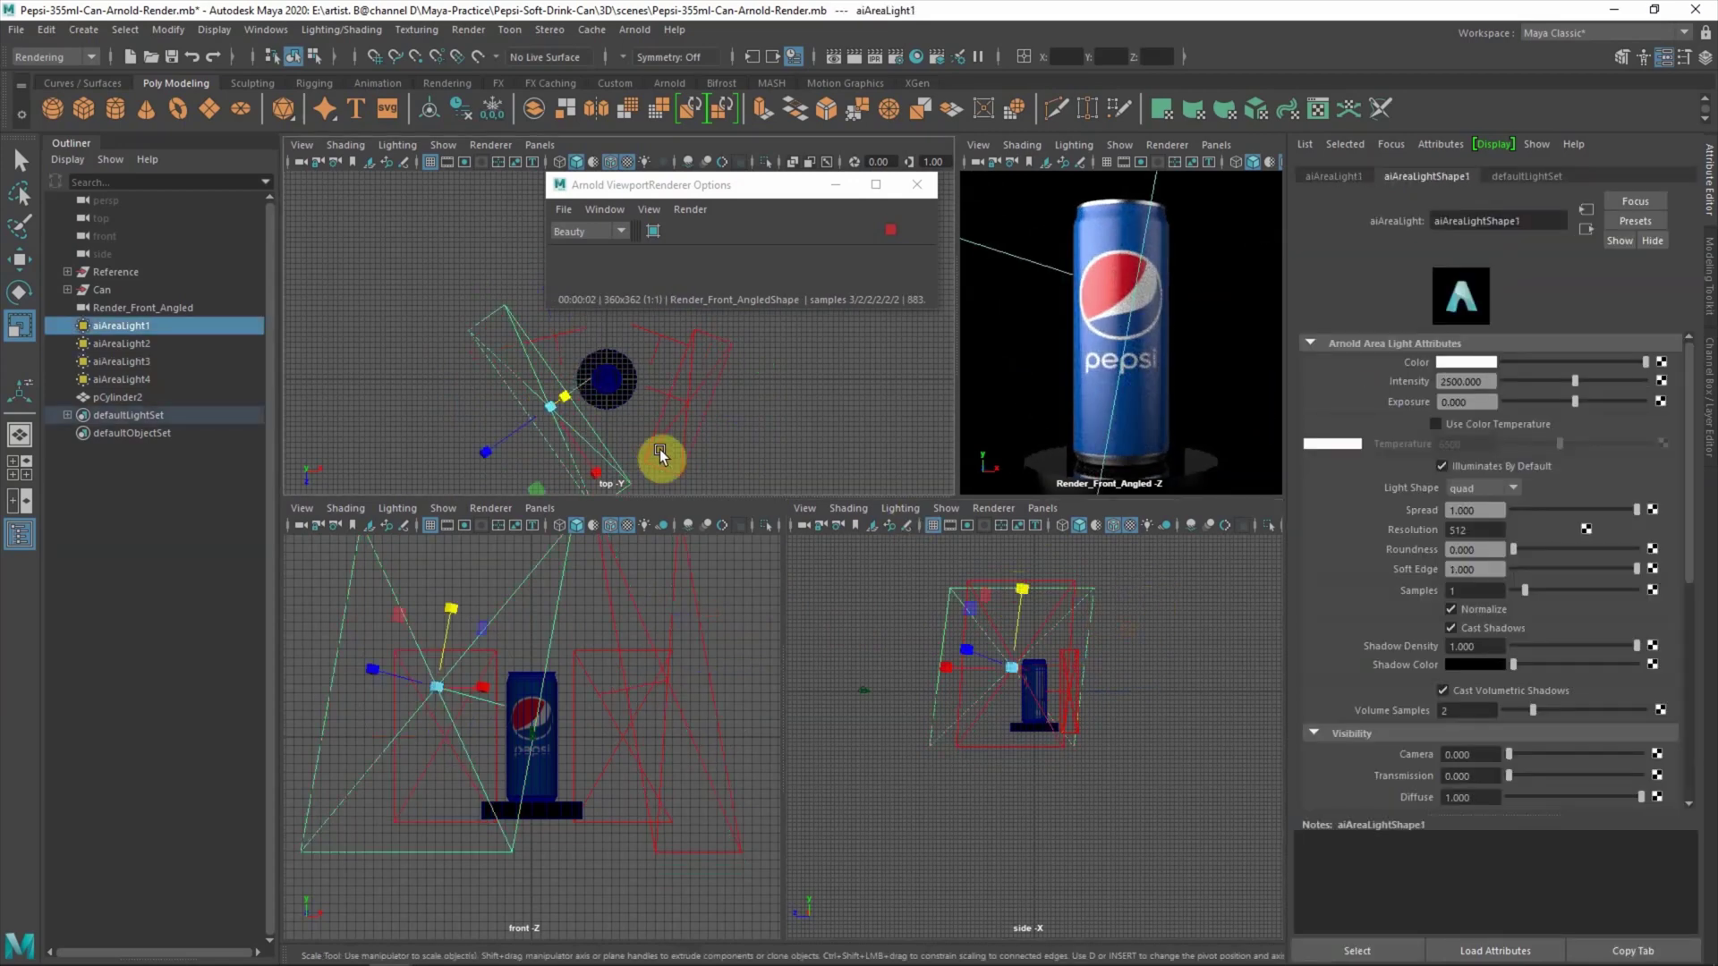
pyautogui.hotkey('ctrl', 'h')
pyautogui.click(535, 349)
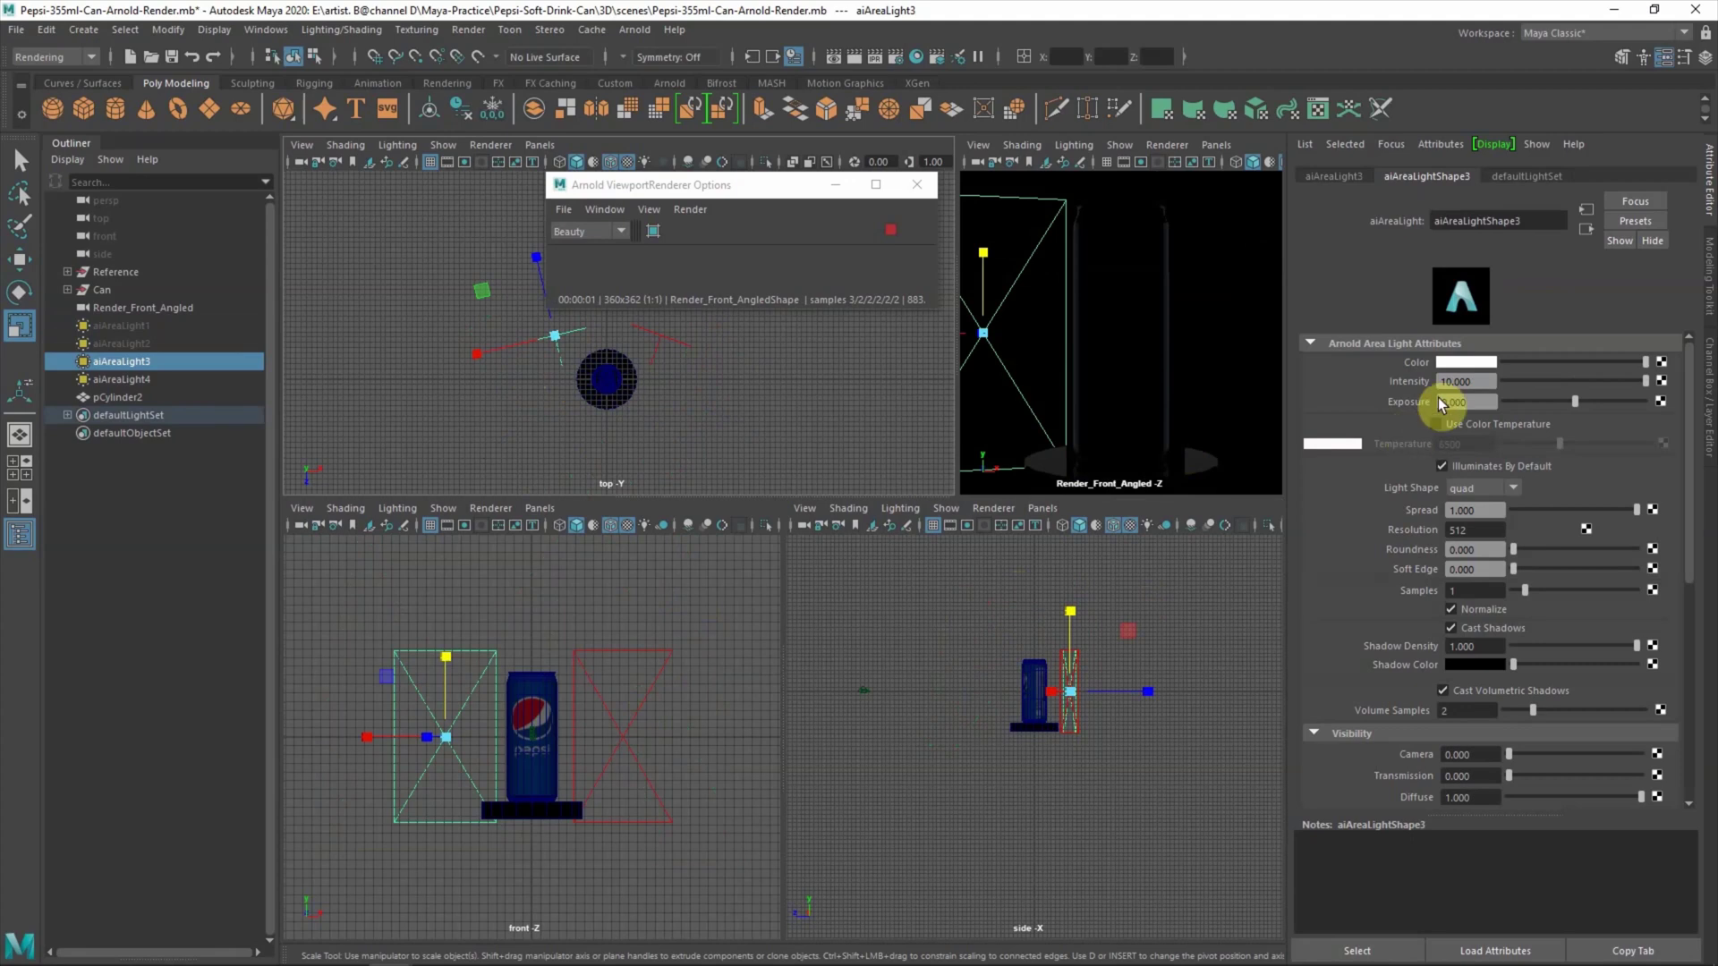
pyautogui.moveTo(1443, 384); pyautogui.dragTo(1339, 378)
pyautogui.click(682, 353)
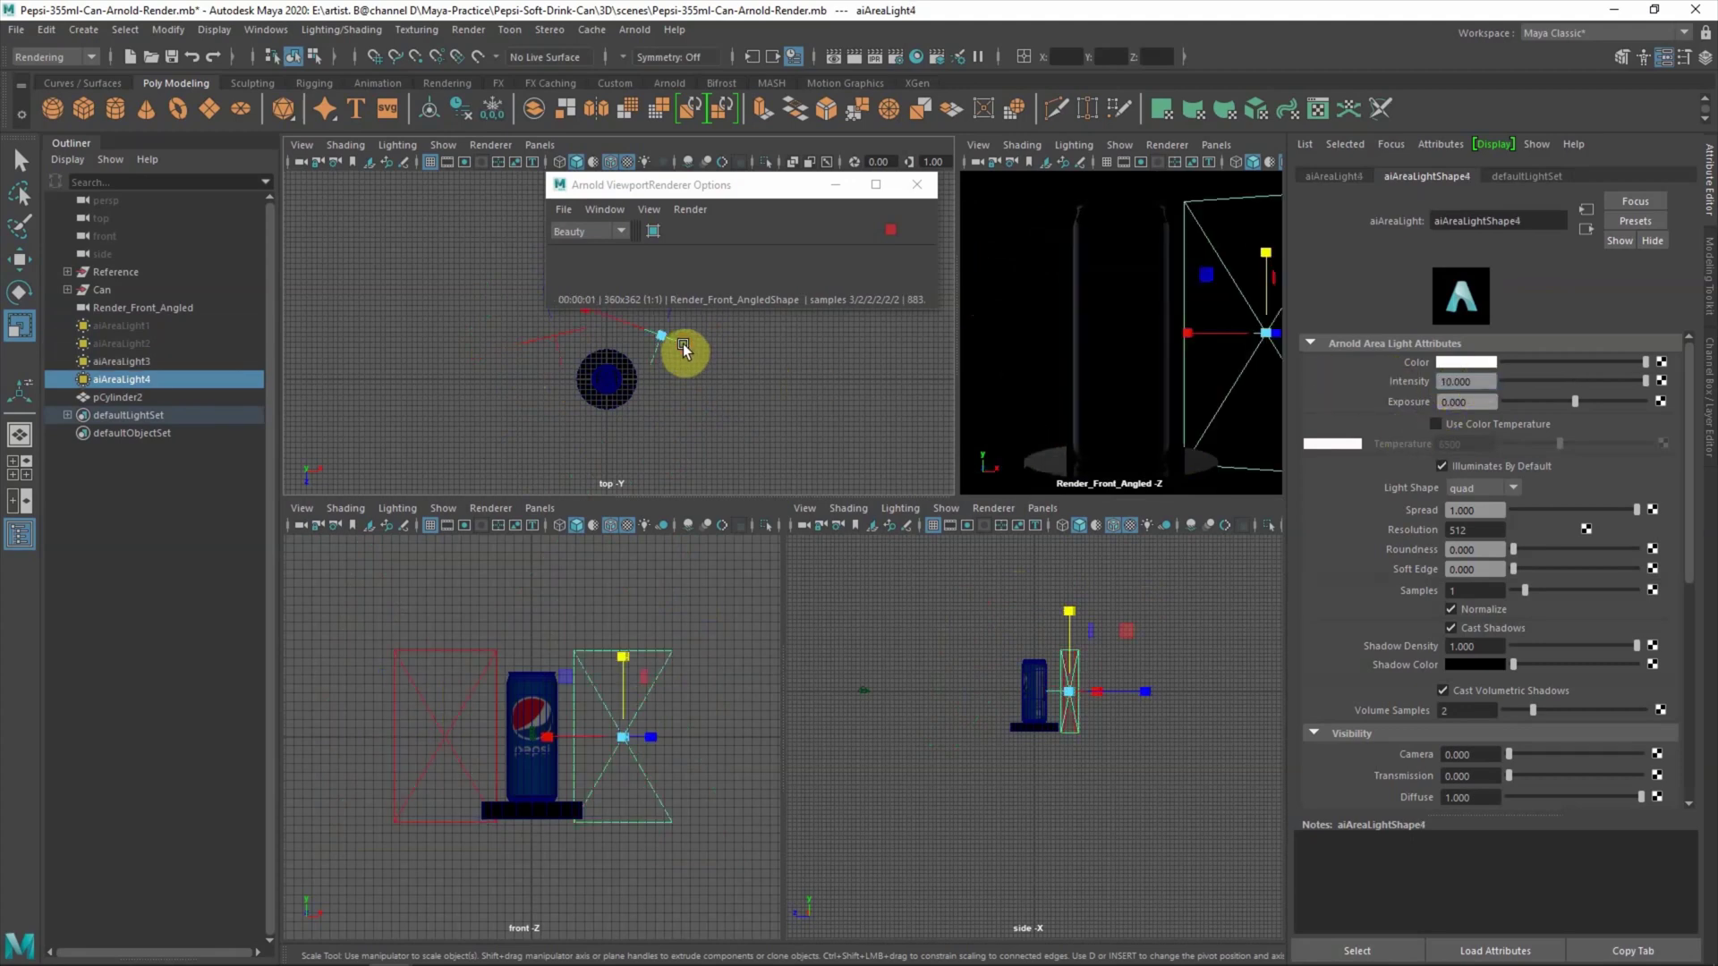
pyautogui.write('20')
pyautogui.press('Return')
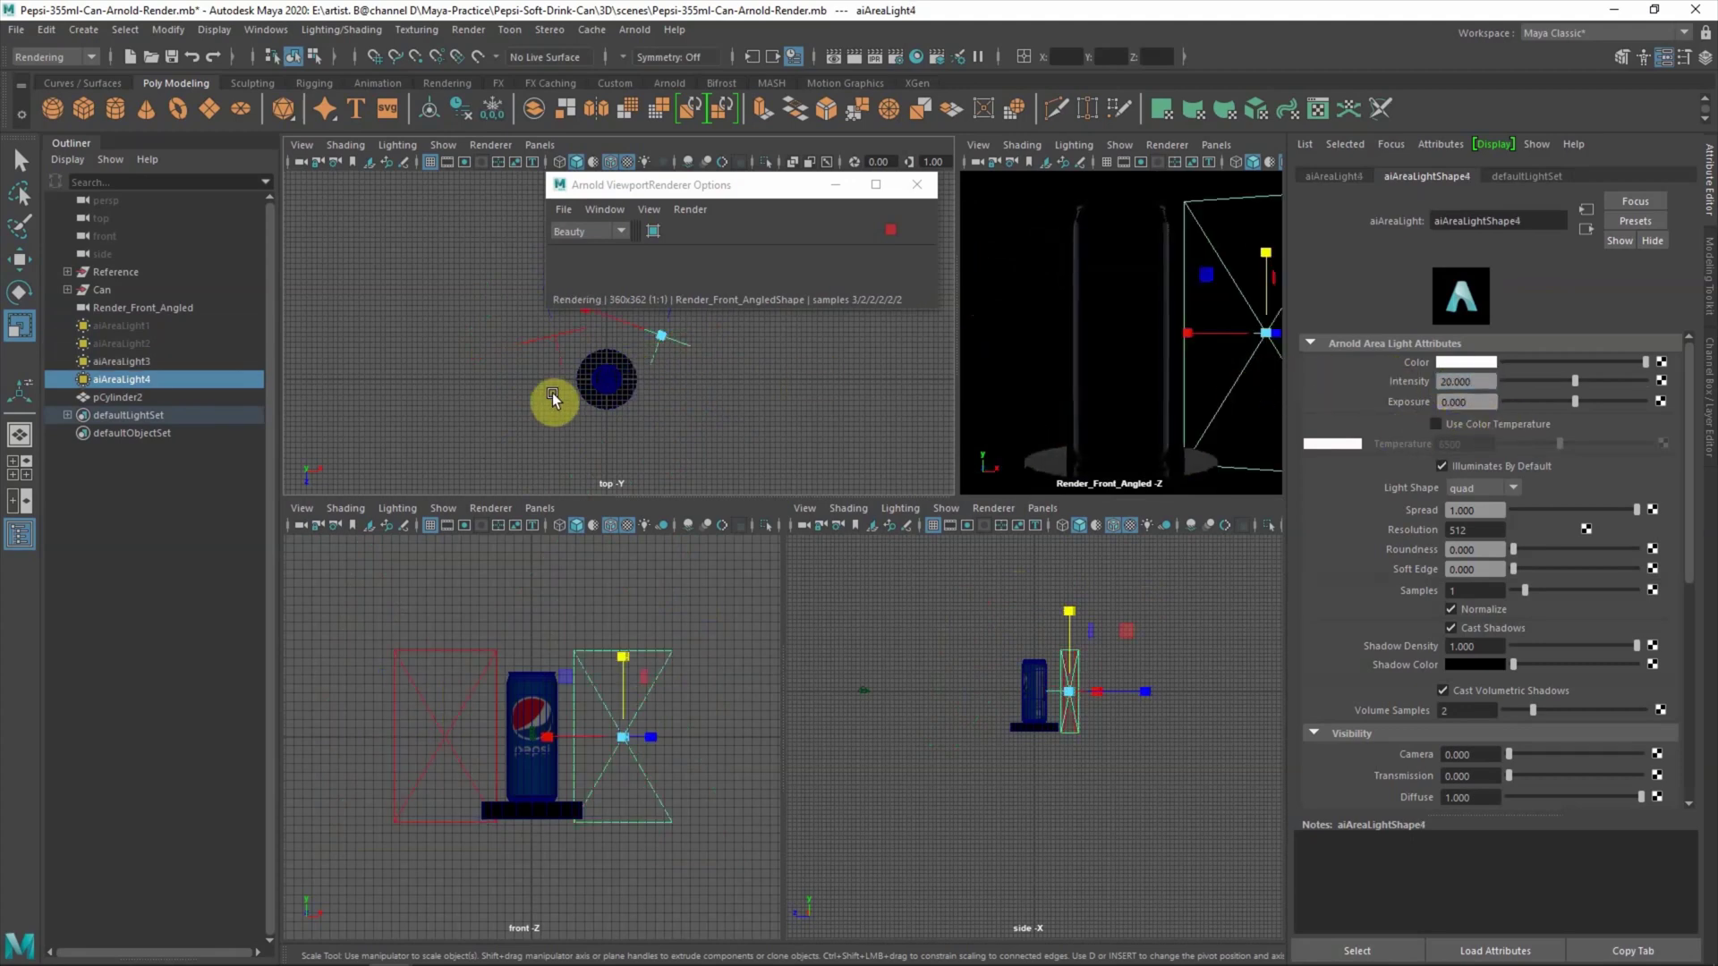
pyautogui.moveTo(120, 342); pyautogui.dragTo(126, 327)
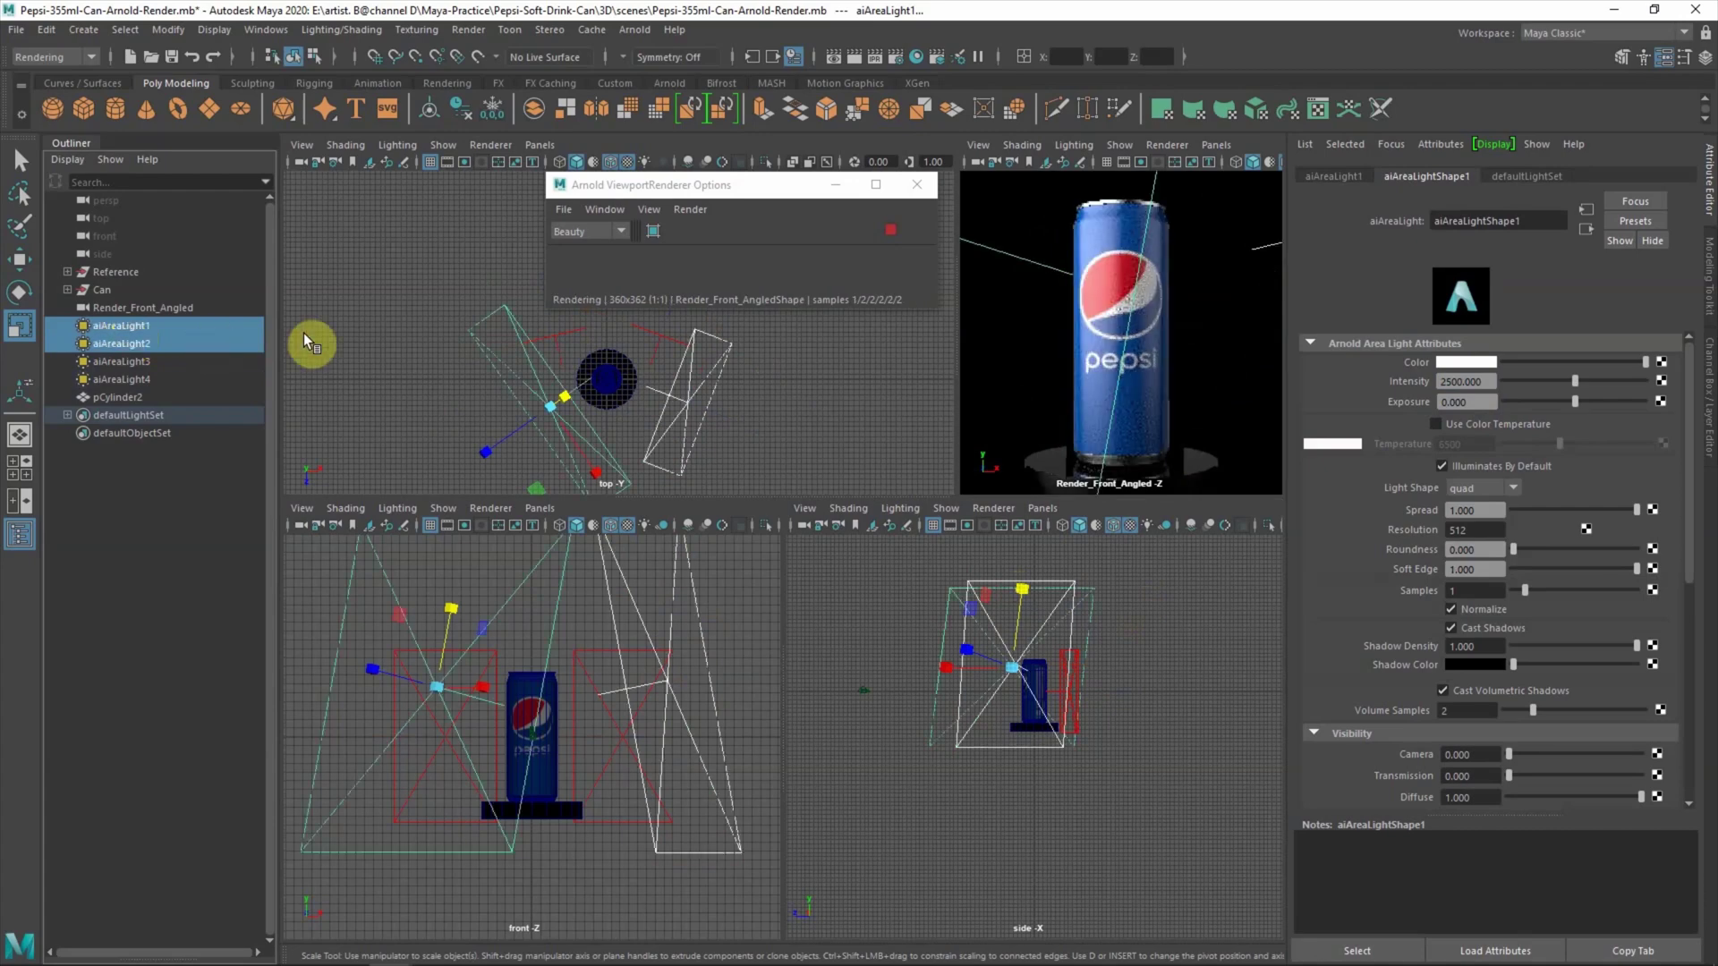
pyautogui.click(414, 309)
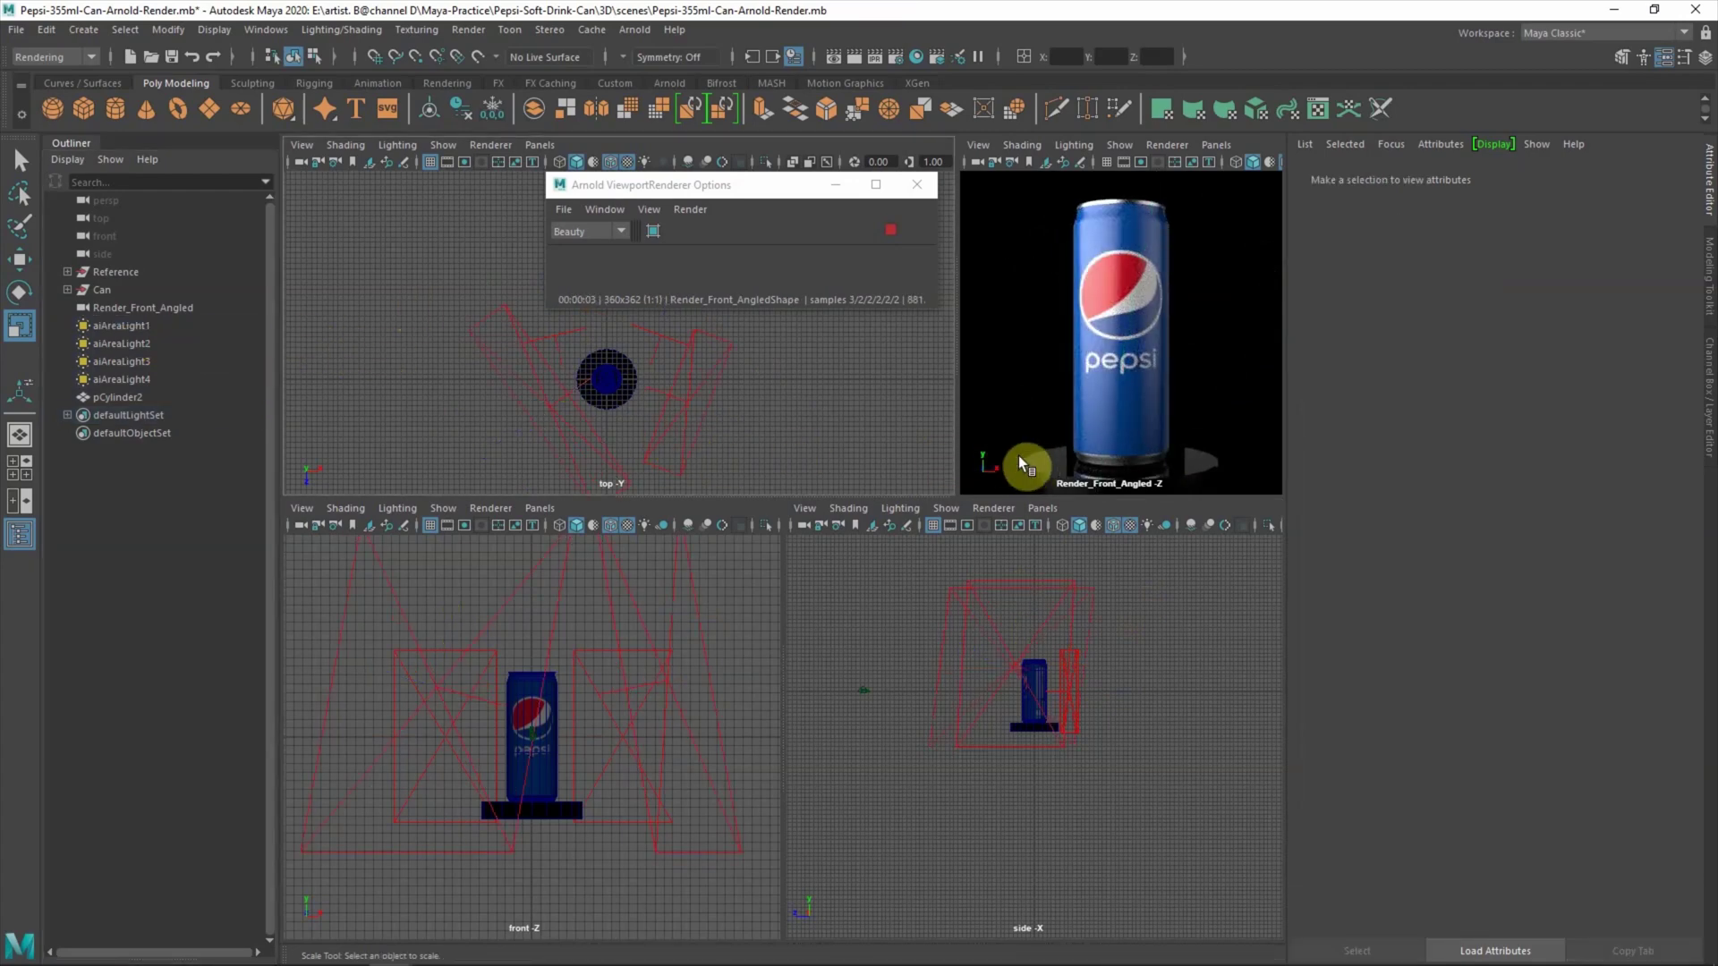
# - Turn off Primary Visibility for the base cylinder pCylinder2
pyautogui.click(1043, 465)
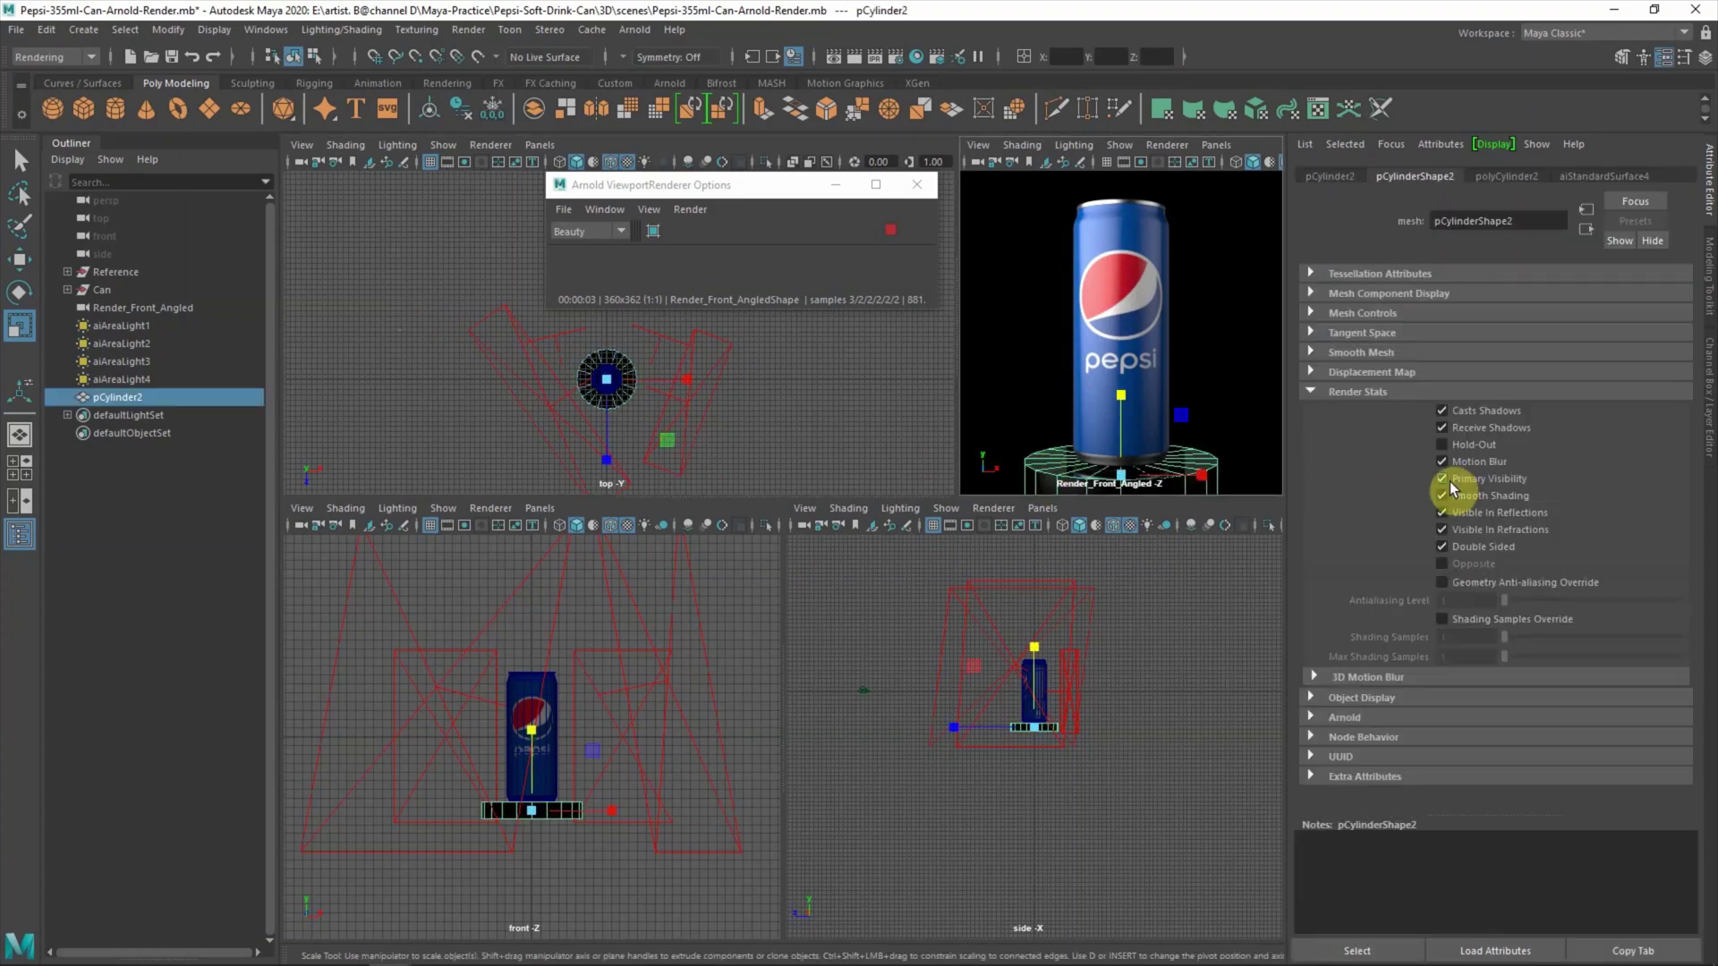
pyautogui.click(1204, 553)
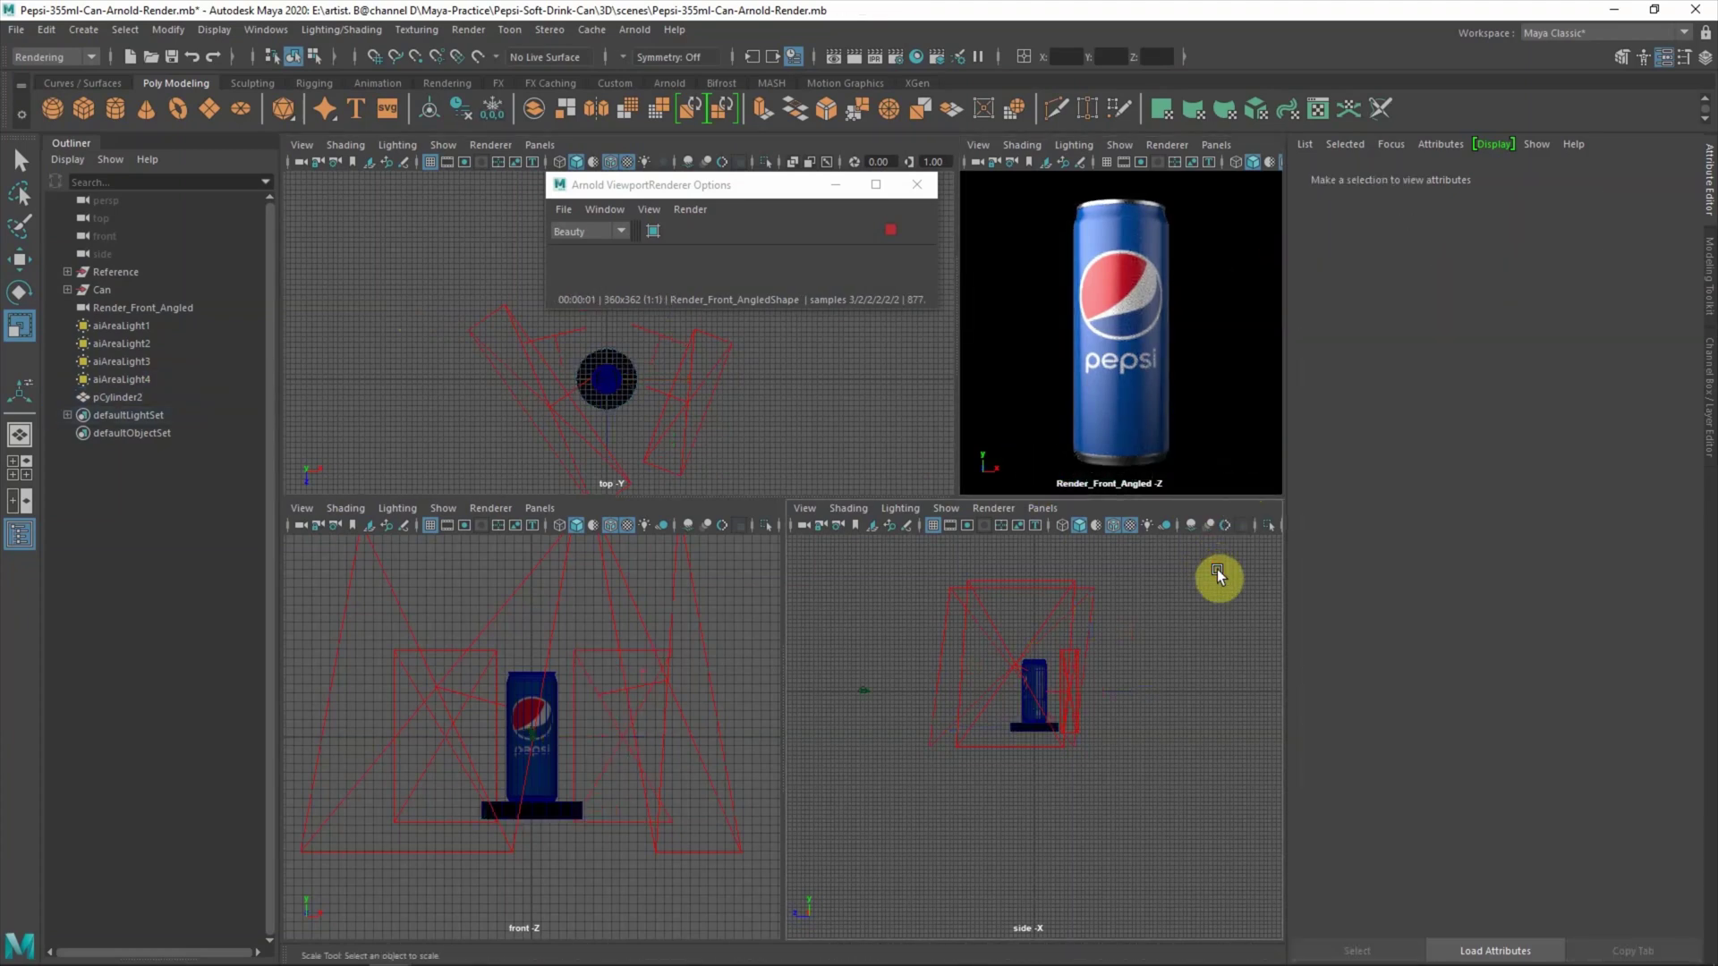
# - Set the metalness of the can_body material aiStandardSurface3 to 0.25
pyautogui.click(1162, 407)
pyautogui.click(1675, 178)
pyautogui.click(1634, 179)
pyautogui.click(1465, 445)
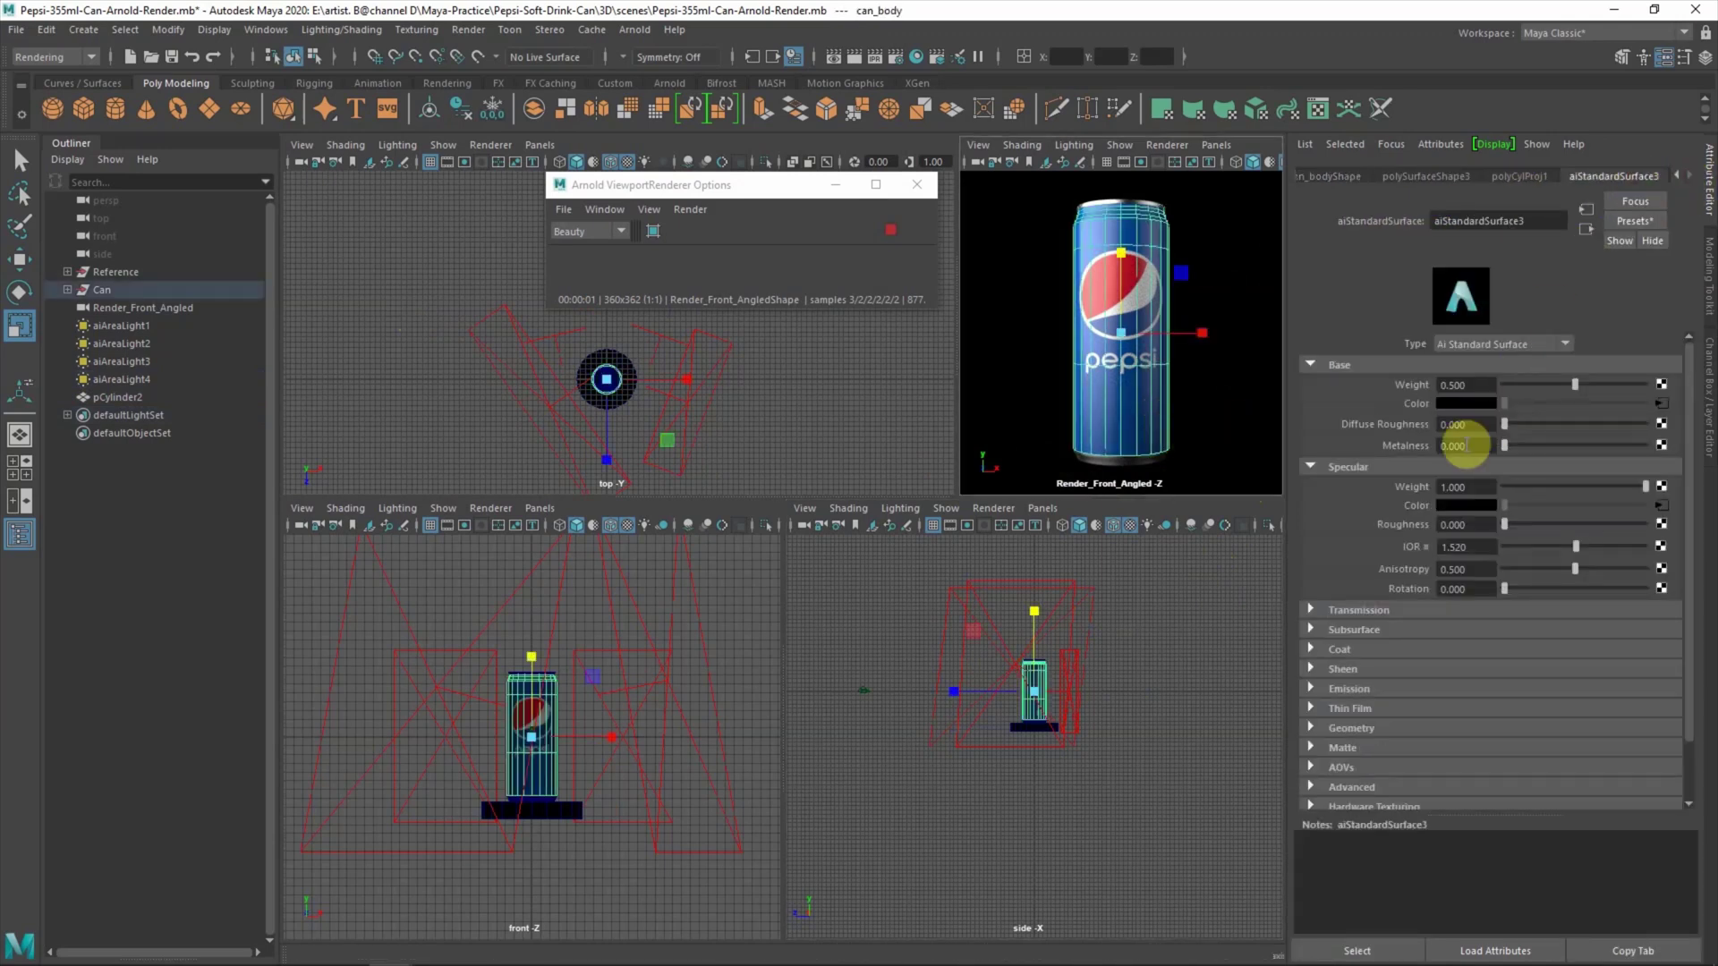
pyautogui.write('0.')
pyautogui.press('Return')
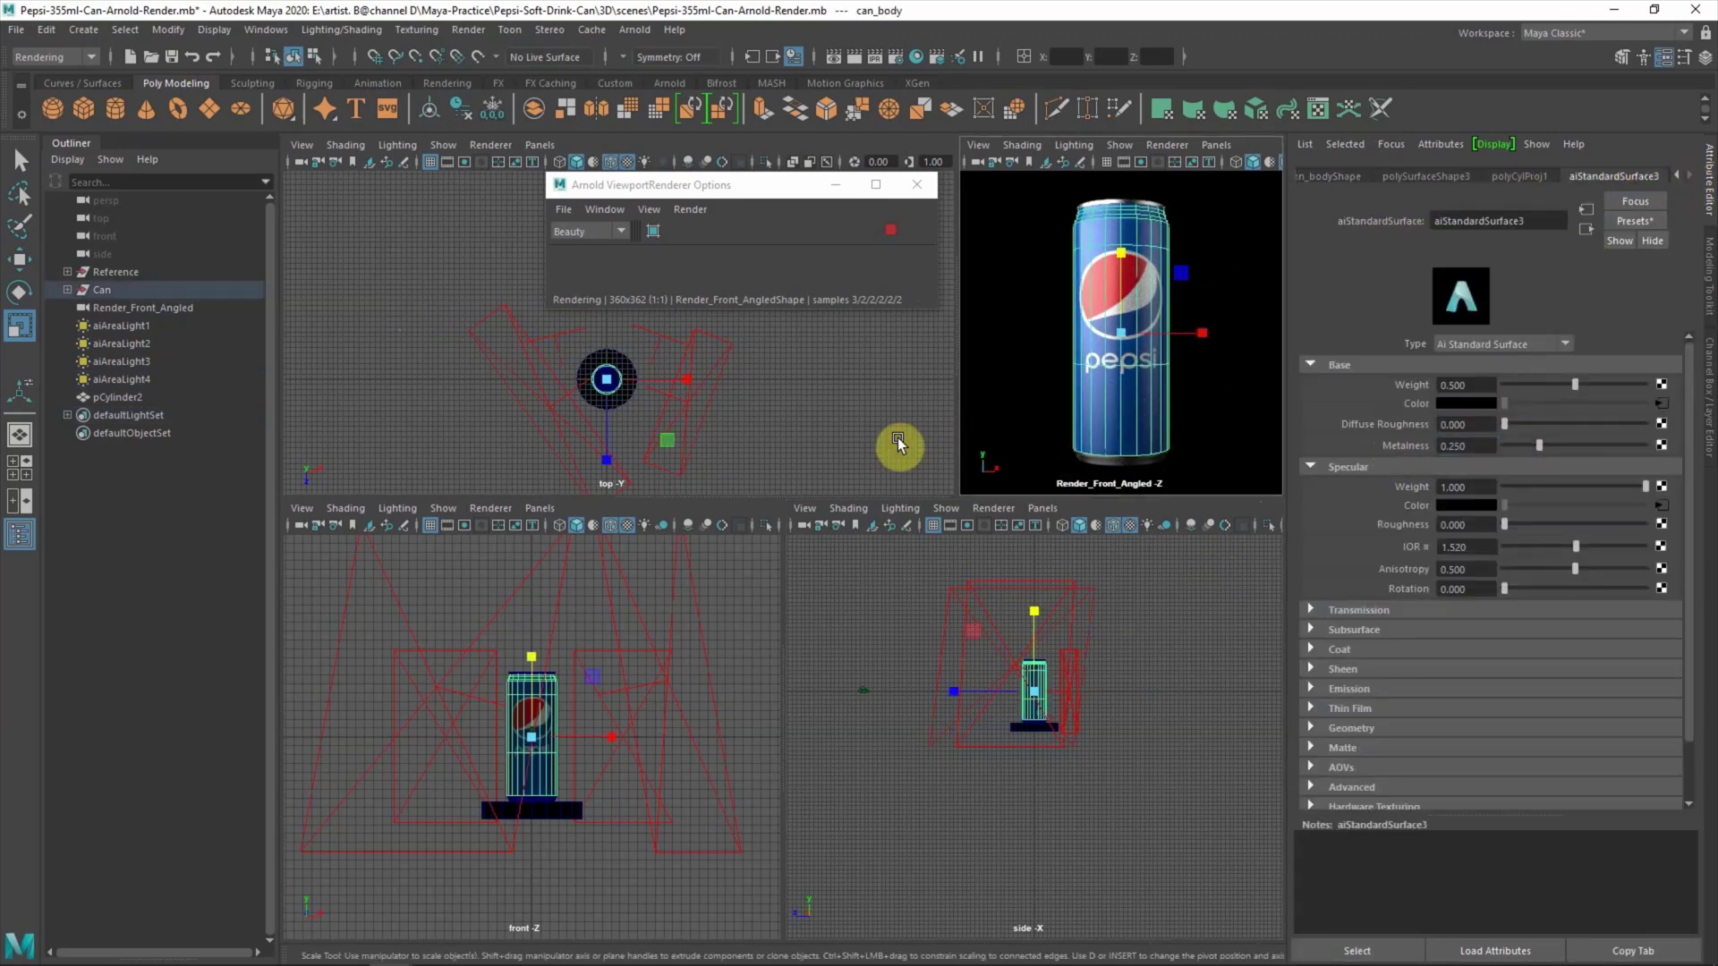
pyautogui.click(899, 445)
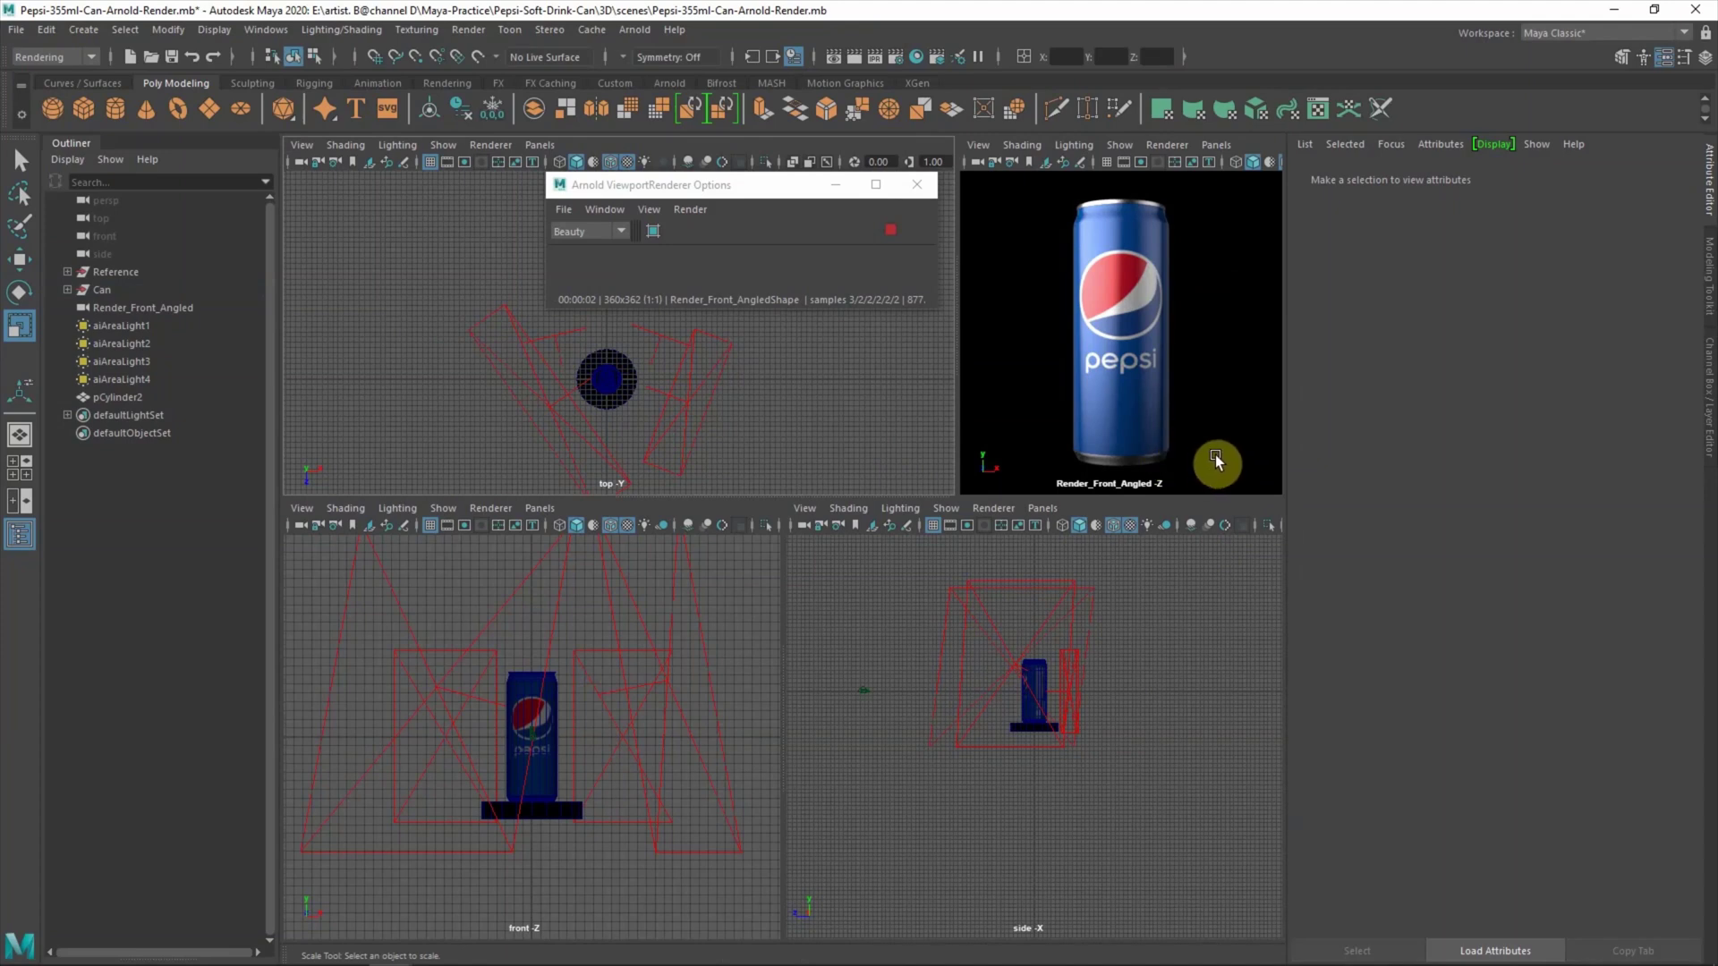
# - Stop the Arnold viewport render and paste a copy of the can_body mesh into the scene
pyautogui.click(67, 289)
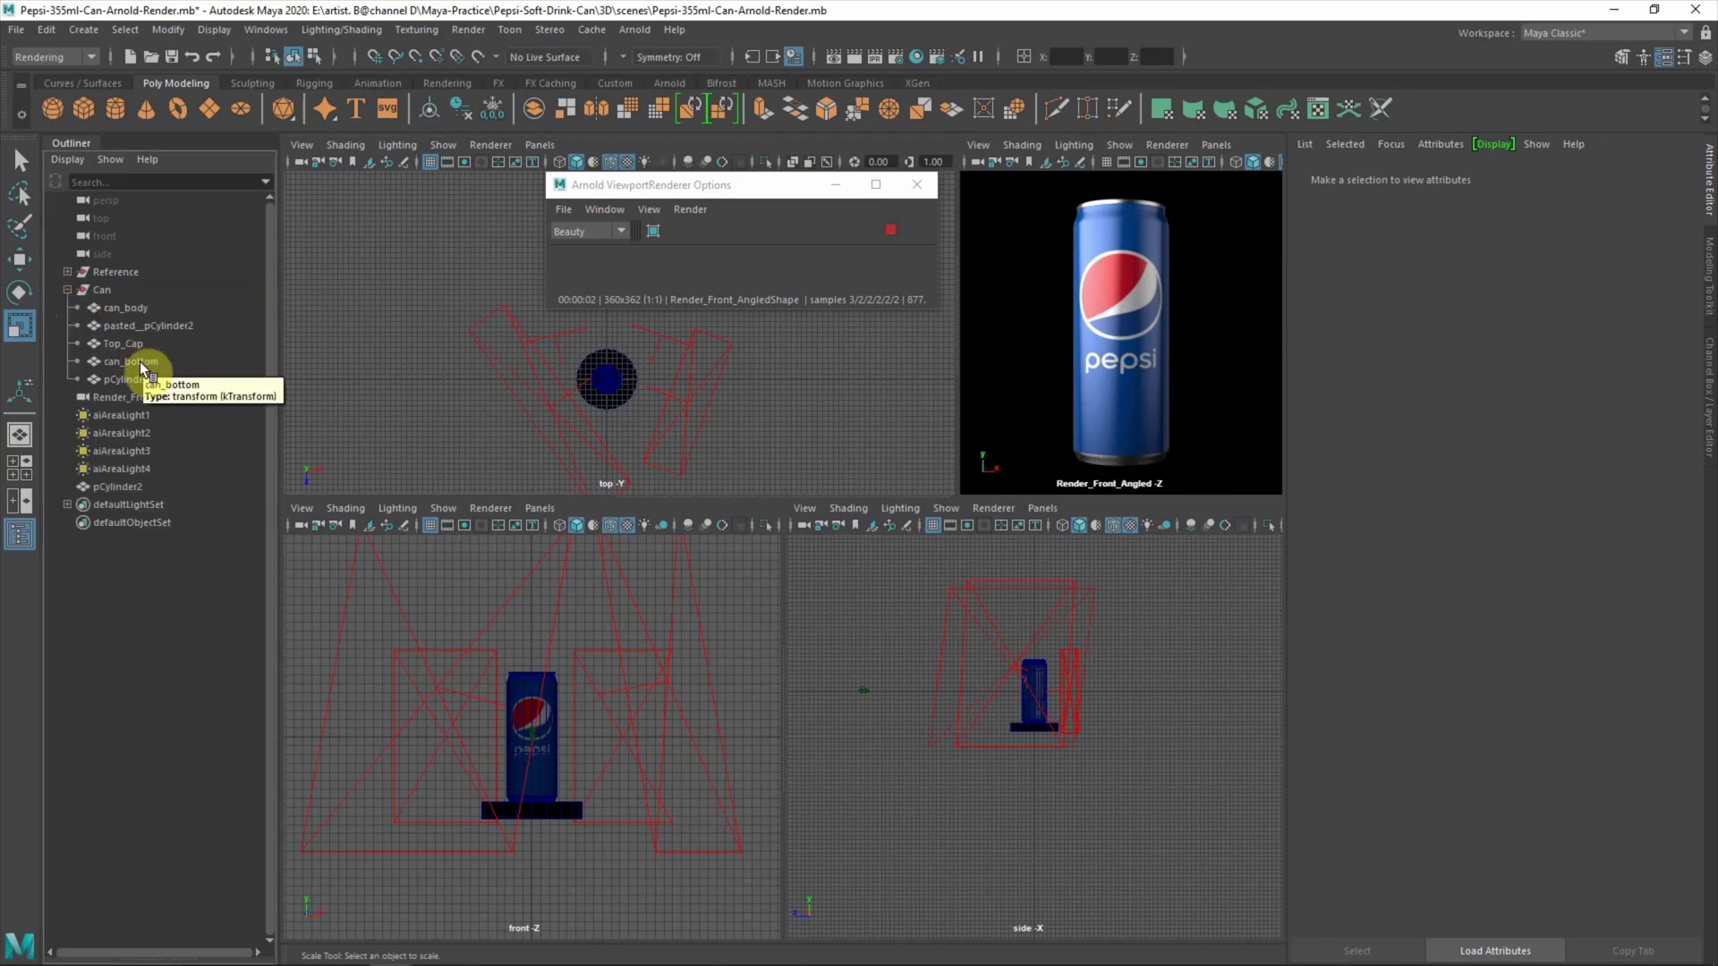
pyautogui.click(890, 230)
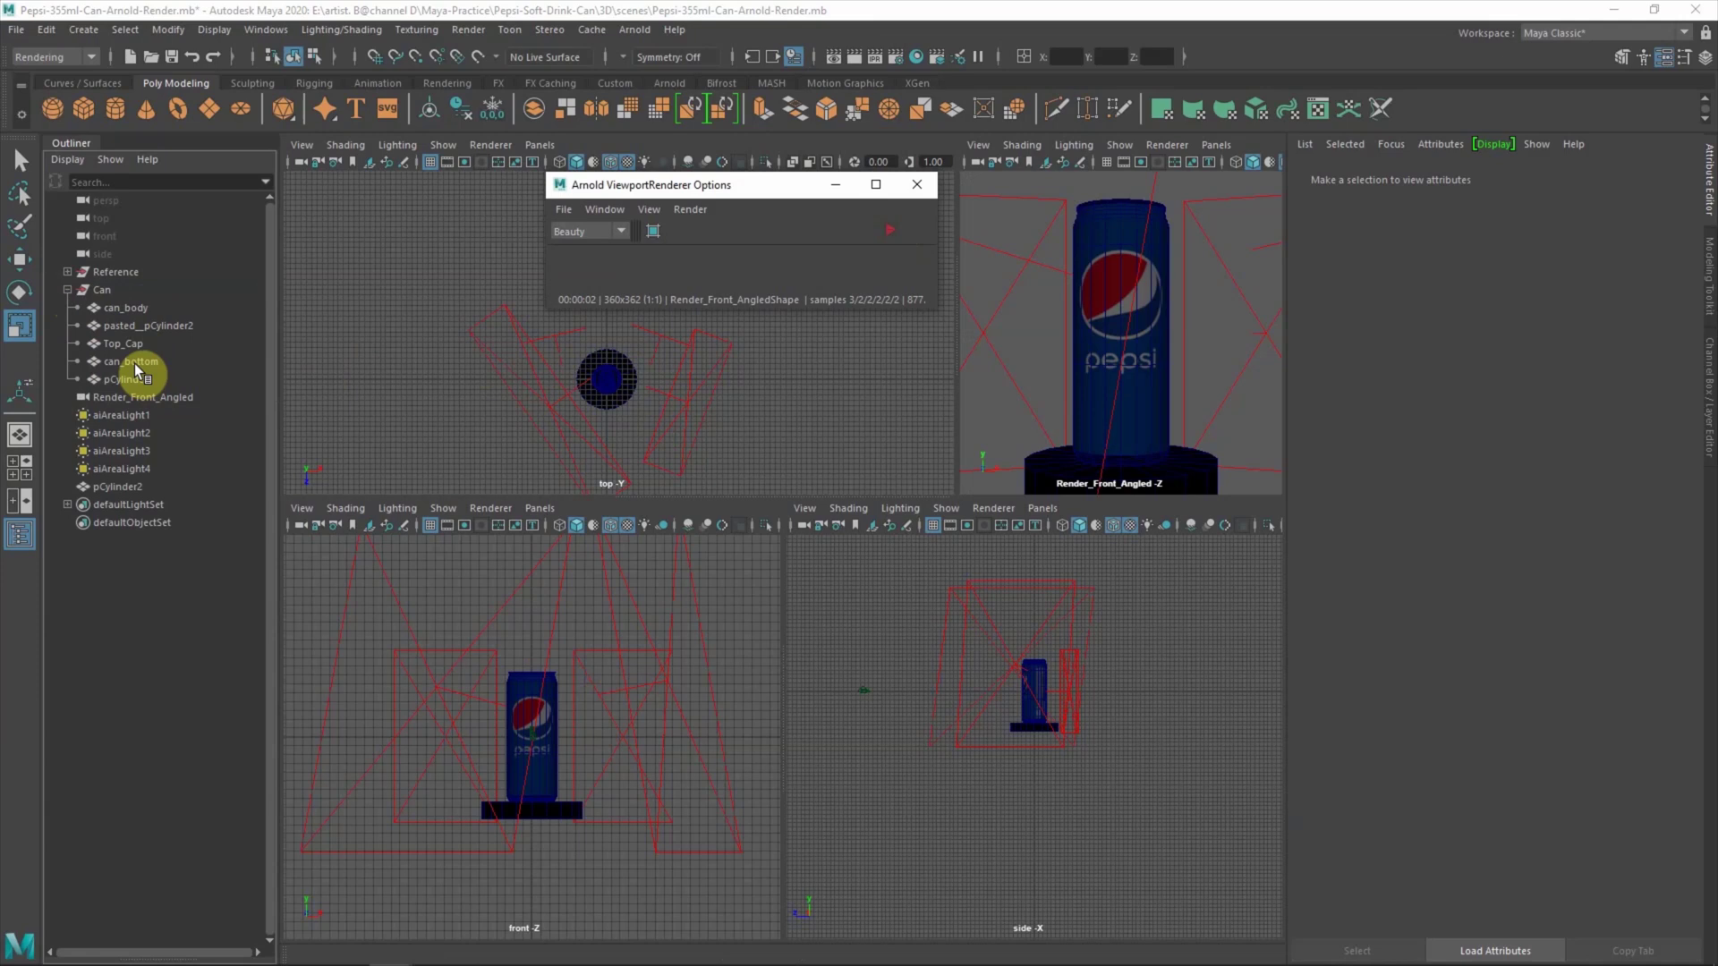
pyautogui.click(134, 308)
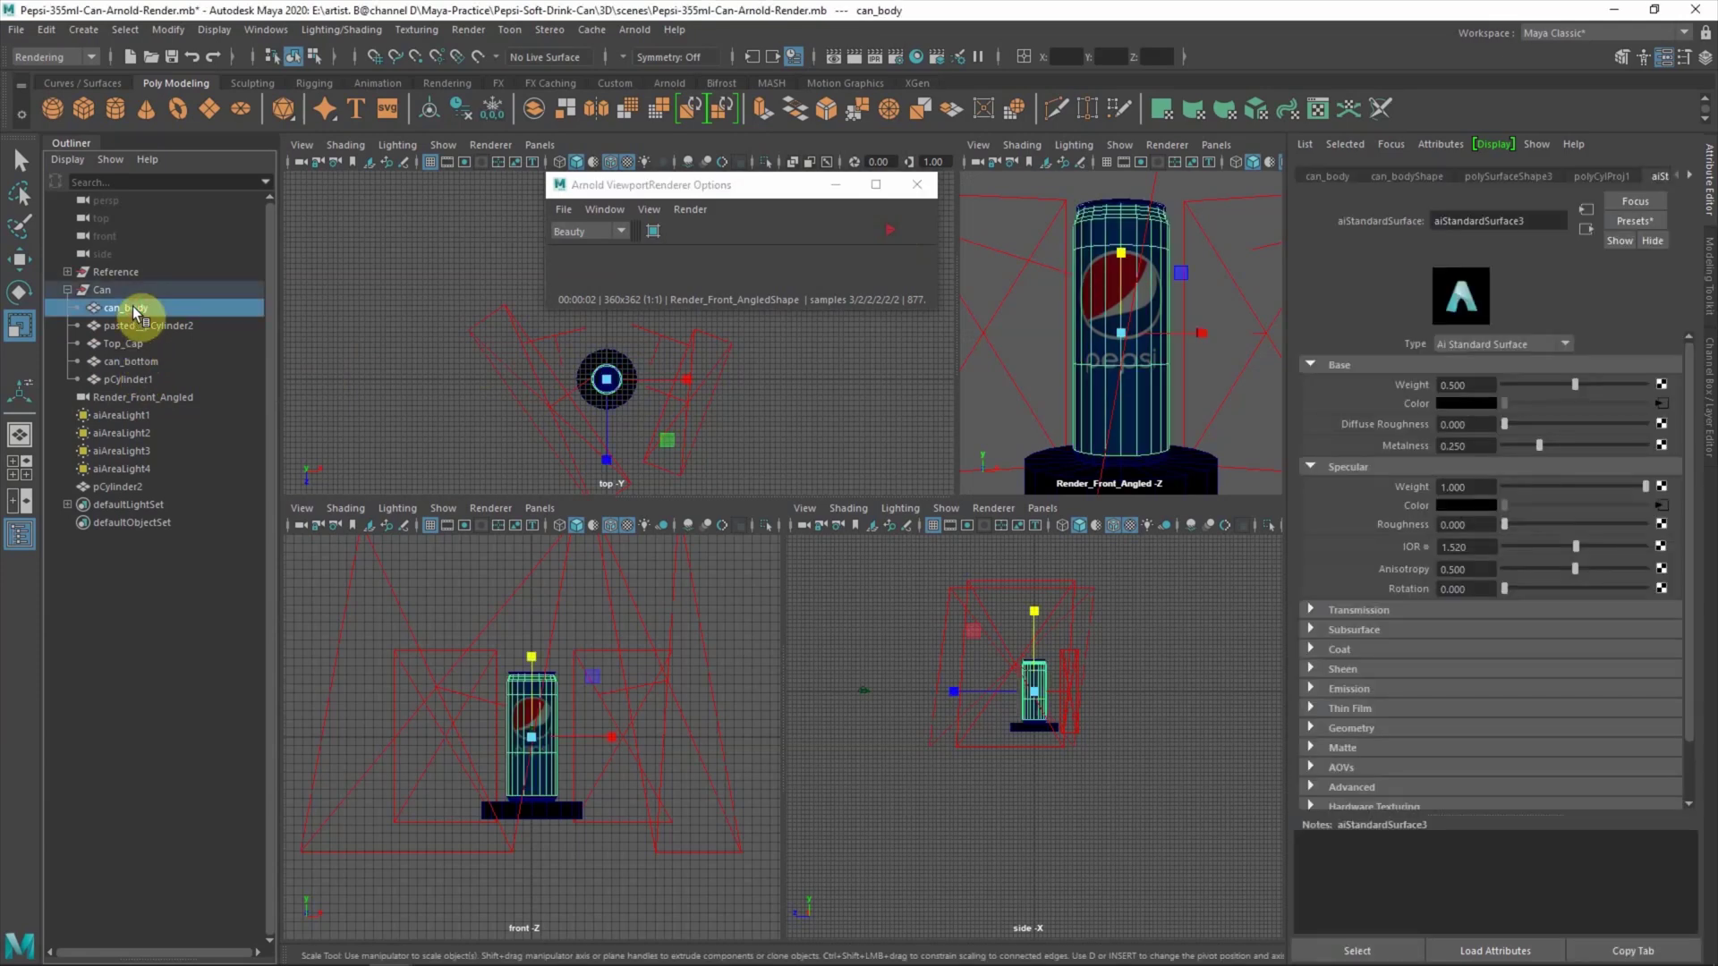
pyautogui.hotkey('ctrl', 'v')
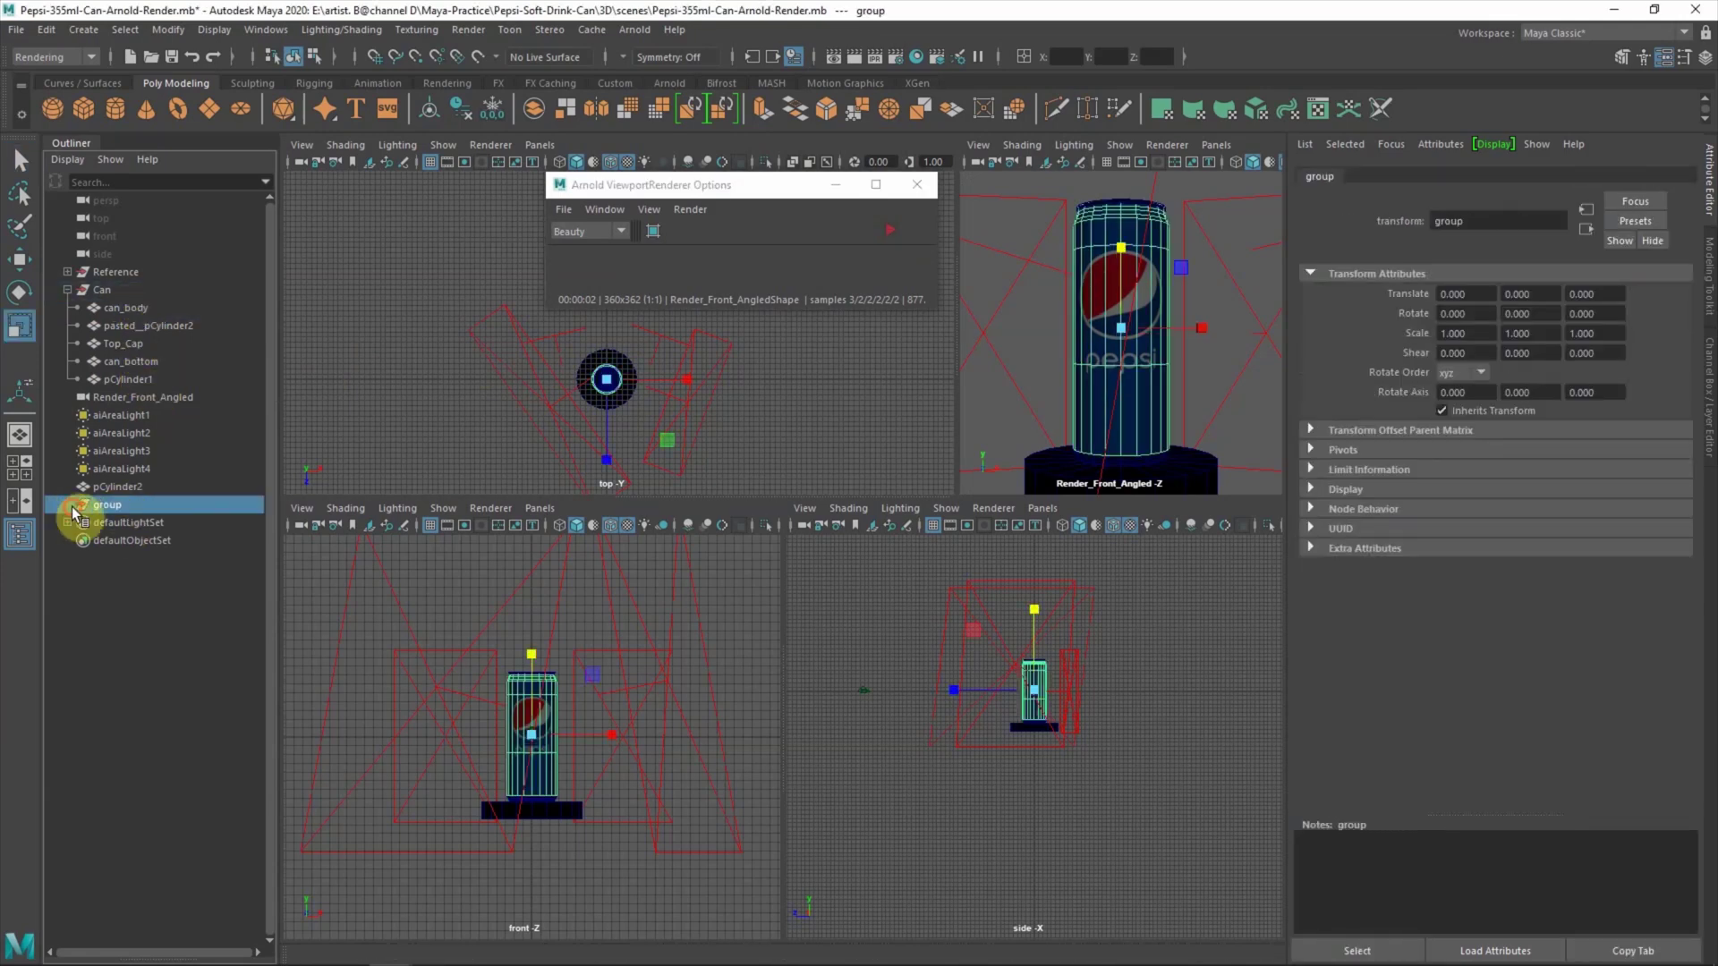
# - Move the pasted can body out of its parent groups in the Outliner and delete the leftover empty groups
pyautogui.moveTo(125, 529); pyautogui.dragTo(138, 601, button='middle')
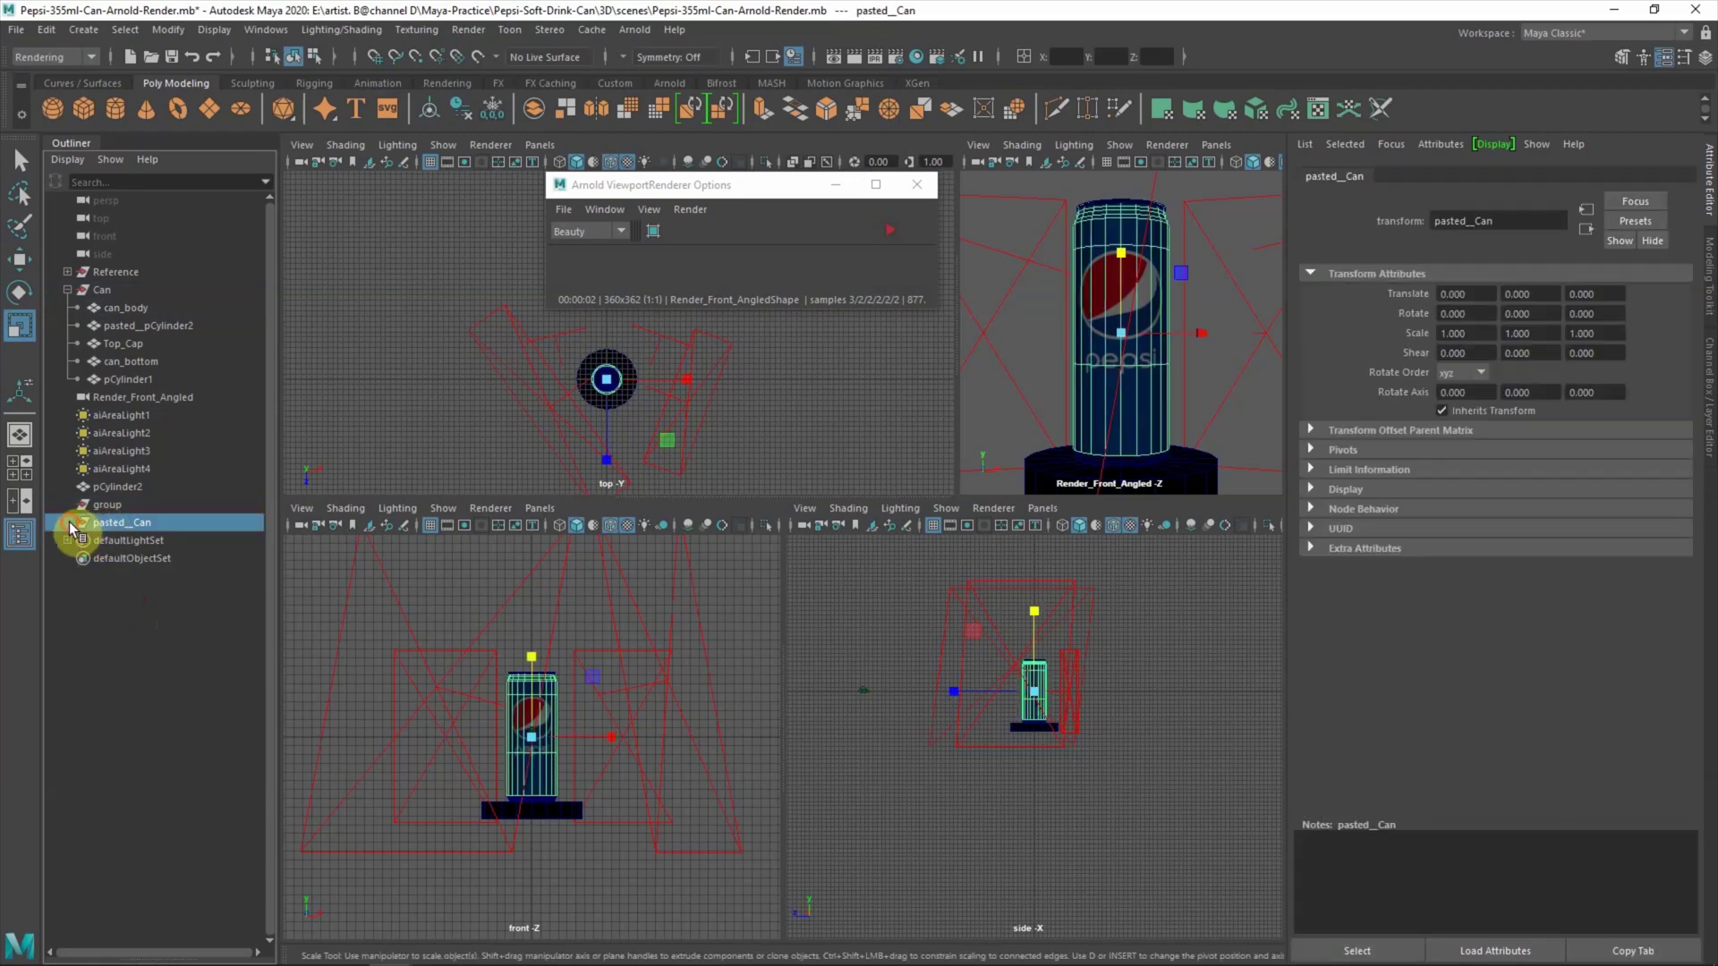
pyautogui.click(68, 522)
pyautogui.click(114, 541)
pyautogui.moveTo(121, 522); pyautogui.dragTo(126, 515, button='middle')
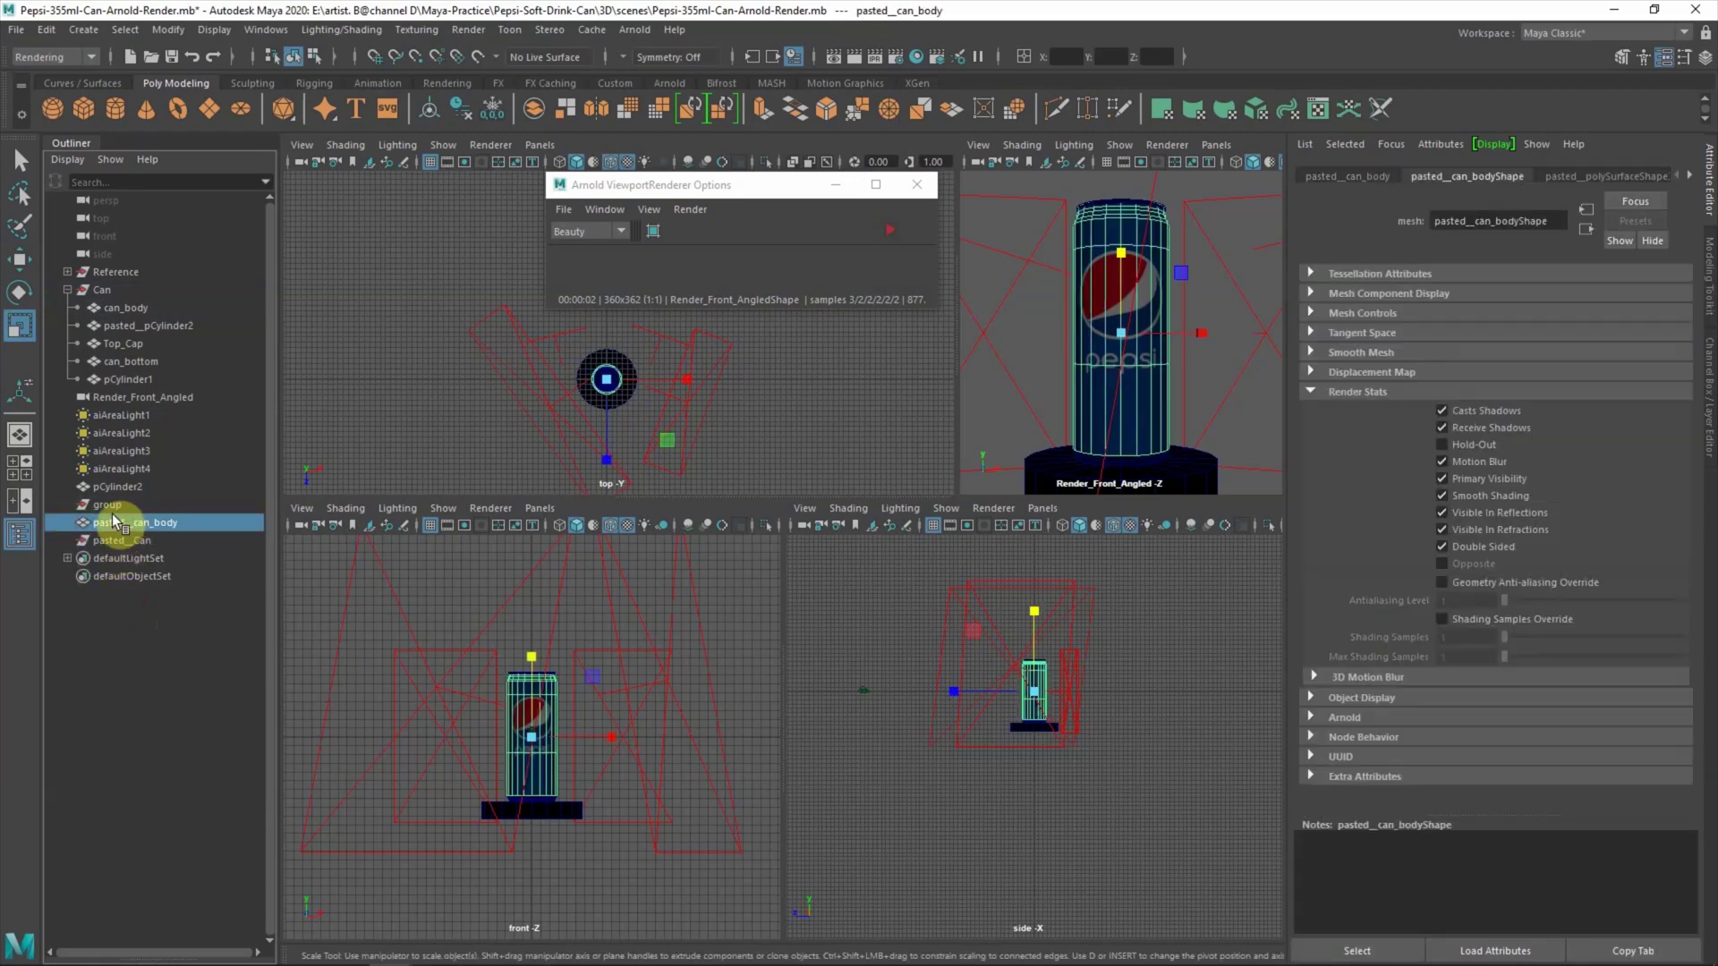
pyautogui.click(110, 506)
pyautogui.press('Delete')
# - Rename the pasted can body mesh Condensed_Water
pyautogui.click(107, 506)
pyautogui.doubleClick(108, 507)
pyautogui.write('Cc')
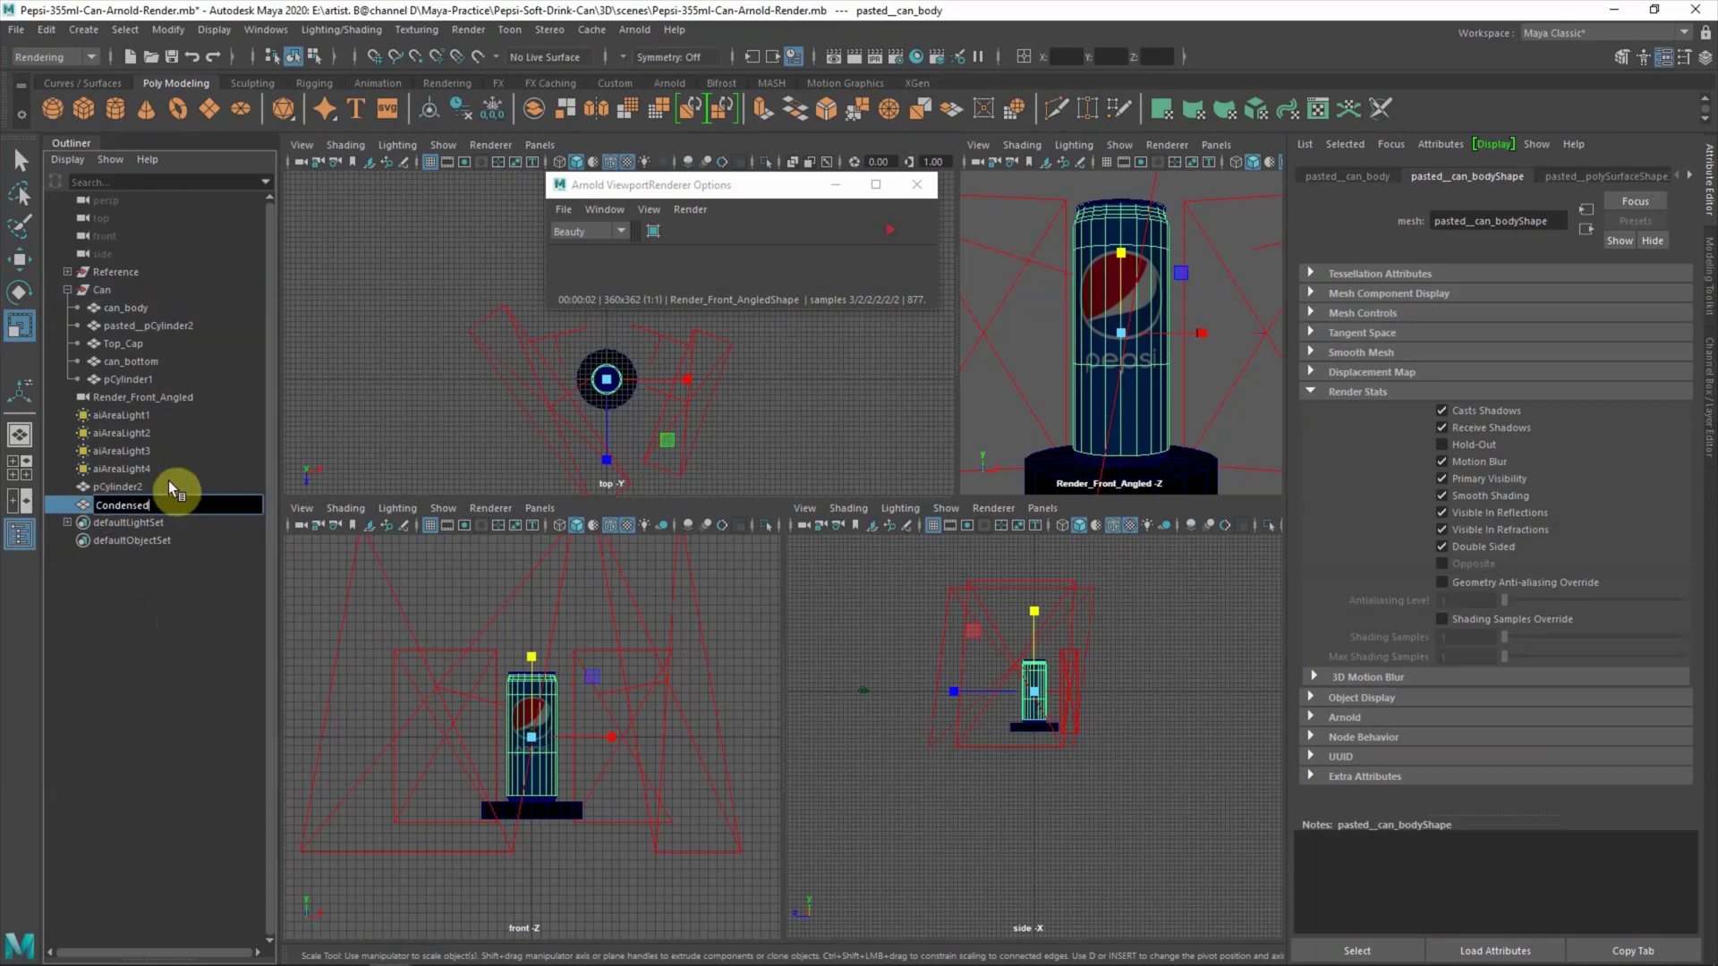
pyautogui.write('ndensed_Water')
pyautogui.press('Return')
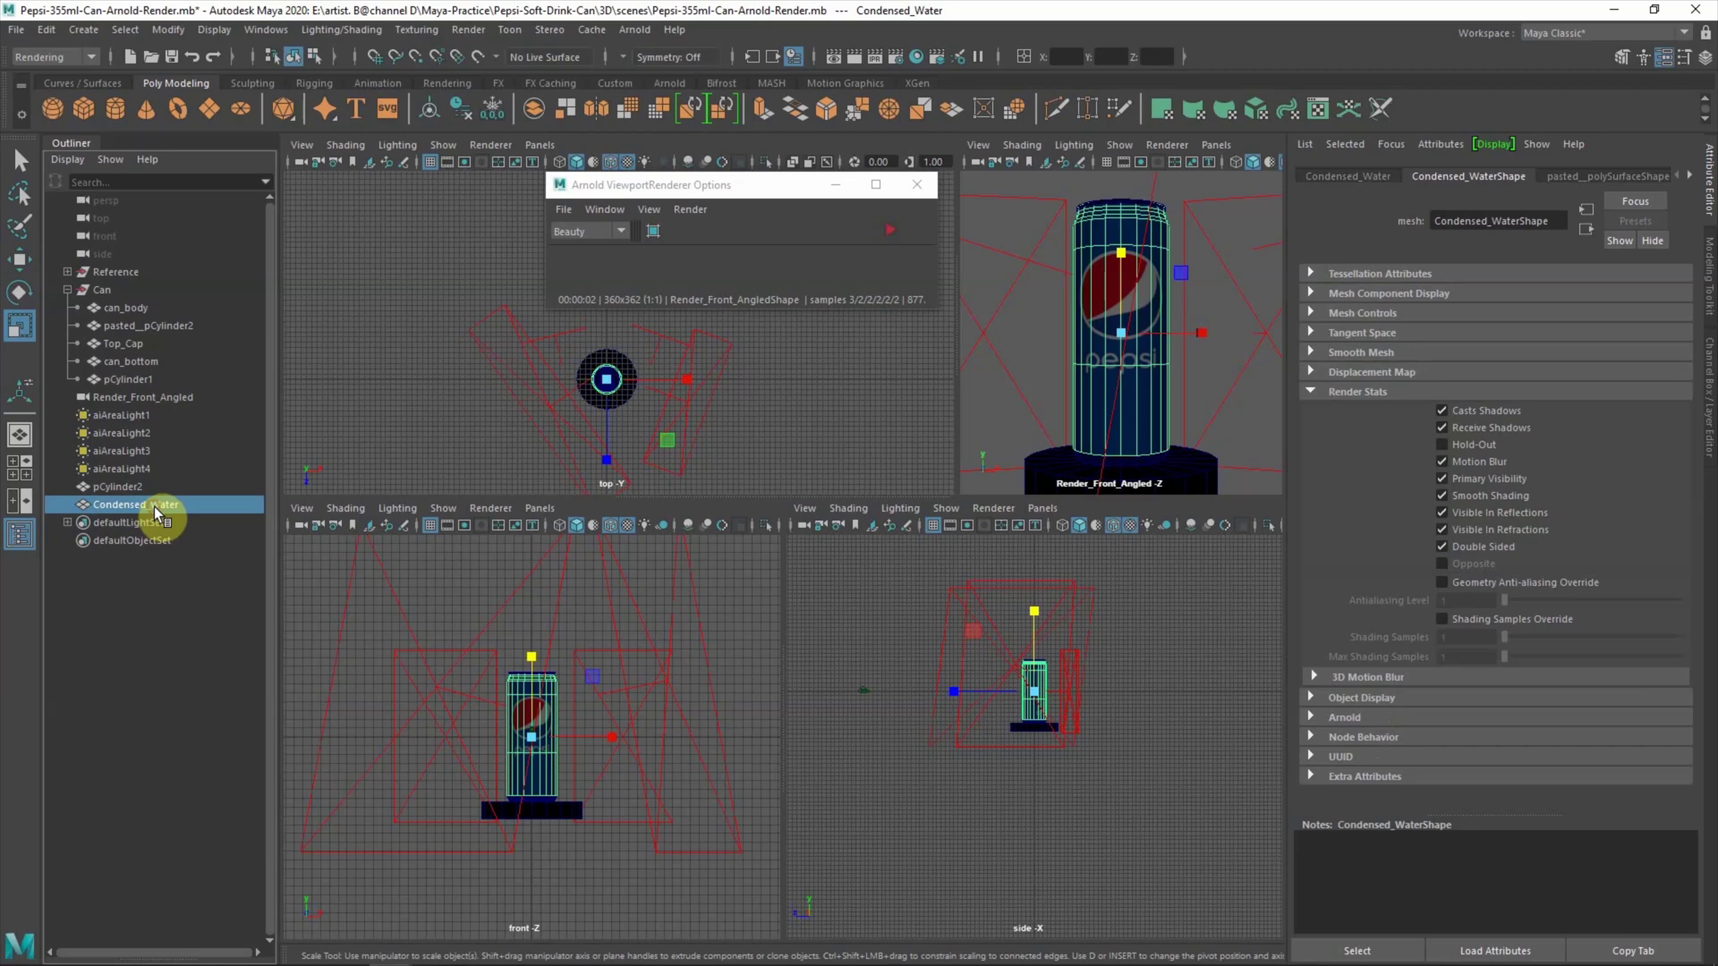
# - Make a copy of Condensed_Water outside its temporary group and rename the copy Clip
pyautogui.hotkey('ctrl', 'g')
pyautogui.click(68, 523)
pyautogui.moveTo(139, 538); pyautogui.dragTo(142, 514)
pyautogui.press('Delete')
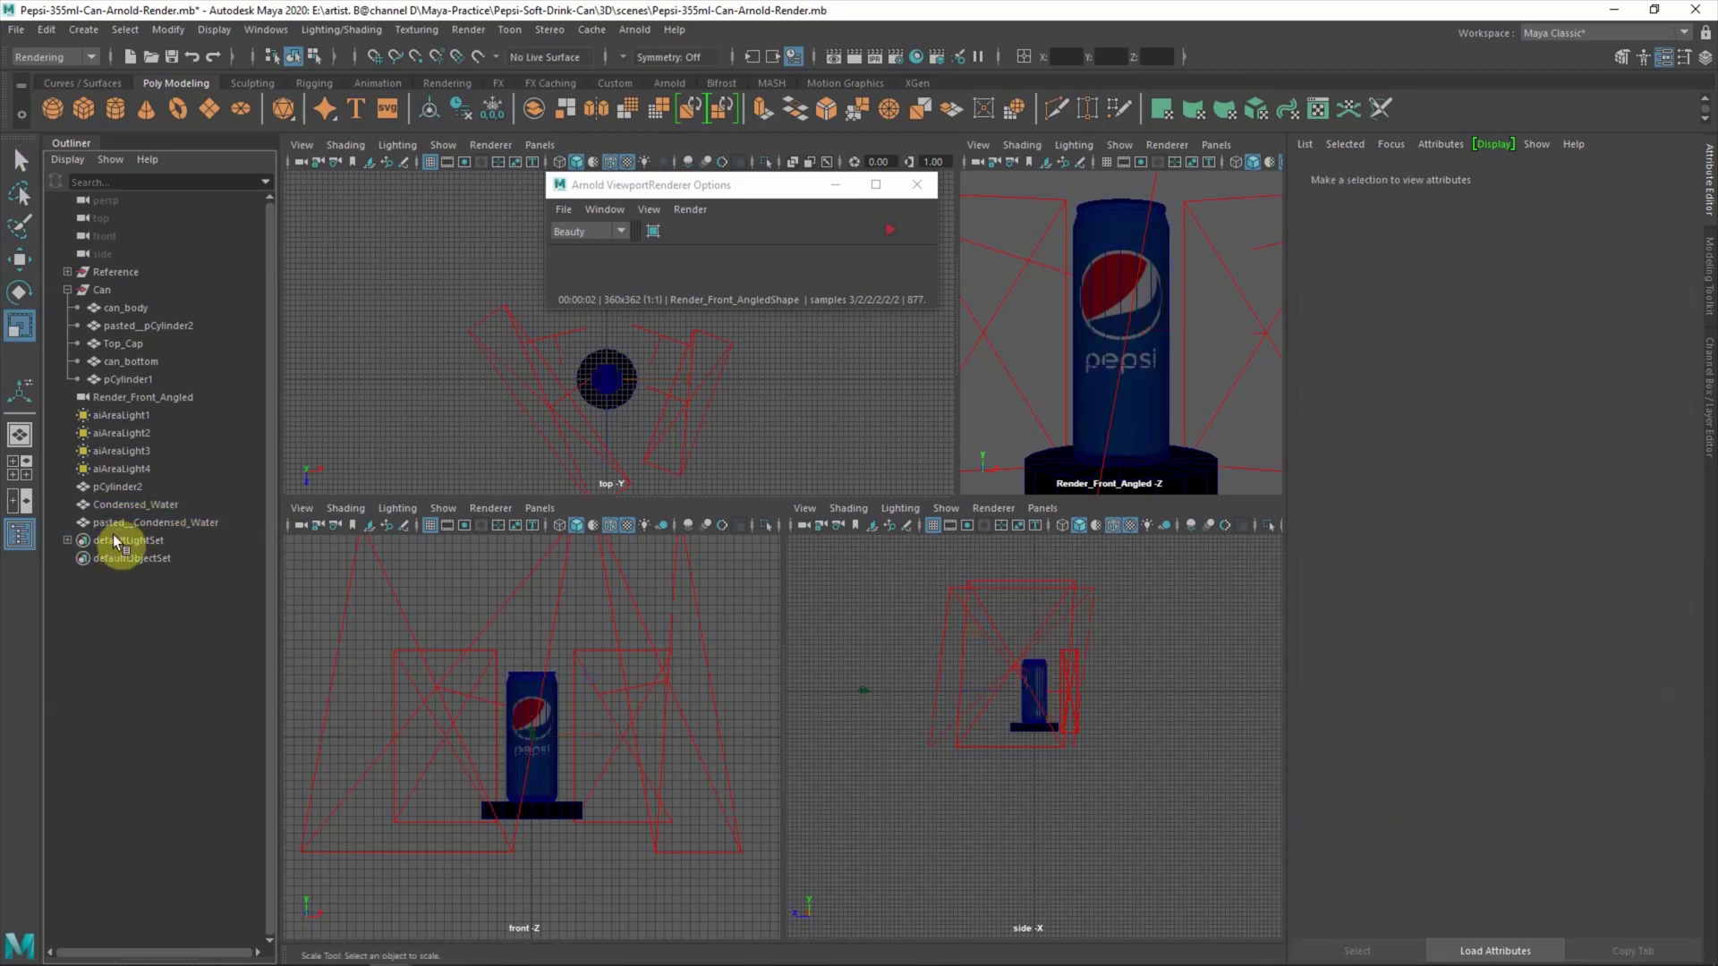
pyautogui.click(112, 523)
pyautogui.doubleClick(112, 523)
pyautogui.write('Clip')
pyautogui.press('Return')
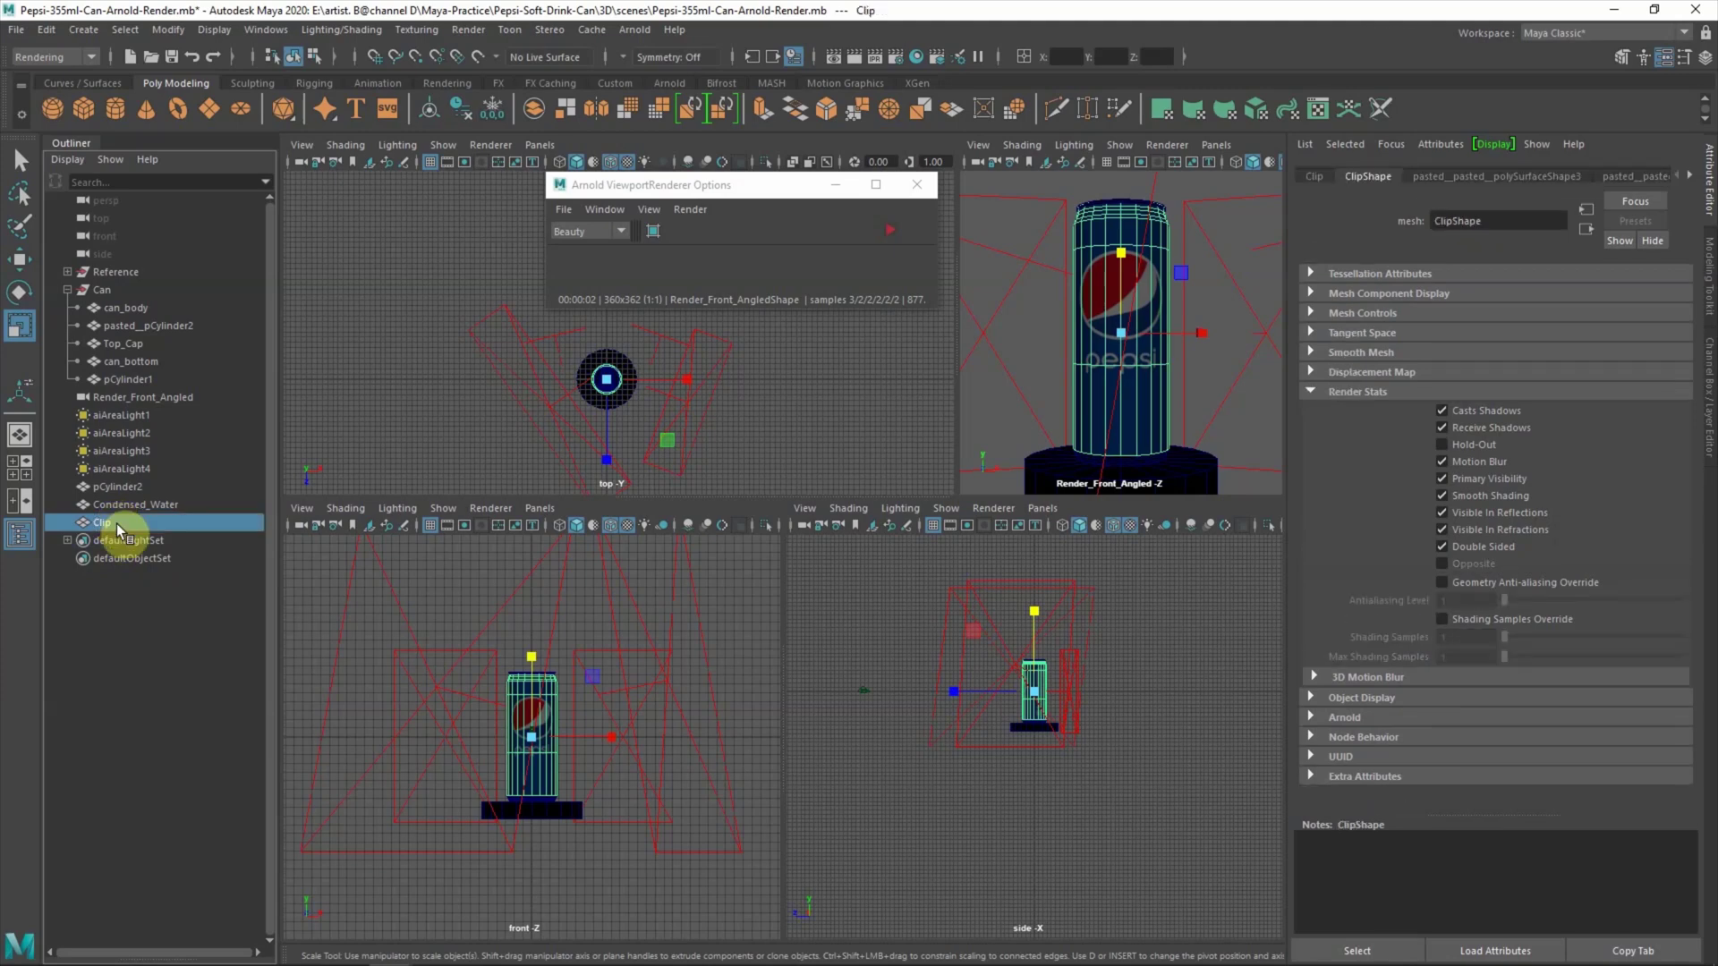
# - Group Clip and Condensed_Water together, collapse the Can group, and expand the new group in the Outliner
pyautogui.keyDown('ctrl'); pyautogui.click(125, 506); pyautogui.keyUp('ctrl')
pyautogui.hotkey('ctrl', 'g')
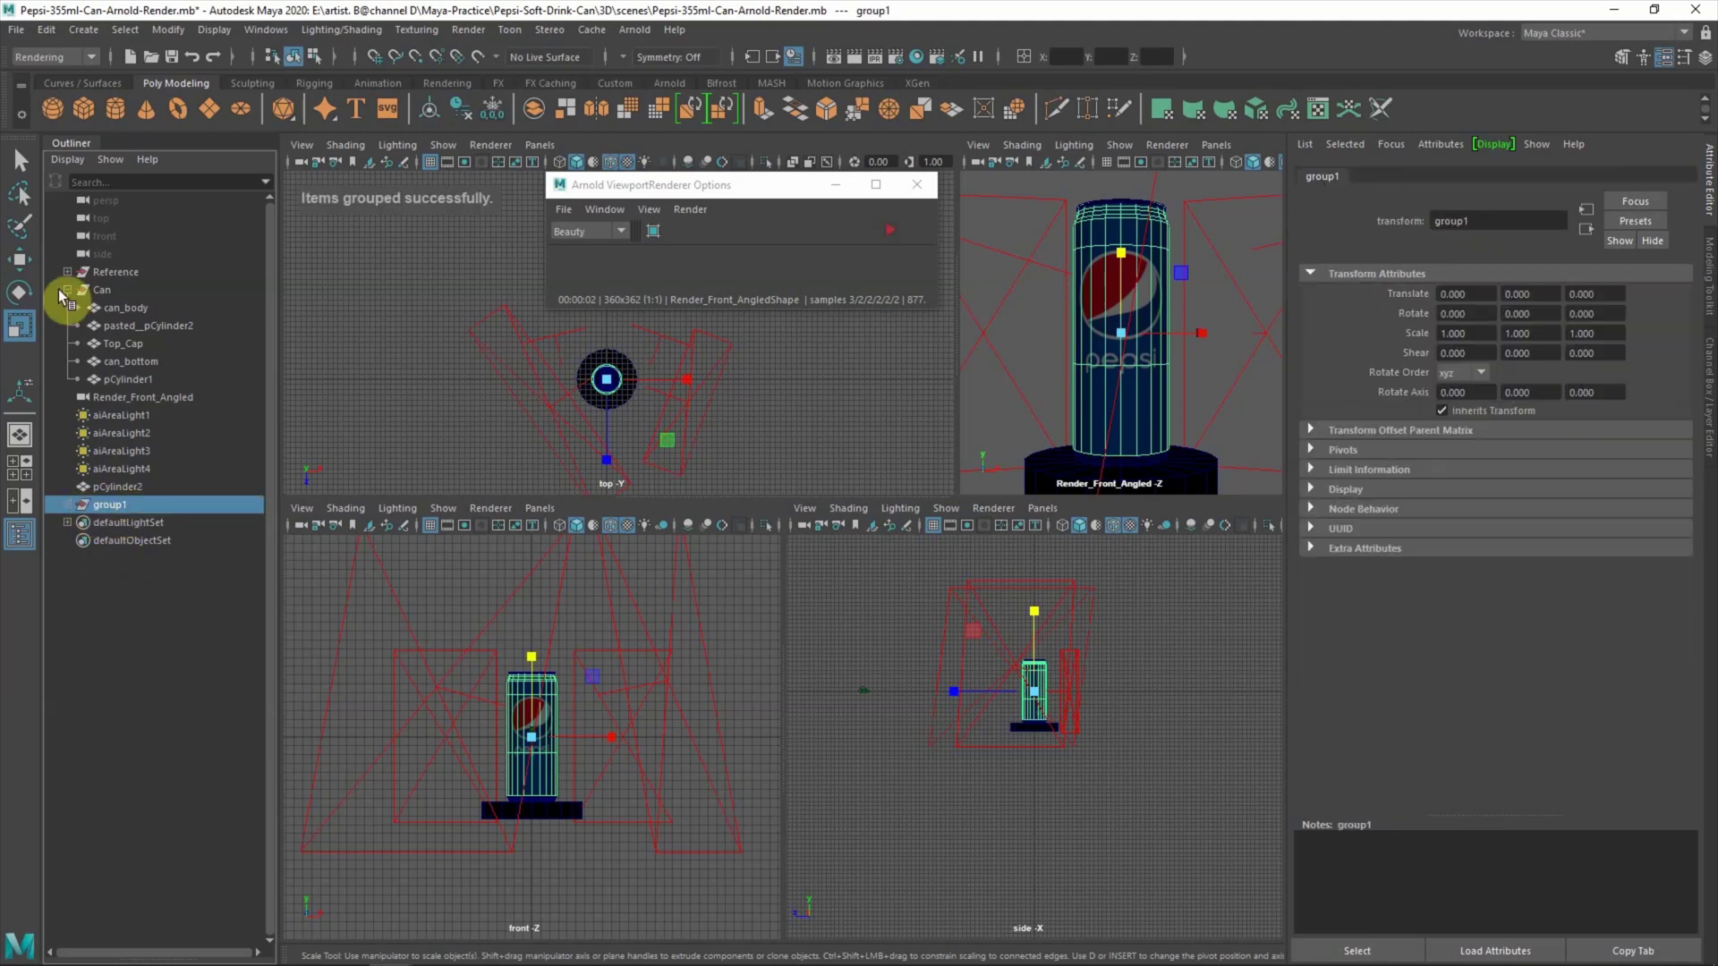
pyautogui.click(67, 289)
pyautogui.click(68, 416)
pyautogui.click(120, 534)
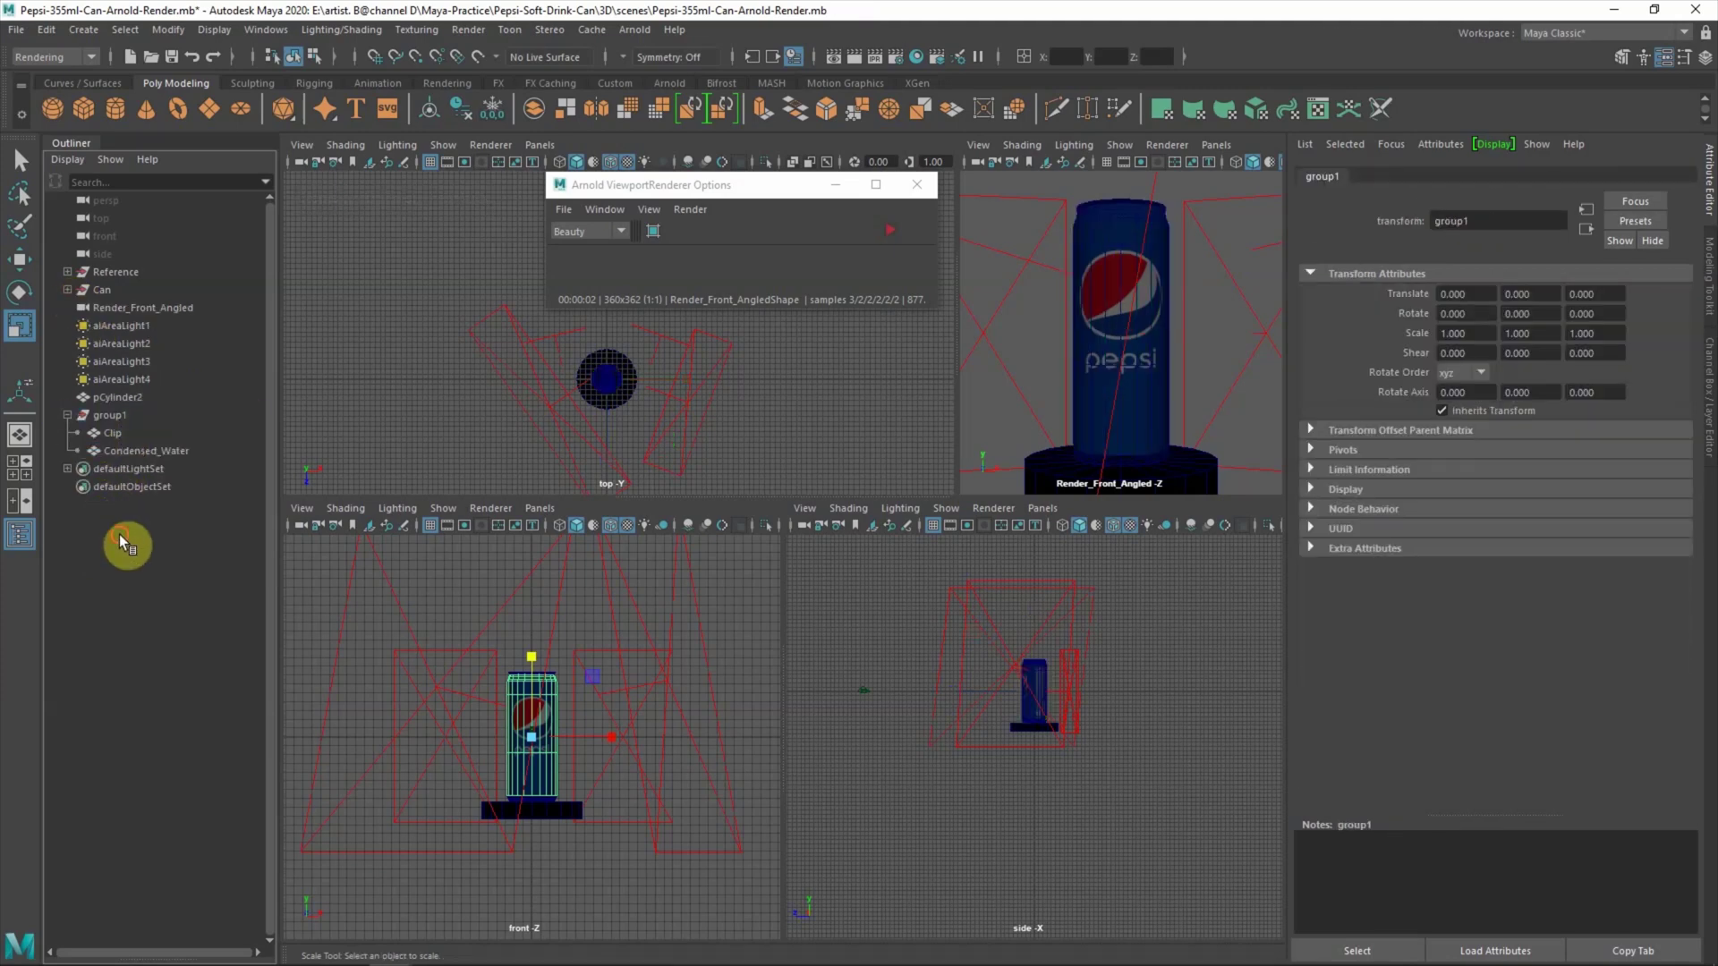
# - Hide the Can group and move the new group above Reference in the Outliner
pyautogui.click(101, 290)
pyautogui.moveTo(96, 368); pyautogui.dragTo(111, 275)
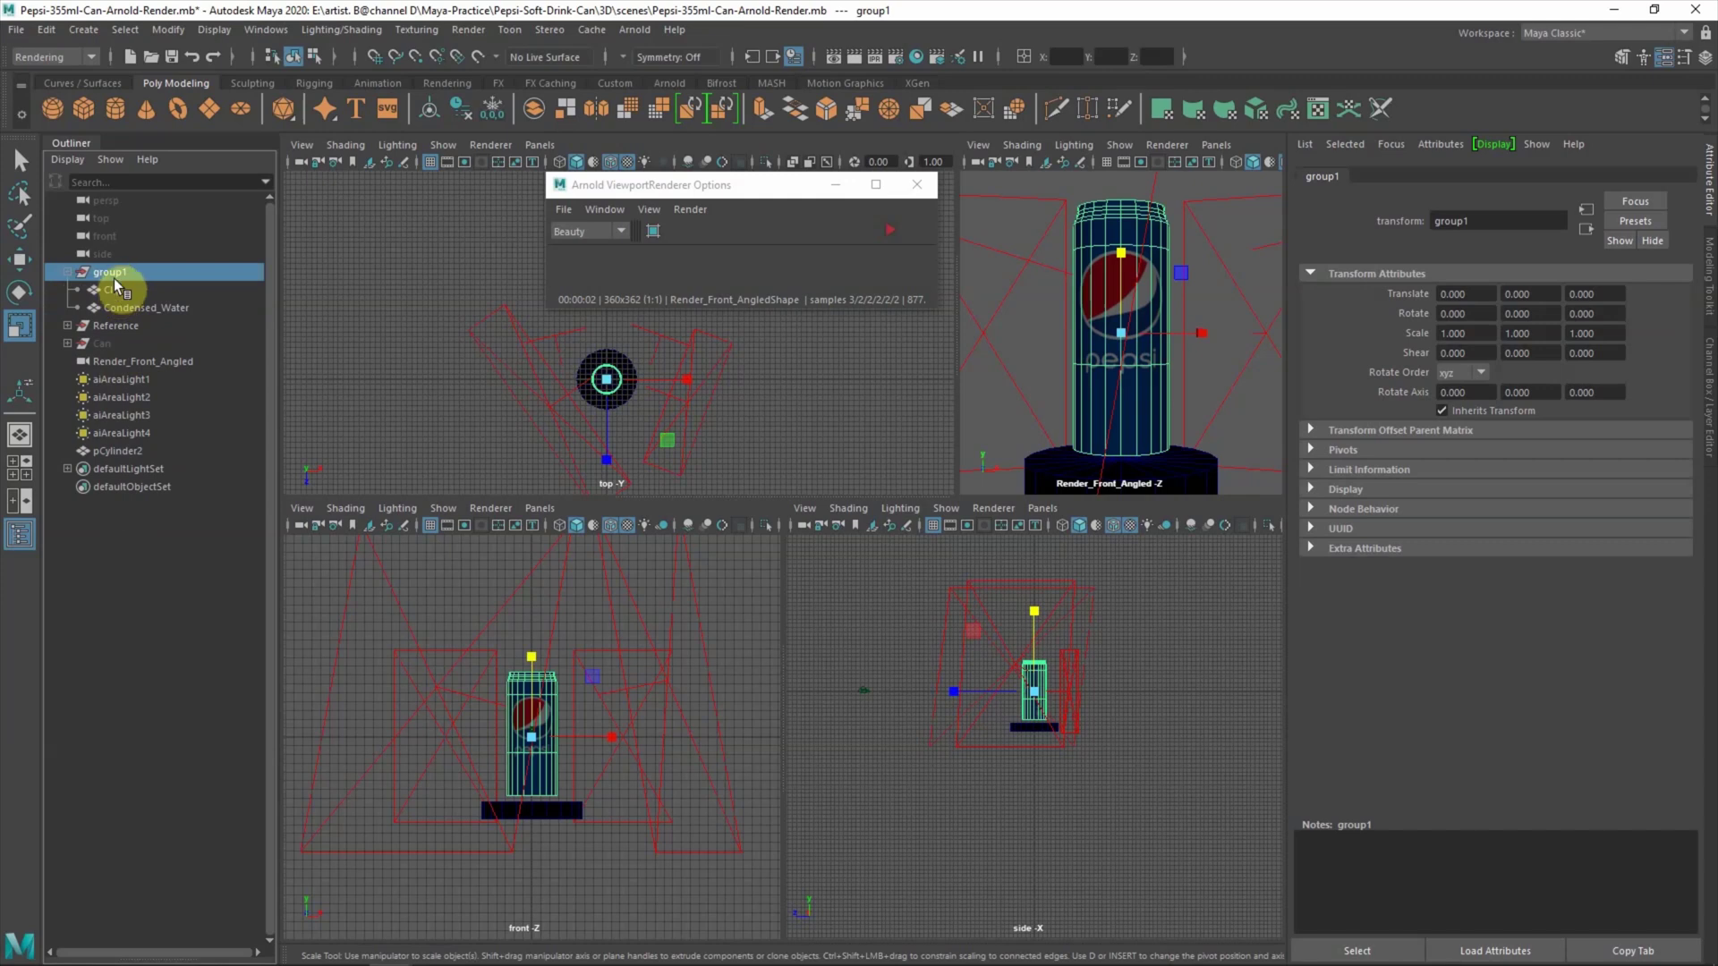
# - Rename the group containing Clip and the water mesh Condensed_Water
pyautogui.doubleClick(111, 273)
pyautogui.write('Condensed-')
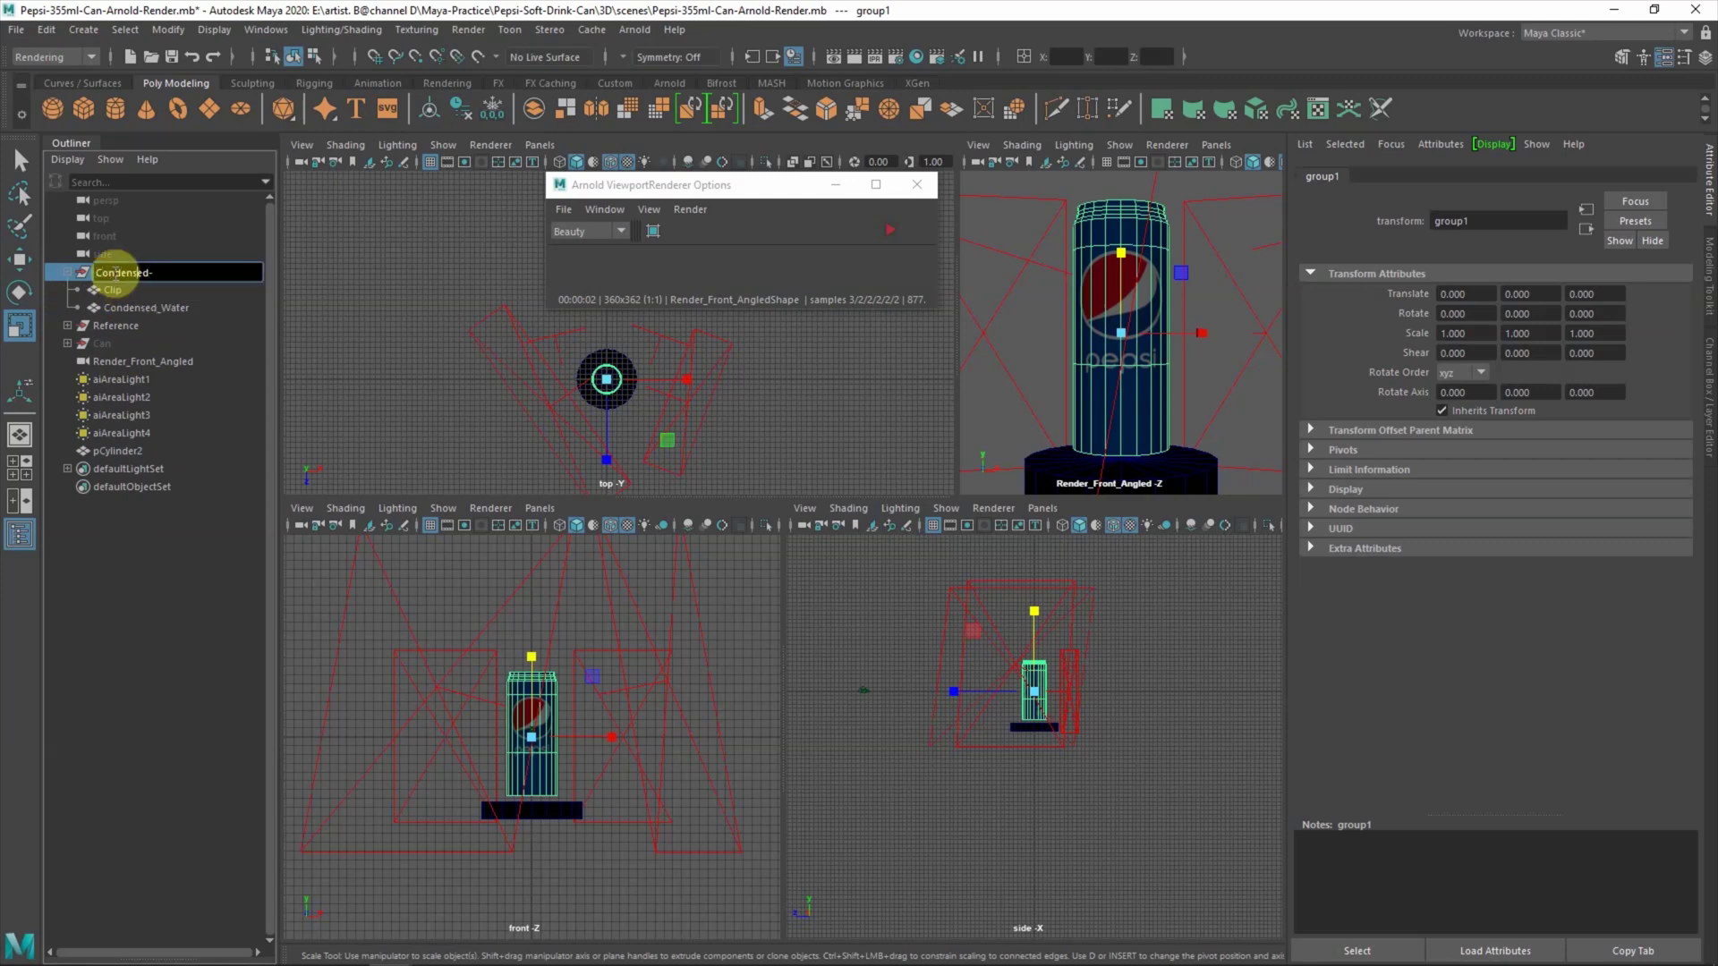
pyautogui.write('Water')
pyautogui.press('Return')
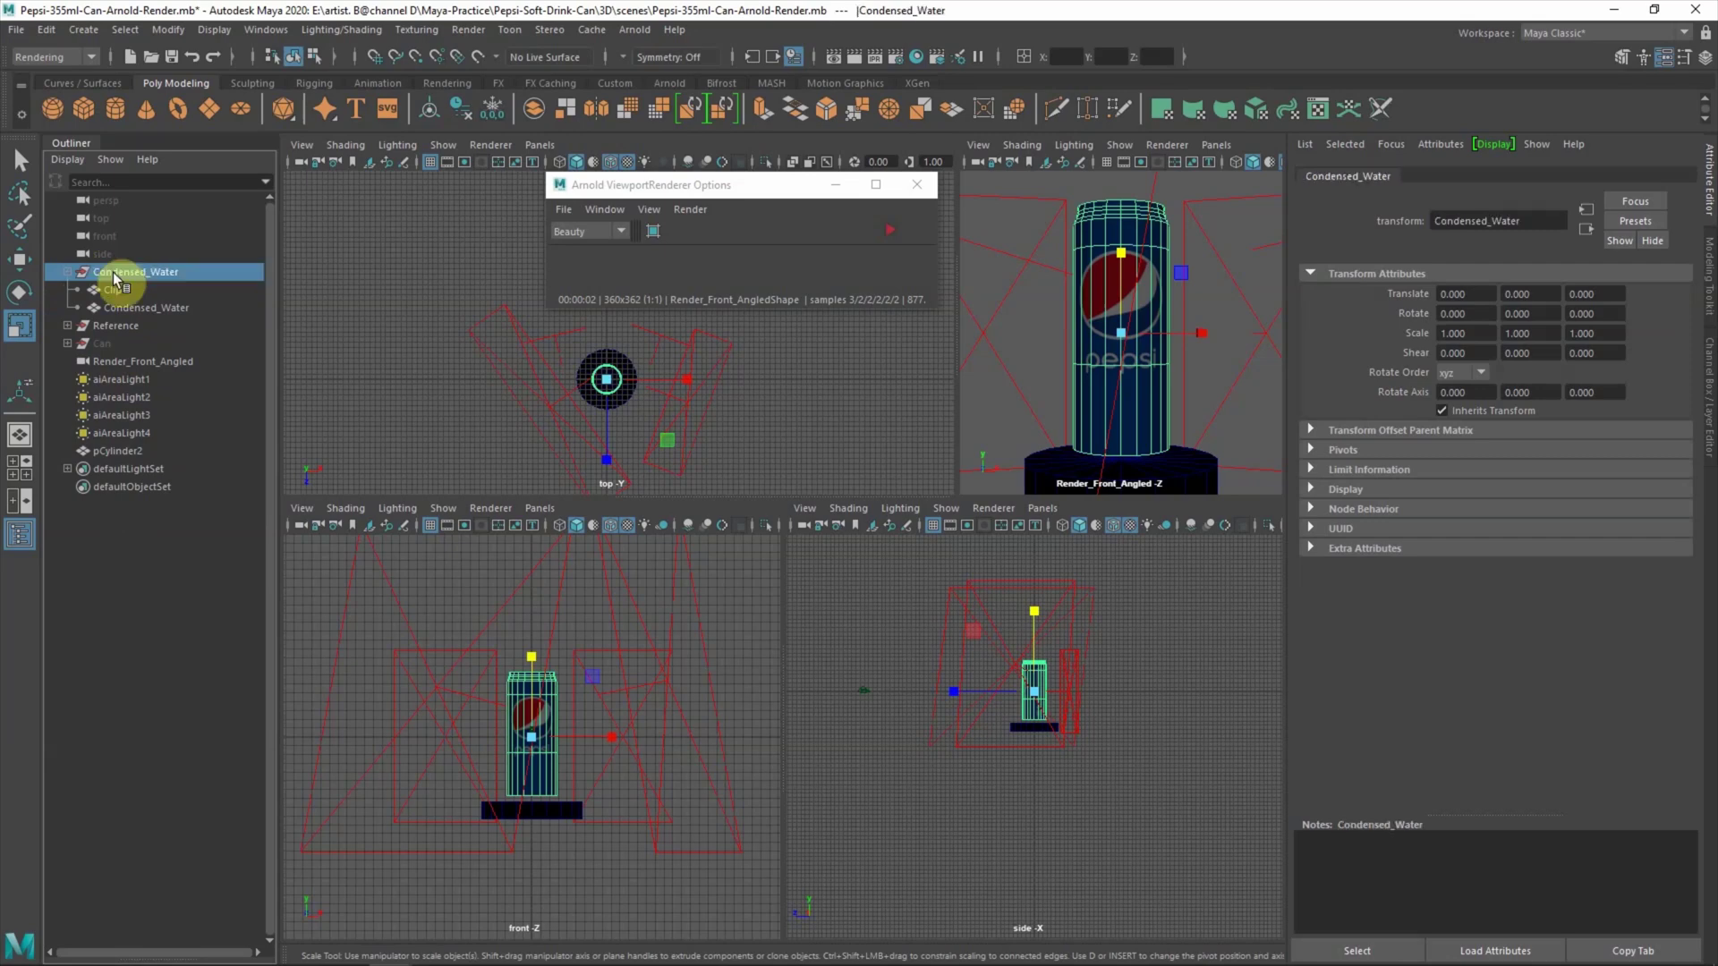
# - Assign a new aiStandardSurface material to the Condensed_Water group and select its Condensed_Water mesh
pyautogui.rightClick(112, 272)
pyautogui.rightClick(1093, 342)
pyautogui.click(1174, 615)
pyautogui.click(632, 470)
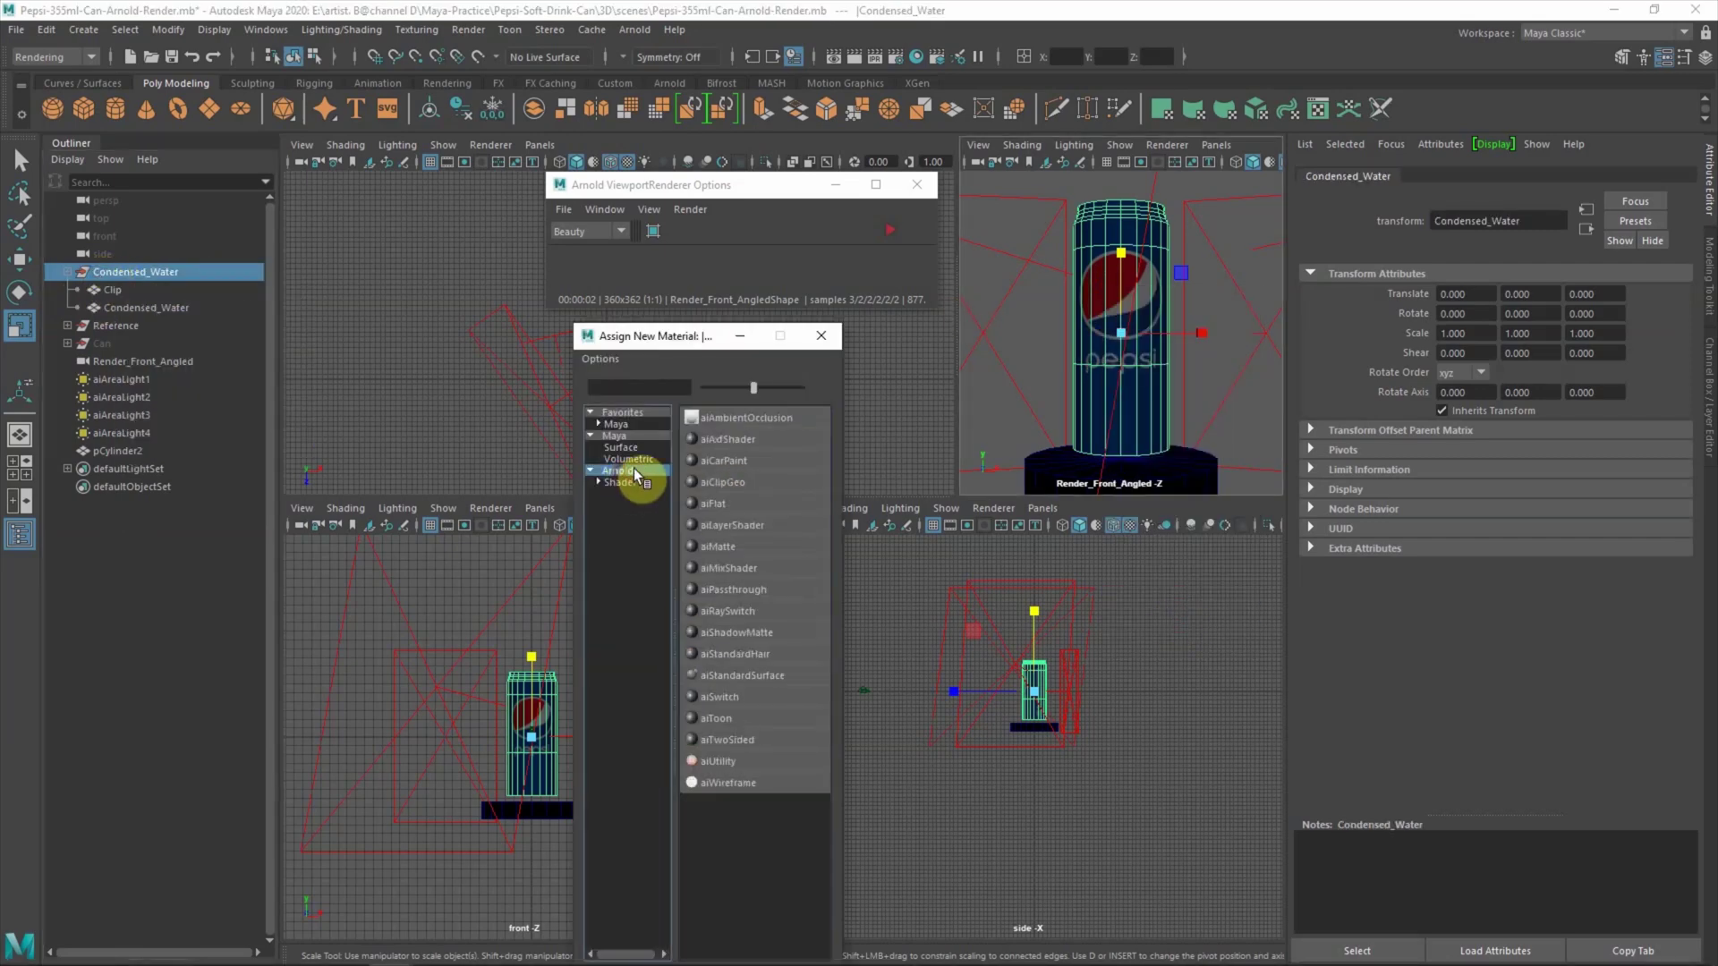
pyautogui.click(712, 675)
pyautogui.click(817, 444)
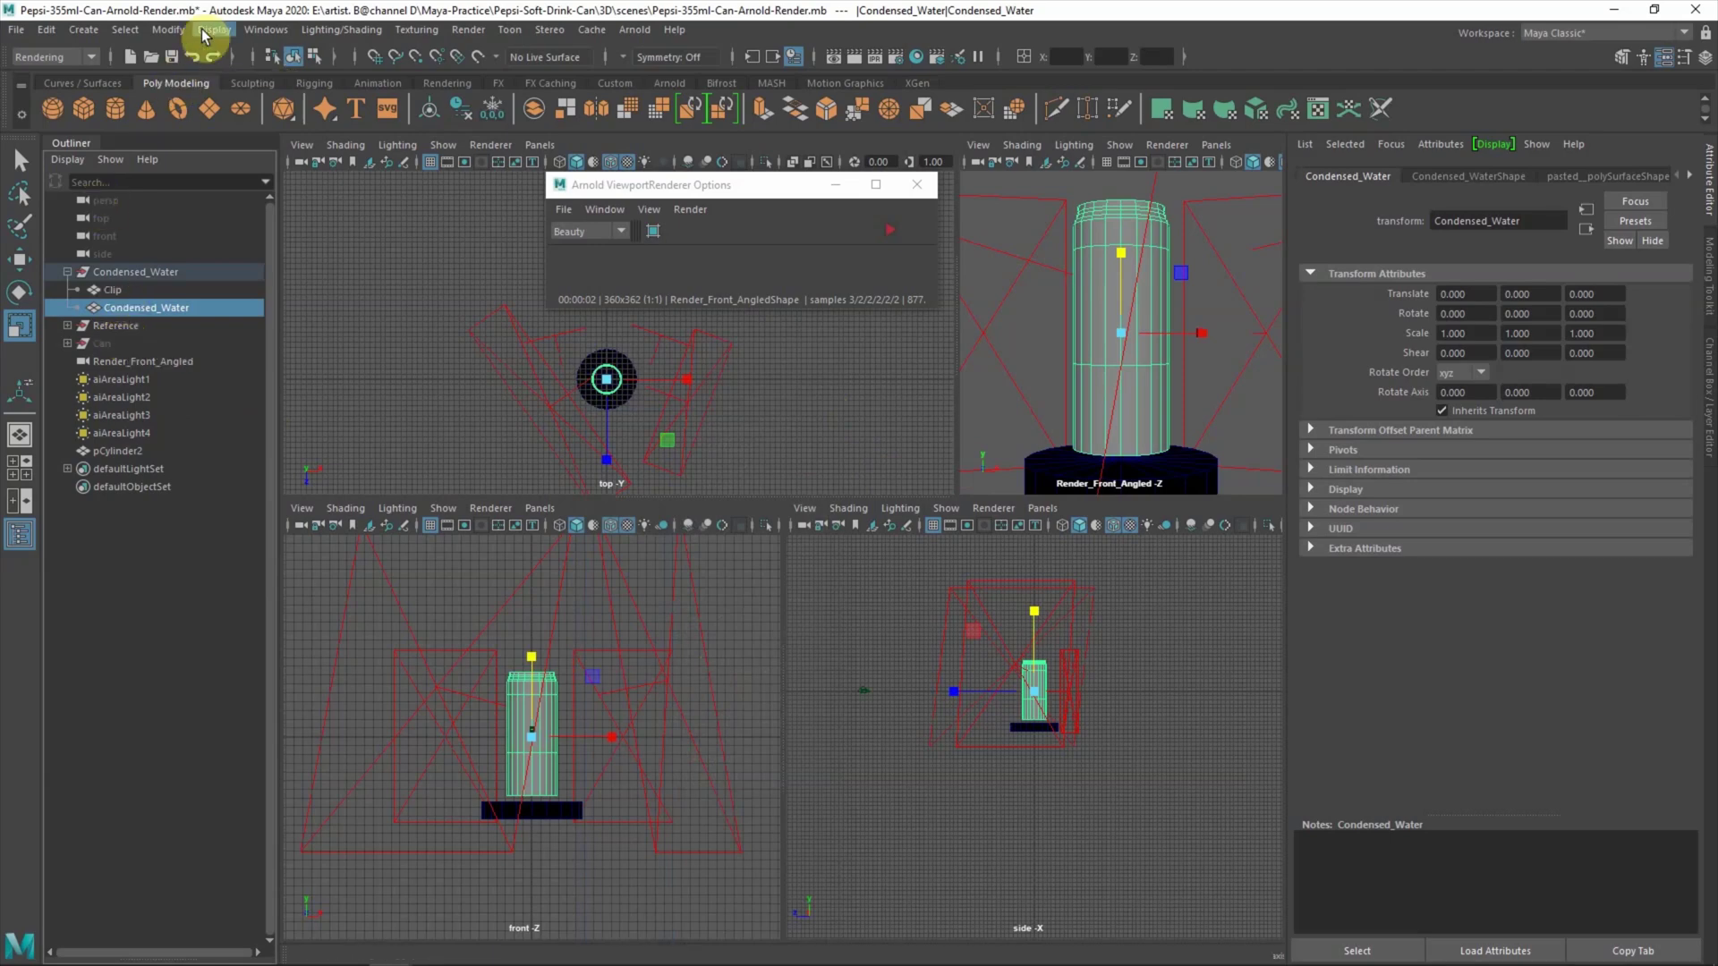
# - Open Hypershade and reposition its window over the viewports so the materials can be browsed
pyautogui.click(265, 29)
pyautogui.moveTo(385, 146)
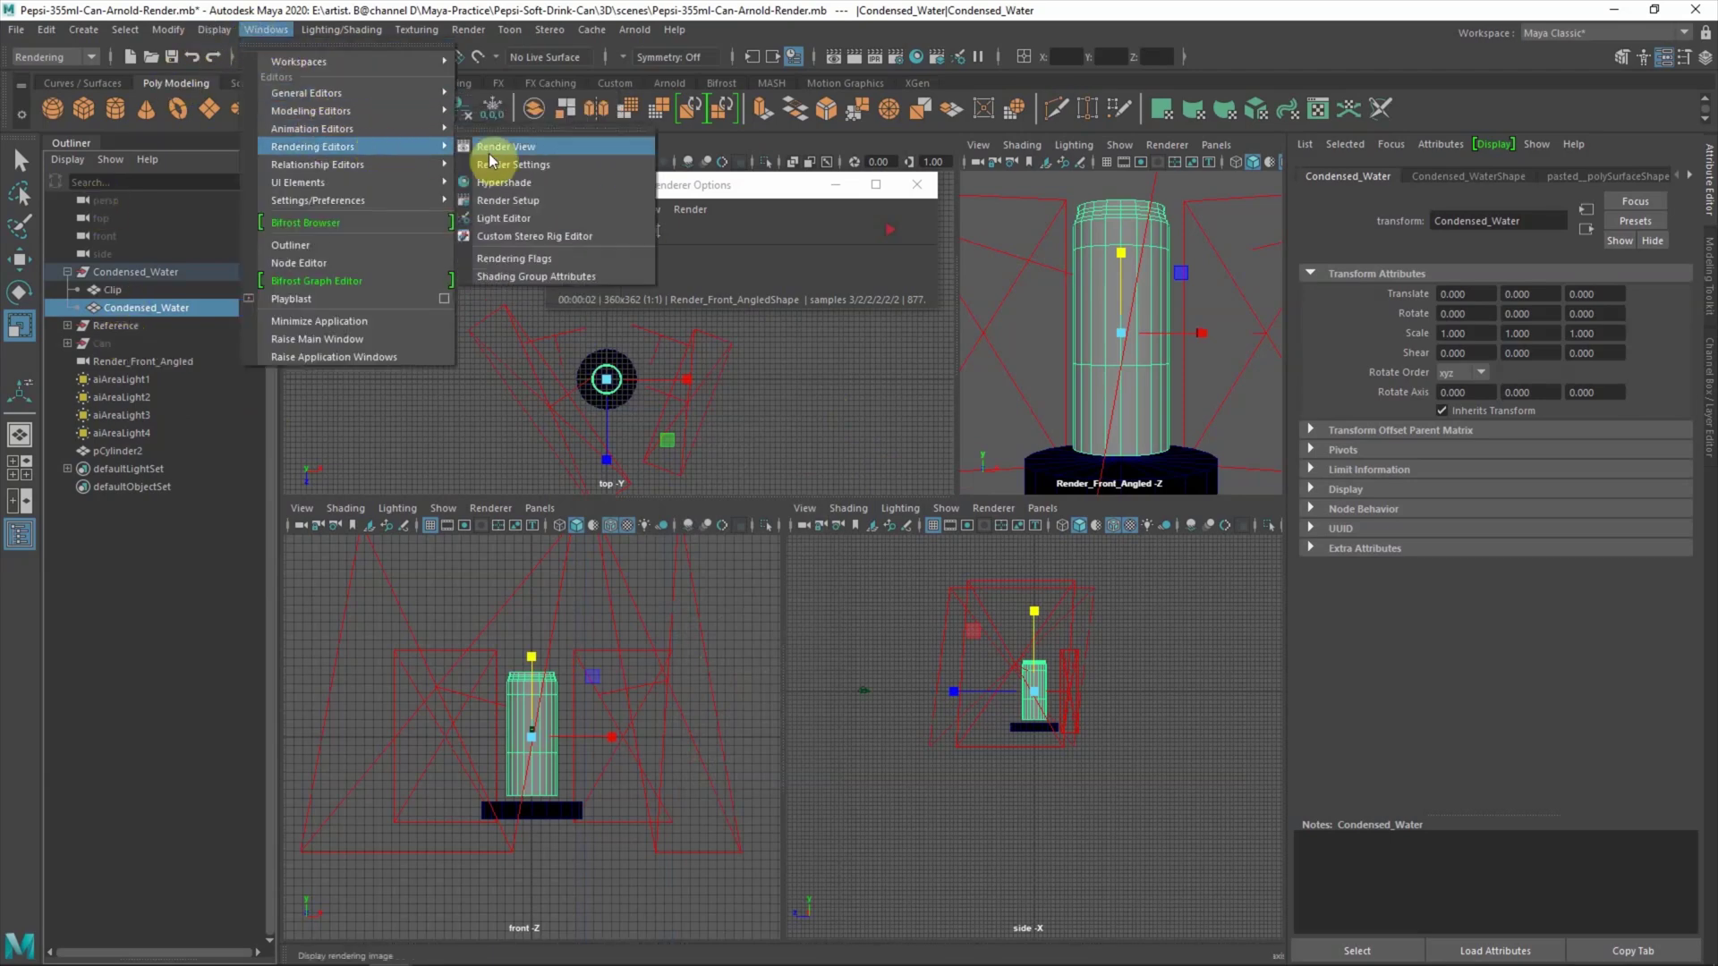
pyautogui.click(503, 182)
pyautogui.click(495, 320)
pyautogui.moveTo(495, 322); pyautogui.dragTo(591, 211)
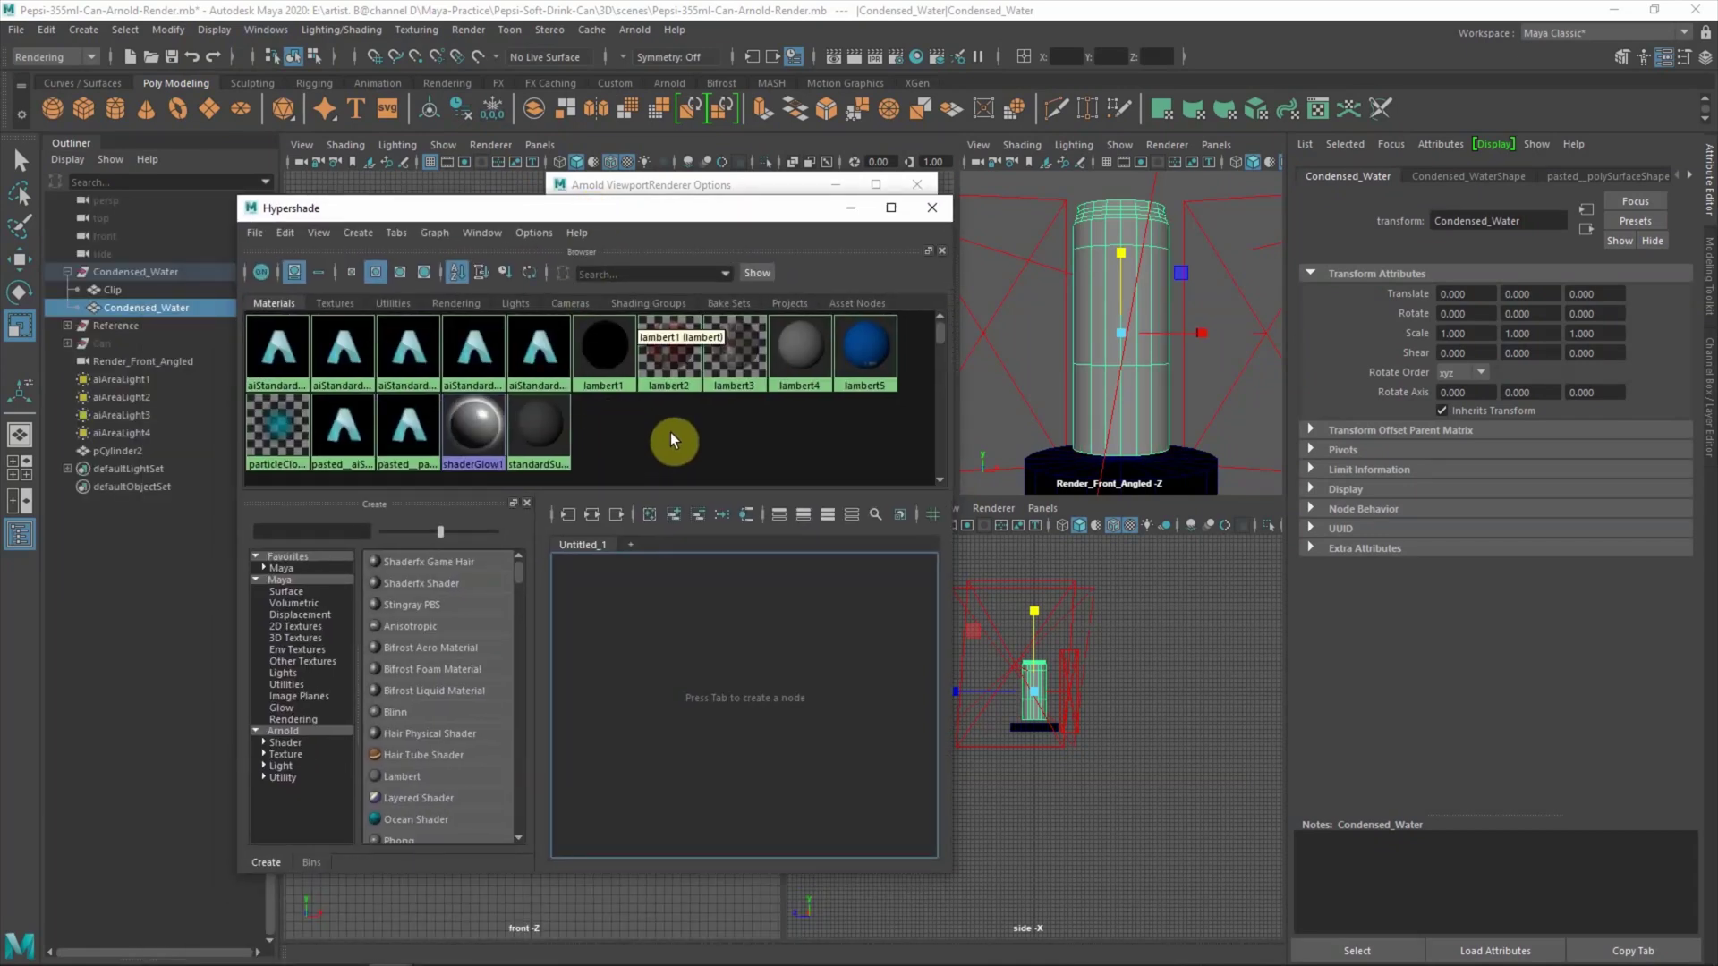
# - Rename the water mesh's material aiStandardSurface5 as Condensed_Water
pyautogui.click(1689, 175)
pyautogui.click(537, 349)
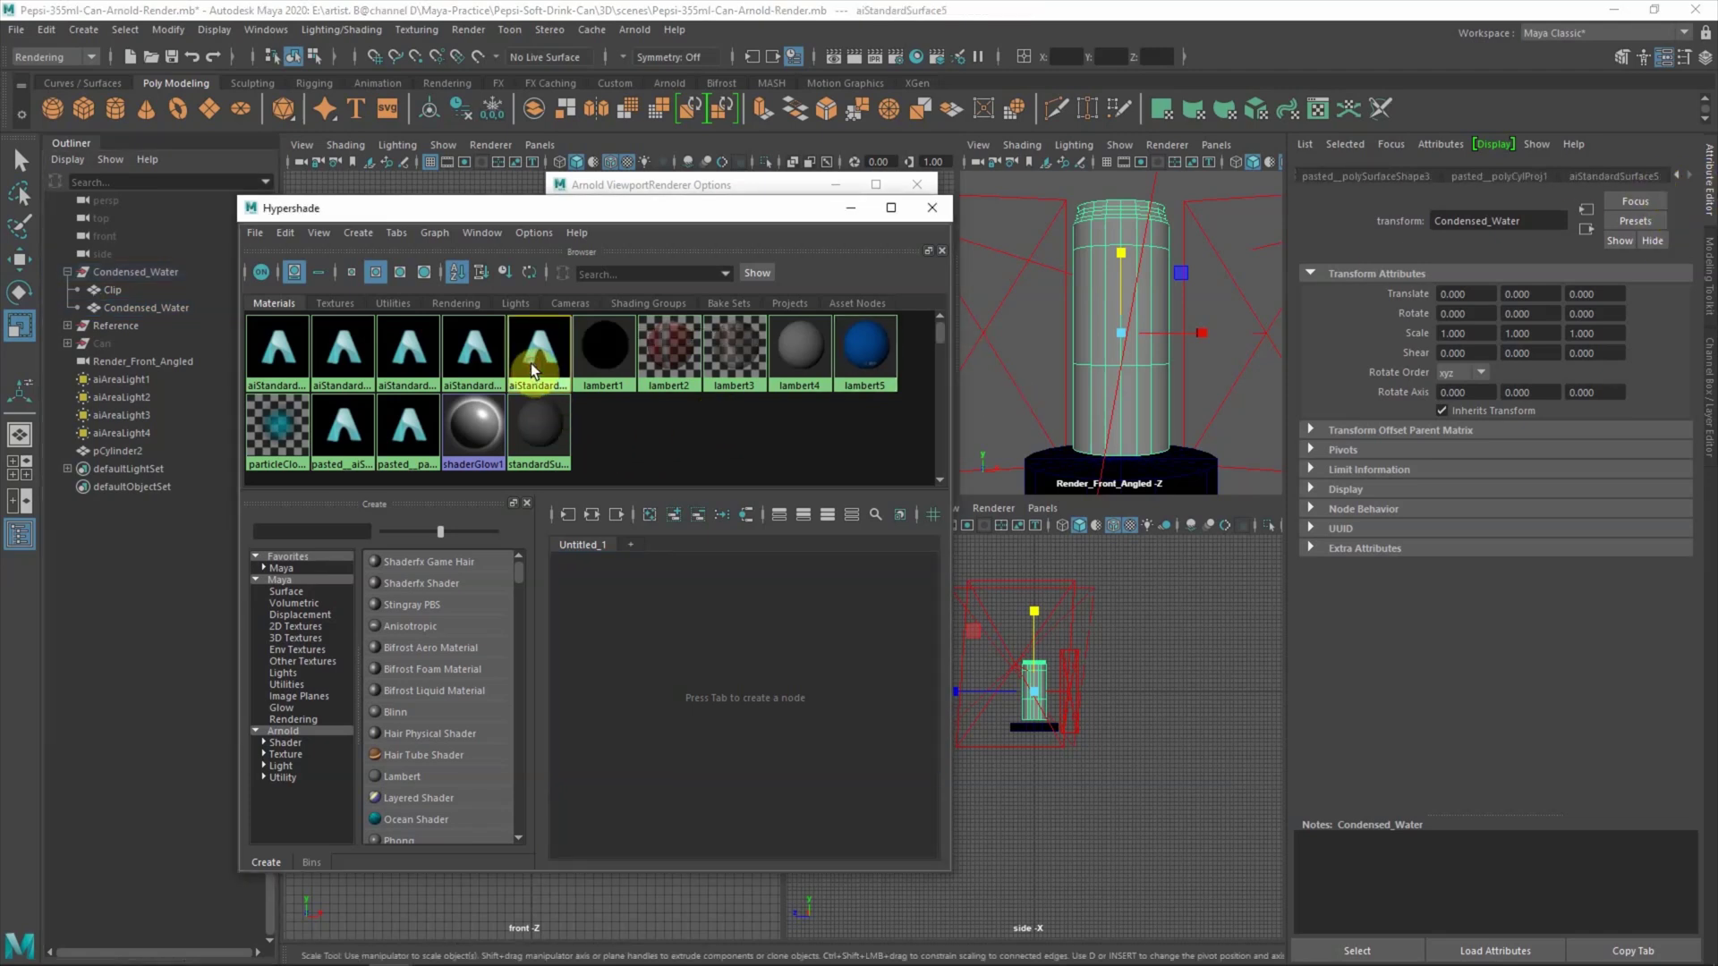
pyautogui.doubleClick(1527, 220)
pyautogui.write('Con')
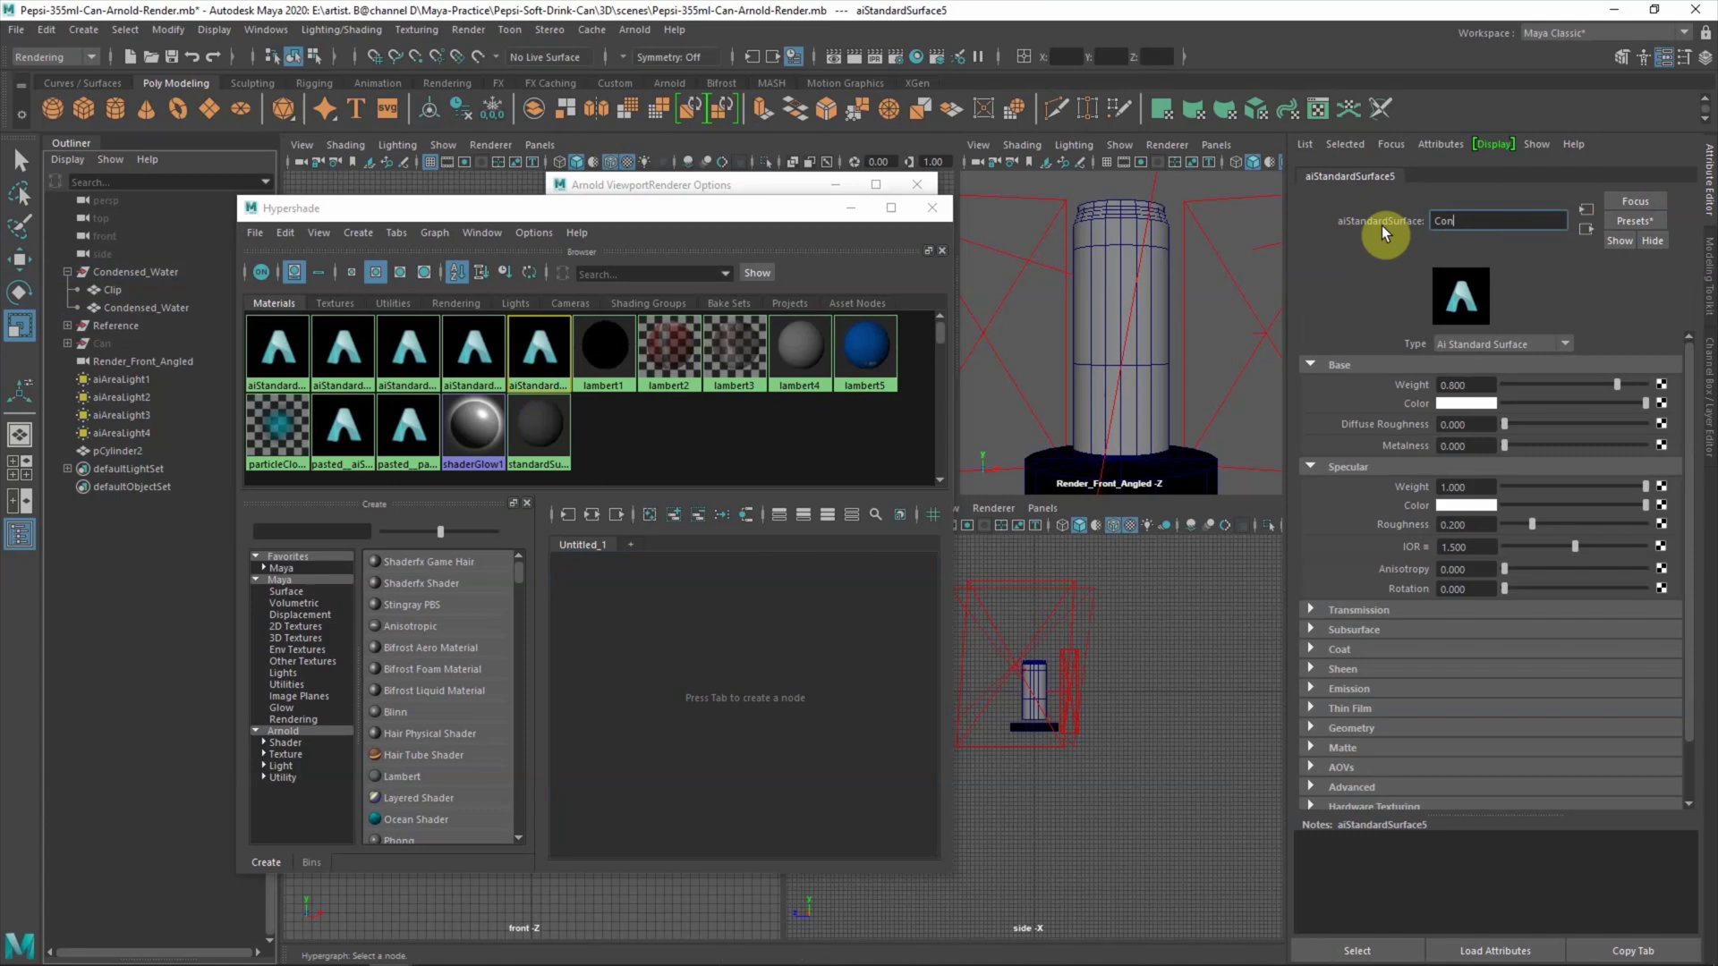
pyautogui.write('densed_Water')
pyautogui.press('Return')
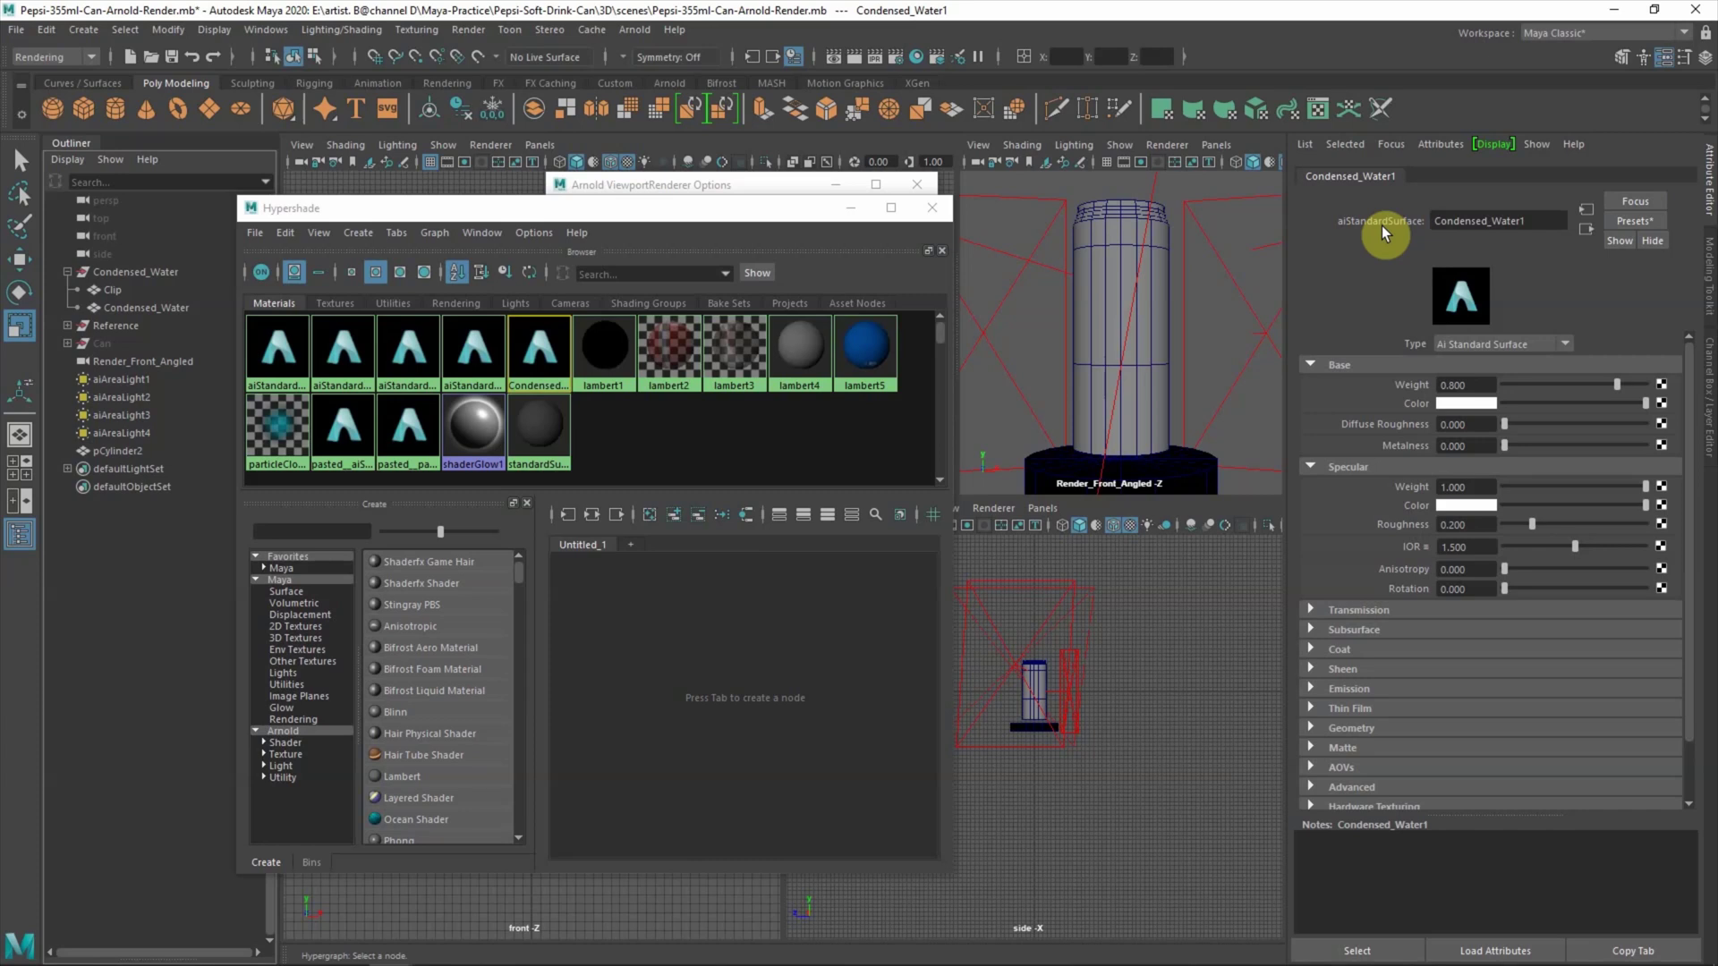
# - Graph the water material's shading network in Hypershade and select its shading group node
pyautogui.rightClick(539, 353)
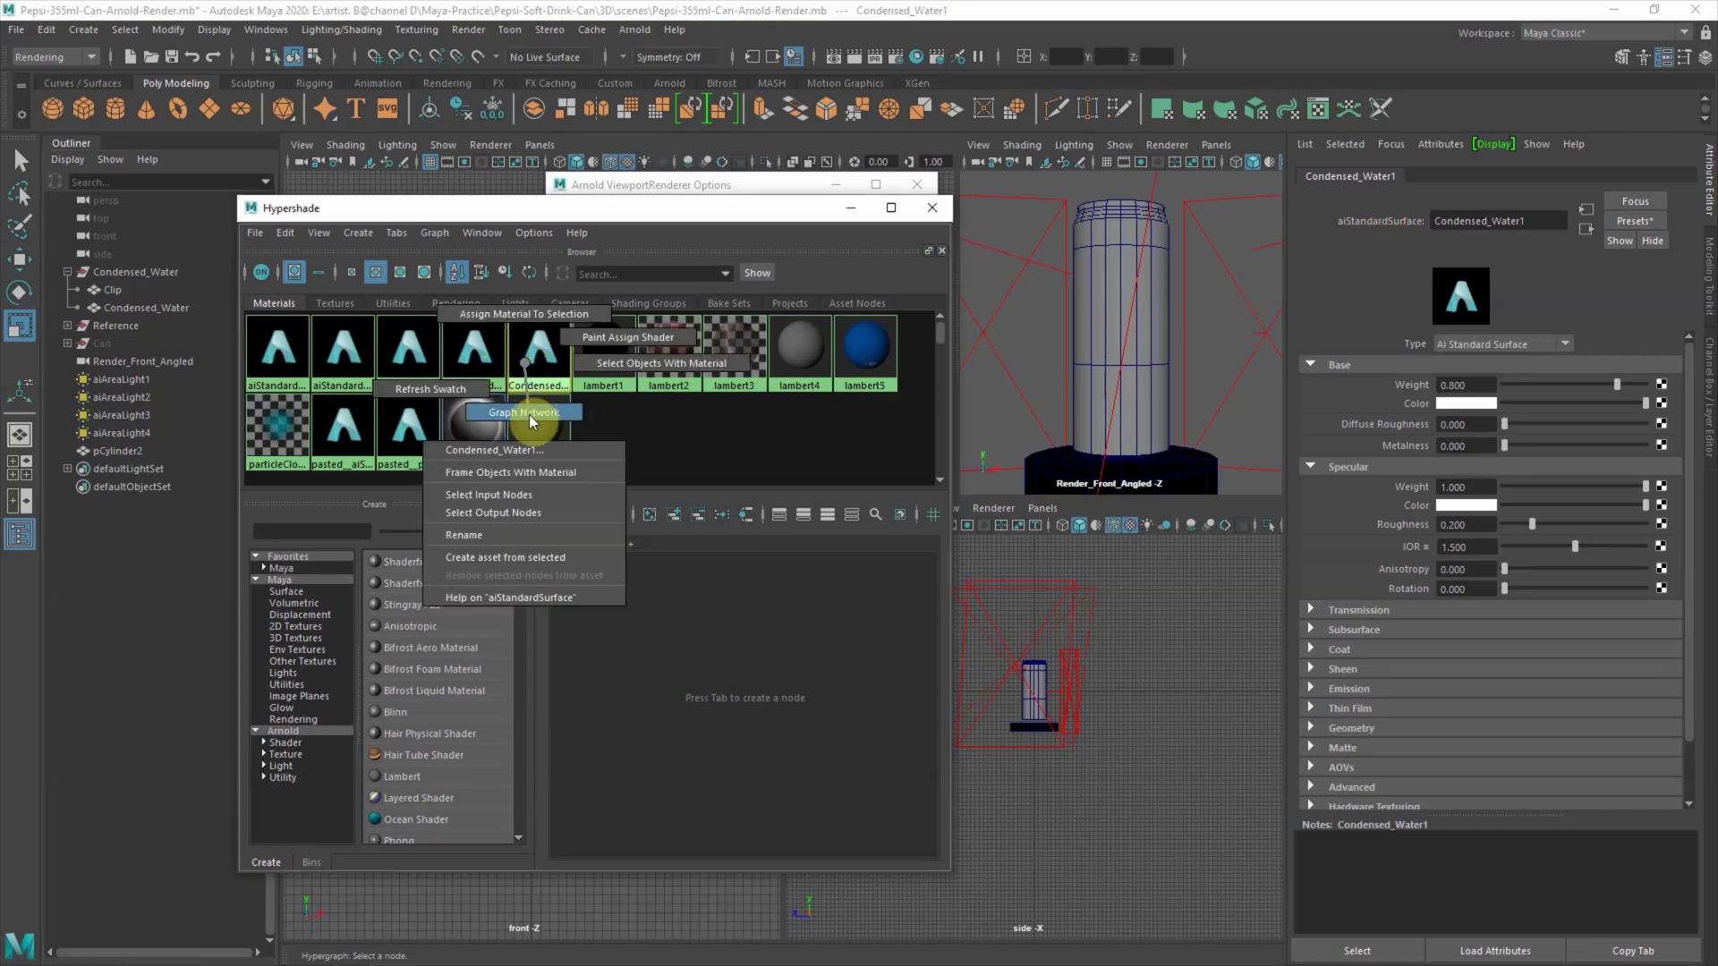
pyautogui.click(501, 374)
pyautogui.click(805, 599)
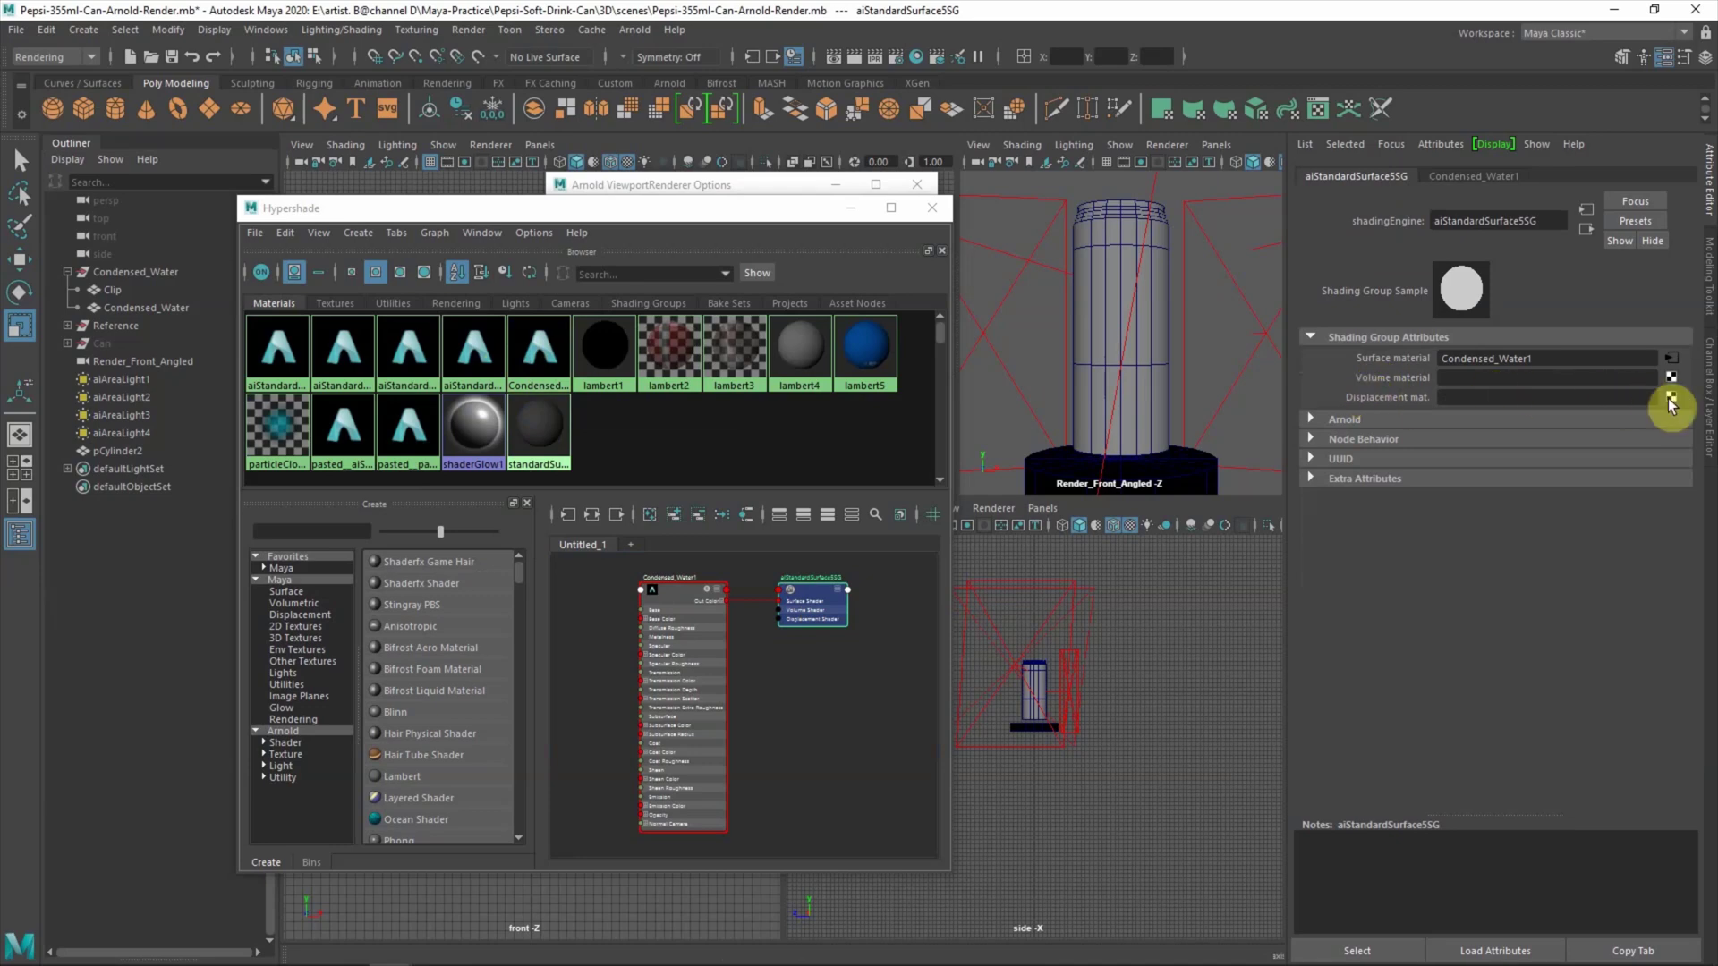
# - Map a file texture to the water shading group's displacement material and load pepsi-355ml-condensed-water-map.jpg as its image
pyautogui.click(1670, 402)
pyautogui.click(299, 357)
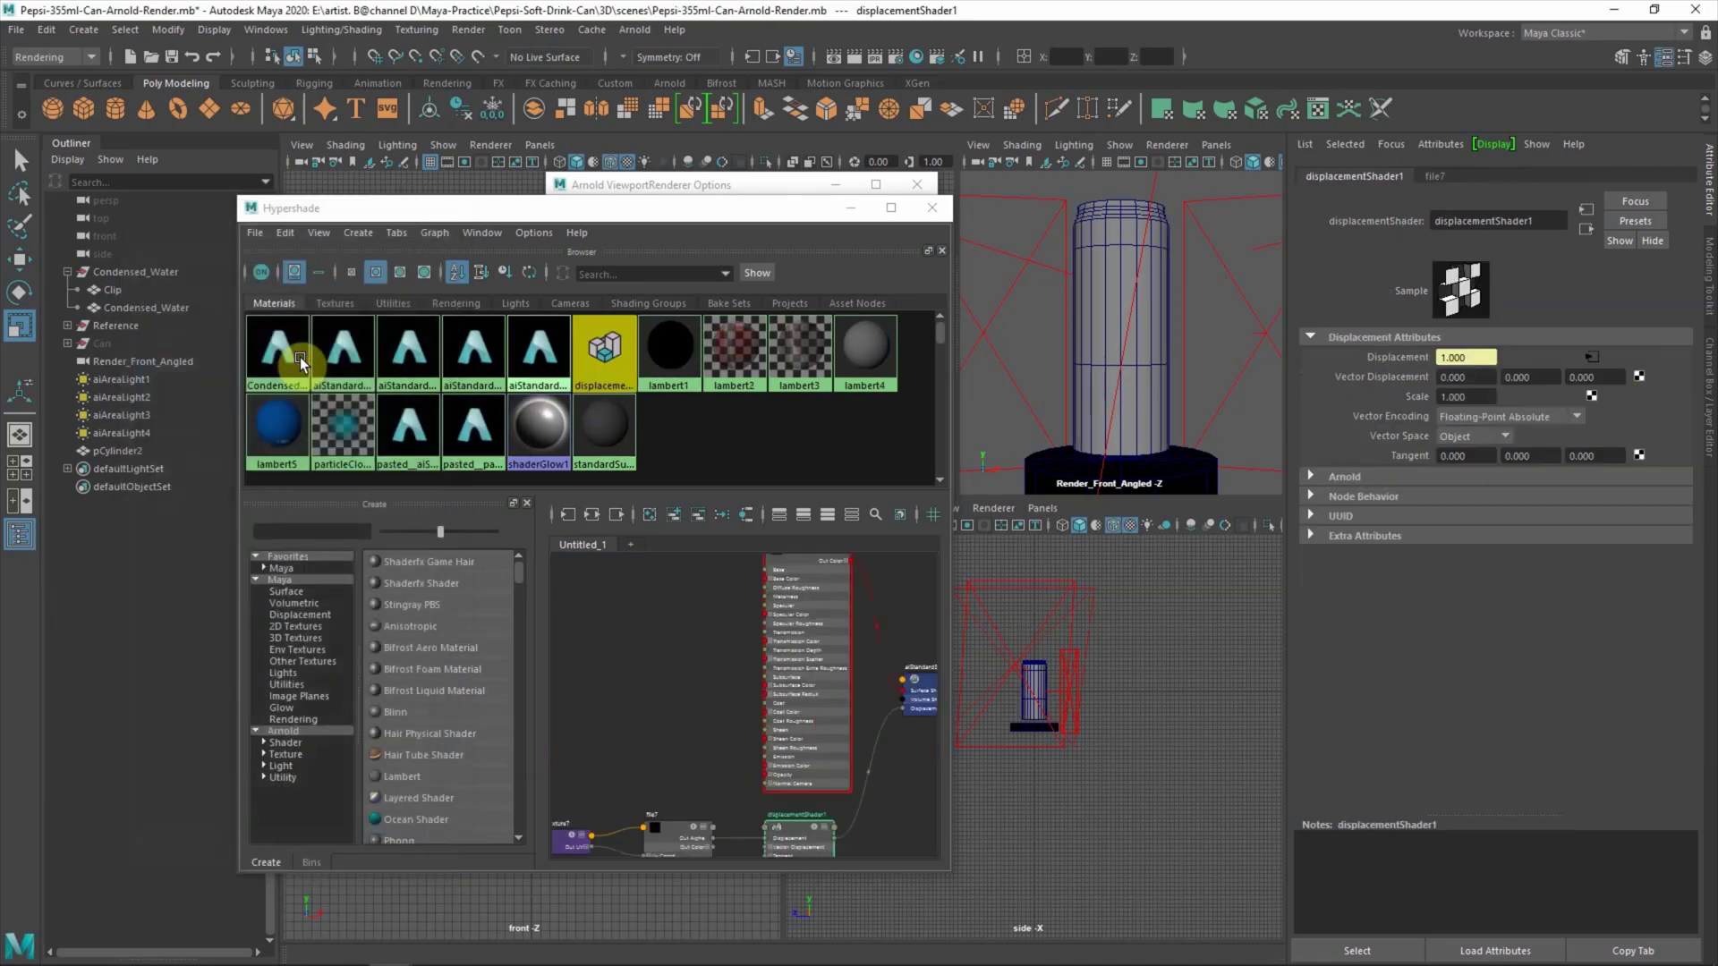
pyautogui.click(679, 838)
pyautogui.click(1437, 175)
pyautogui.click(1674, 419)
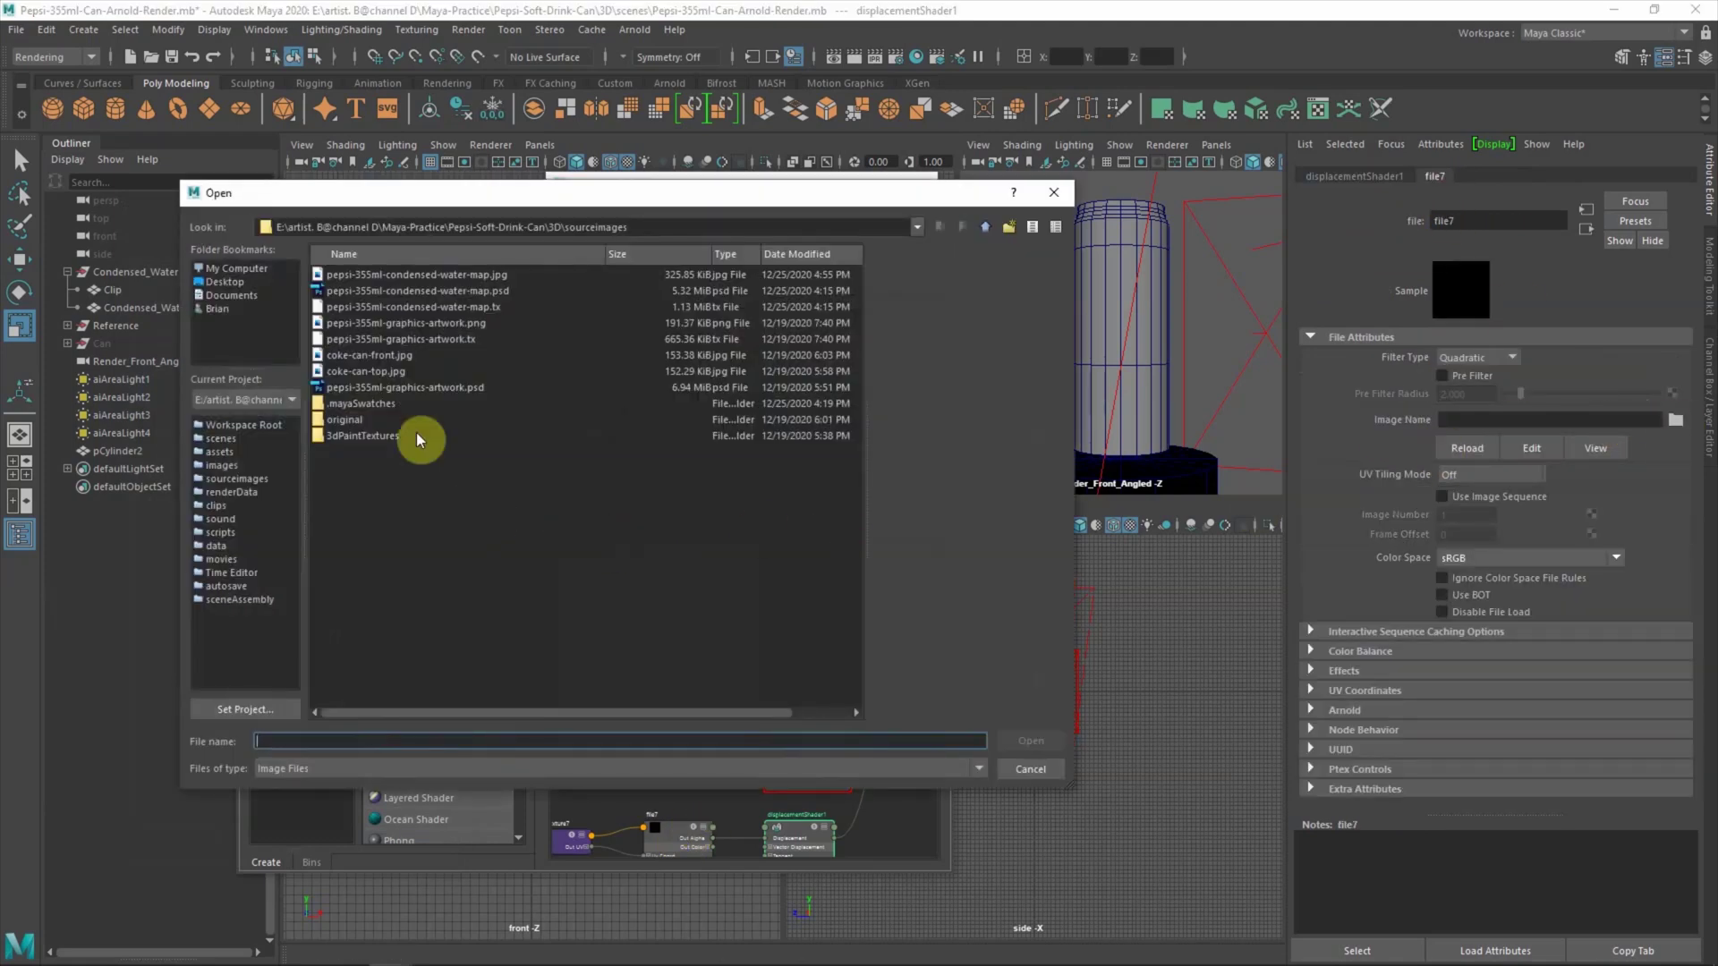
pyautogui.click(438, 275)
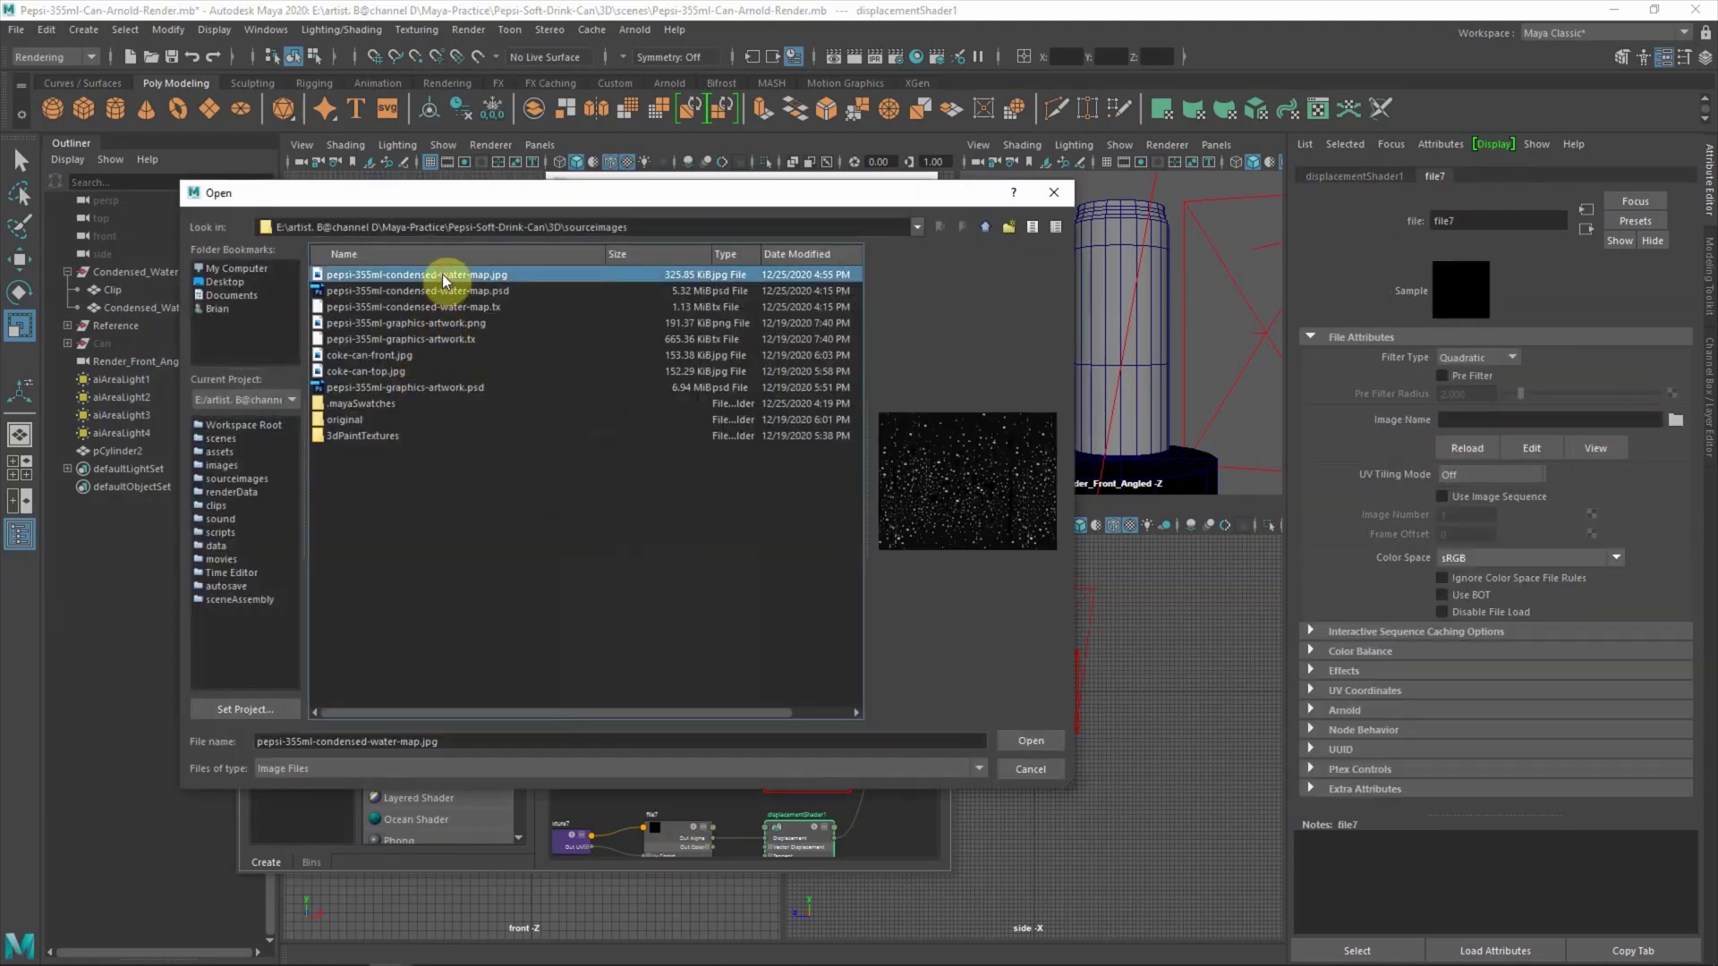
pyautogui.click(1029, 739)
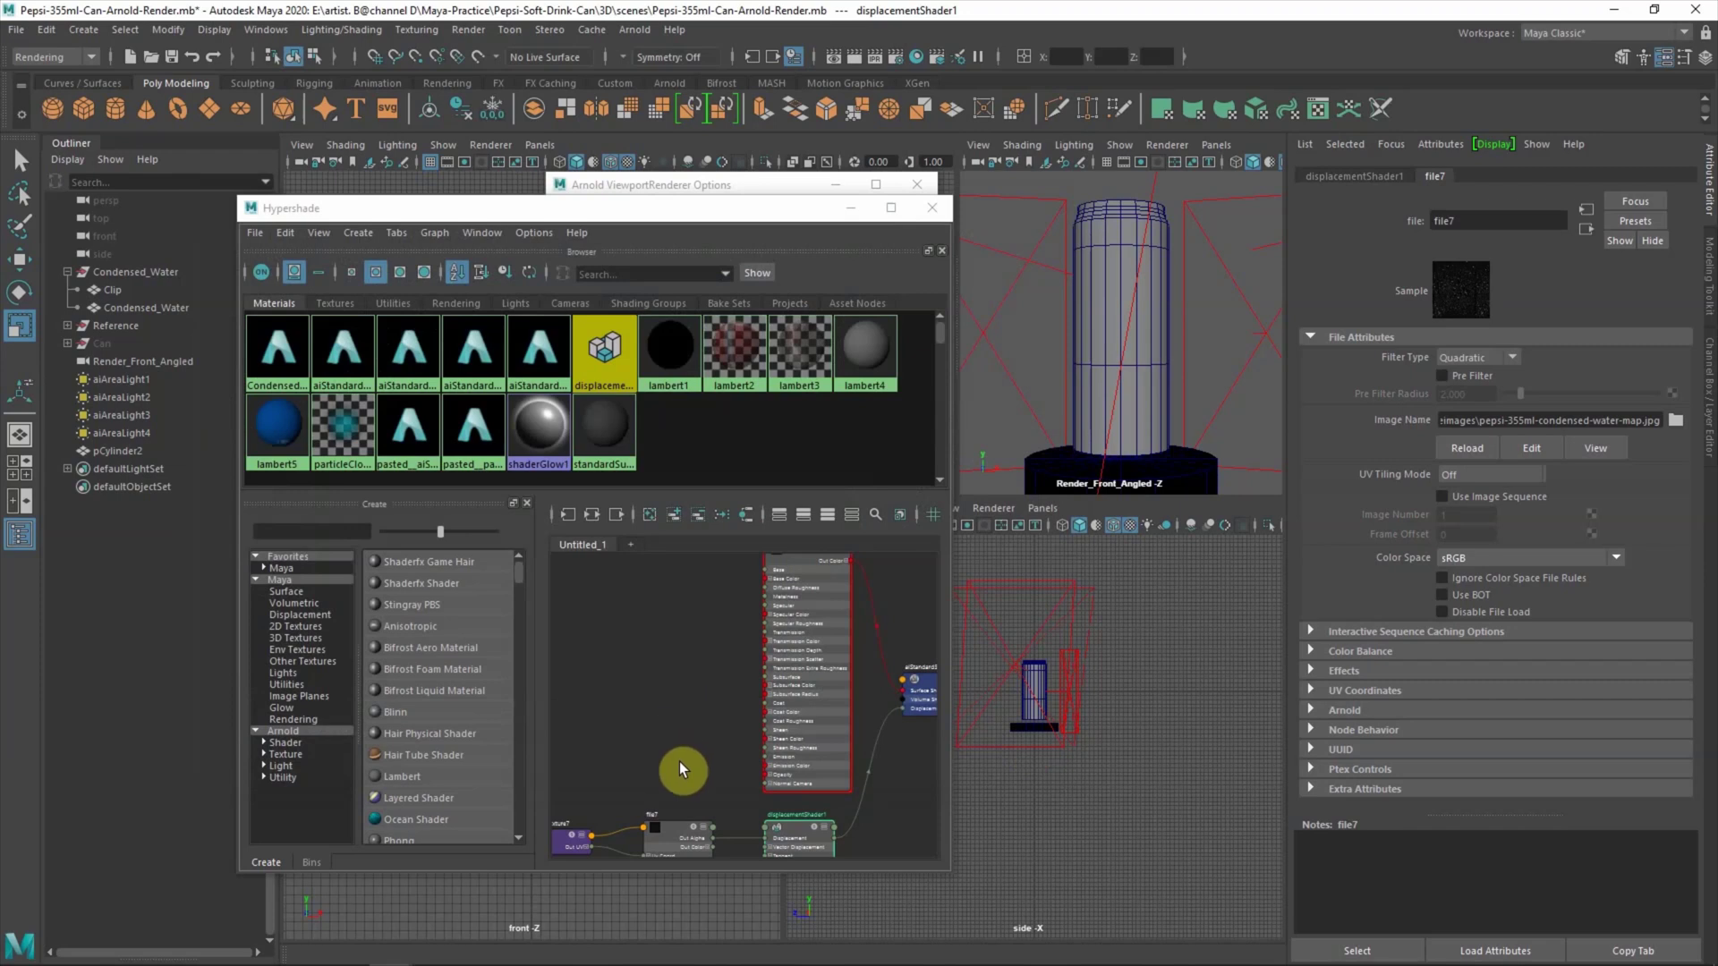
# - Select the Clip mesh and preview the displaced water in the Render_Front_Angled viewport with the Arnold renderer
pyautogui.click(112, 291)
pyautogui.click(1166, 145)
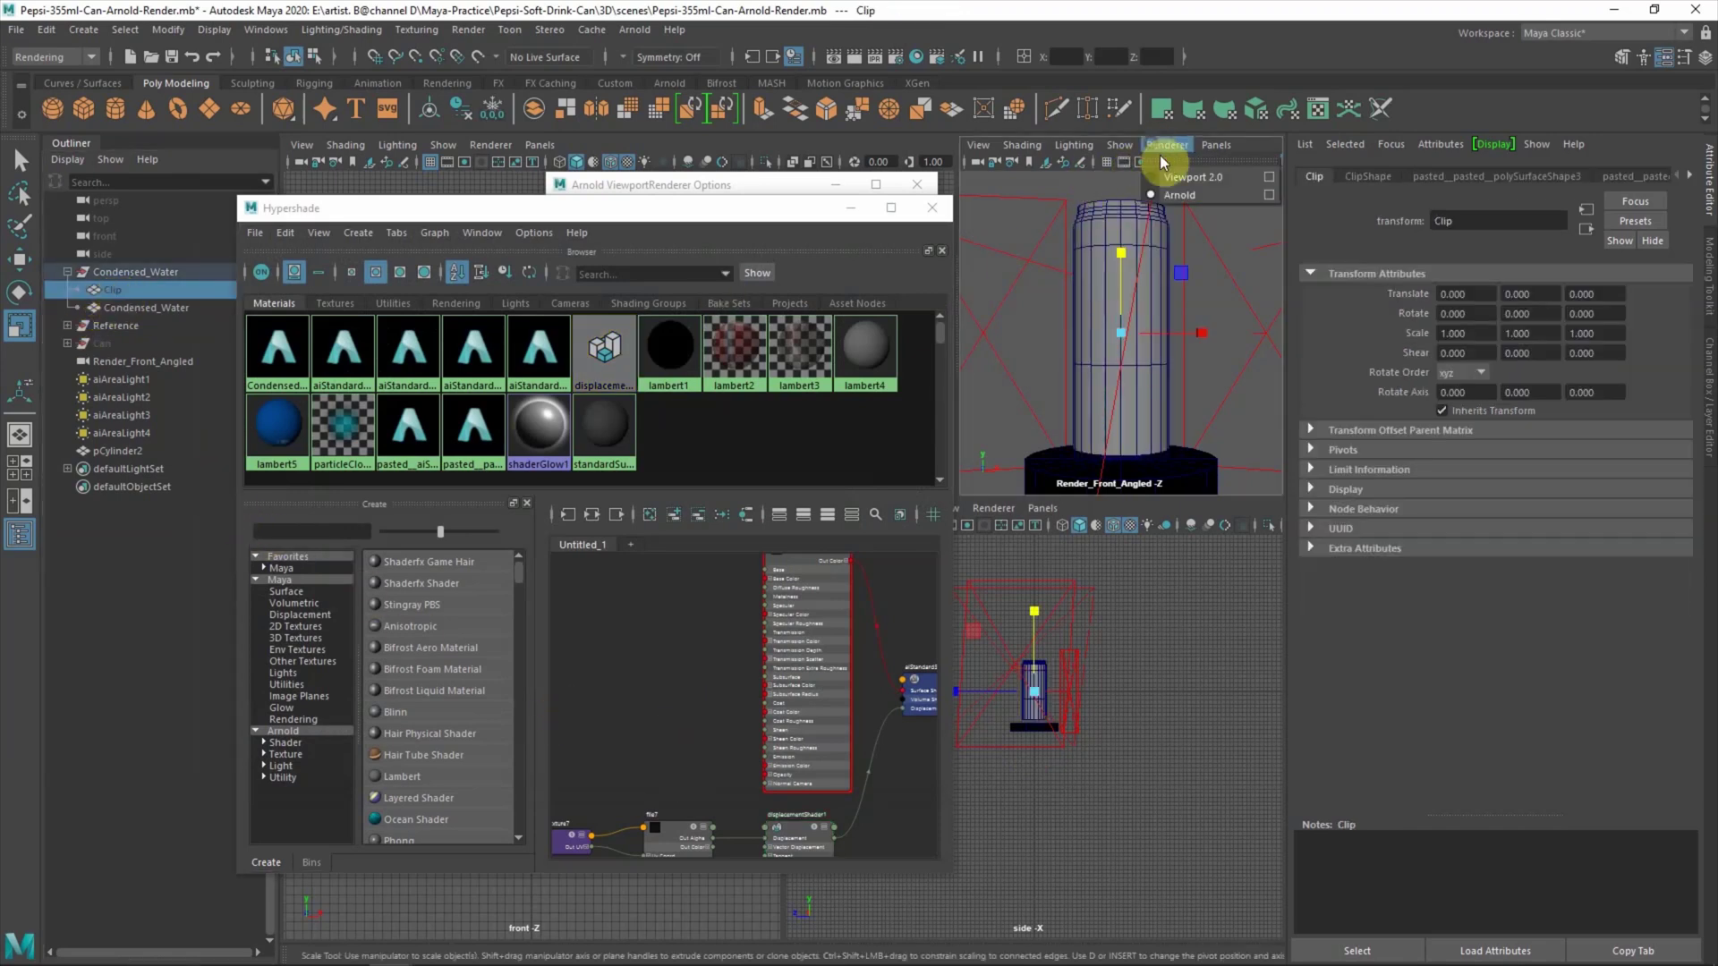
pyautogui.click(1167, 194)
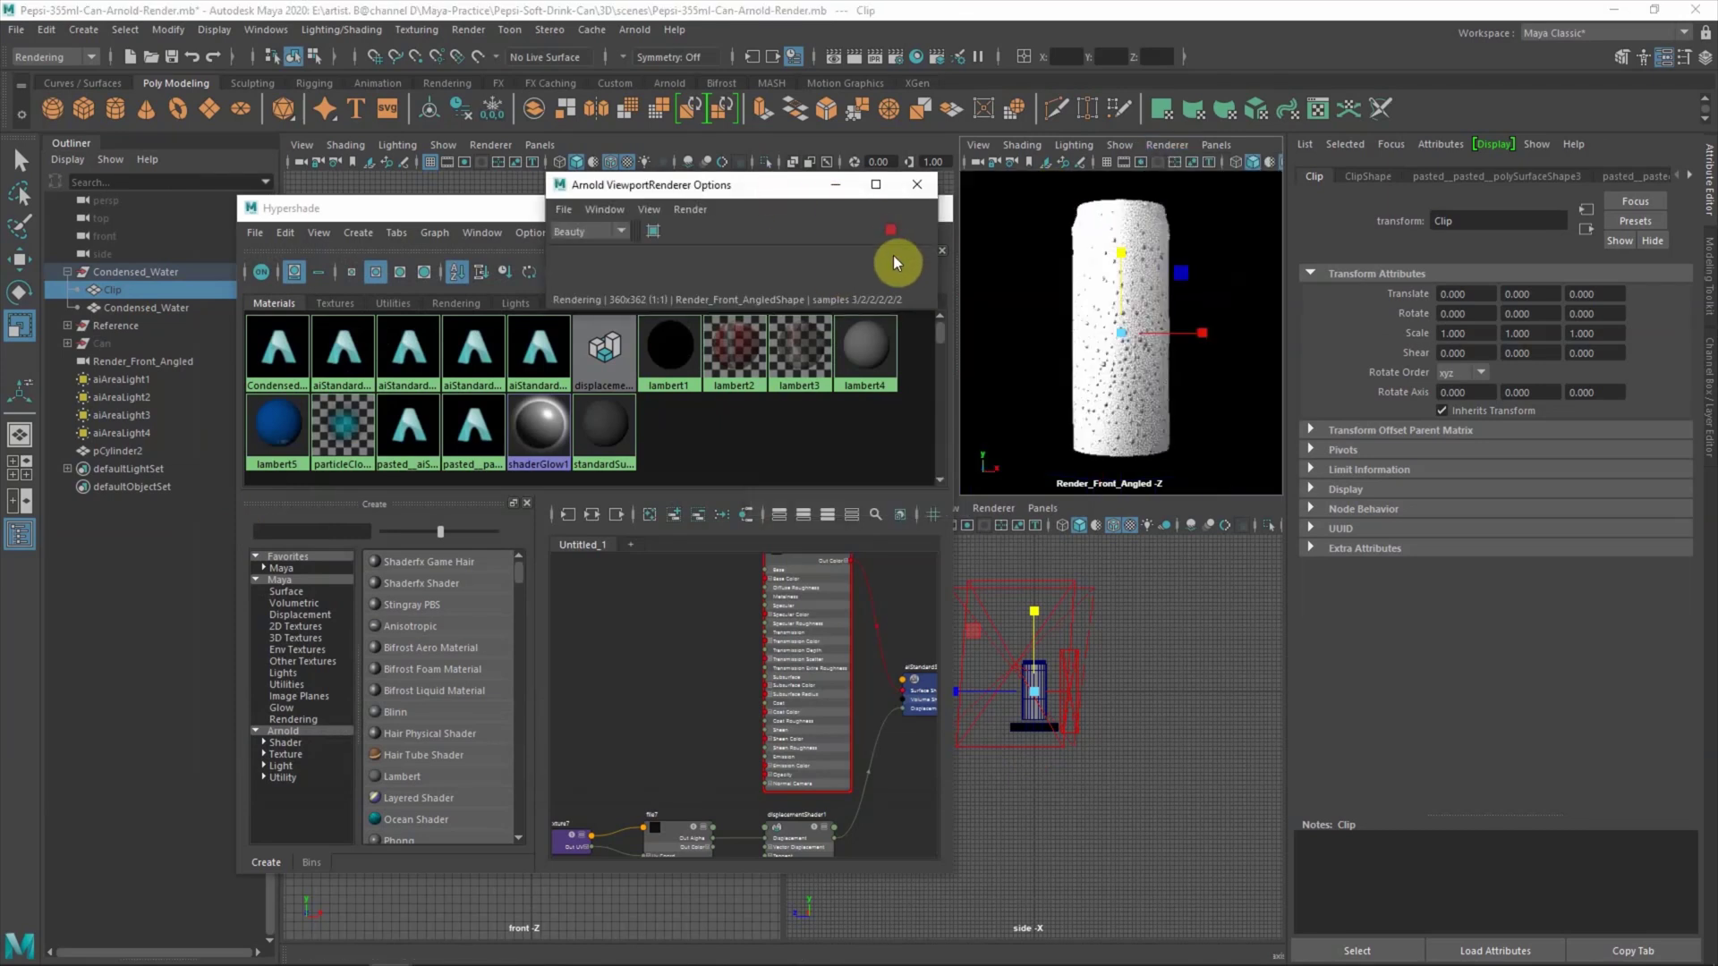
pyautogui.press('q')
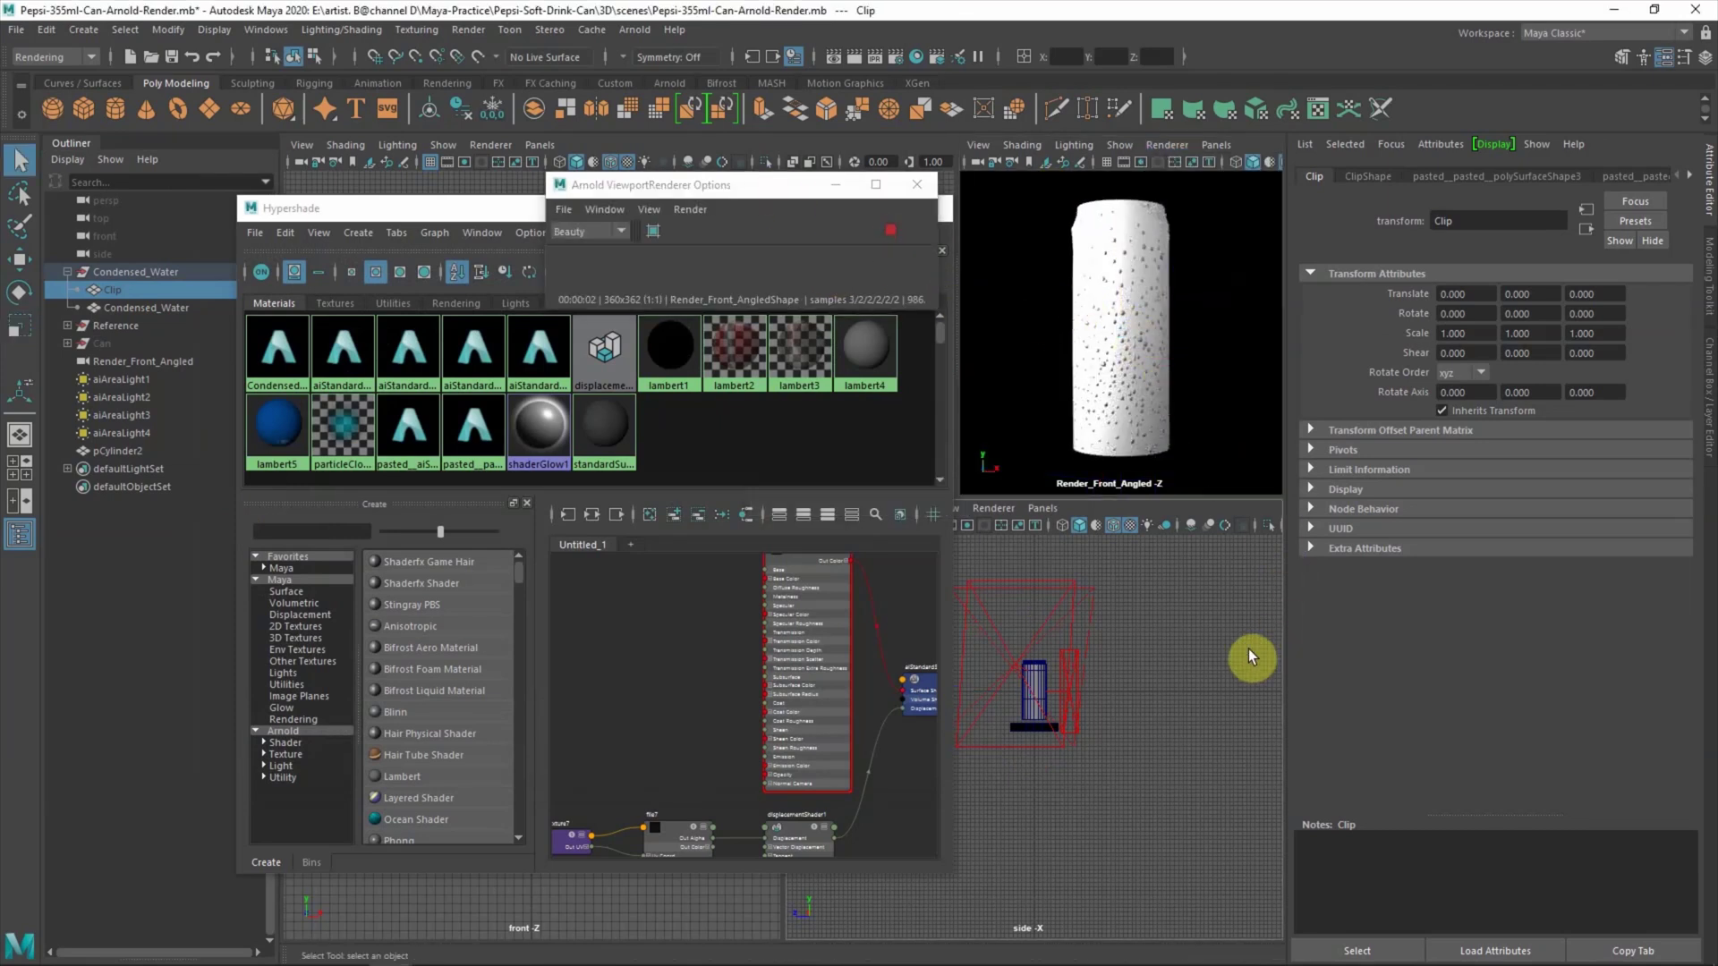
pyautogui.click(890, 230)
# - Switch the render viewport to the persp camera and run the Arnold preview close up on the can body
pyautogui.click(978, 144)
pyautogui.click(1154, 238)
pyautogui.click(1216, 144)
pyautogui.moveTo(1297, 161)
pyautogui.click(1418, 168)
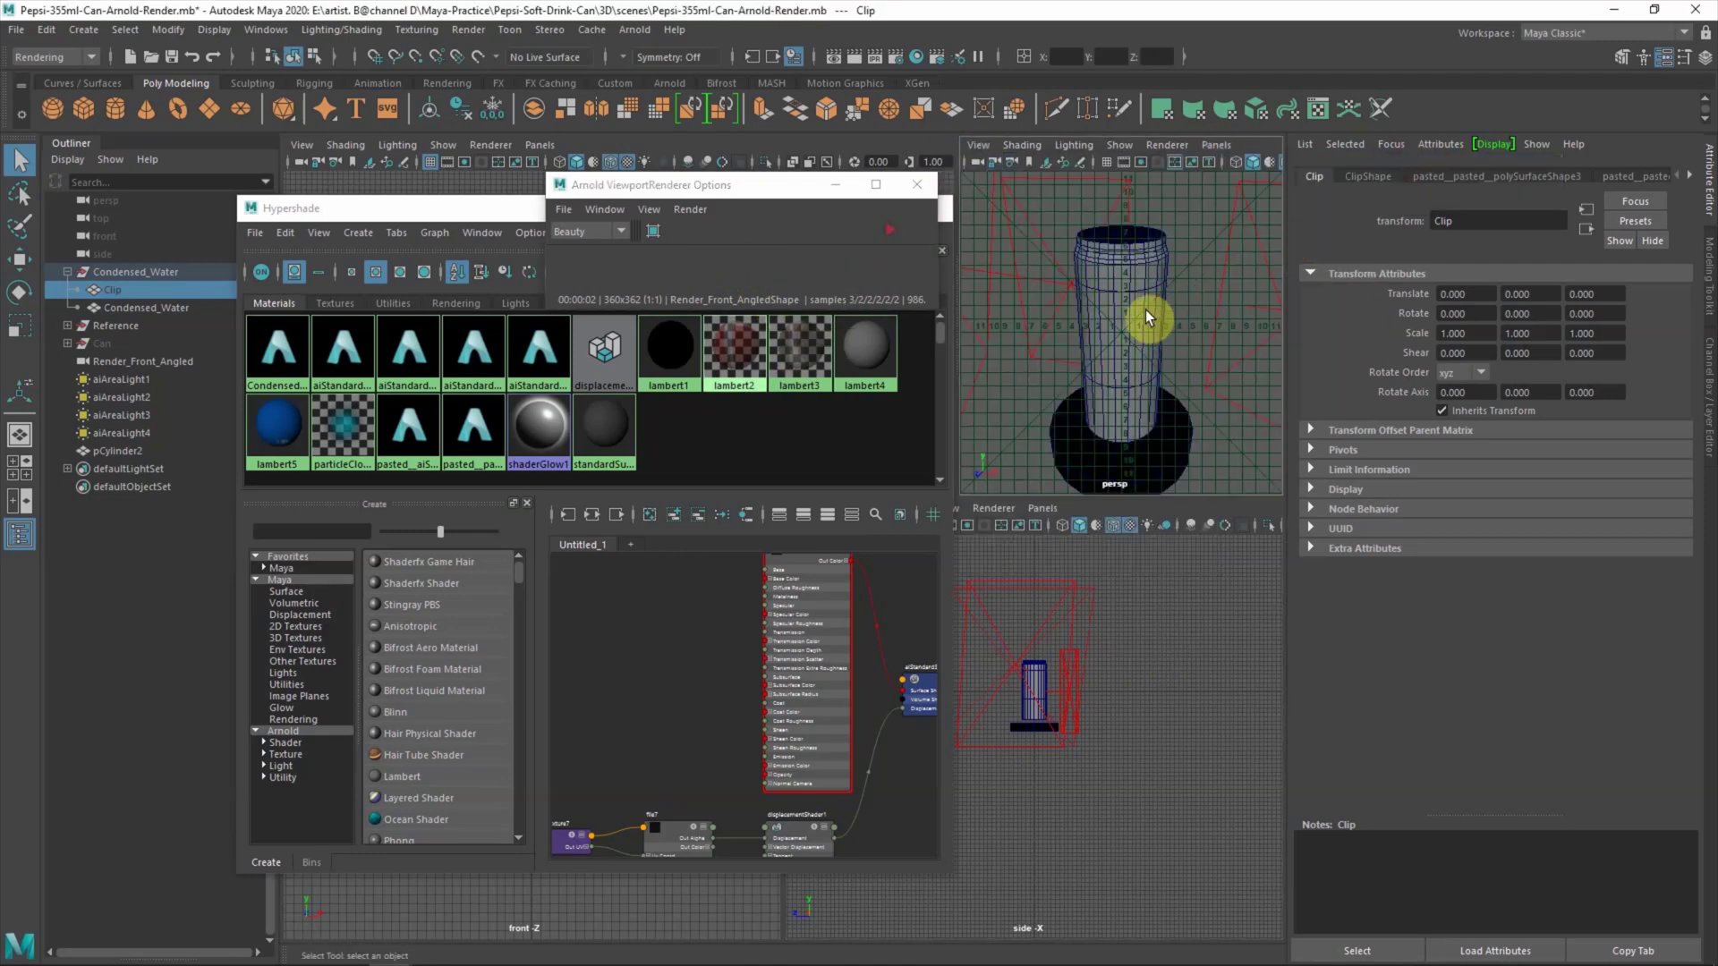
pyautogui.scroll(5, 1105, 286)
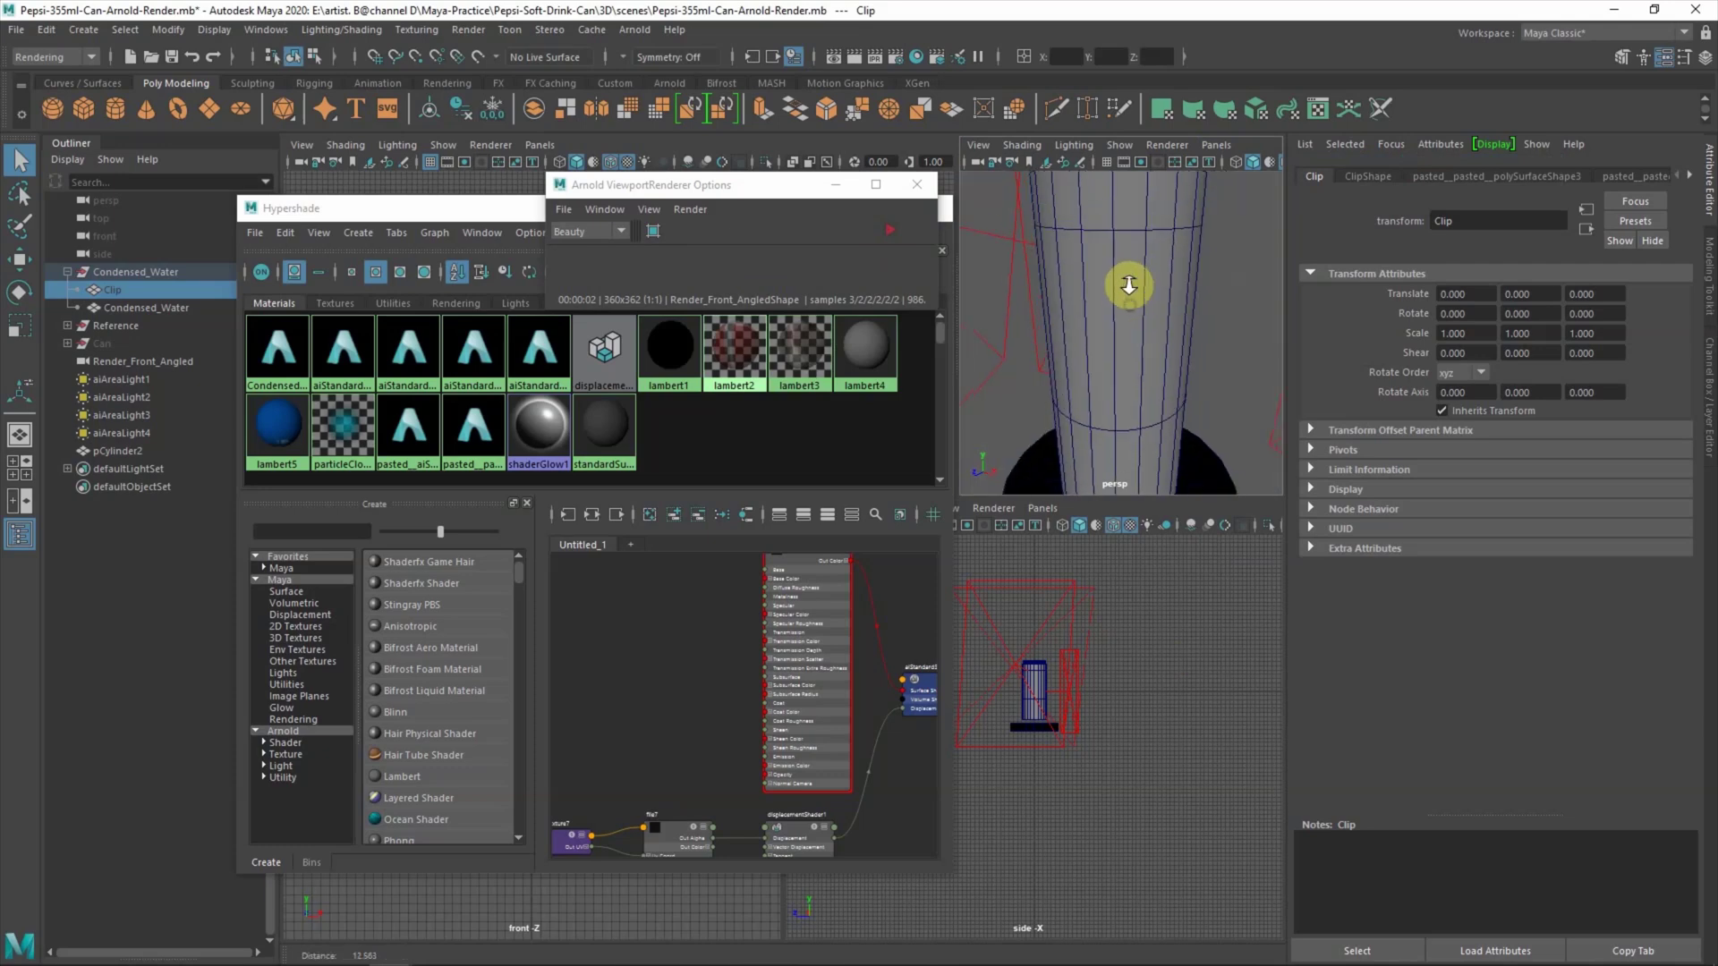
pyautogui.click(1159, 144)
pyautogui.click(889, 230)
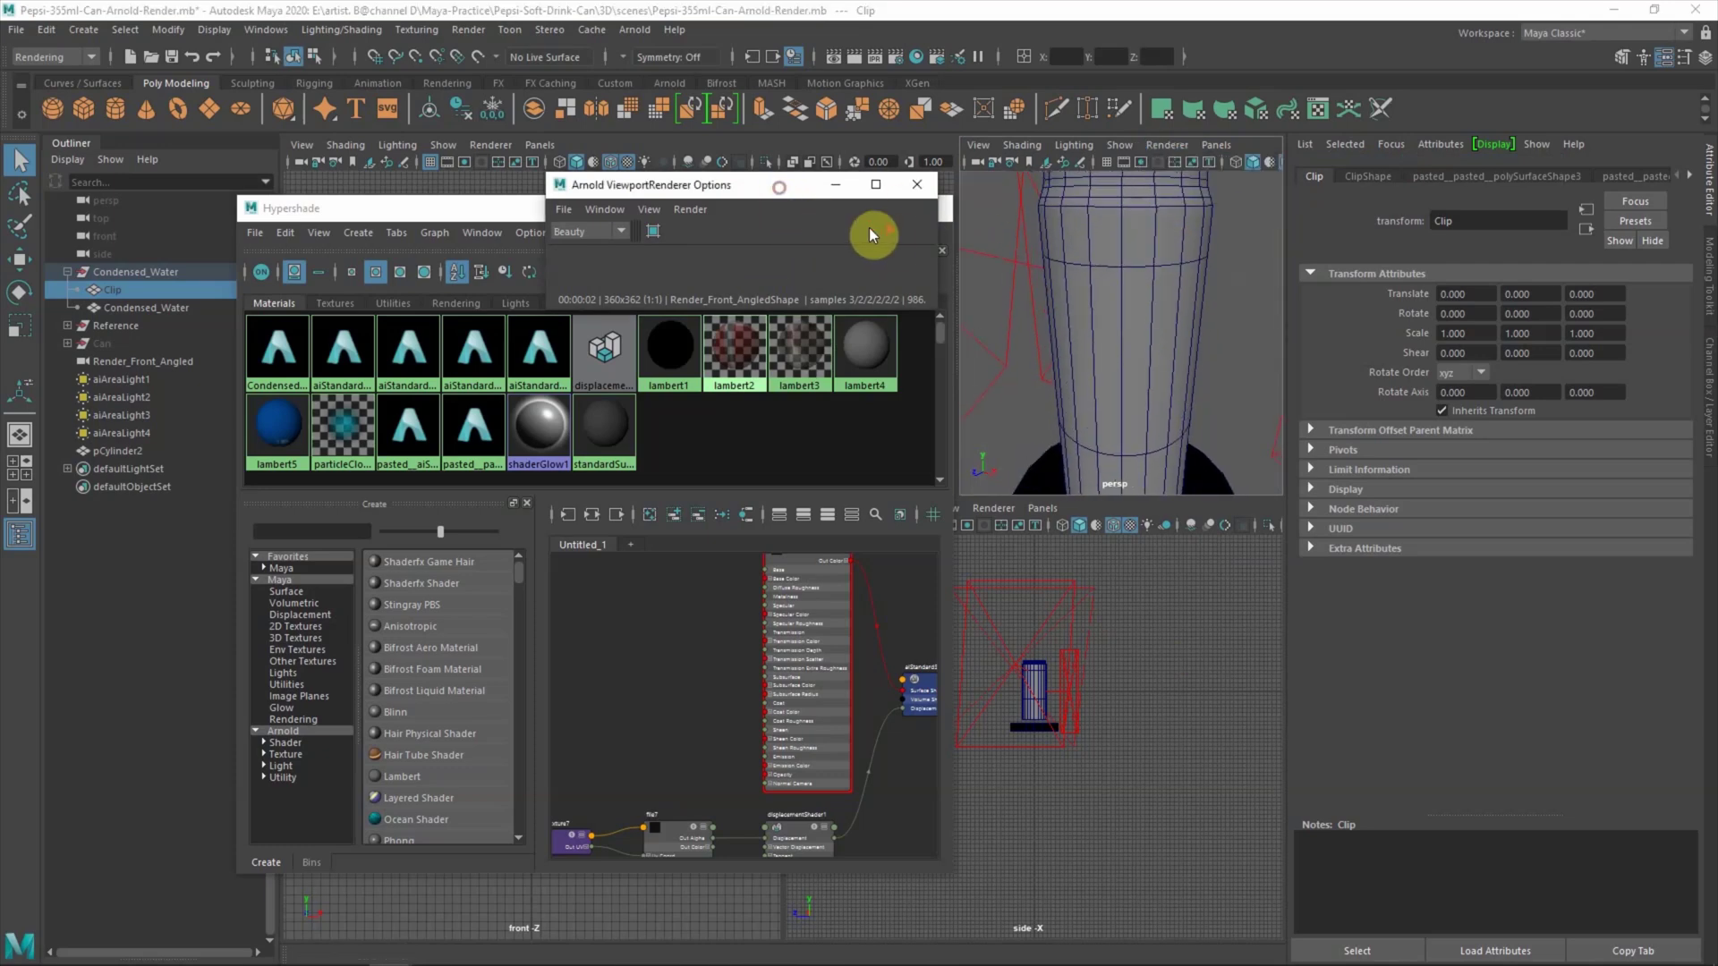
pyautogui.scroll(3, 1104, 330)
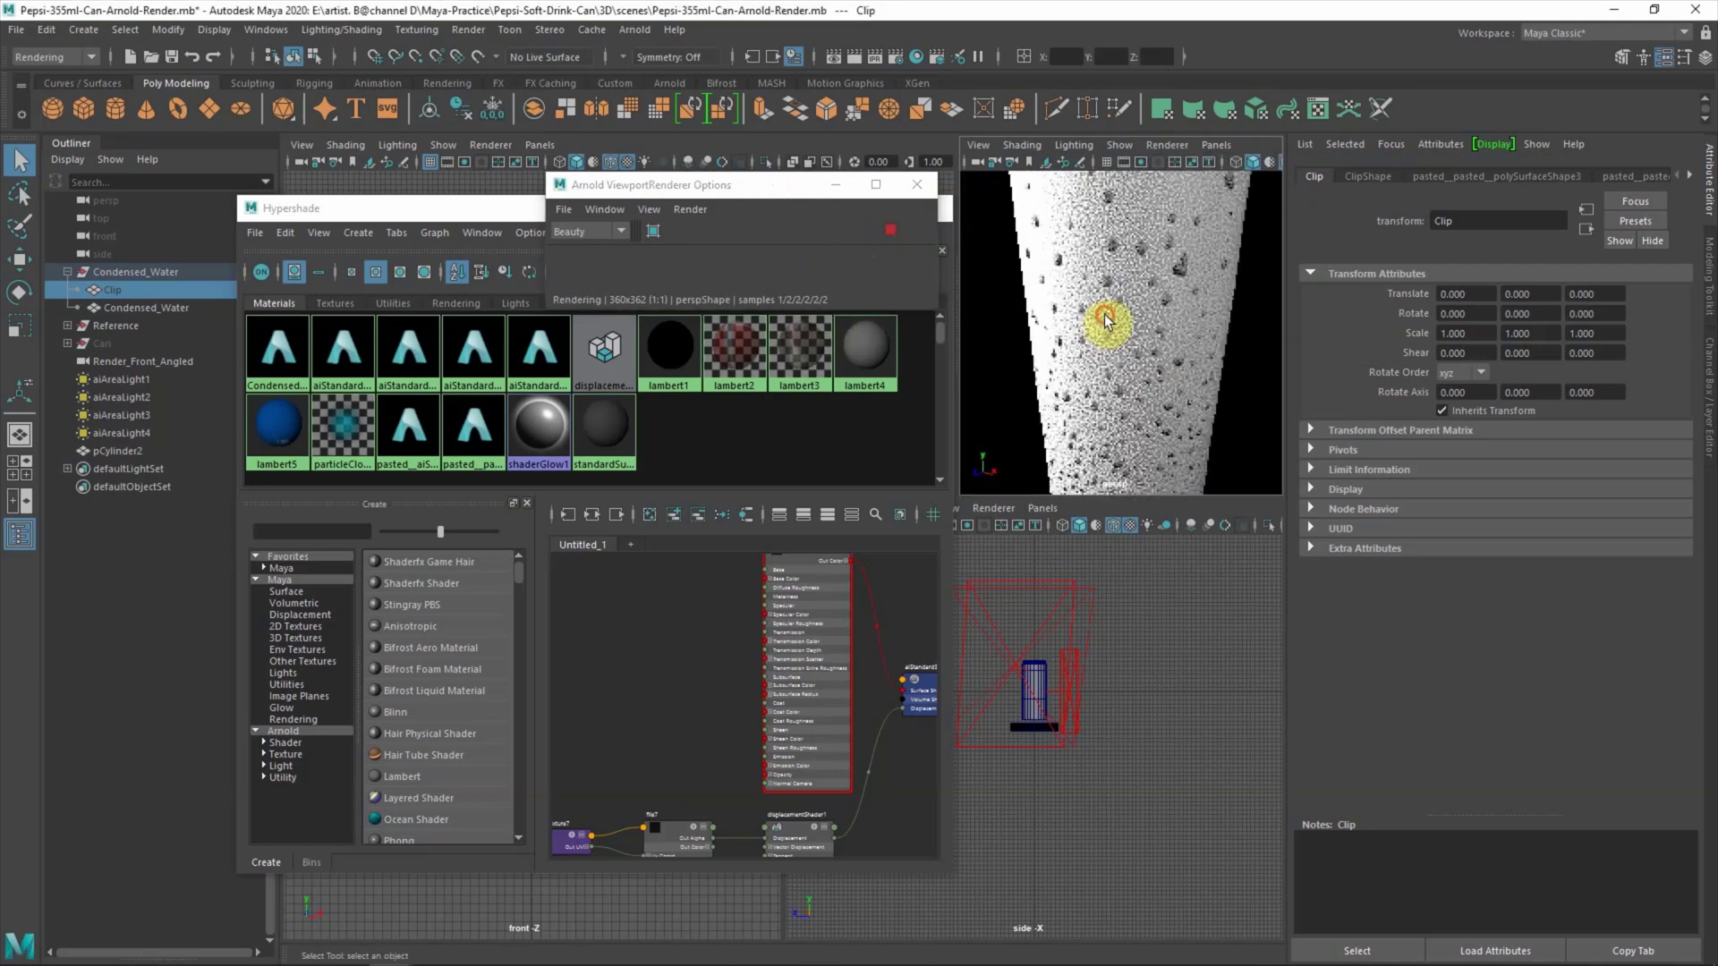
pyautogui.keyDown('alt'); pyautogui.moveTo(1109, 367); pyautogui.dragTo(1132, 337); pyautogui.keyUp('alt')
pyautogui.click(813, 445)
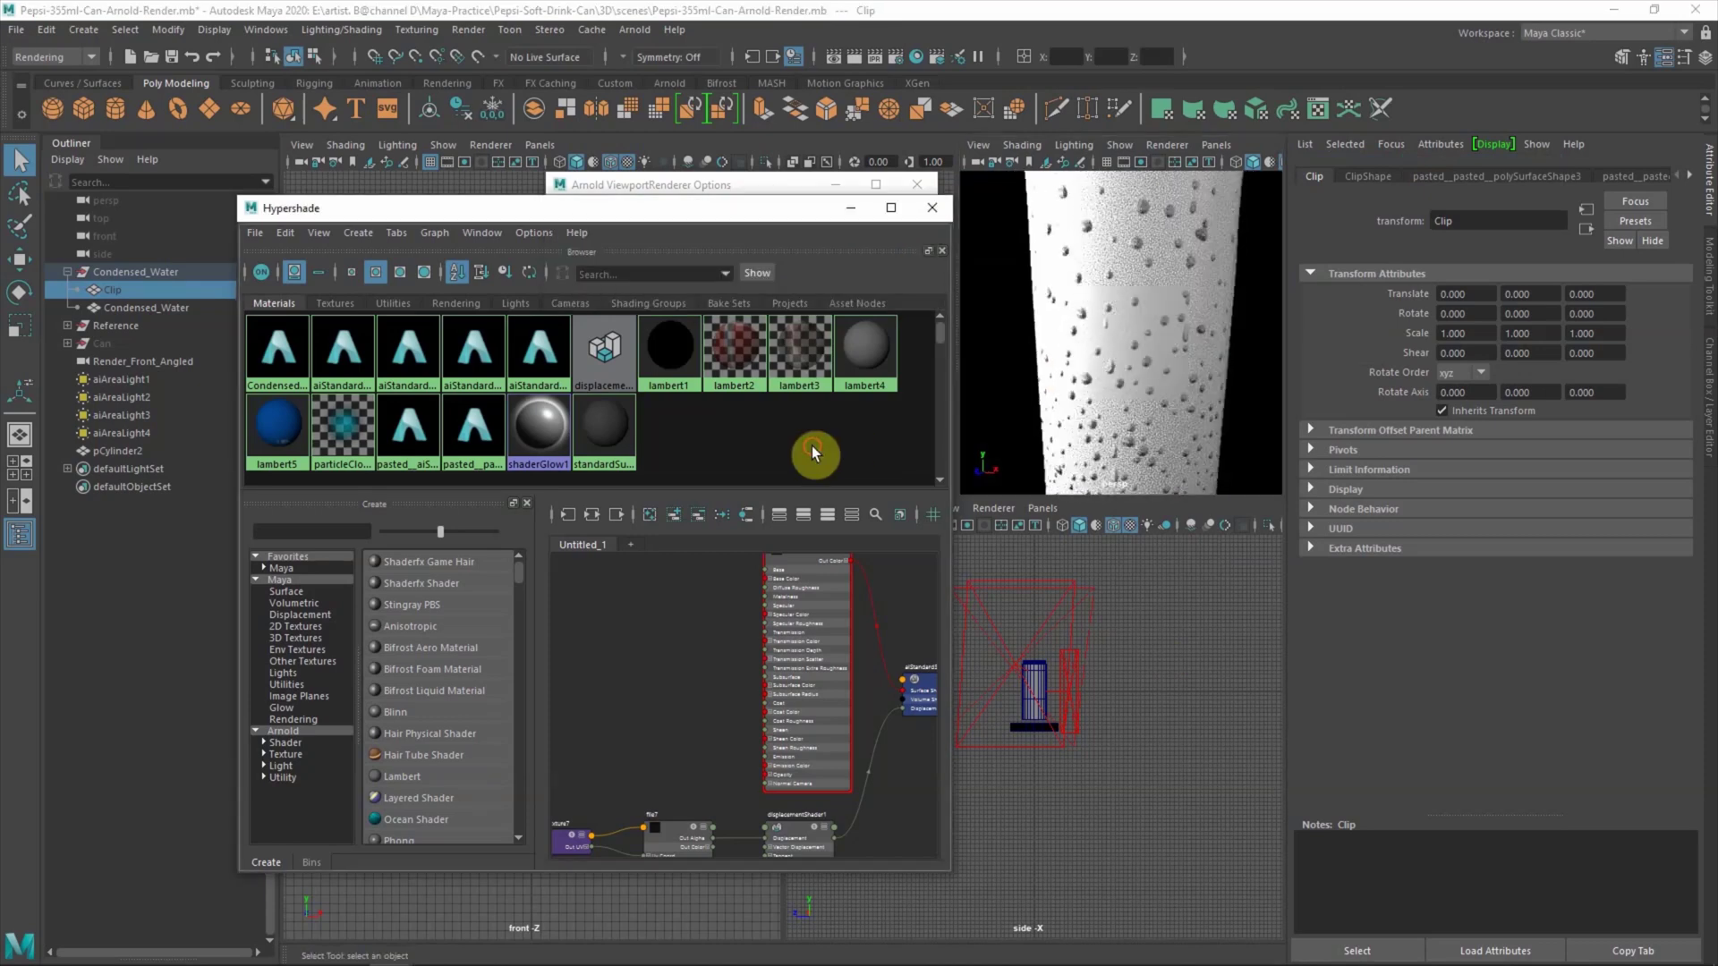
# - Toggle the visibility of the Clip and Condensed_Water meshes, leaving only Clip shown
pyautogui.hotkey('ctrl', 'h')
pyautogui.click(125, 308)
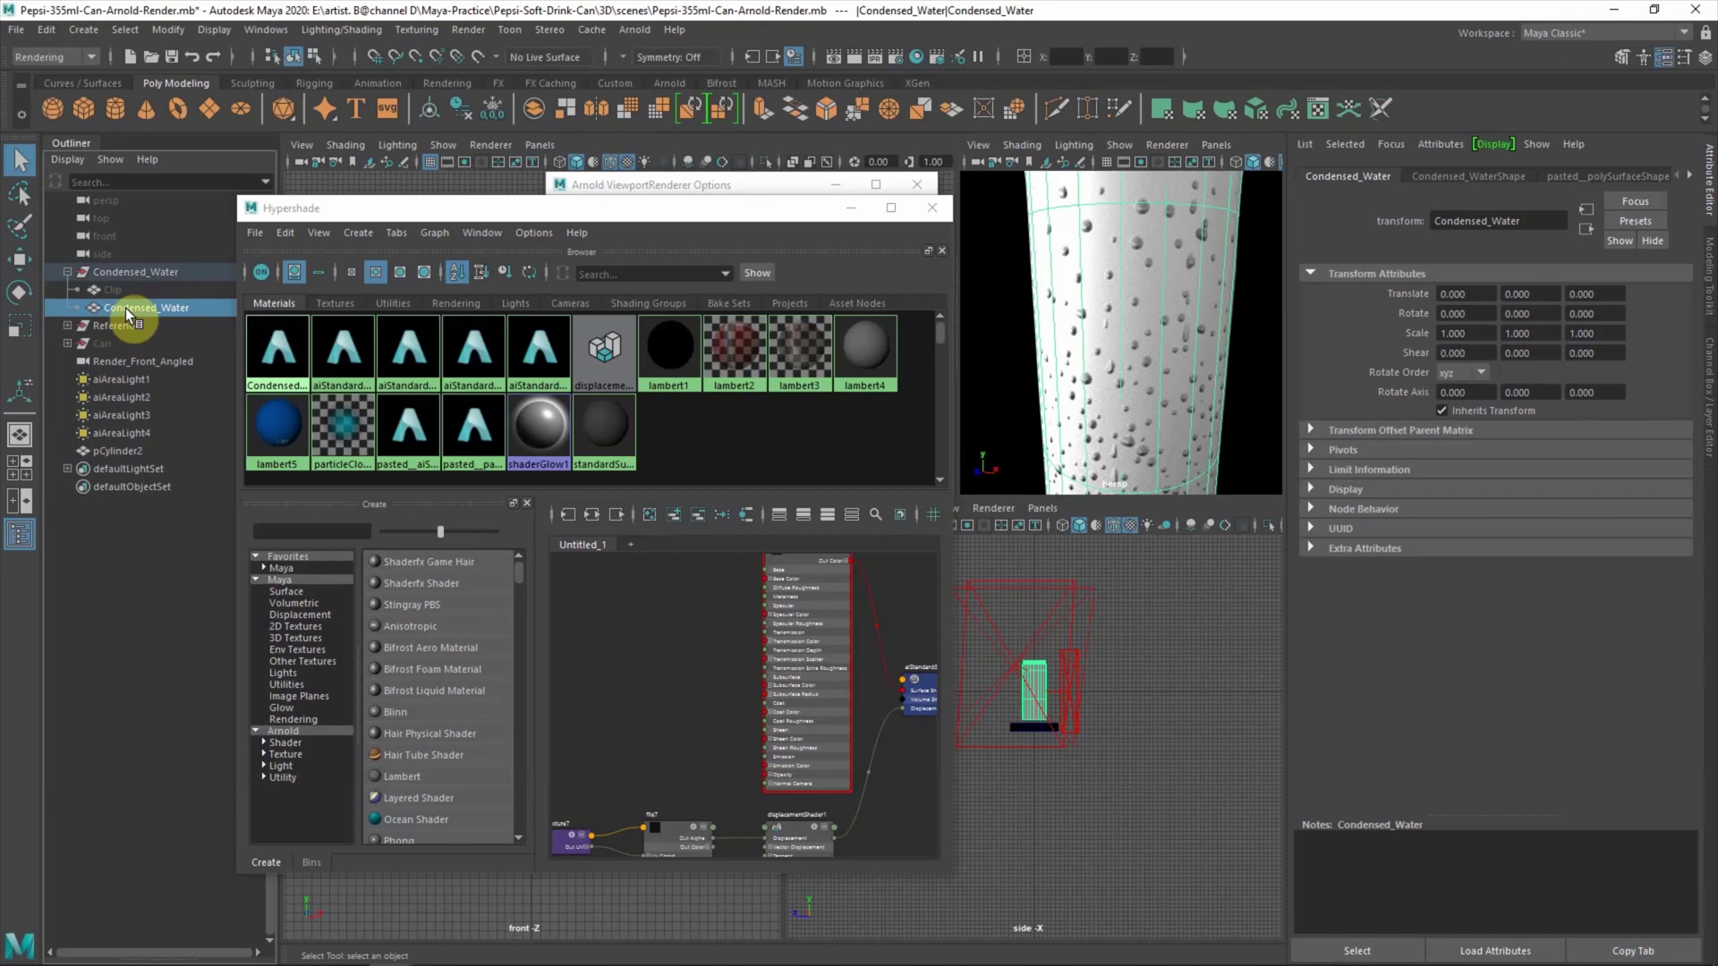
pyautogui.hotkey('ctrl', 'h')
pyautogui.click(110, 290)
pyautogui.hotkey('shift', 'h')
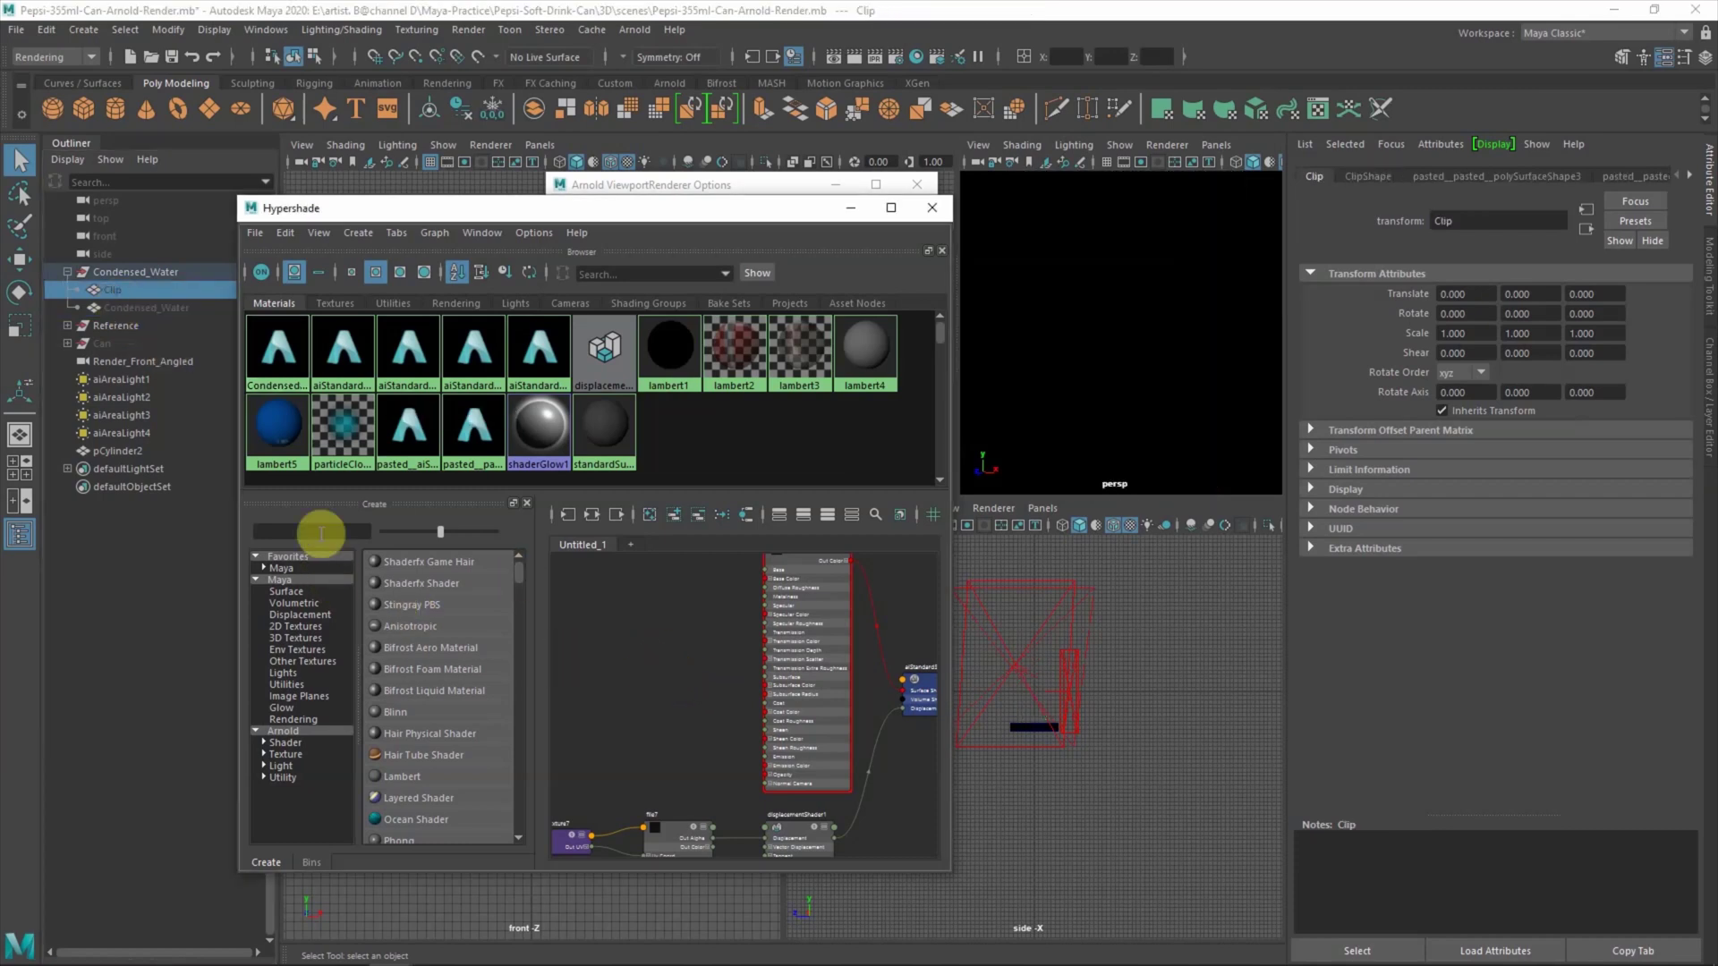
# - Create an aiClipGeo shader in Hypershade and assign it to the Clip mesh
pyautogui.write('clip')
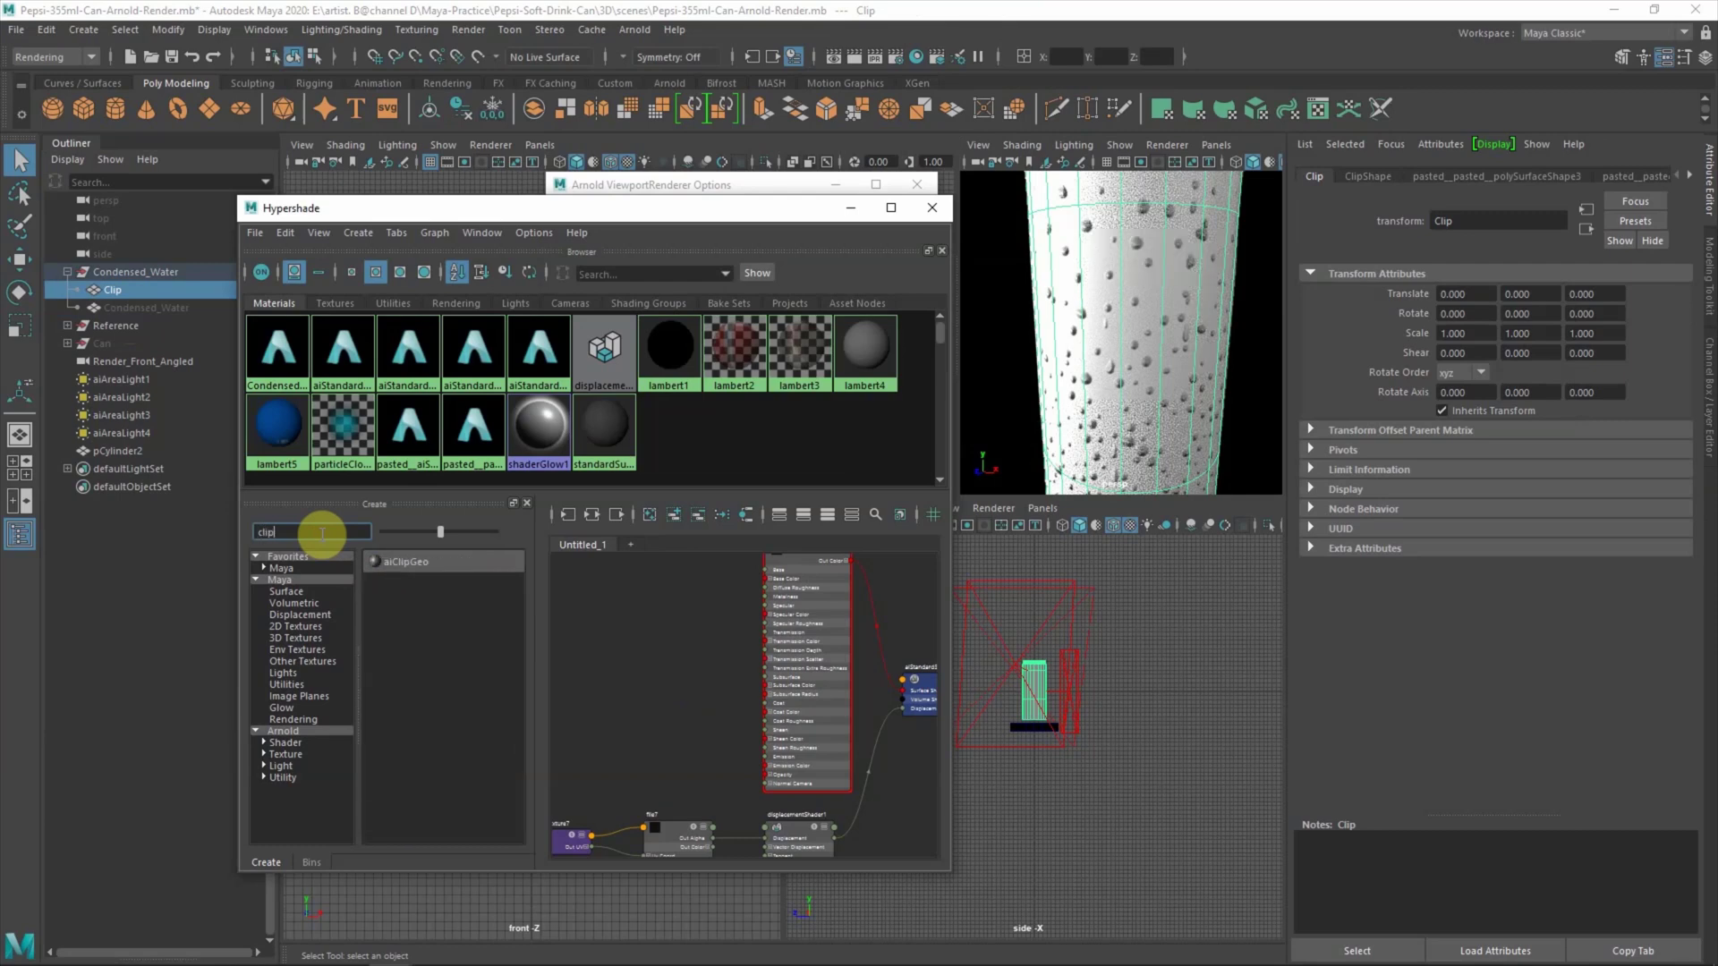
pyautogui.click(413, 562)
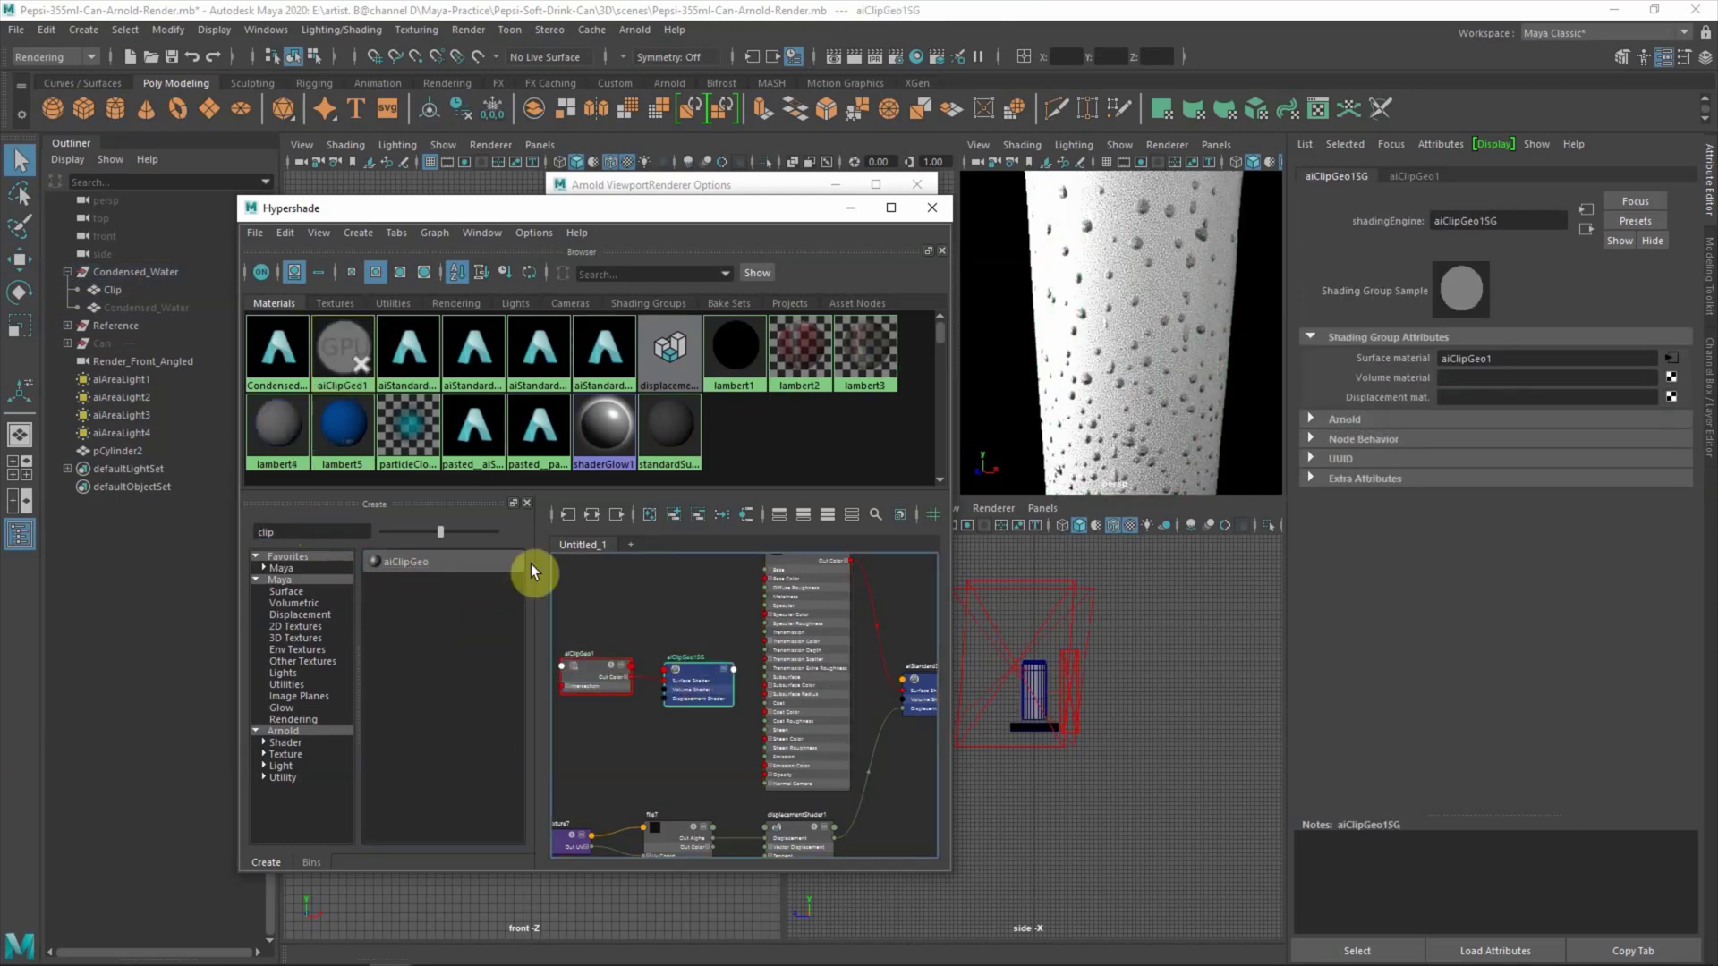
pyautogui.click(116, 290)
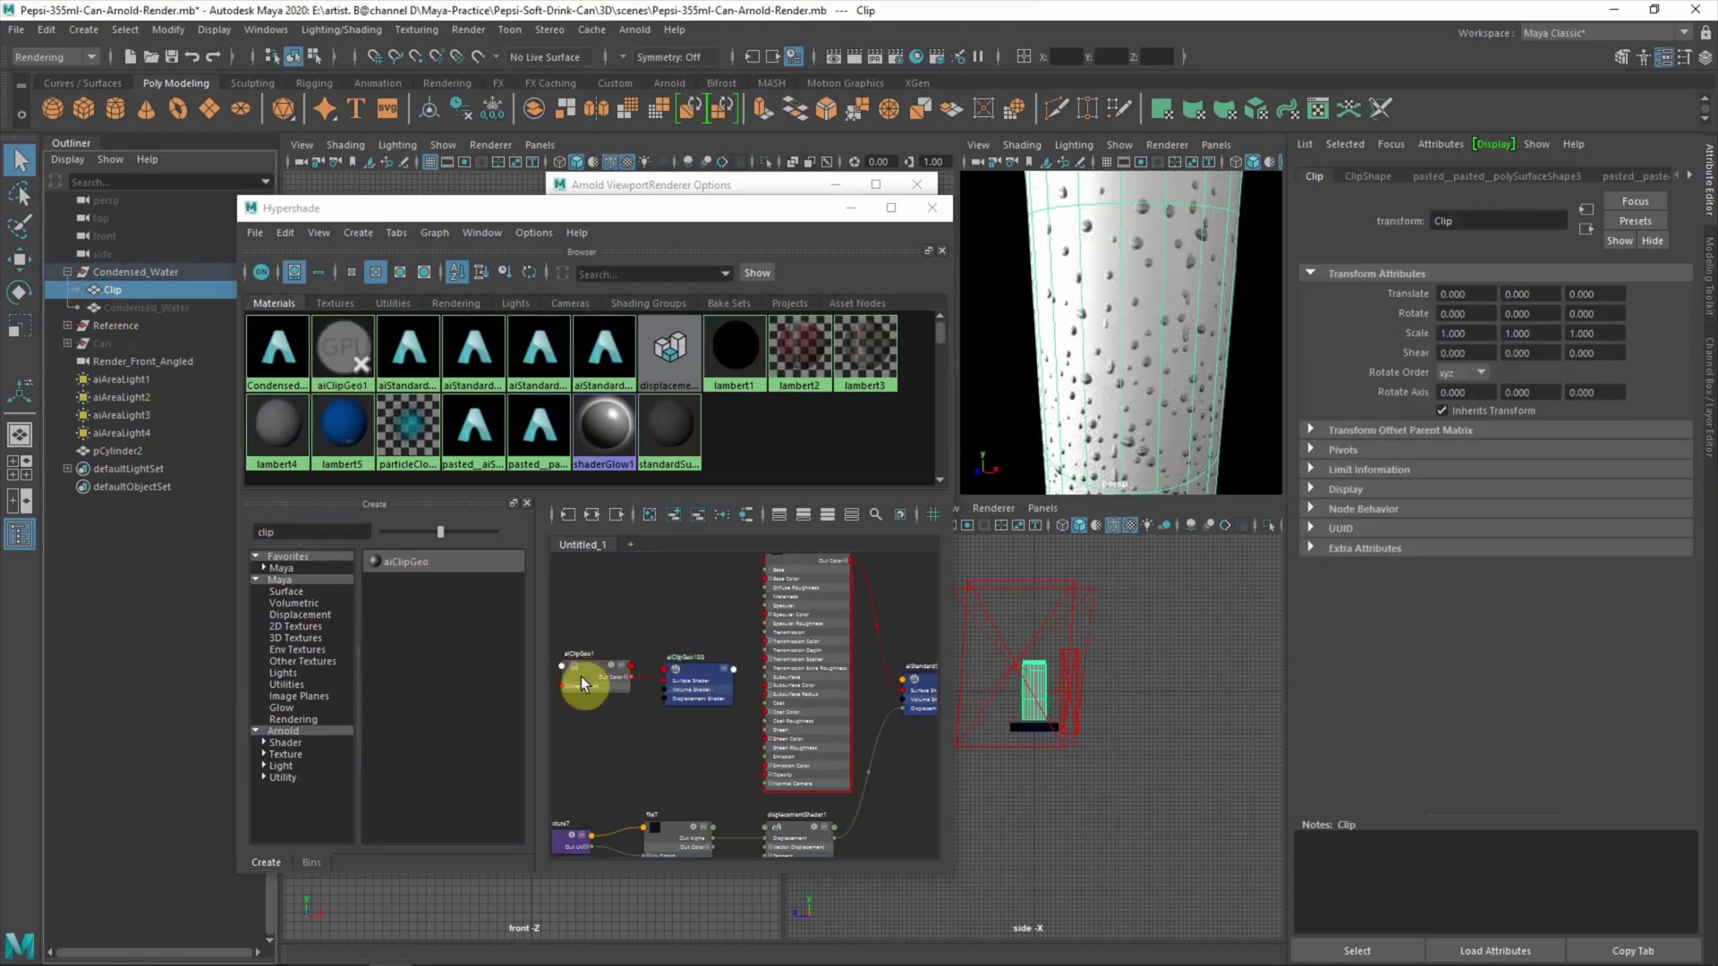
pyautogui.scroll(5, 581, 676)
pyautogui.scroll(-3, 710, 662)
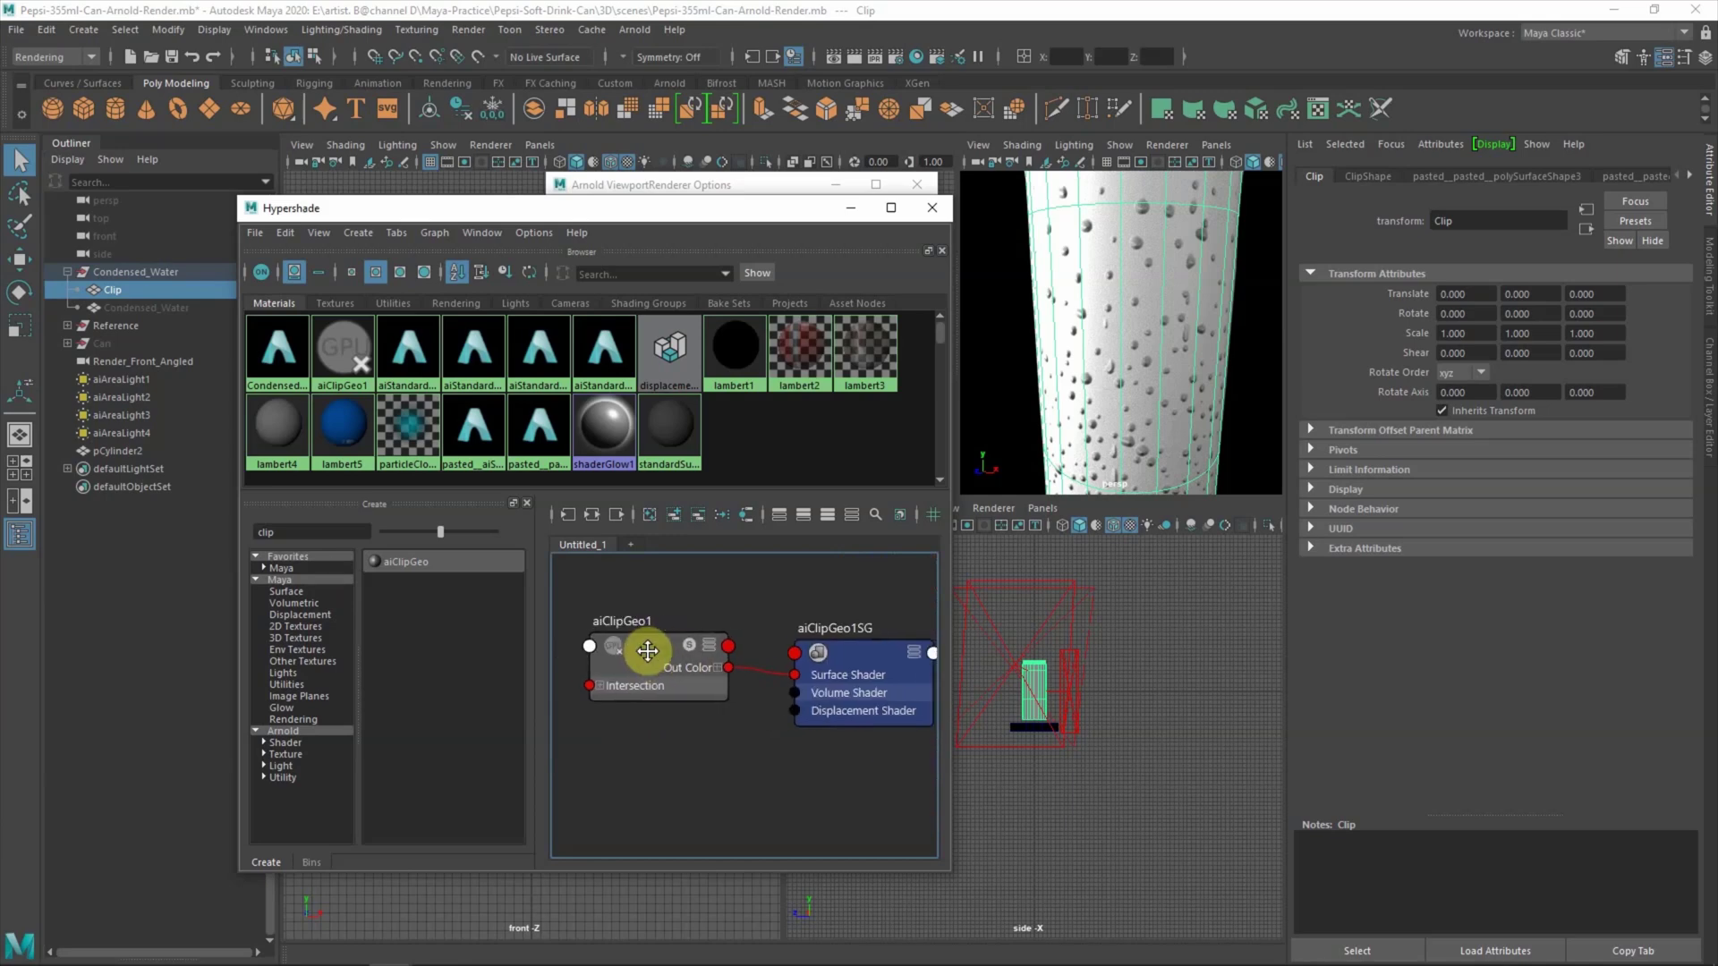
pyautogui.moveTo(641, 641); pyautogui.dragTo(635, 592, button='right')
# - Set the aiClipGeo shader's trace set to Clip
pyautogui.click(630, 636)
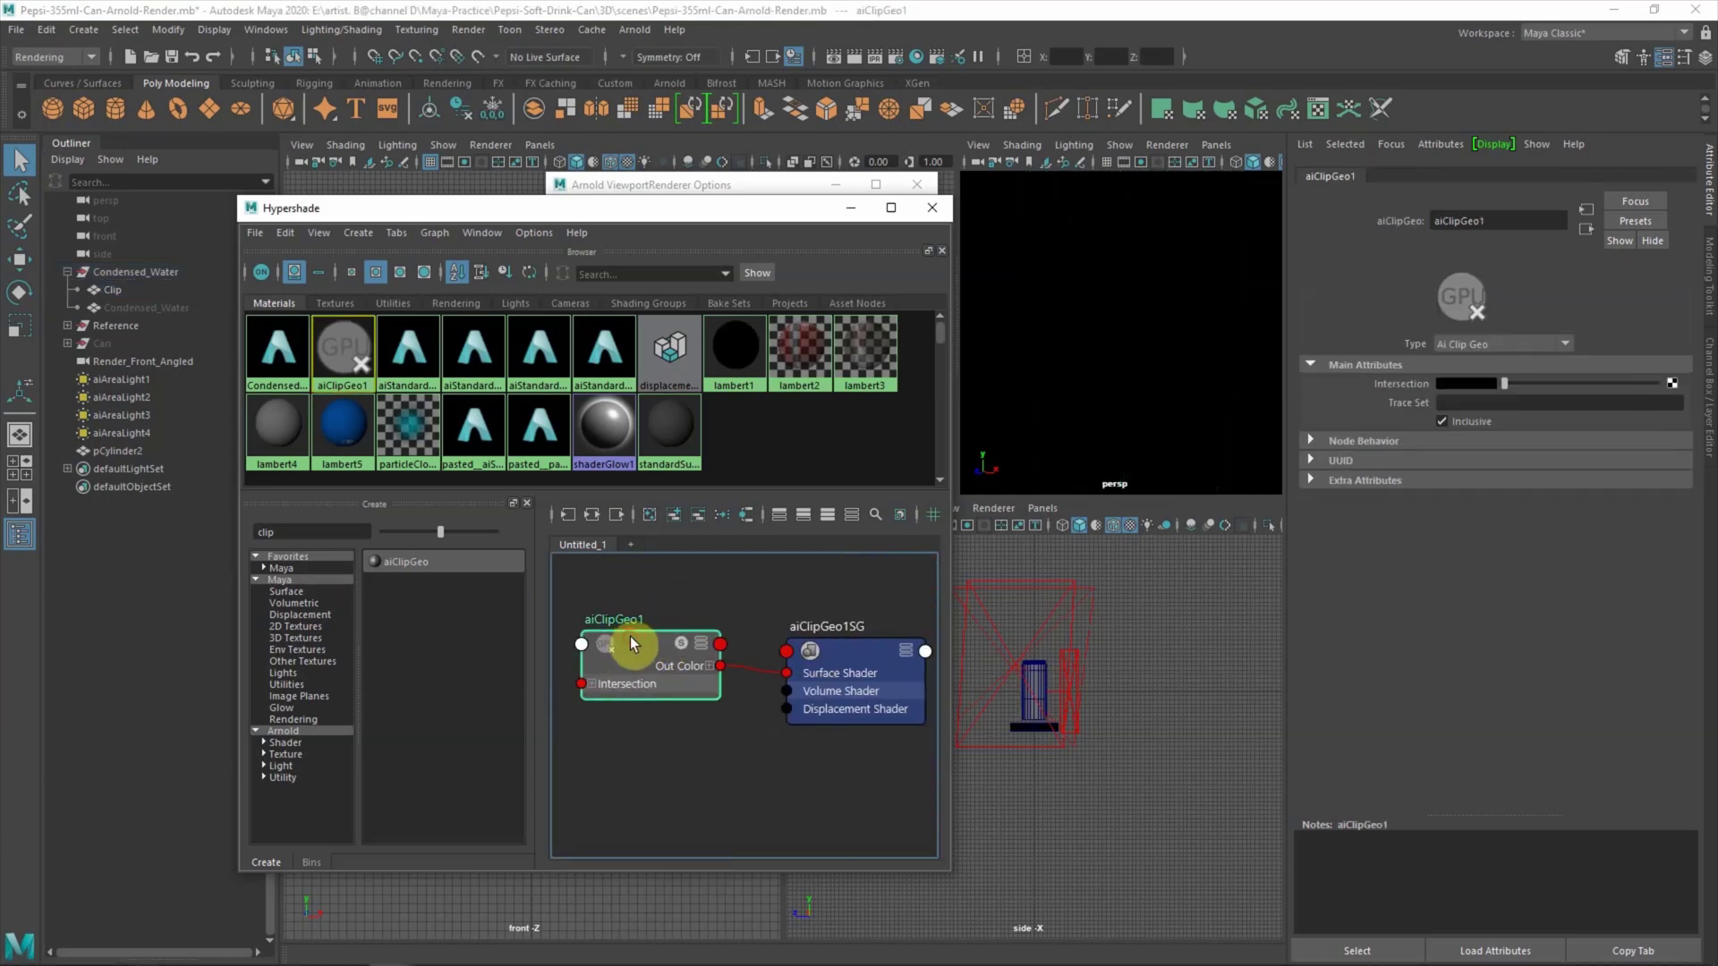
pyautogui.click(1454, 403)
pyautogui.write('Clip')
pyautogui.press('Return')
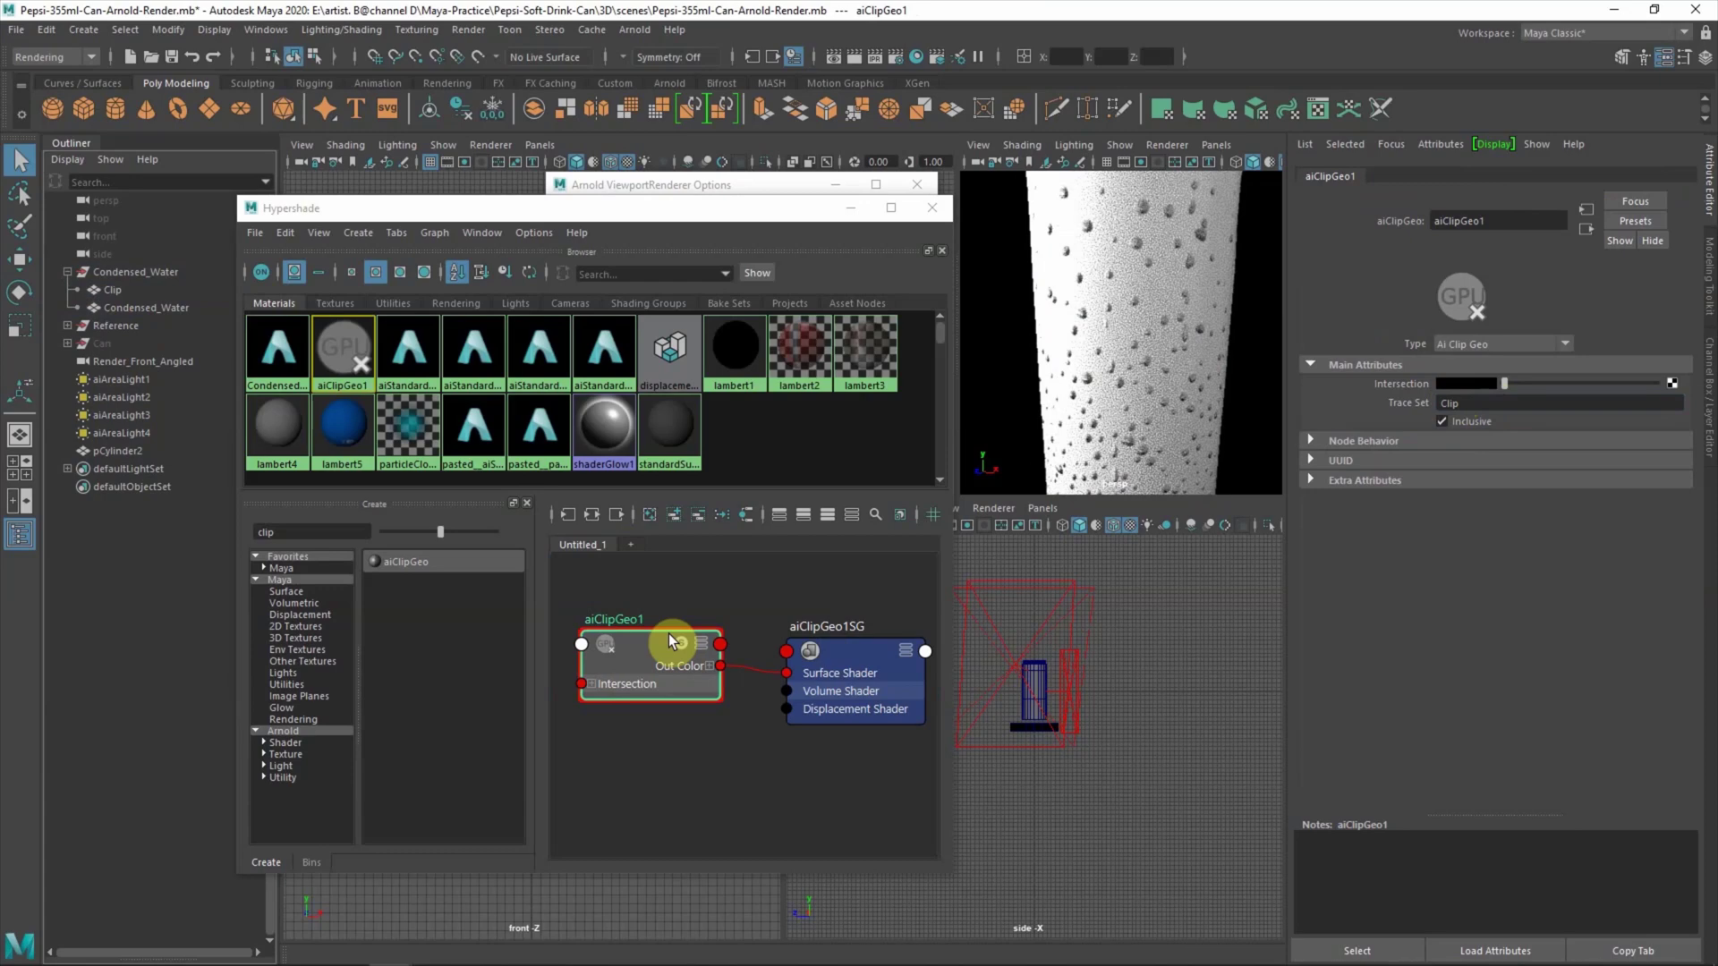
# - Enter Clip as the Arnold trace set of the Condensed_Water mesh, matching the clip shader's trace set name
pyautogui.click(1443, 403)
pyautogui.doubleClick(1446, 403)
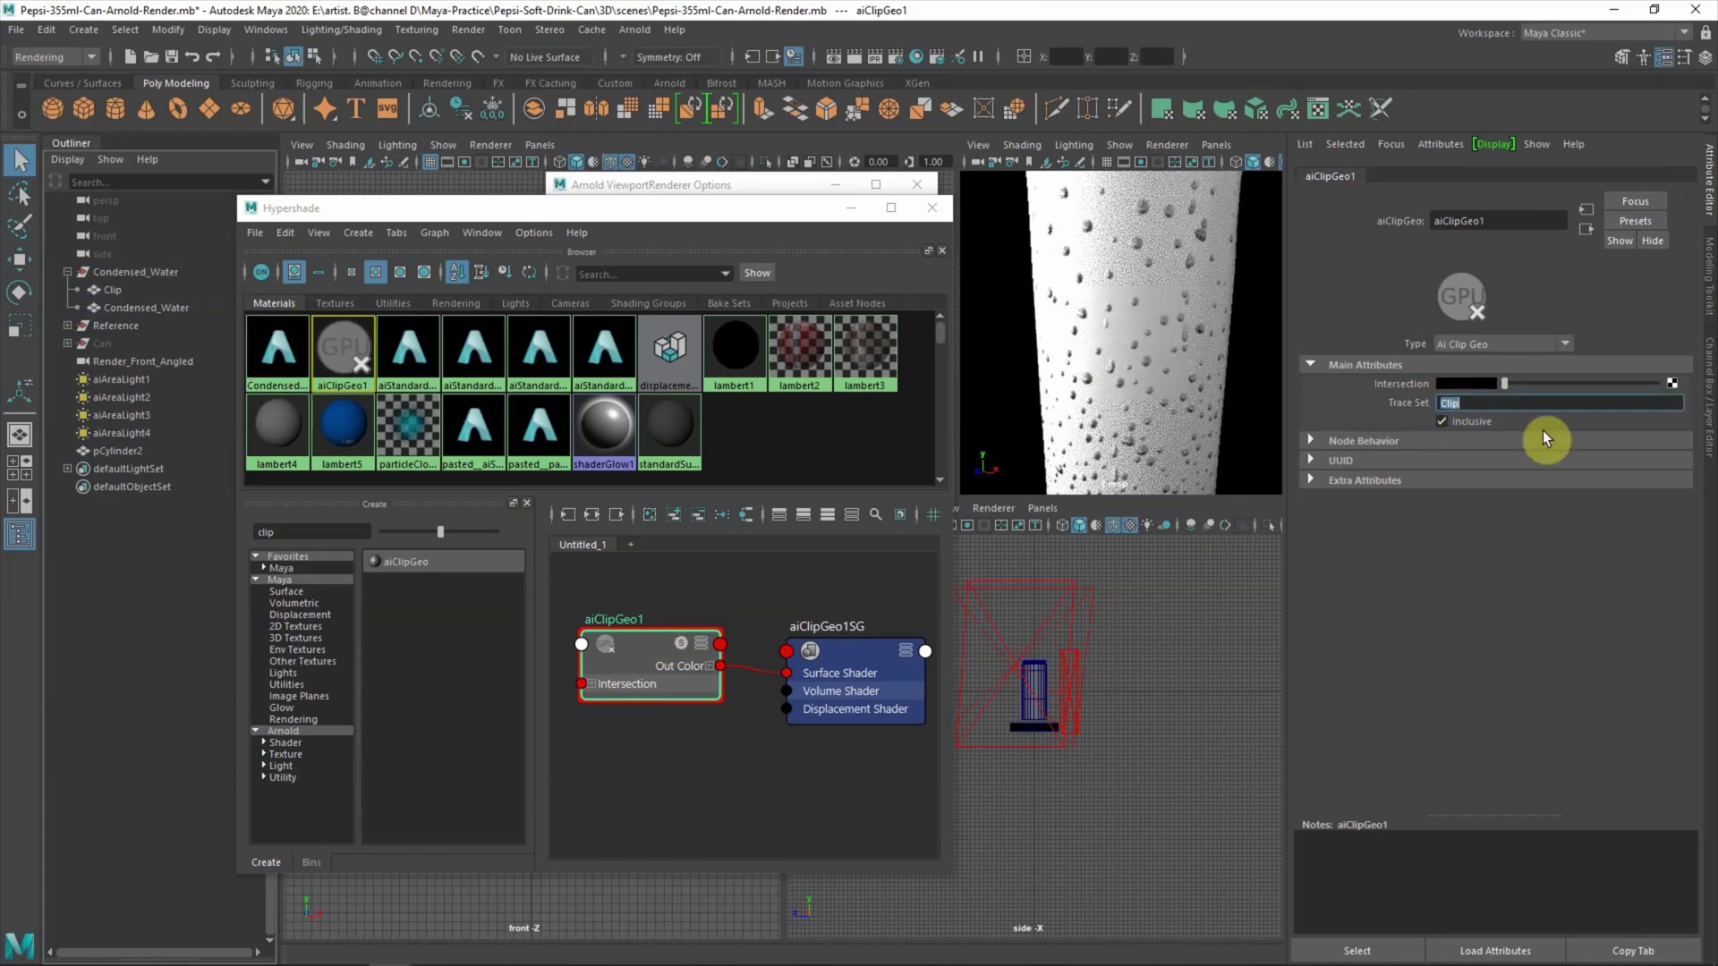
pyautogui.click(118, 305)
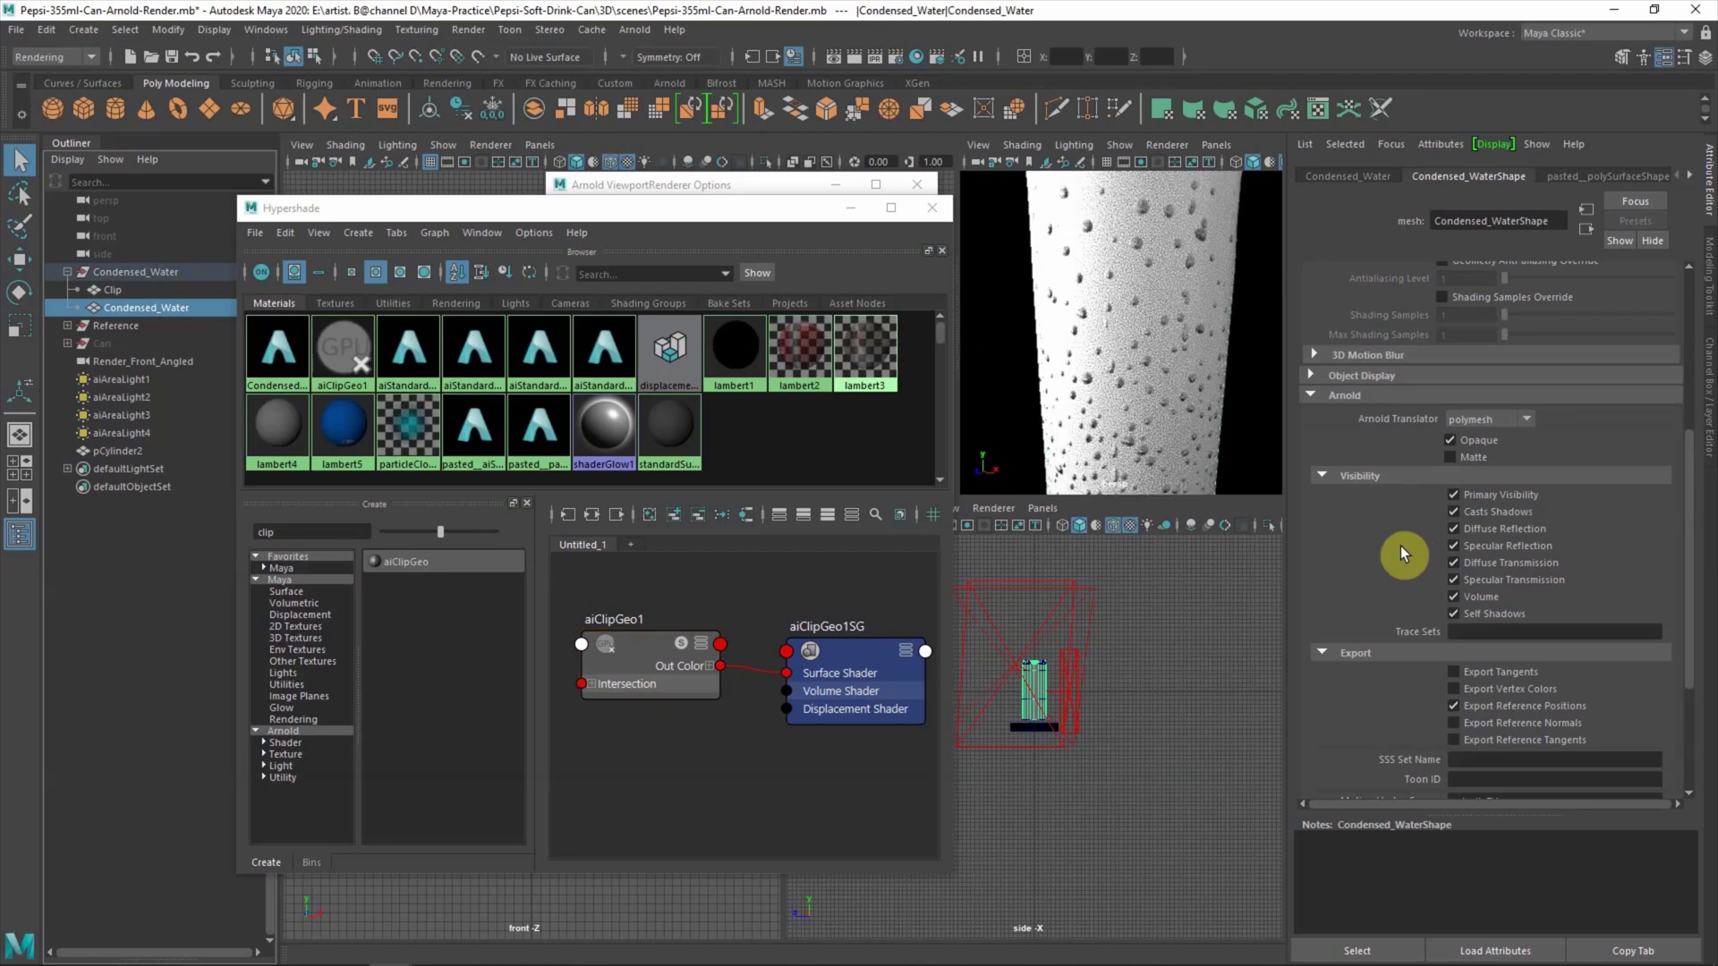
pyautogui.scroll(-3, 1397, 556)
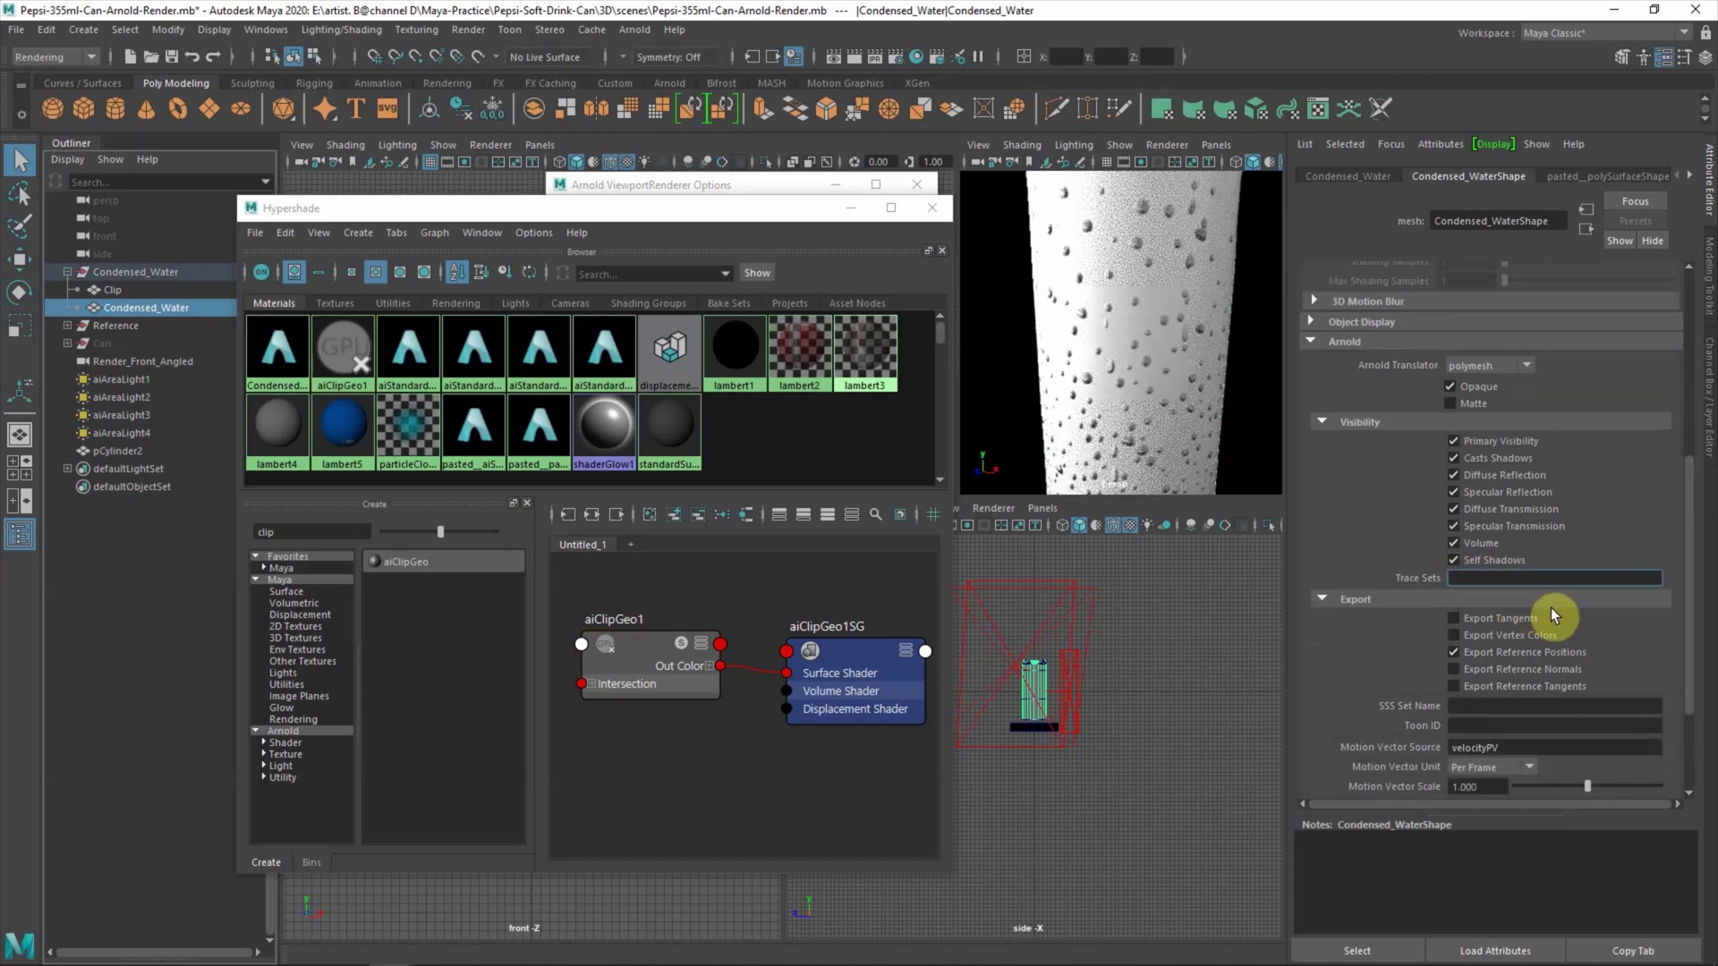
pyautogui.write('Clip')
pyautogui.press('Return')
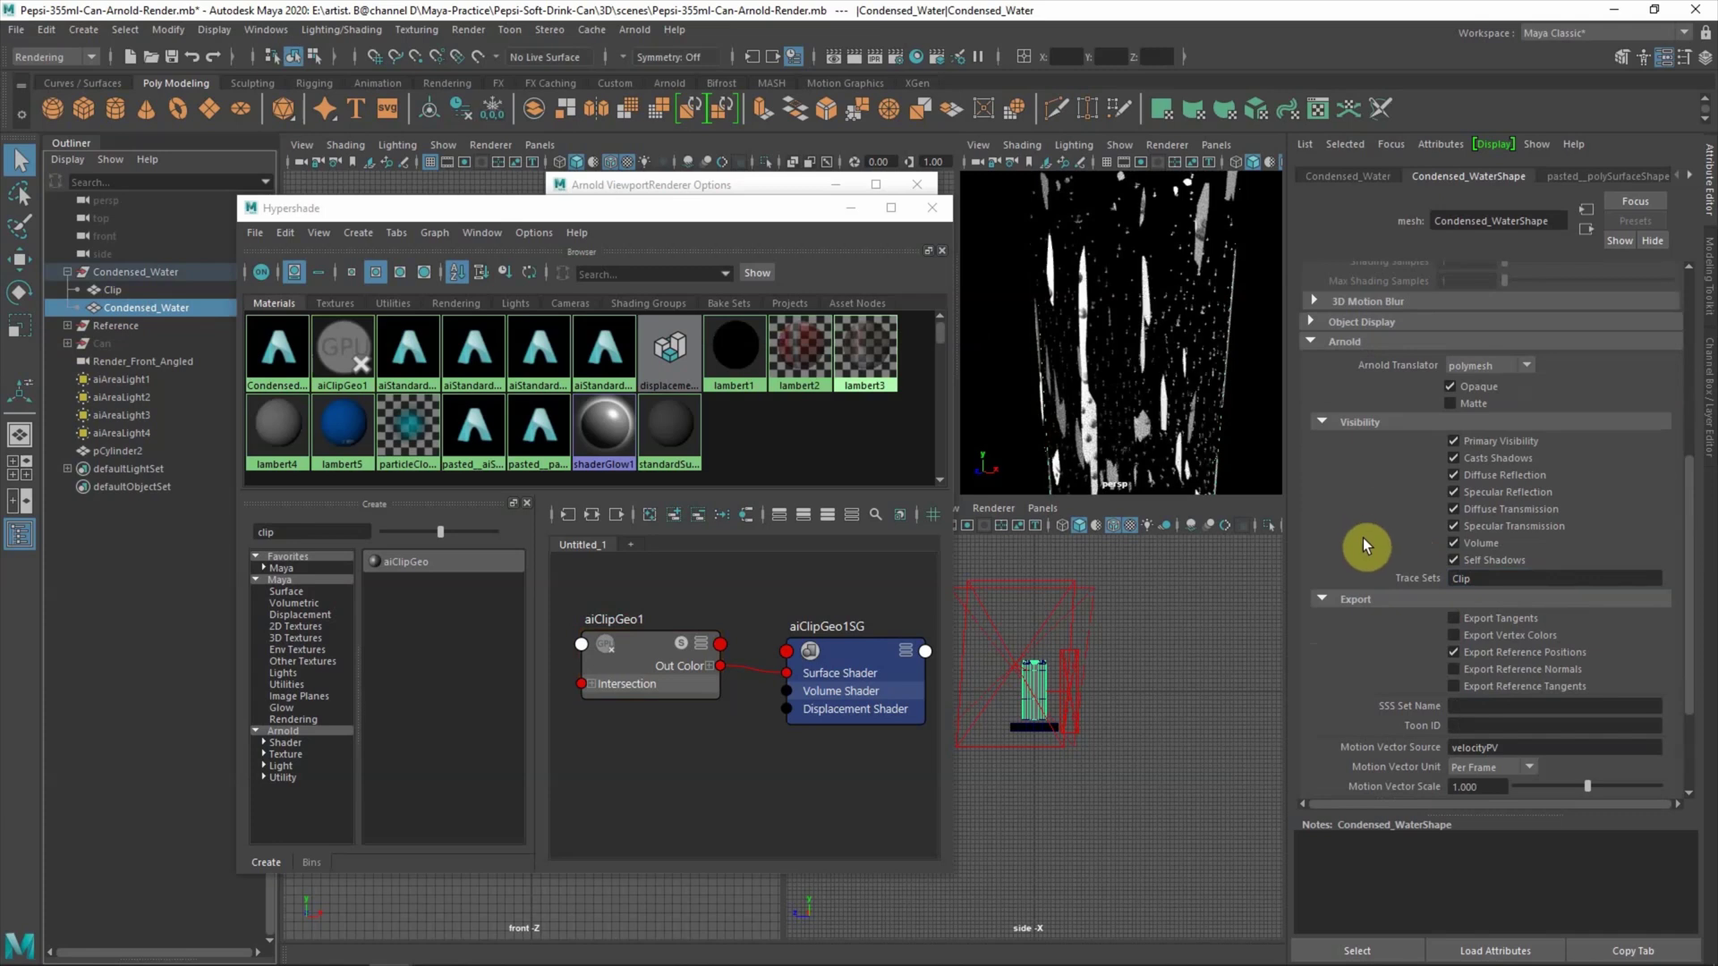
# - Set the Condensed_Water mesh's Arnold subdivision type to catclark with 3 iterations
pyautogui.scroll(-3, 1365, 533)
pyautogui.click(1342, 682)
pyautogui.click(1480, 700)
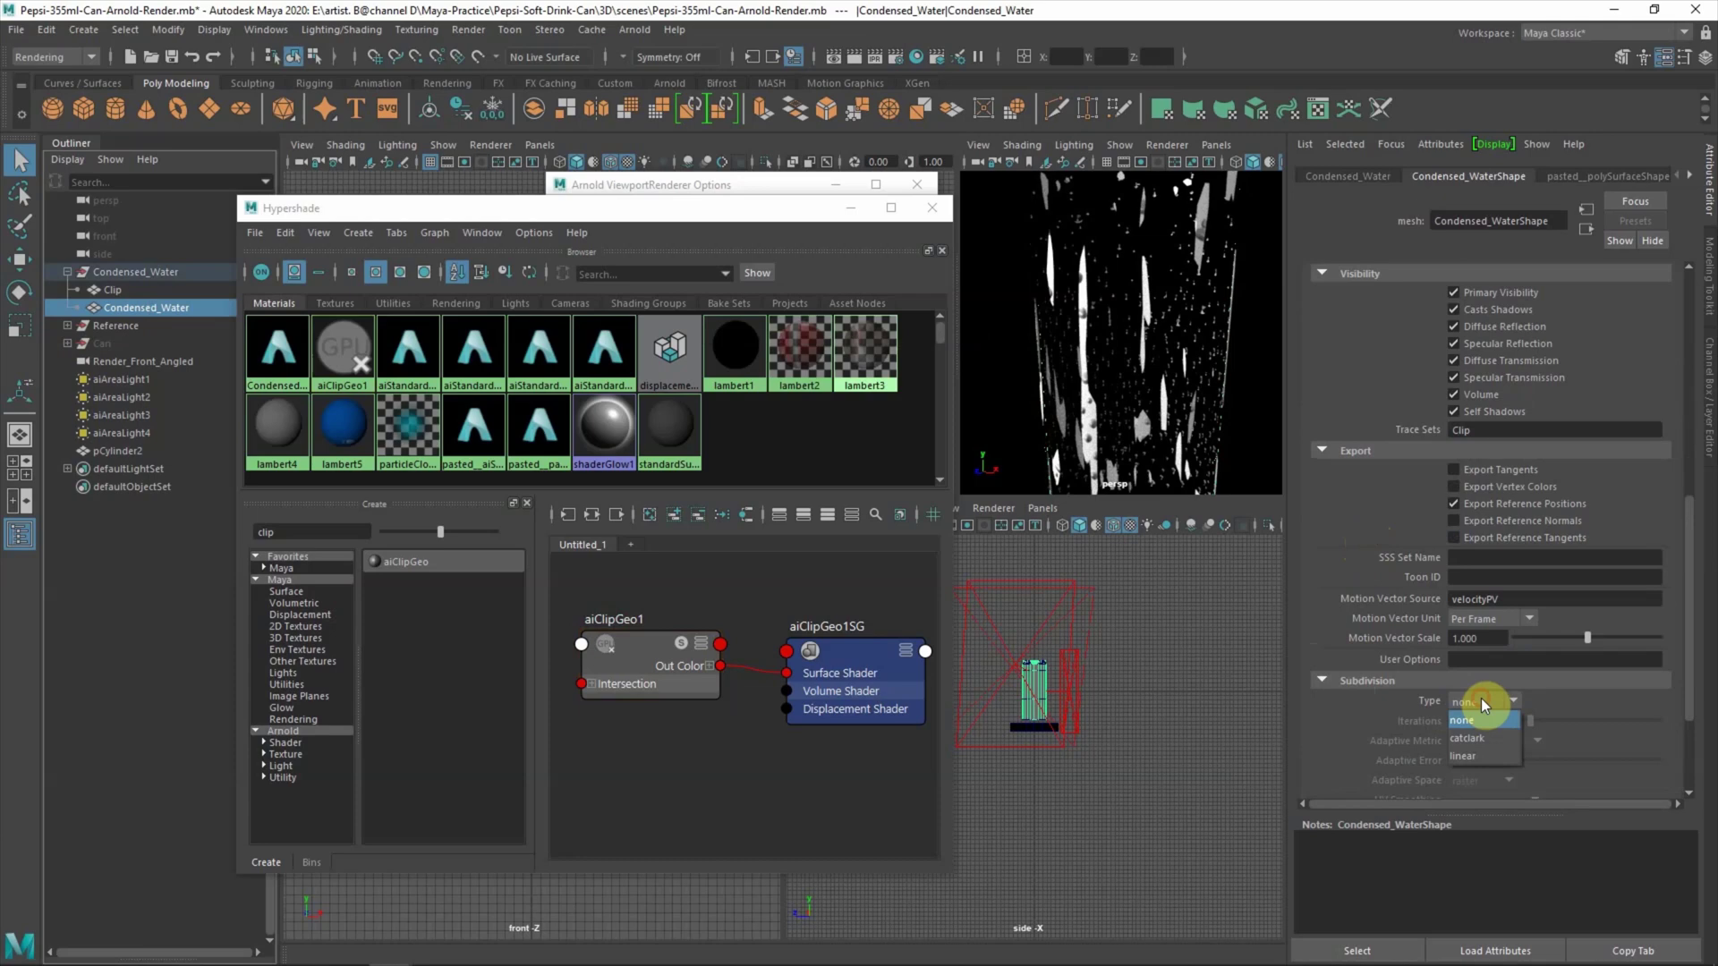
pyautogui.click(1474, 735)
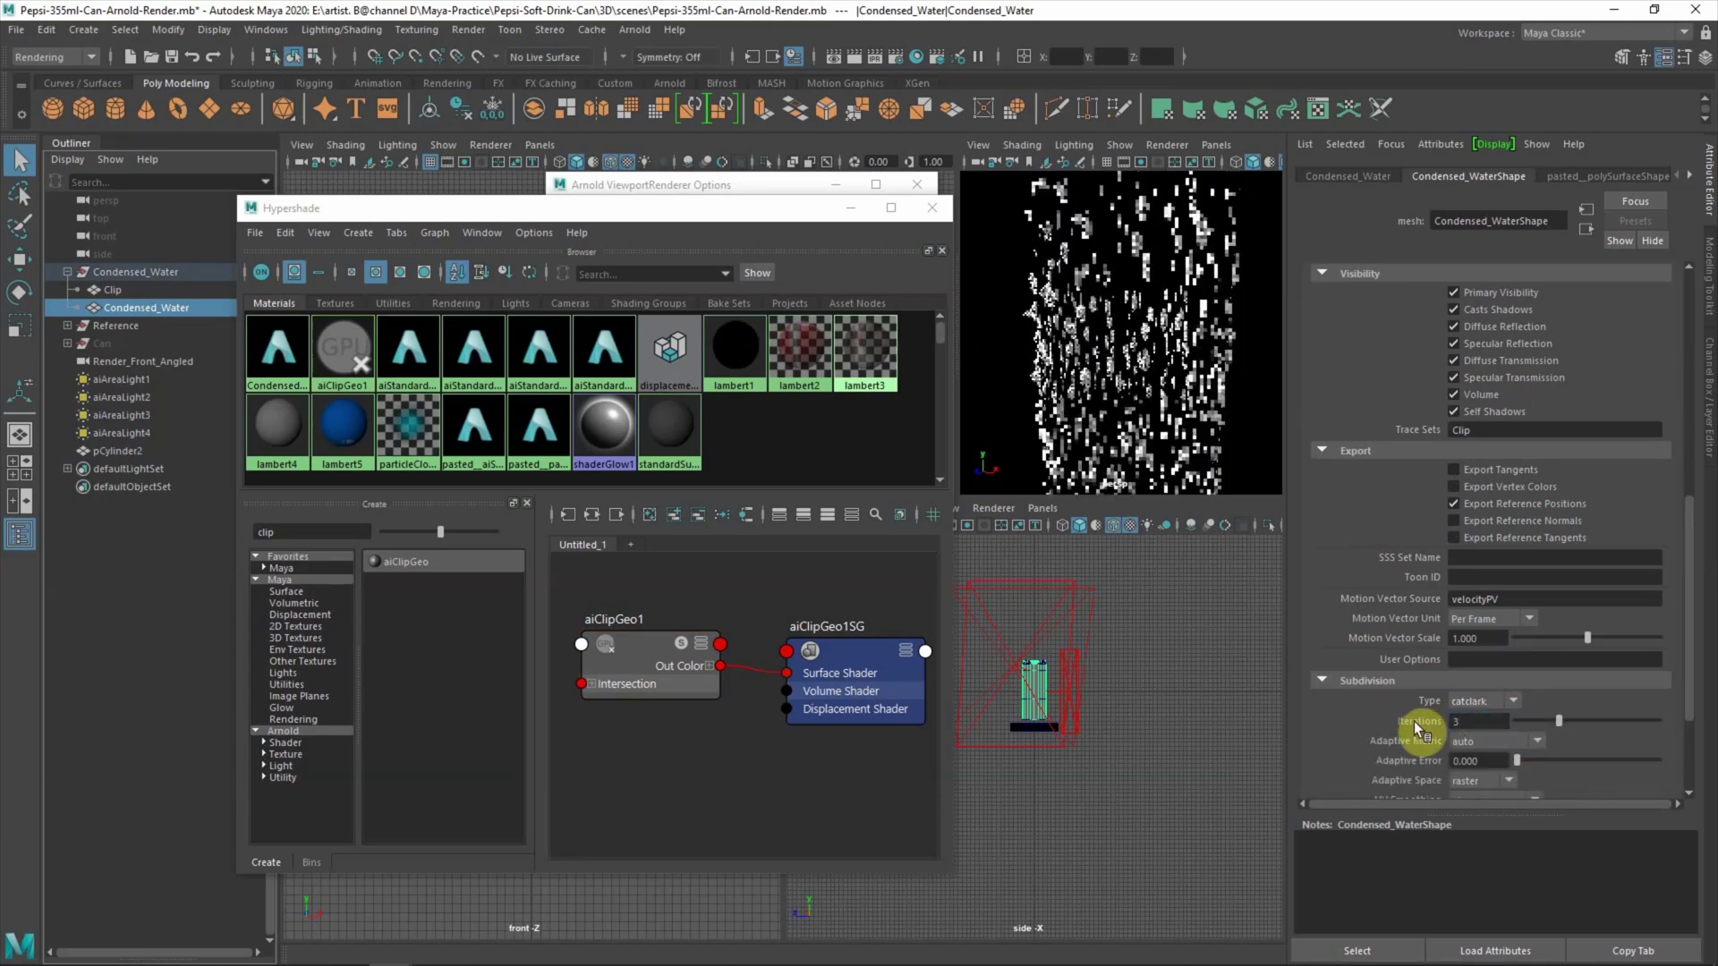
# - Set the Clip mesh's Arnold subdivision to catclark with 3 iterations and clear the selection
pyautogui.click(112, 290)
pyautogui.click(1491, 700)
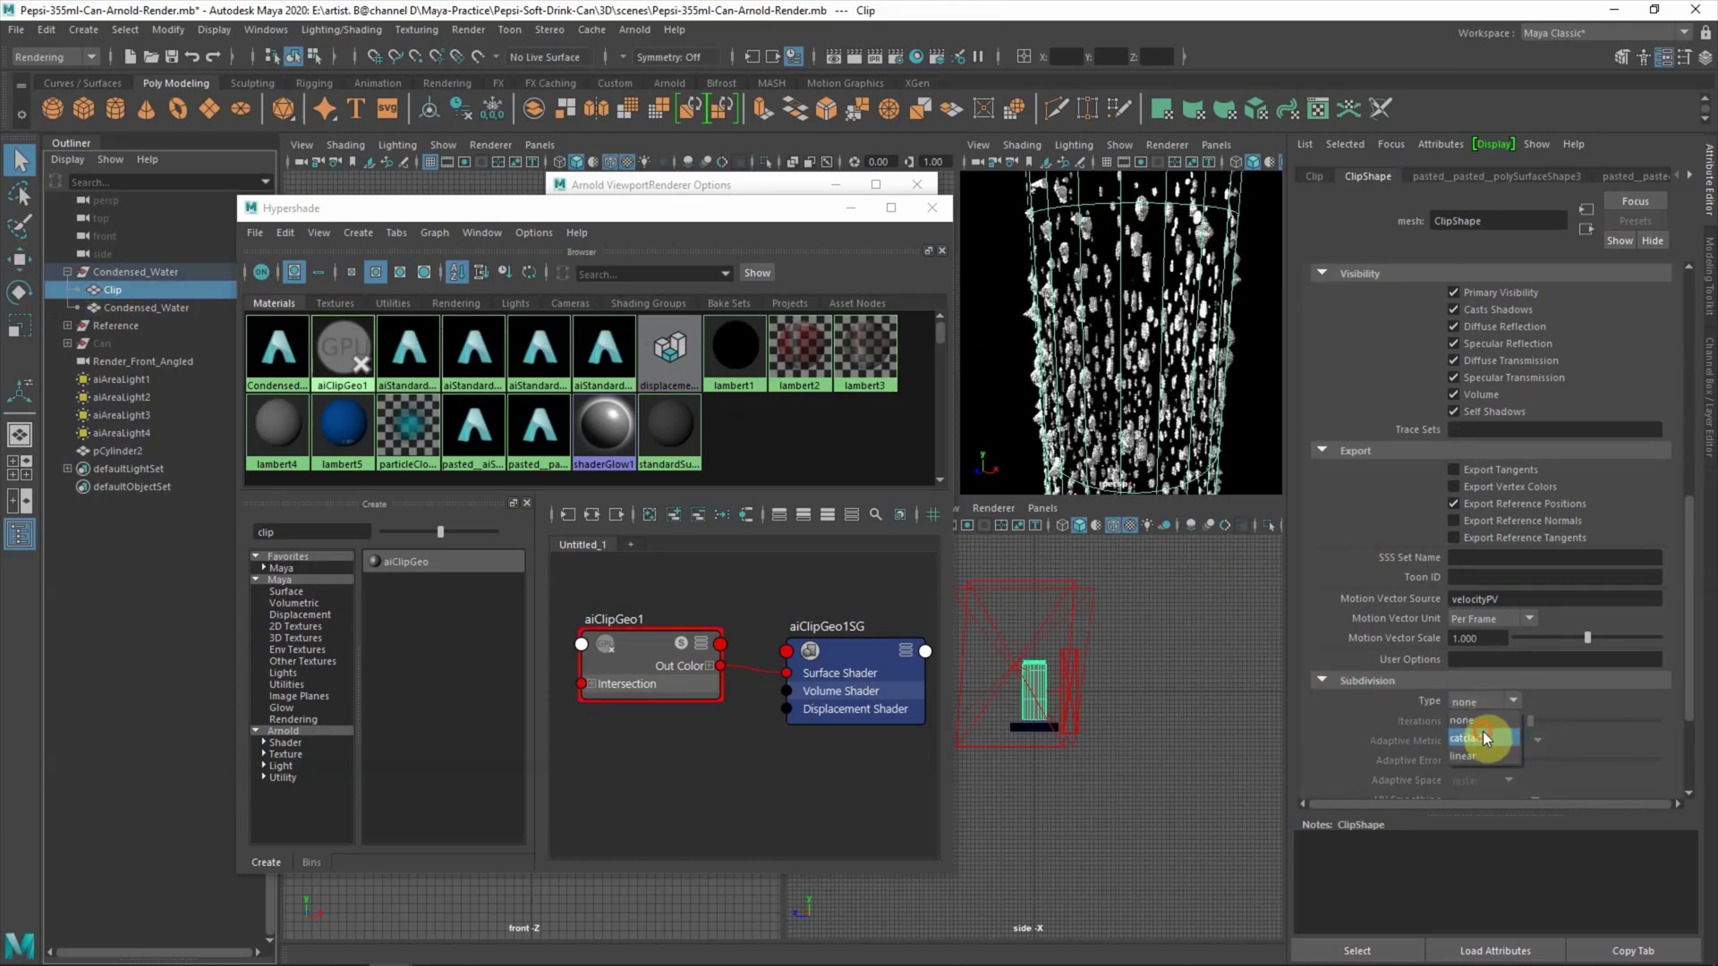
pyautogui.click(1483, 737)
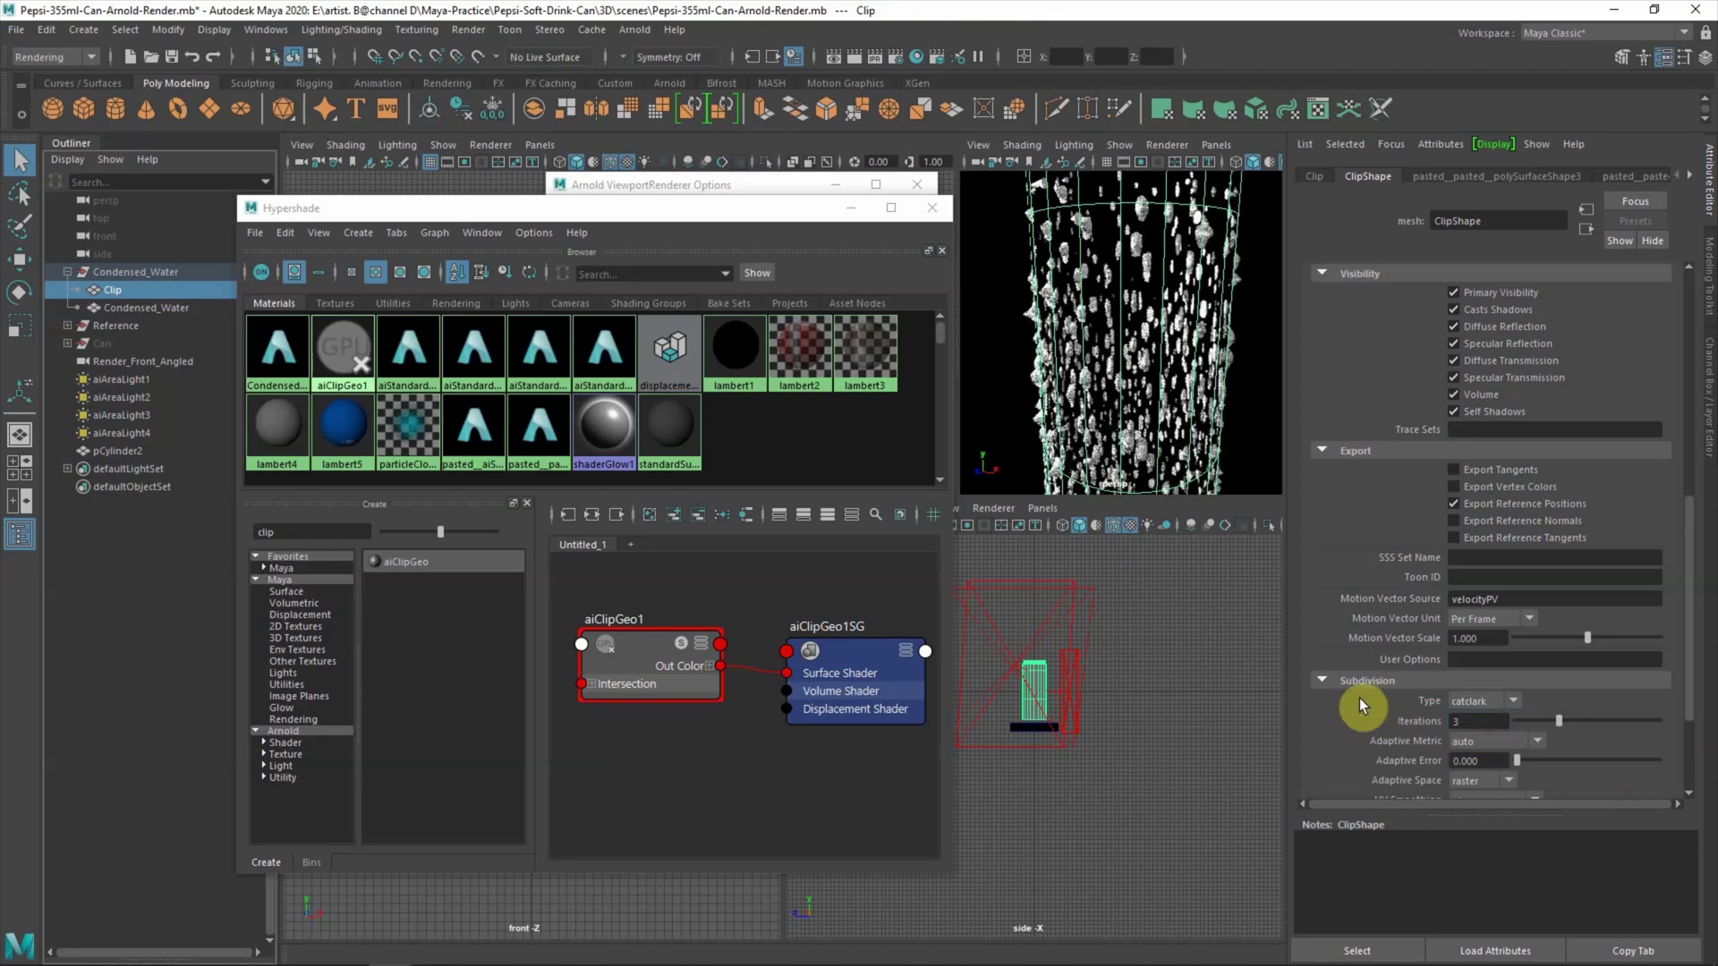
pyautogui.click(1172, 602)
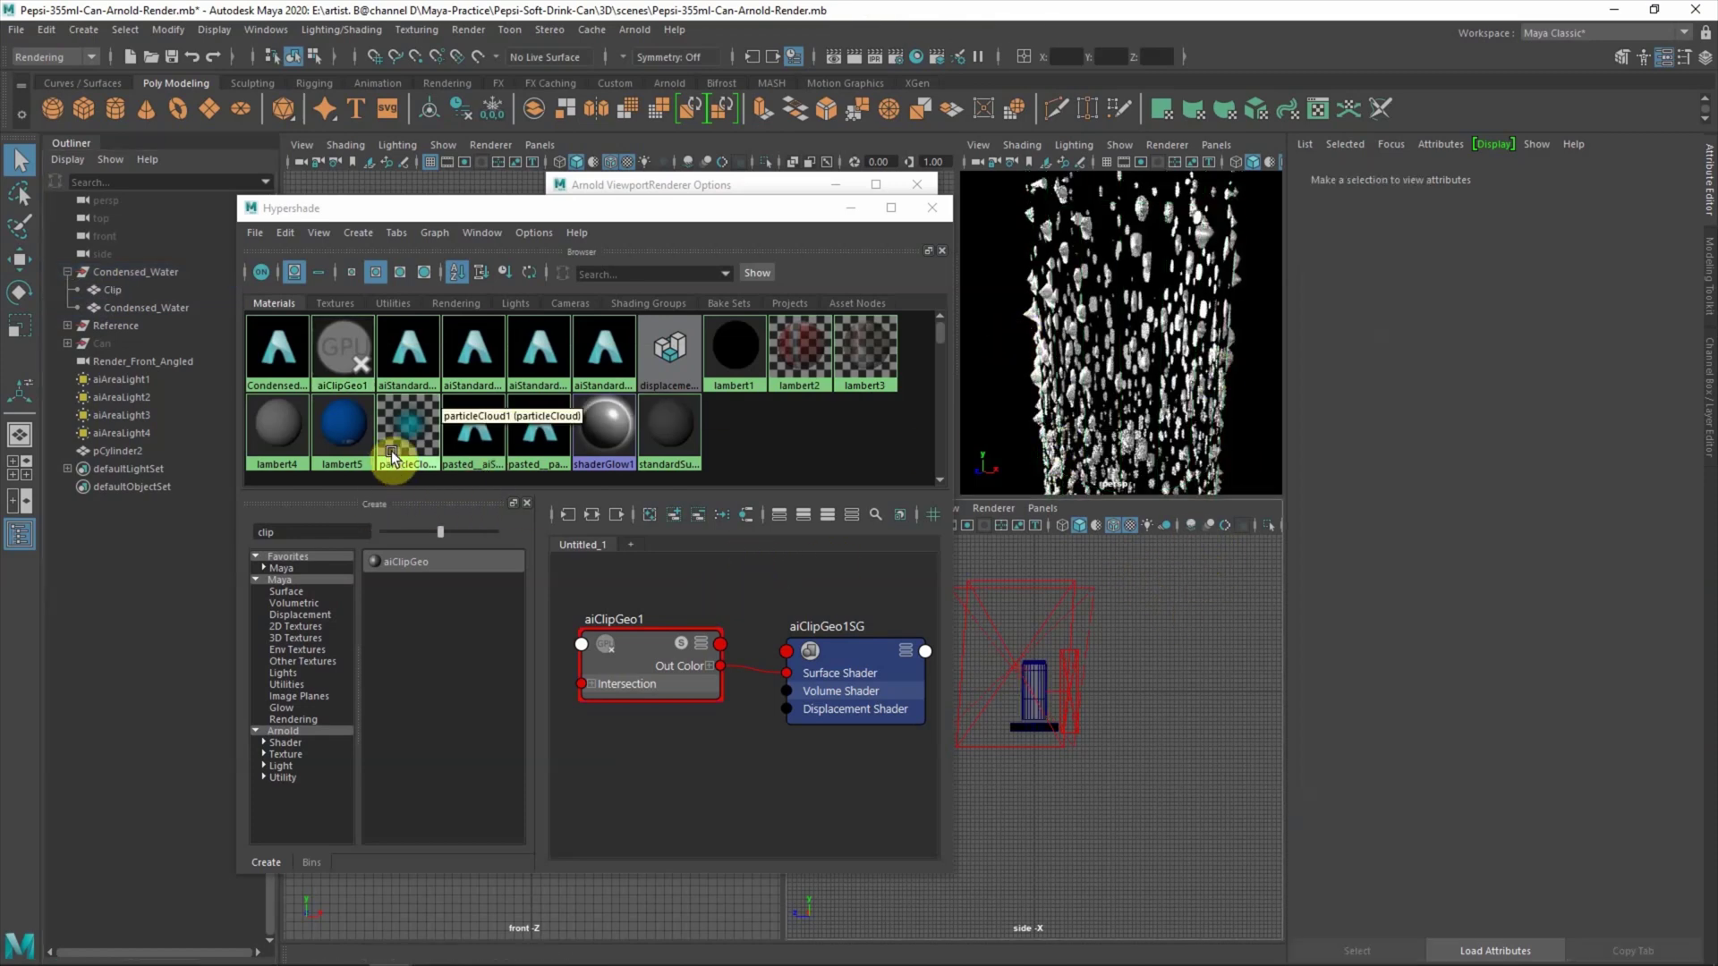
# - Set the scale of the water material's displacement shader to 0.25 and inspect the droplets up close
pyautogui.click(277, 351)
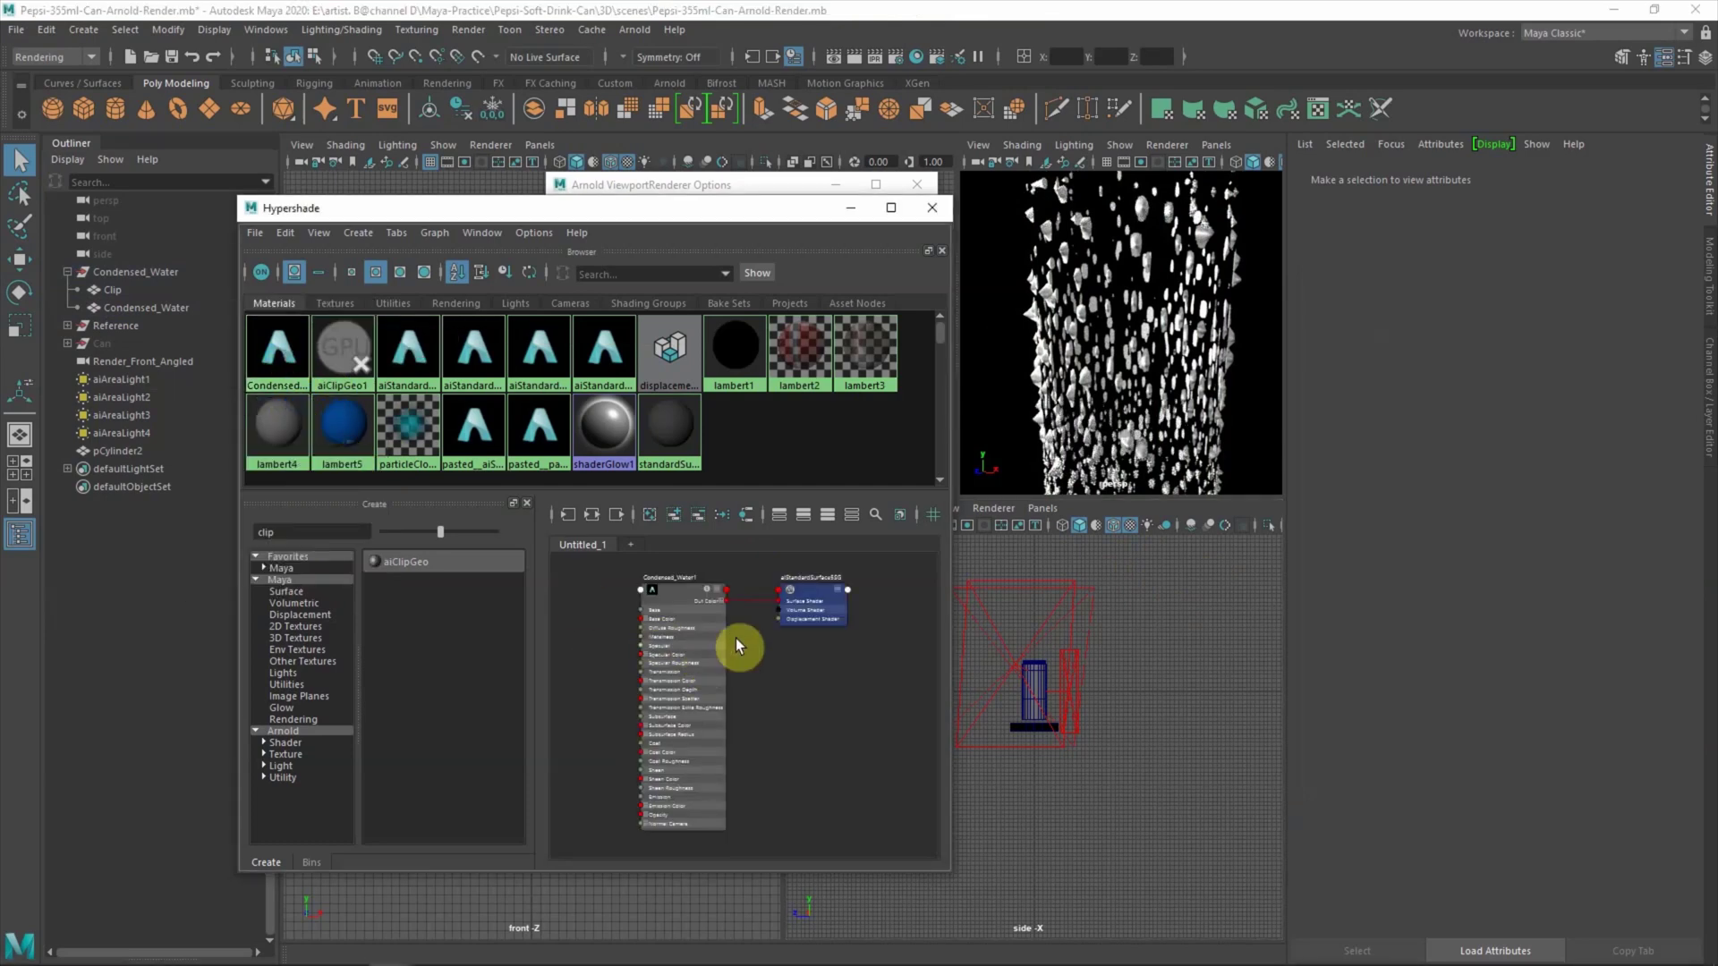
pyautogui.click(808, 587)
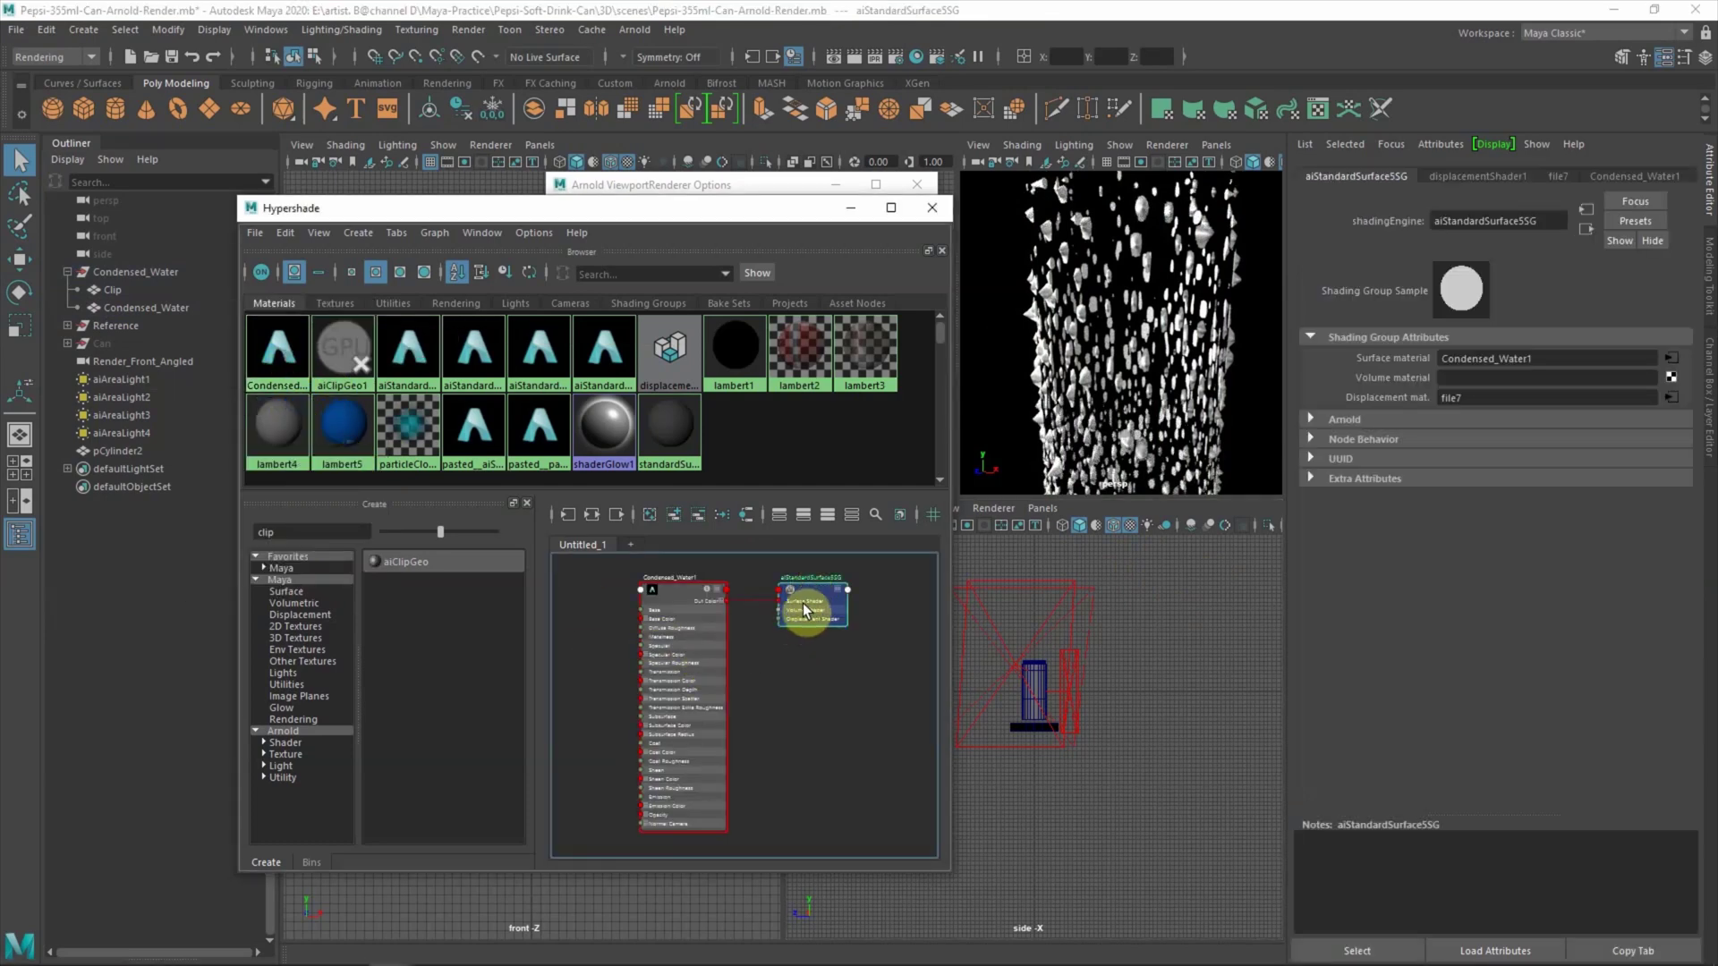
pyautogui.click(1669, 399)
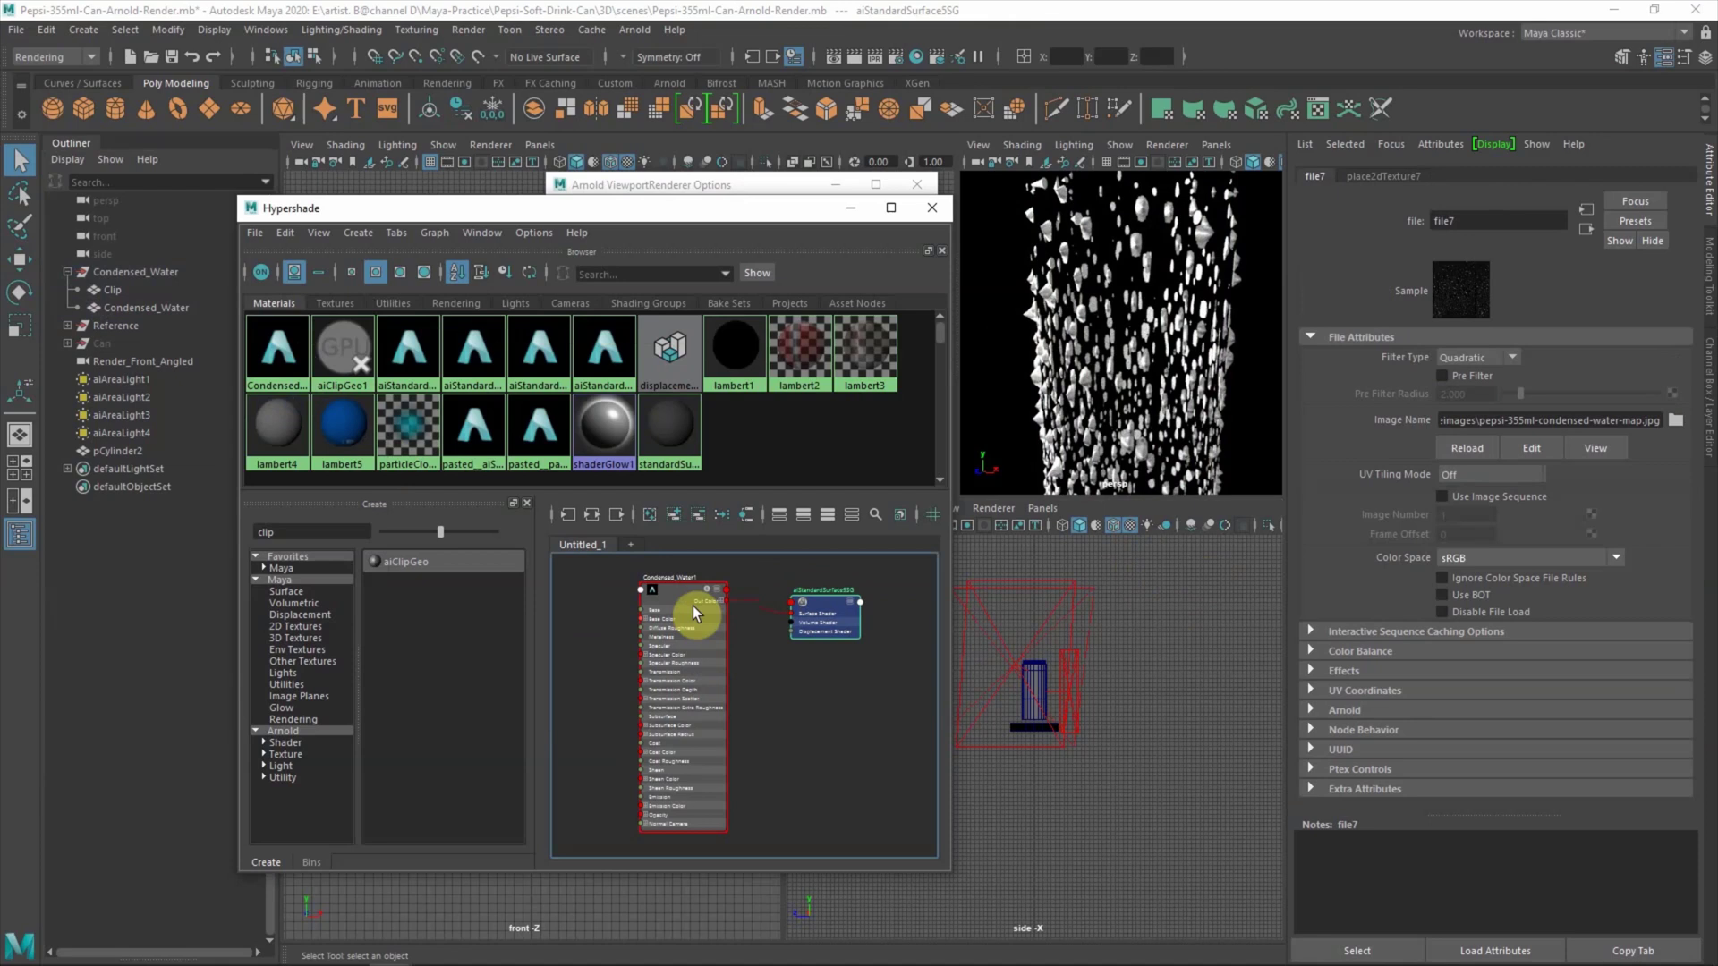
pyautogui.click(670, 351)
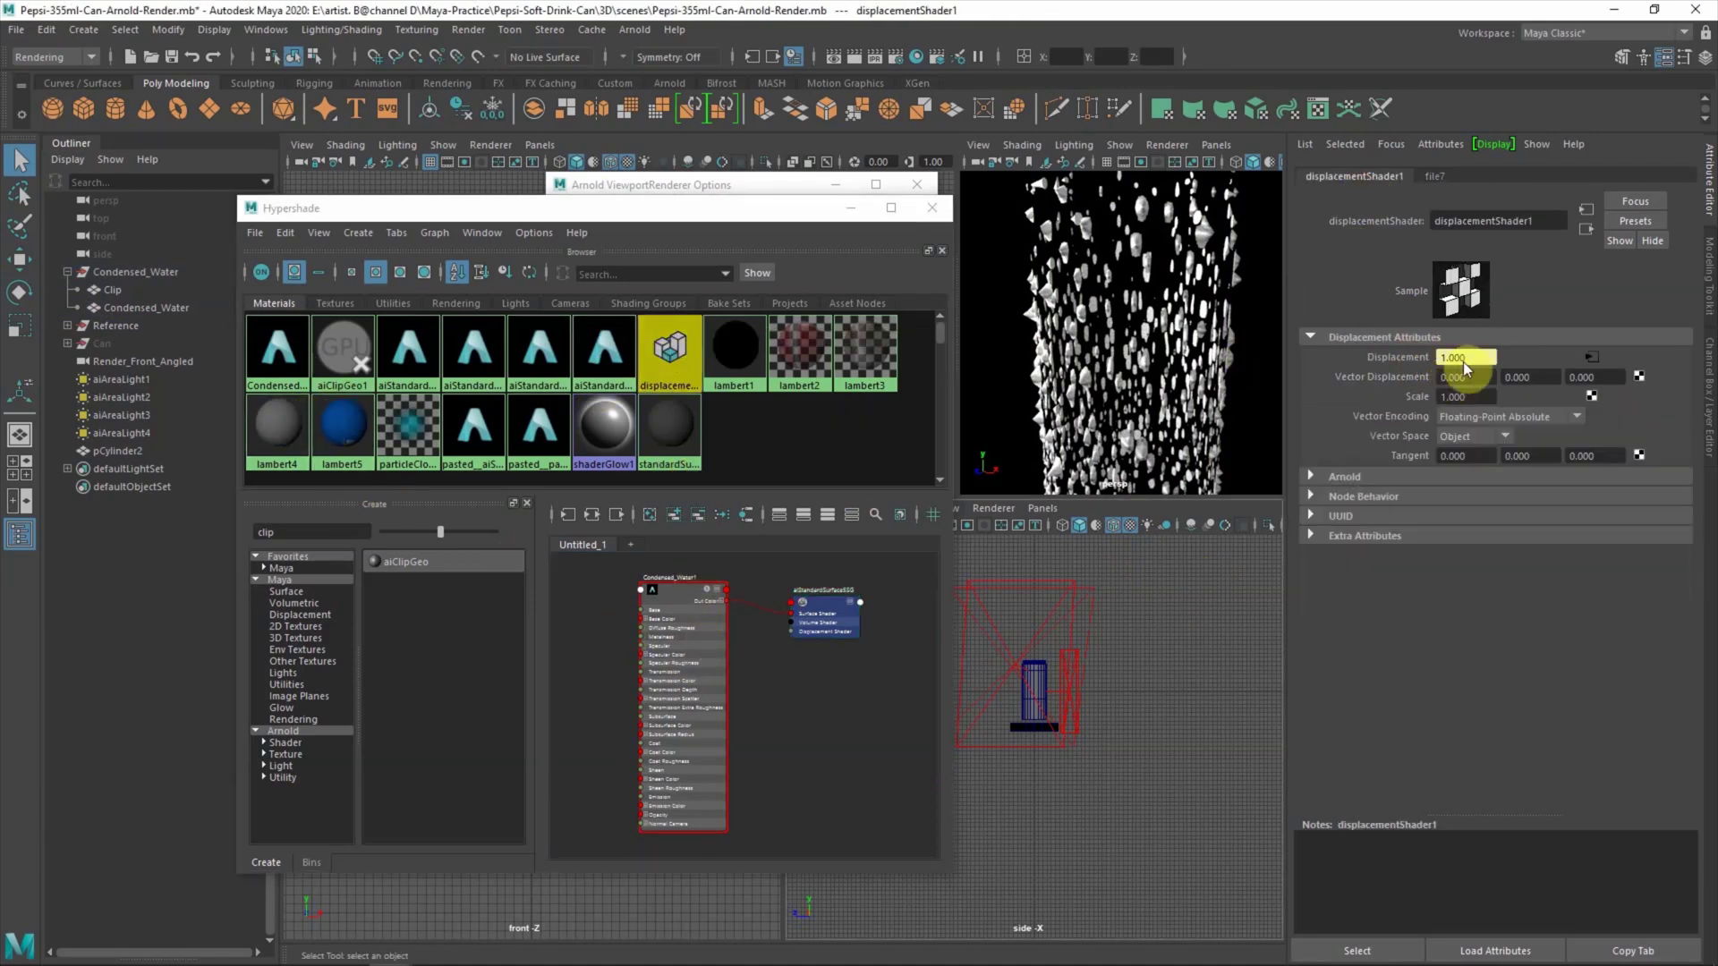
pyautogui.doubleClick(1464, 397)
pyautogui.write('0.25')
pyautogui.press('Return')
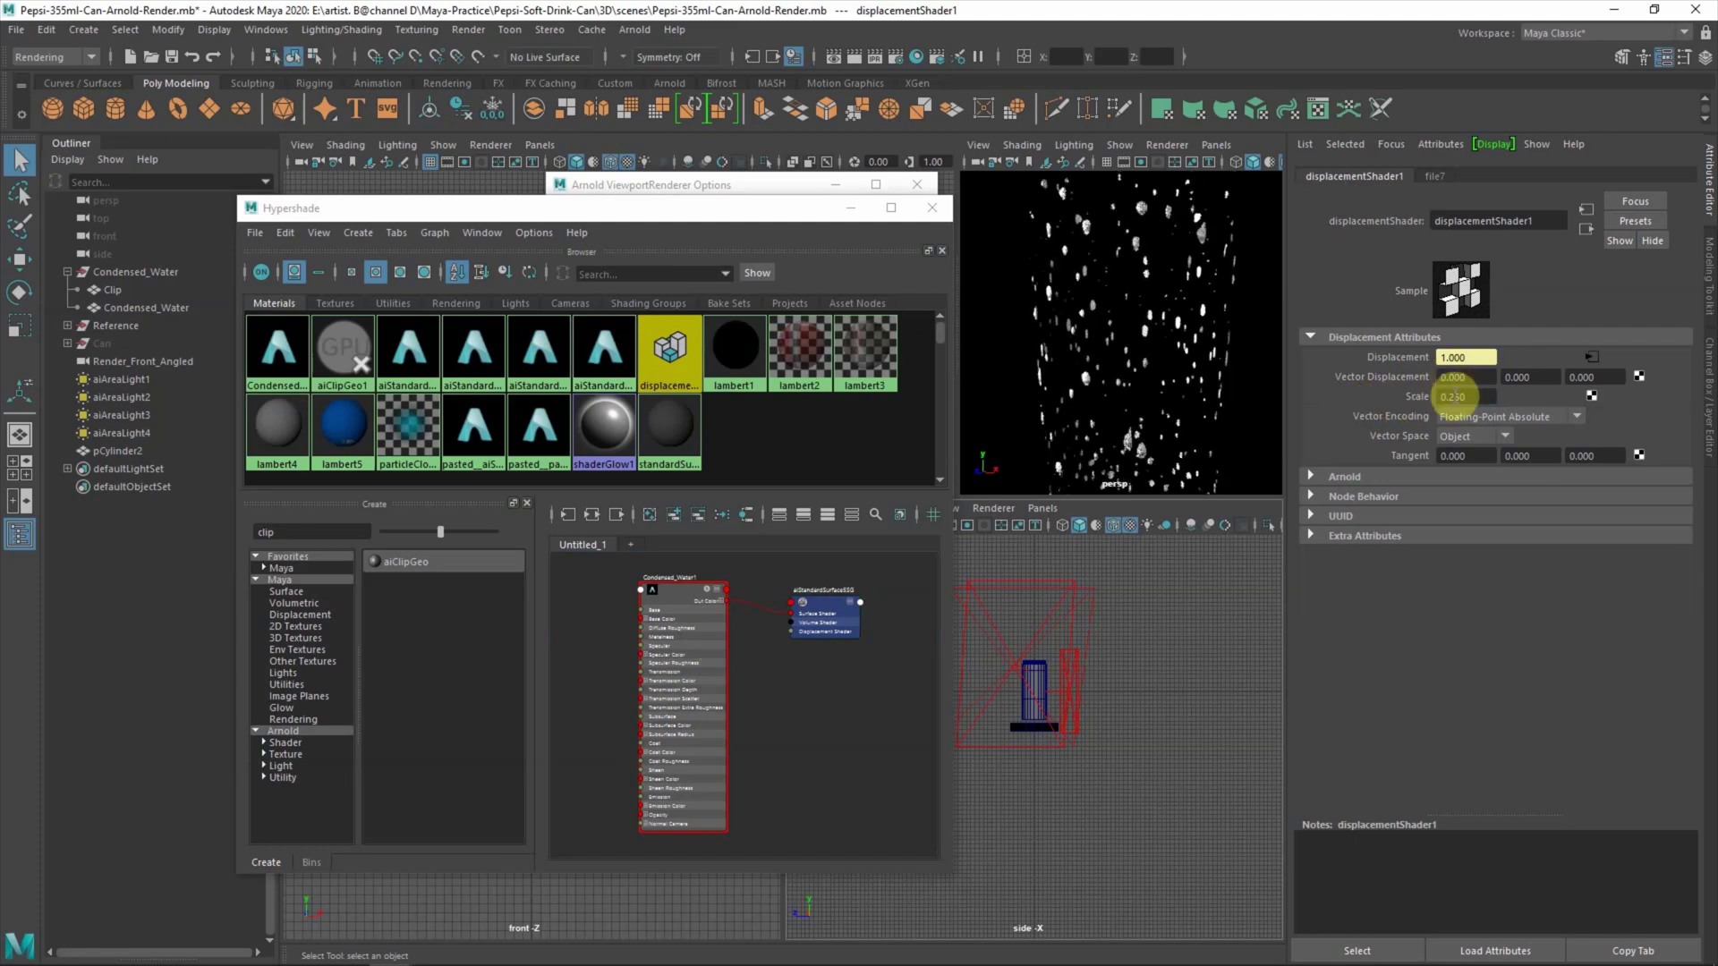
pyautogui.scroll(3, 1129, 324)
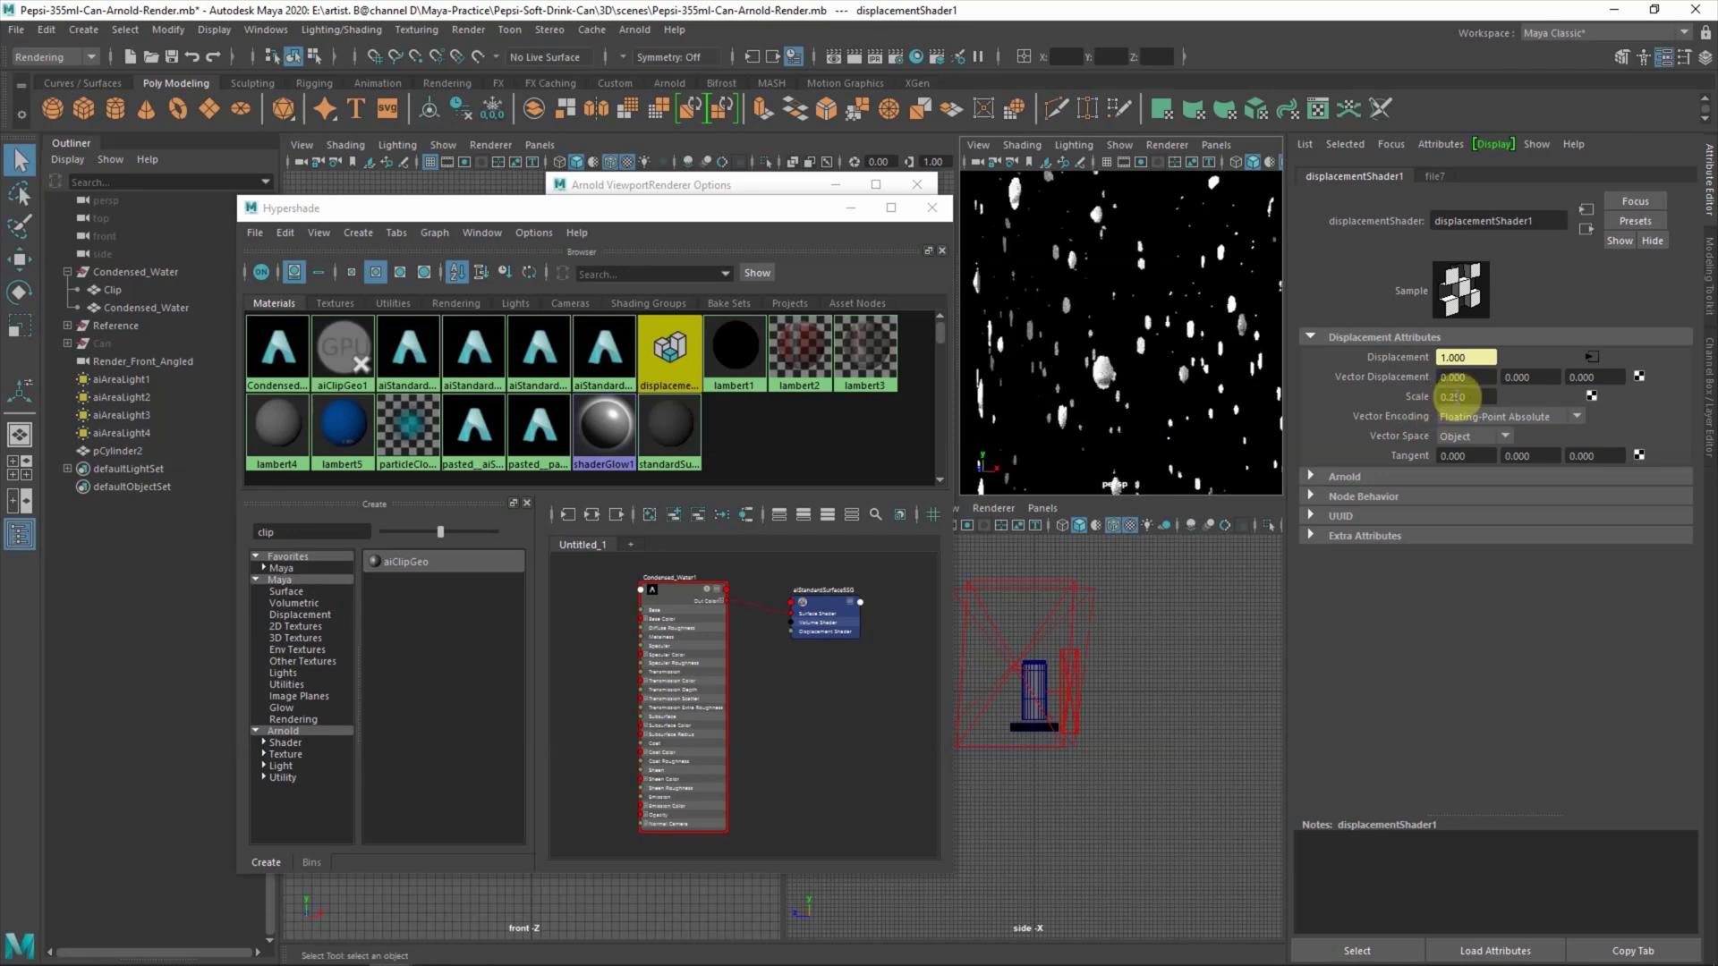
# - Set the scale of the water material's displacement shader to 0.35 and check the droplets from a wider view
pyautogui.doubleClick(1458, 397)
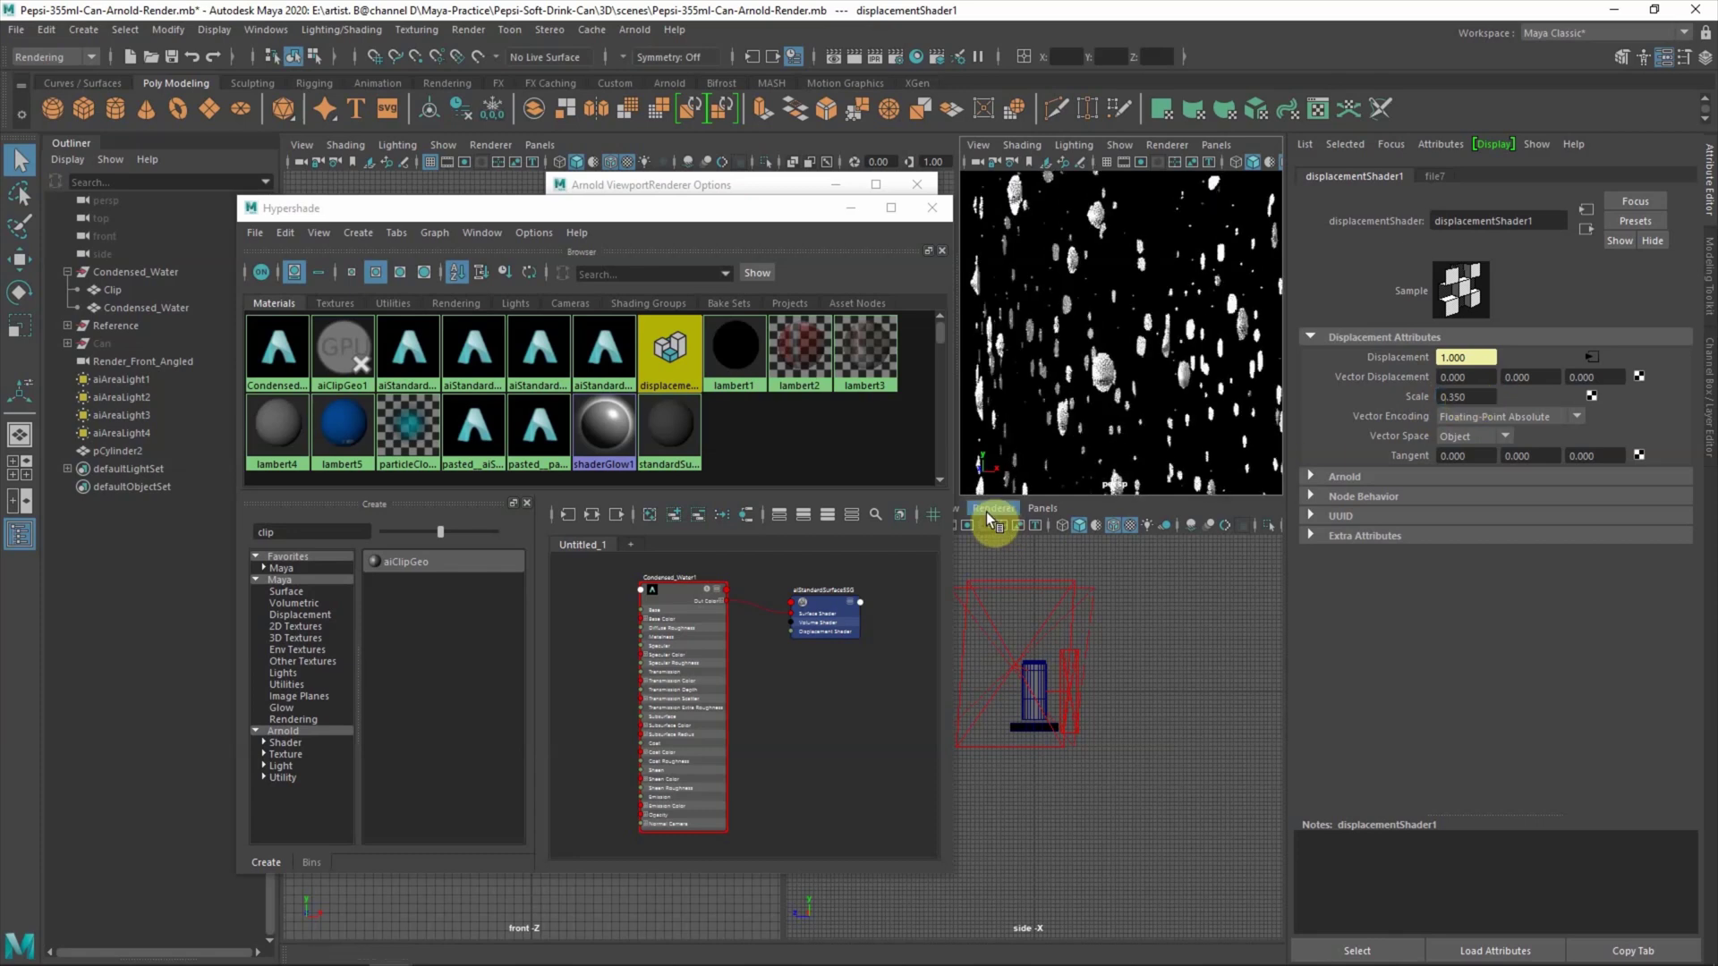
pyautogui.keyDown('alt'); pyautogui.moveTo(1074, 364); pyautogui.dragTo(1016, 414, button='right'); pyautogui.keyUp('alt')
pyautogui.click(904, 436)
# - Unhide the Can group, inspect the droplets against the can body up close, and clear the selection
pyautogui.click(100, 345)
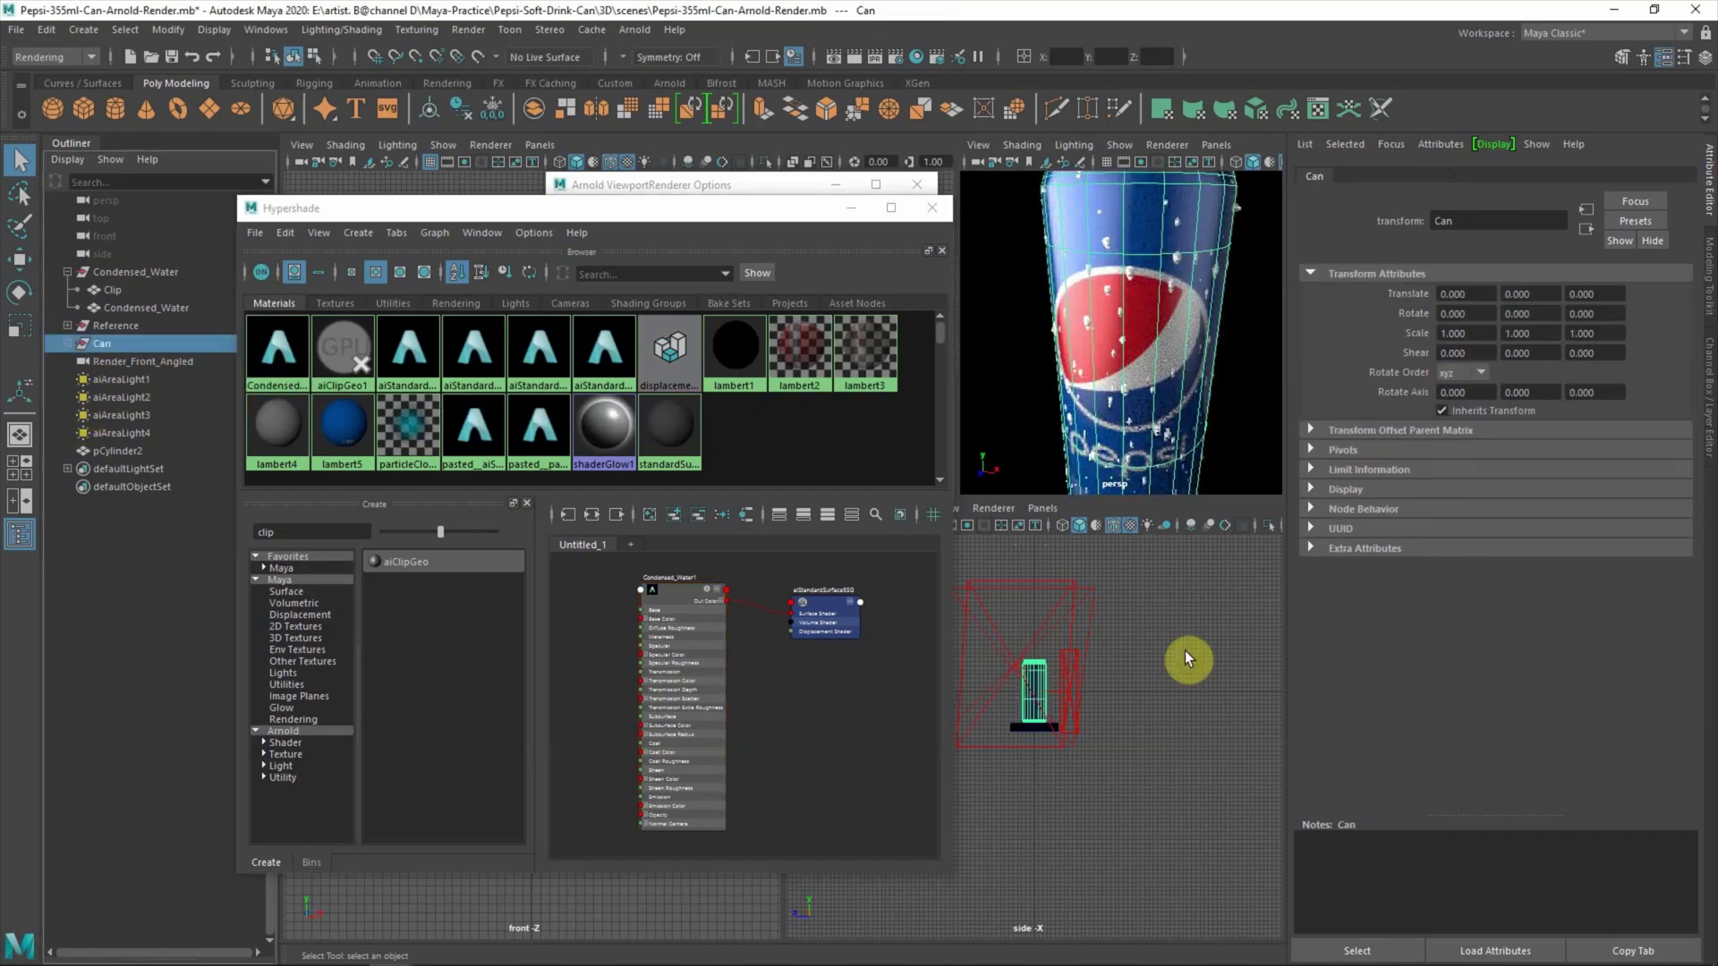
pyautogui.keyDown('alt'); pyautogui.moveTo(1116, 319); pyautogui.dragTo(1144, 288, button='right'); pyautogui.keyUp('alt')
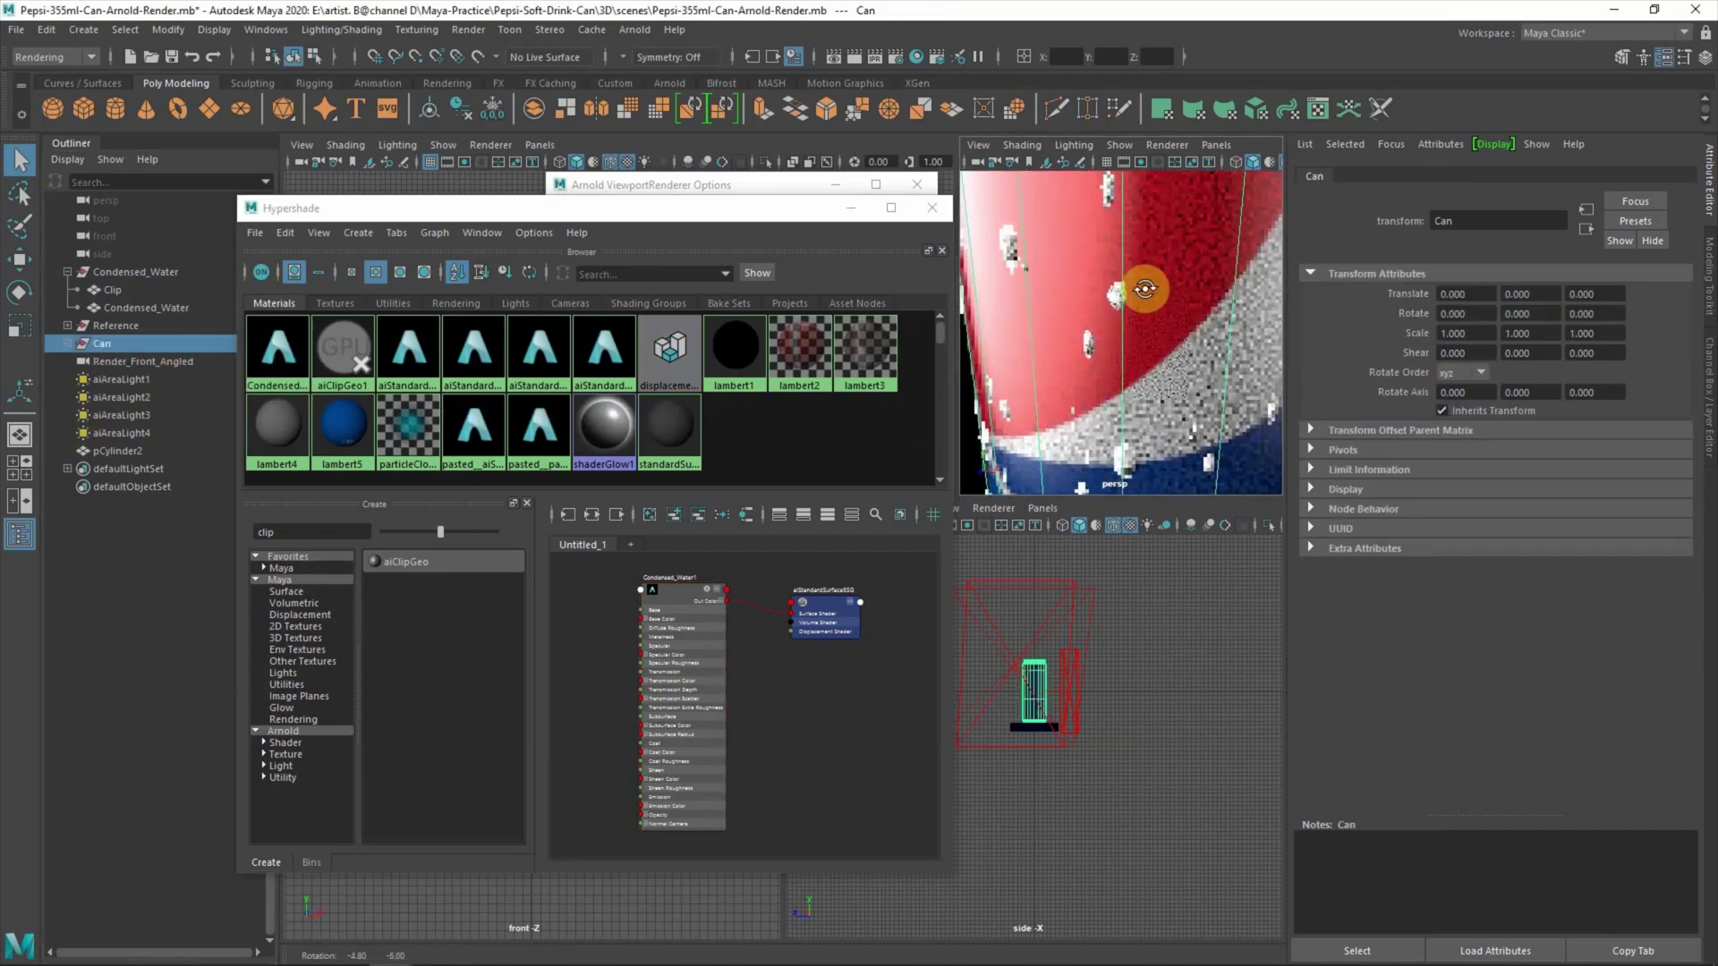
pyautogui.keyDown('alt'); pyautogui.moveTo(1072, 427); pyautogui.dragTo(1114, 399, button='right'); pyautogui.keyUp('alt')
pyautogui.keyDown('ctrl'); pyautogui.click(100, 345); pyautogui.keyUp('ctrl')
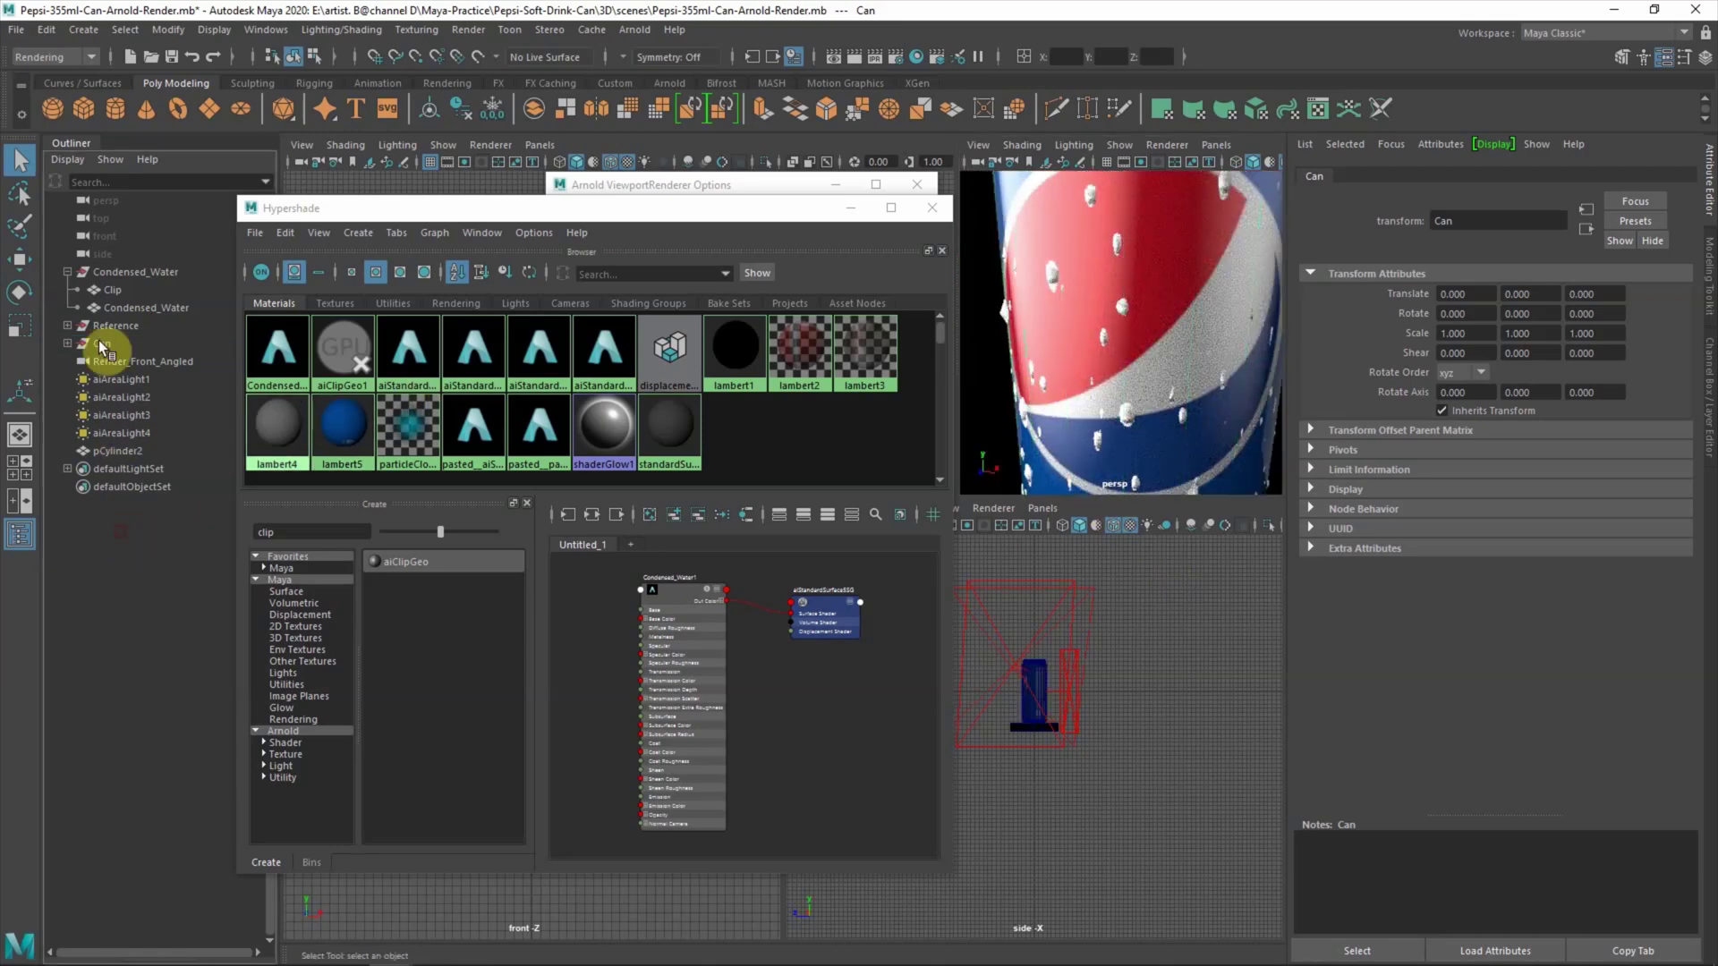
# - Apply the Clear_Water preset to the Condensed_Water mesh's aiStandardSurface material and check the droplets in the render
pyautogui.click(118, 309)
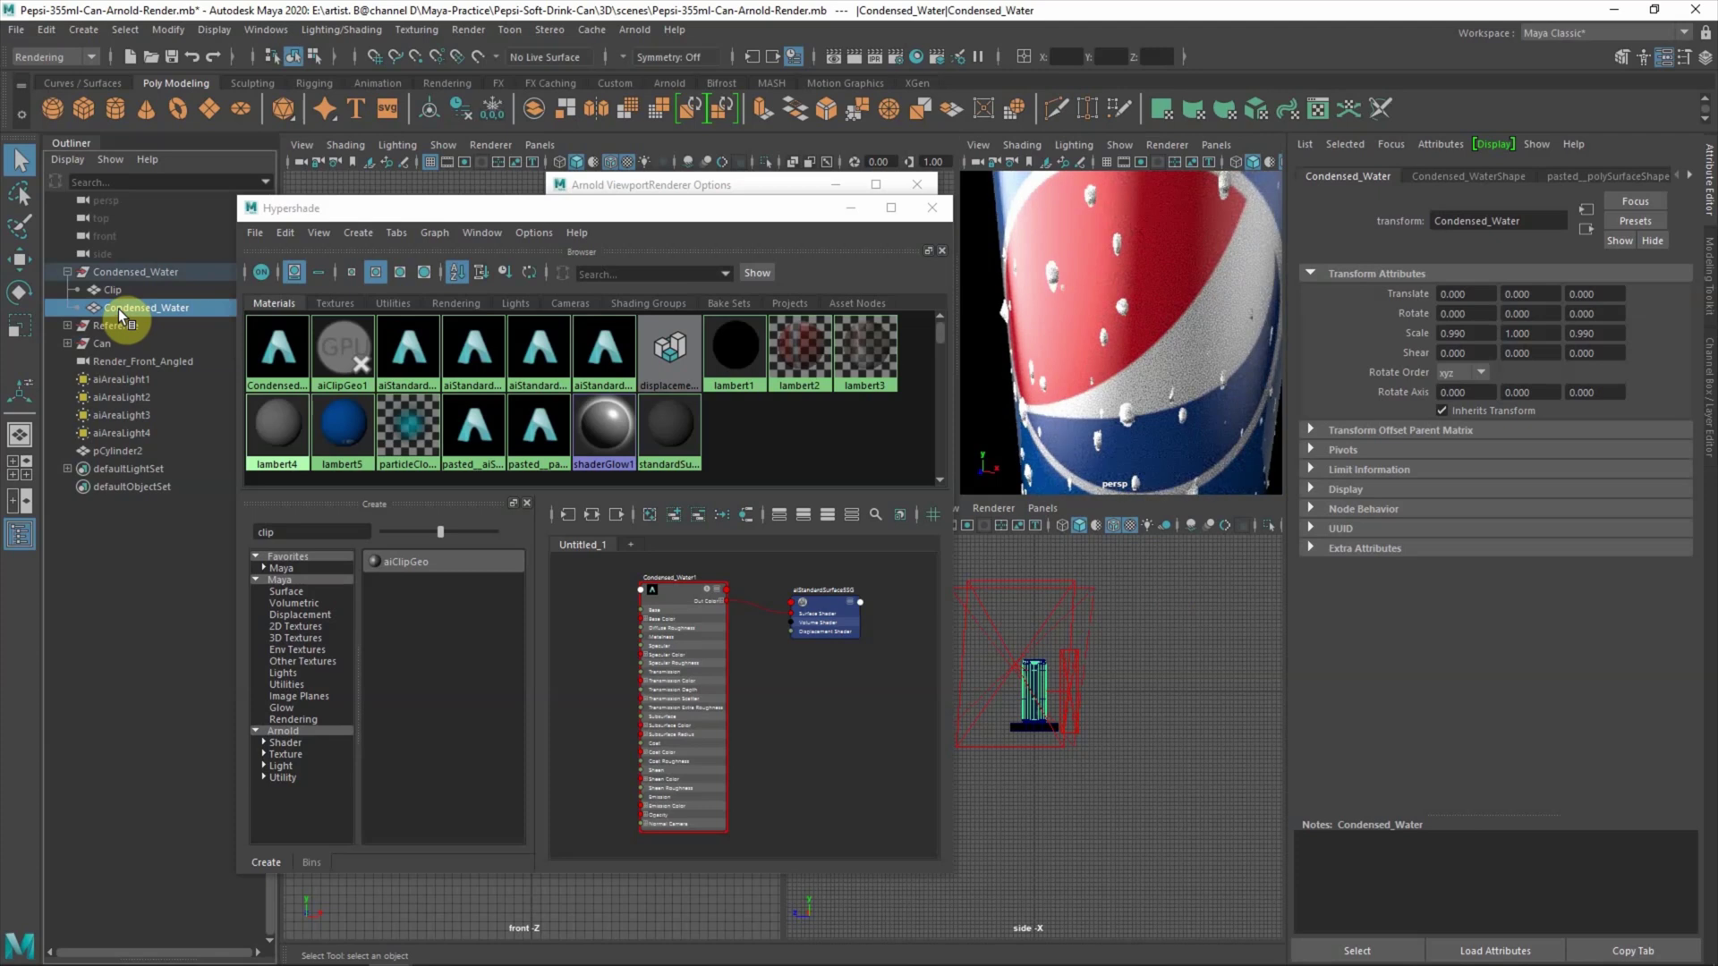
pyautogui.click(1689, 176)
pyautogui.click(1636, 178)
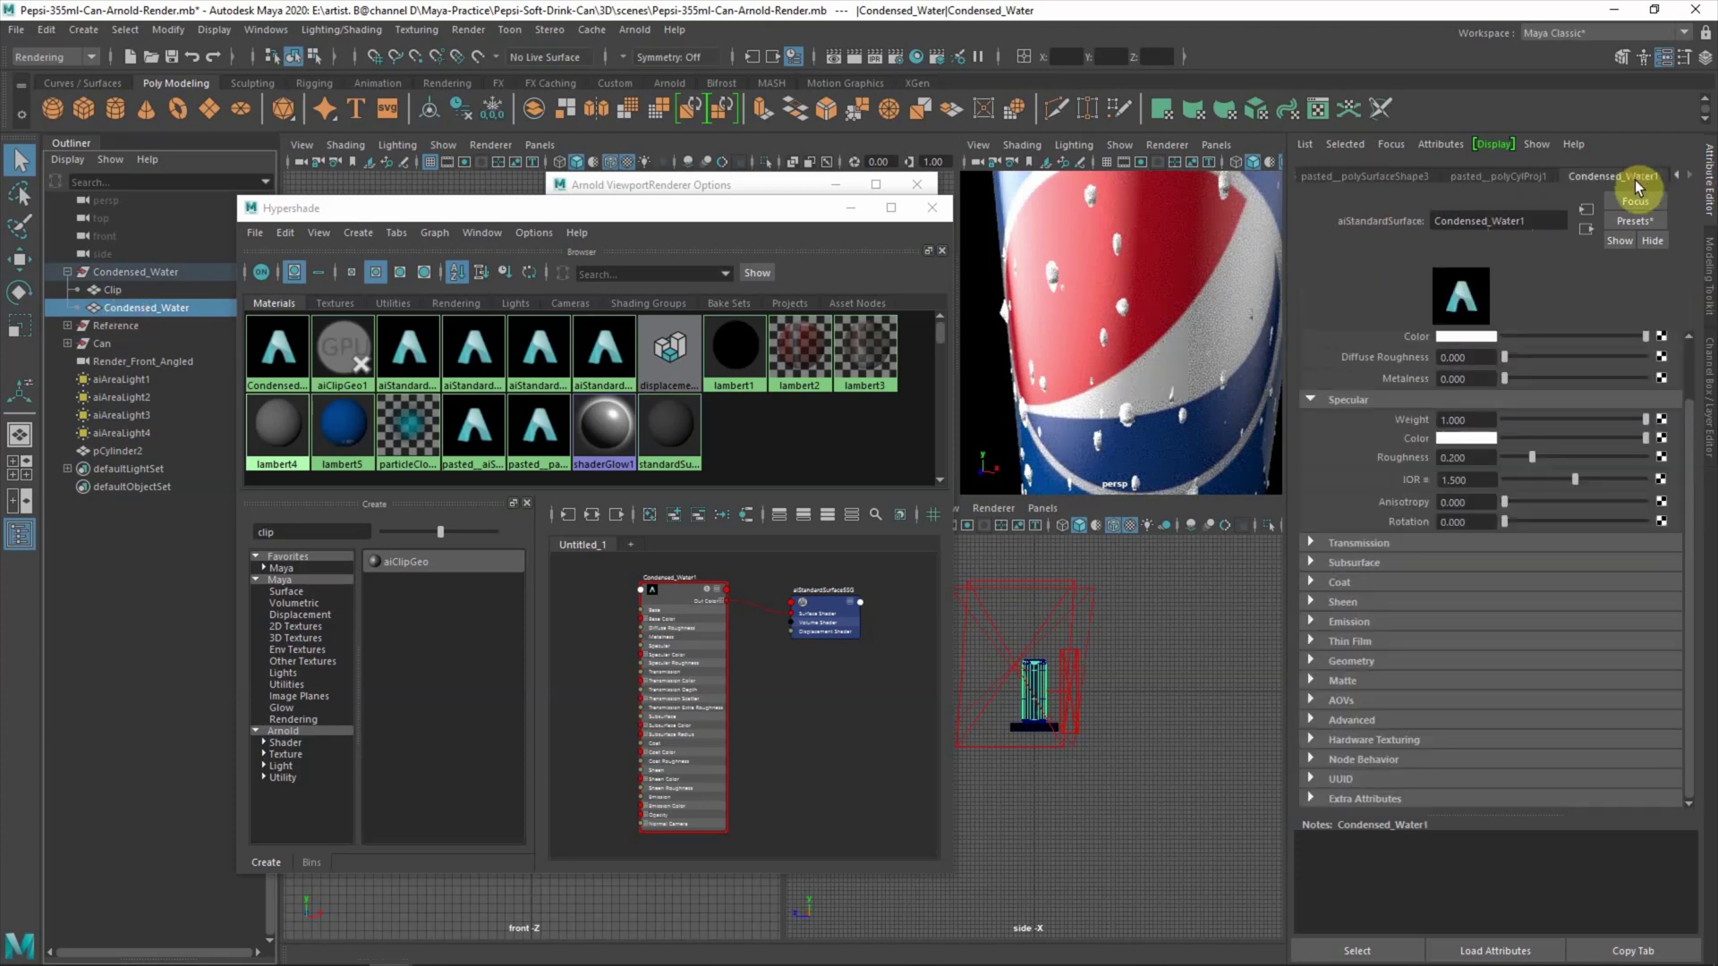
pyautogui.click(1635, 220)
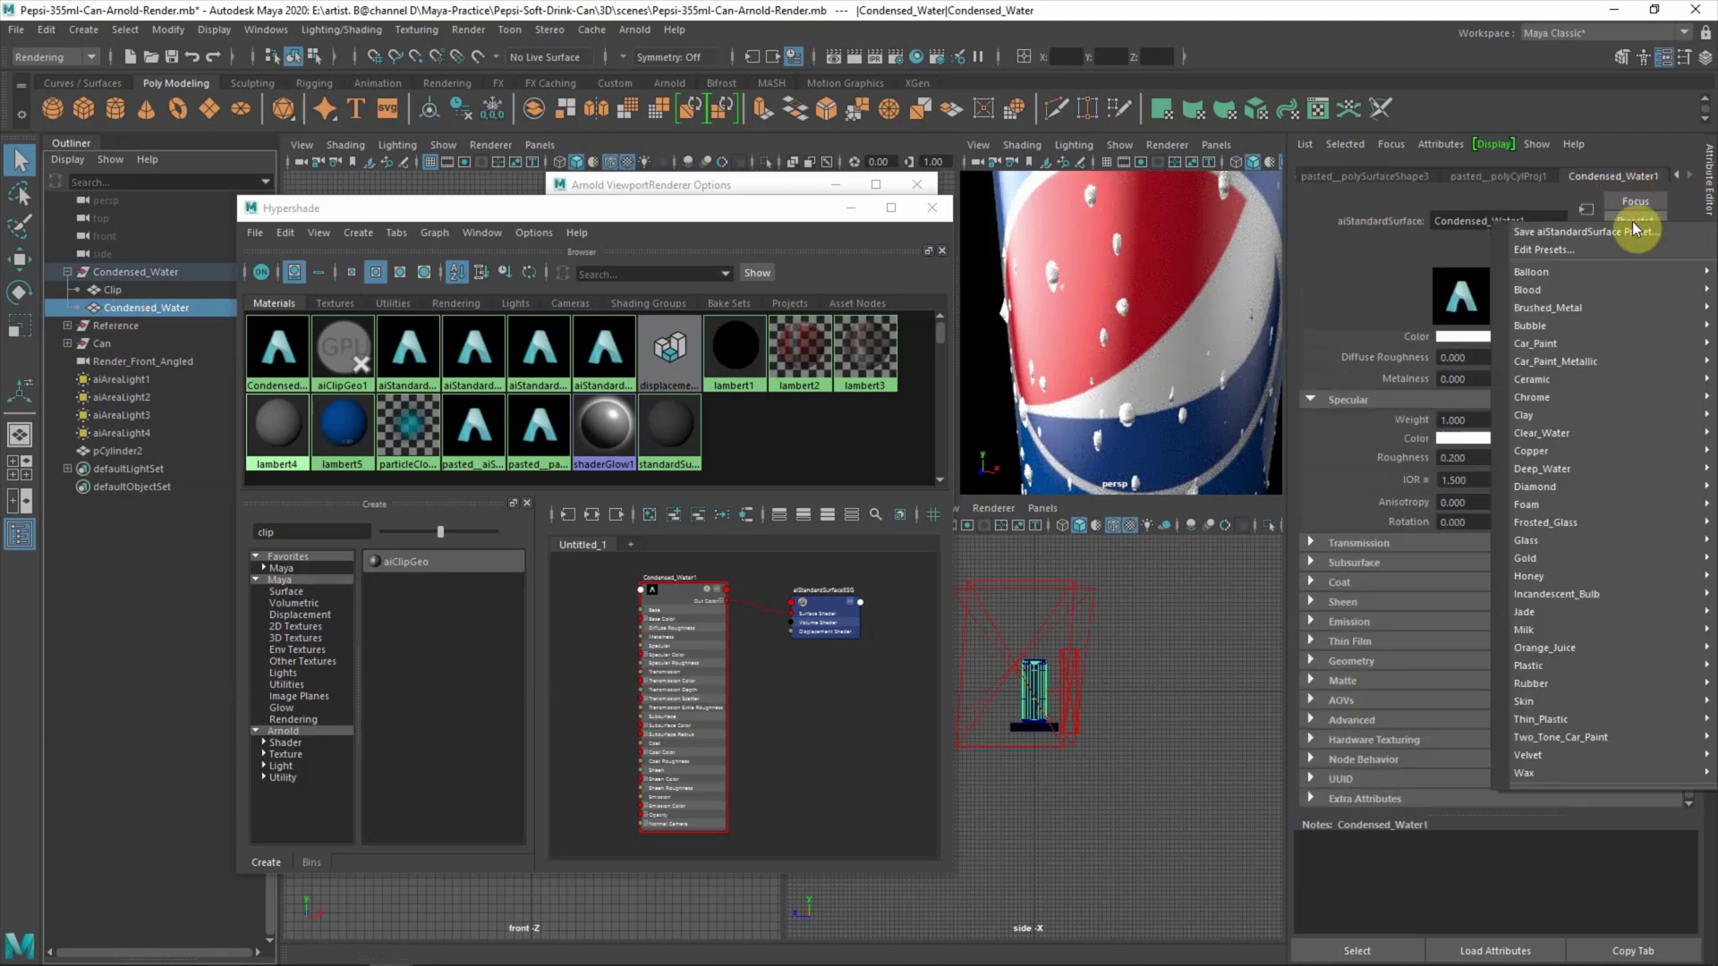
pyautogui.moveTo(1562, 431)
pyautogui.click(1426, 433)
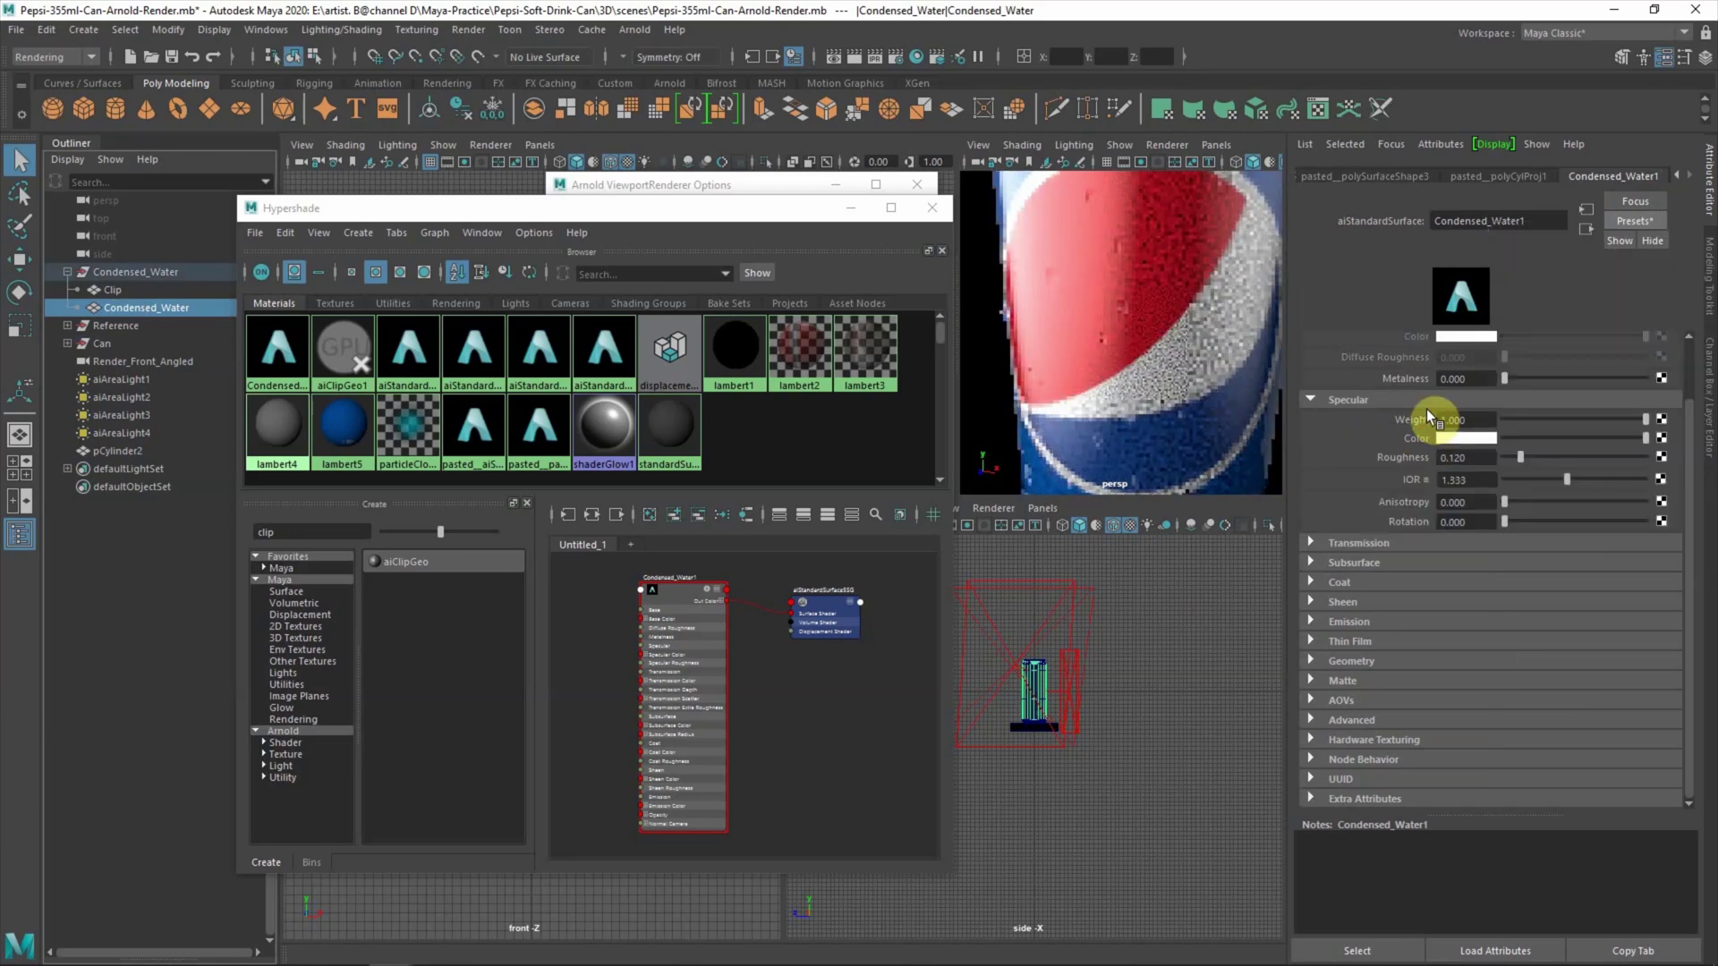
pyautogui.keyDown('alt'); pyautogui.moveTo(1162, 389); pyautogui.dragTo(1208, 395); pyautogui.keyUp('alt')
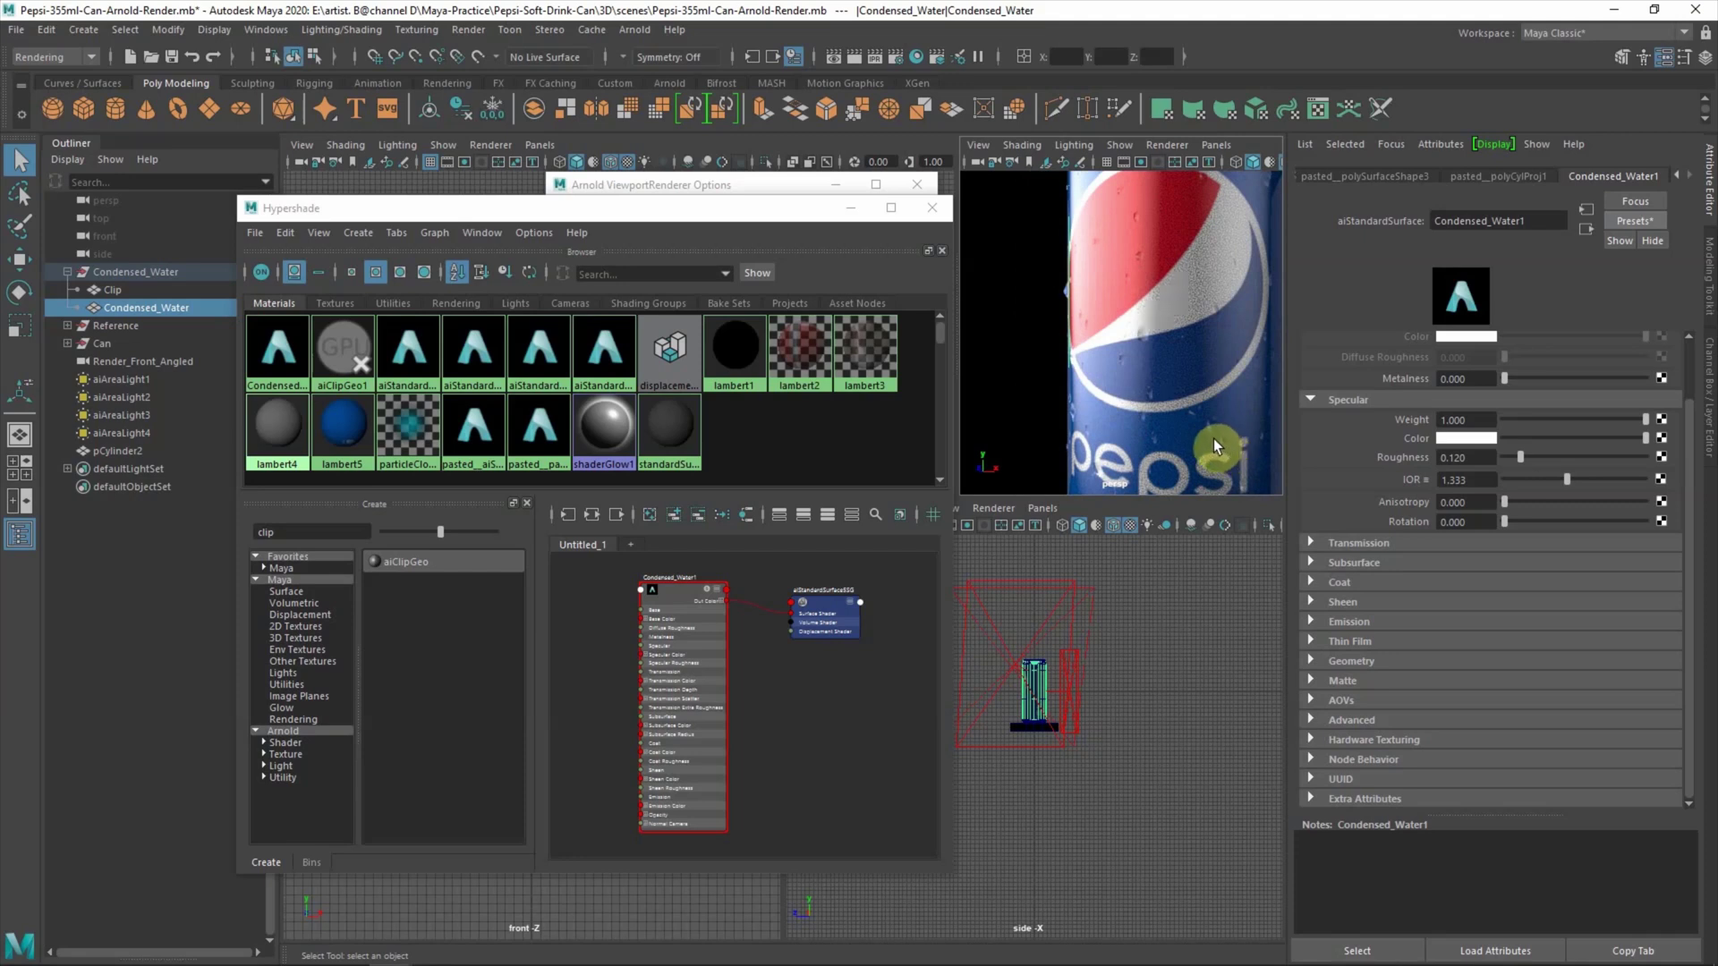
# - Preview the whole can in the Arnold viewport through the Render_Front_Angled camera with nothing selected
pyautogui.click(1178, 147)
pyautogui.click(1442, 163)
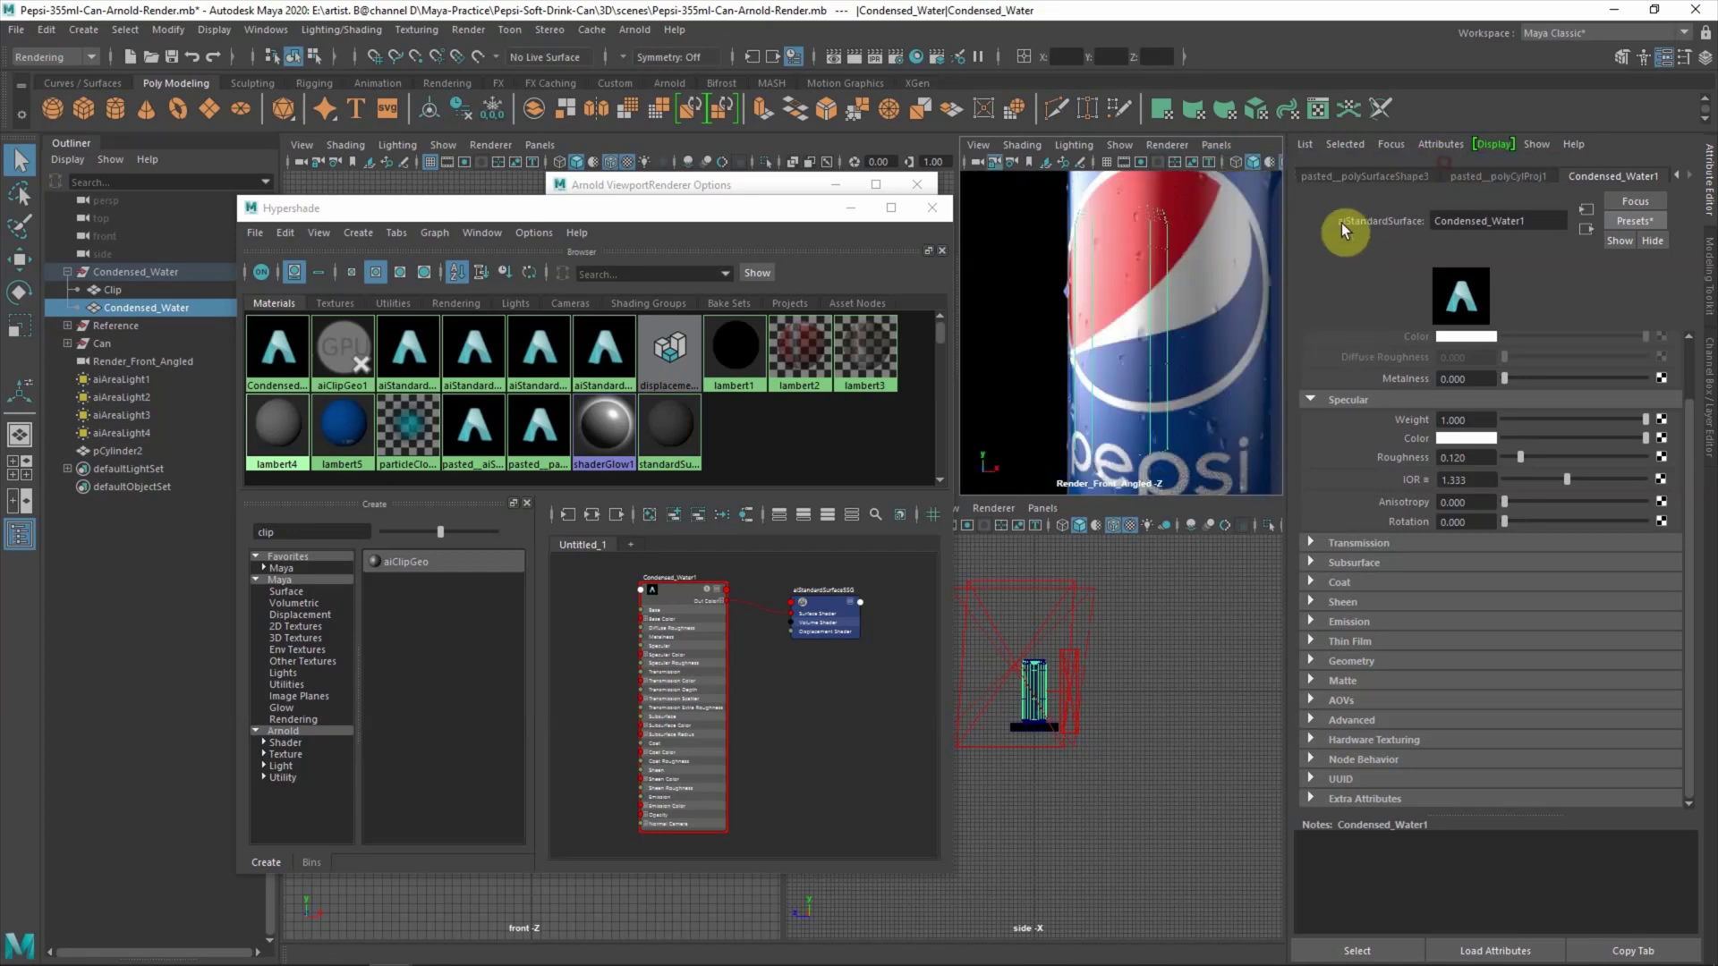
pyautogui.click(893, 231)
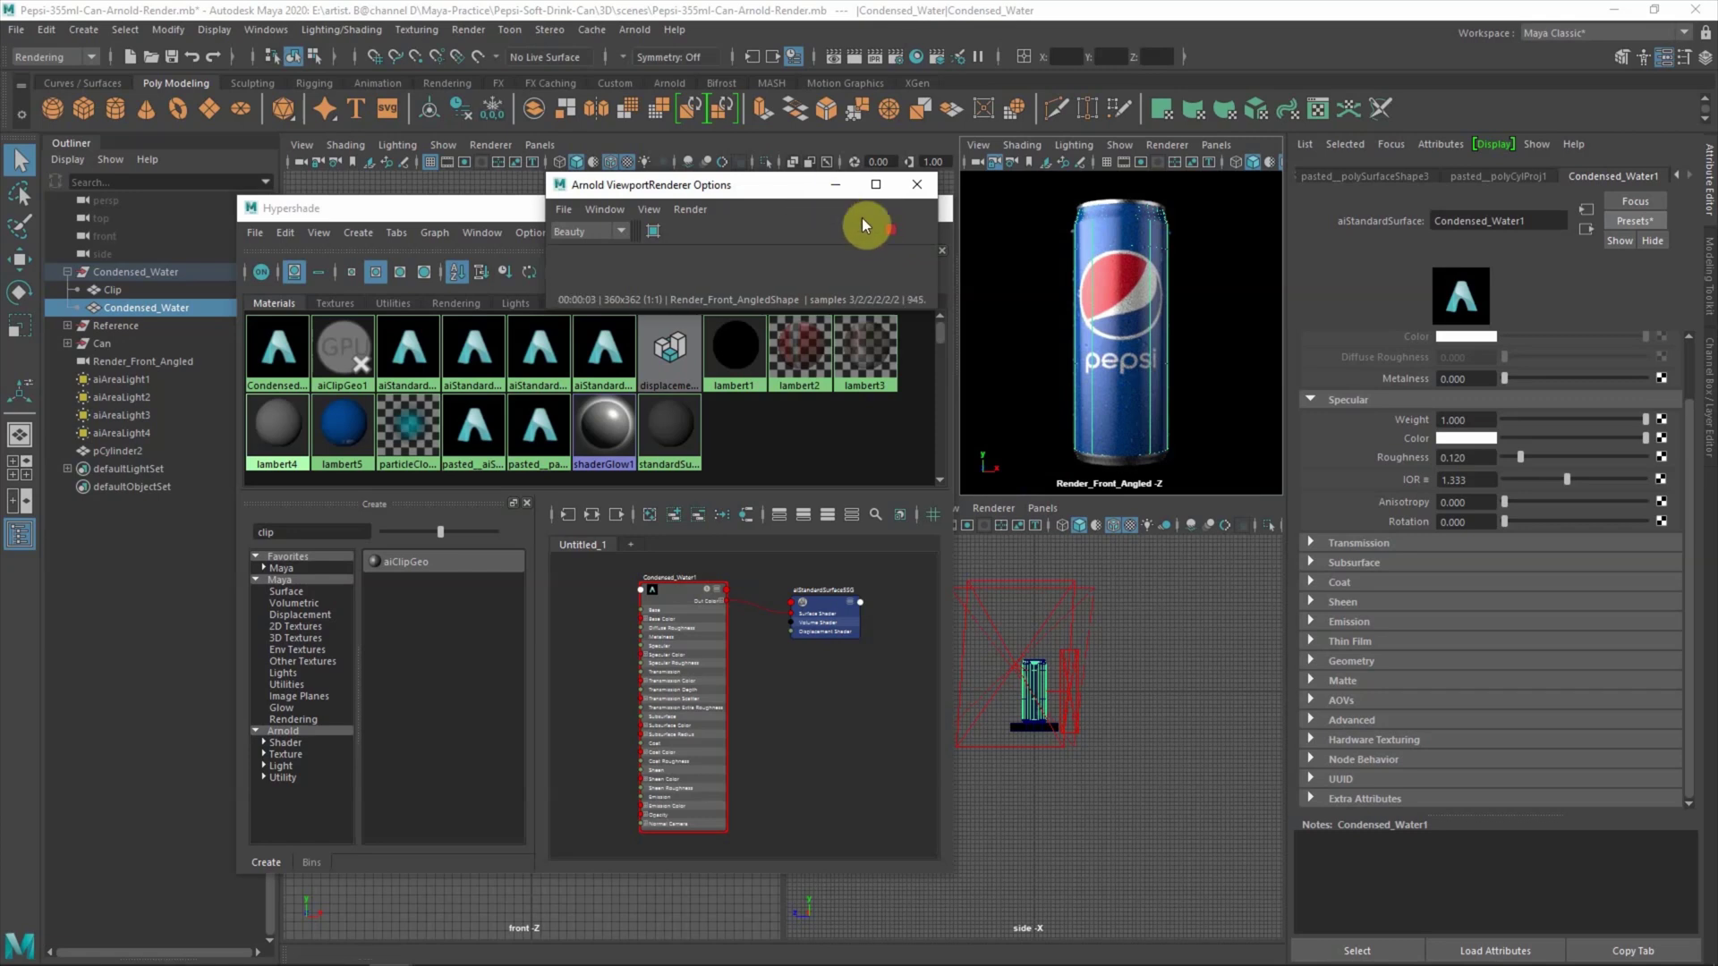
pyautogui.click(1120, 592)
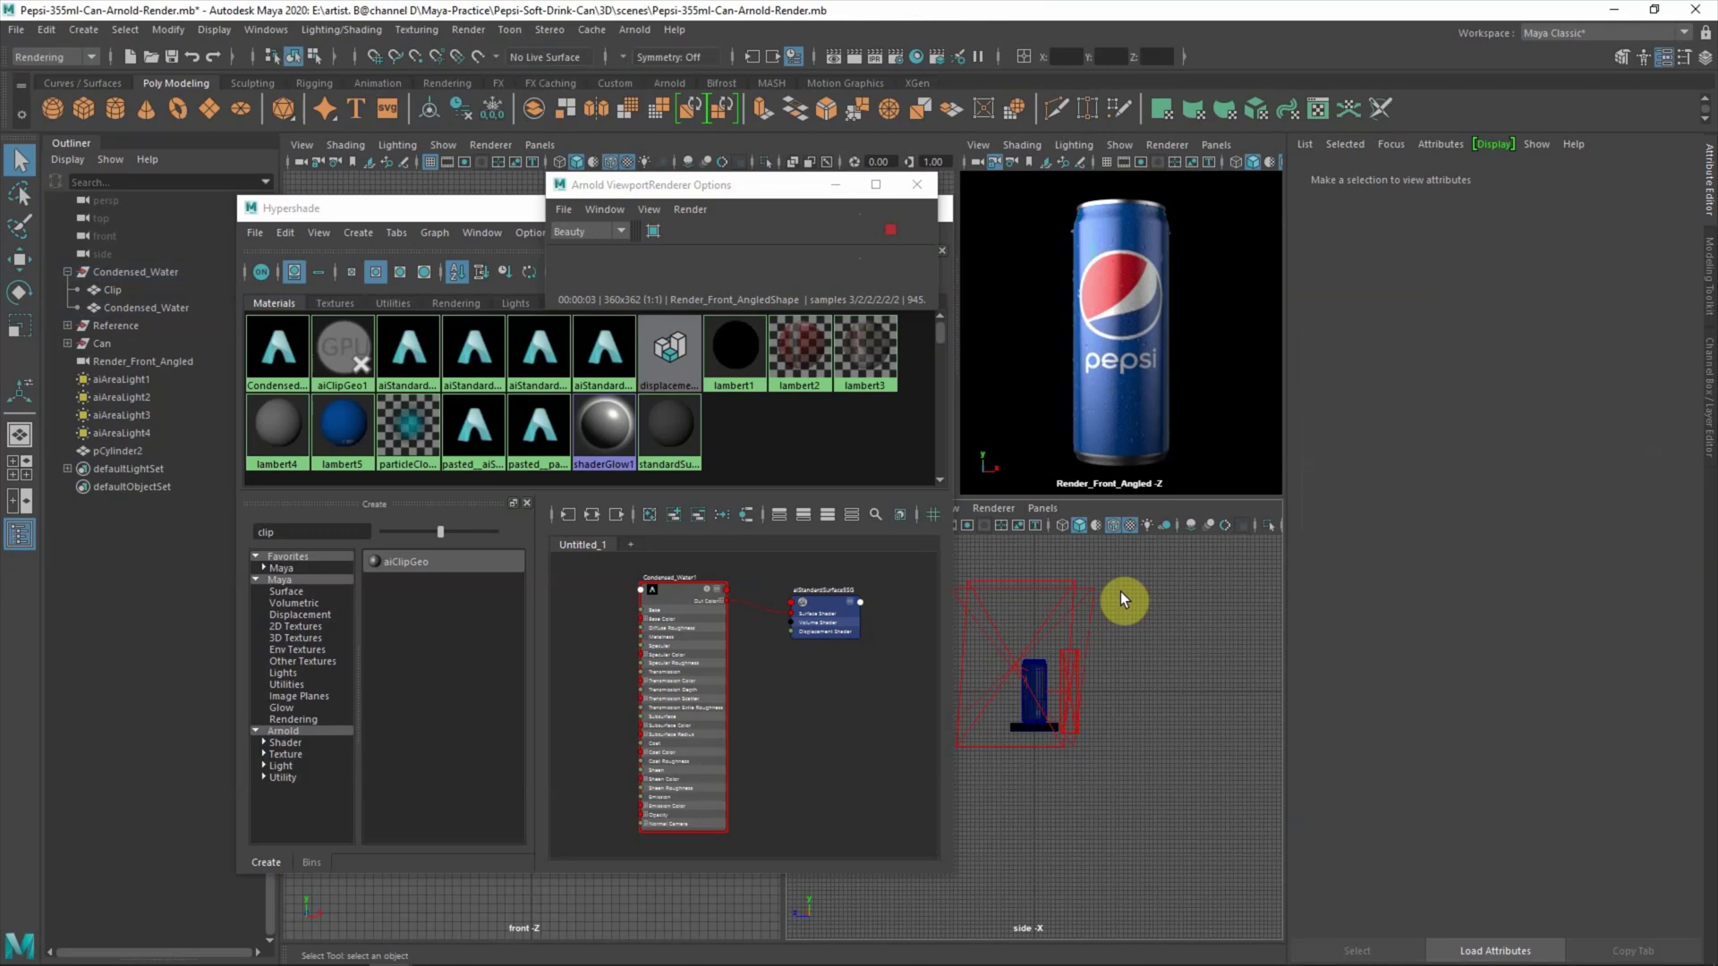
# - Switch the render viewport back to the perspective camera and frame the Pepsi logo closely
pyautogui.click(1131, 282)
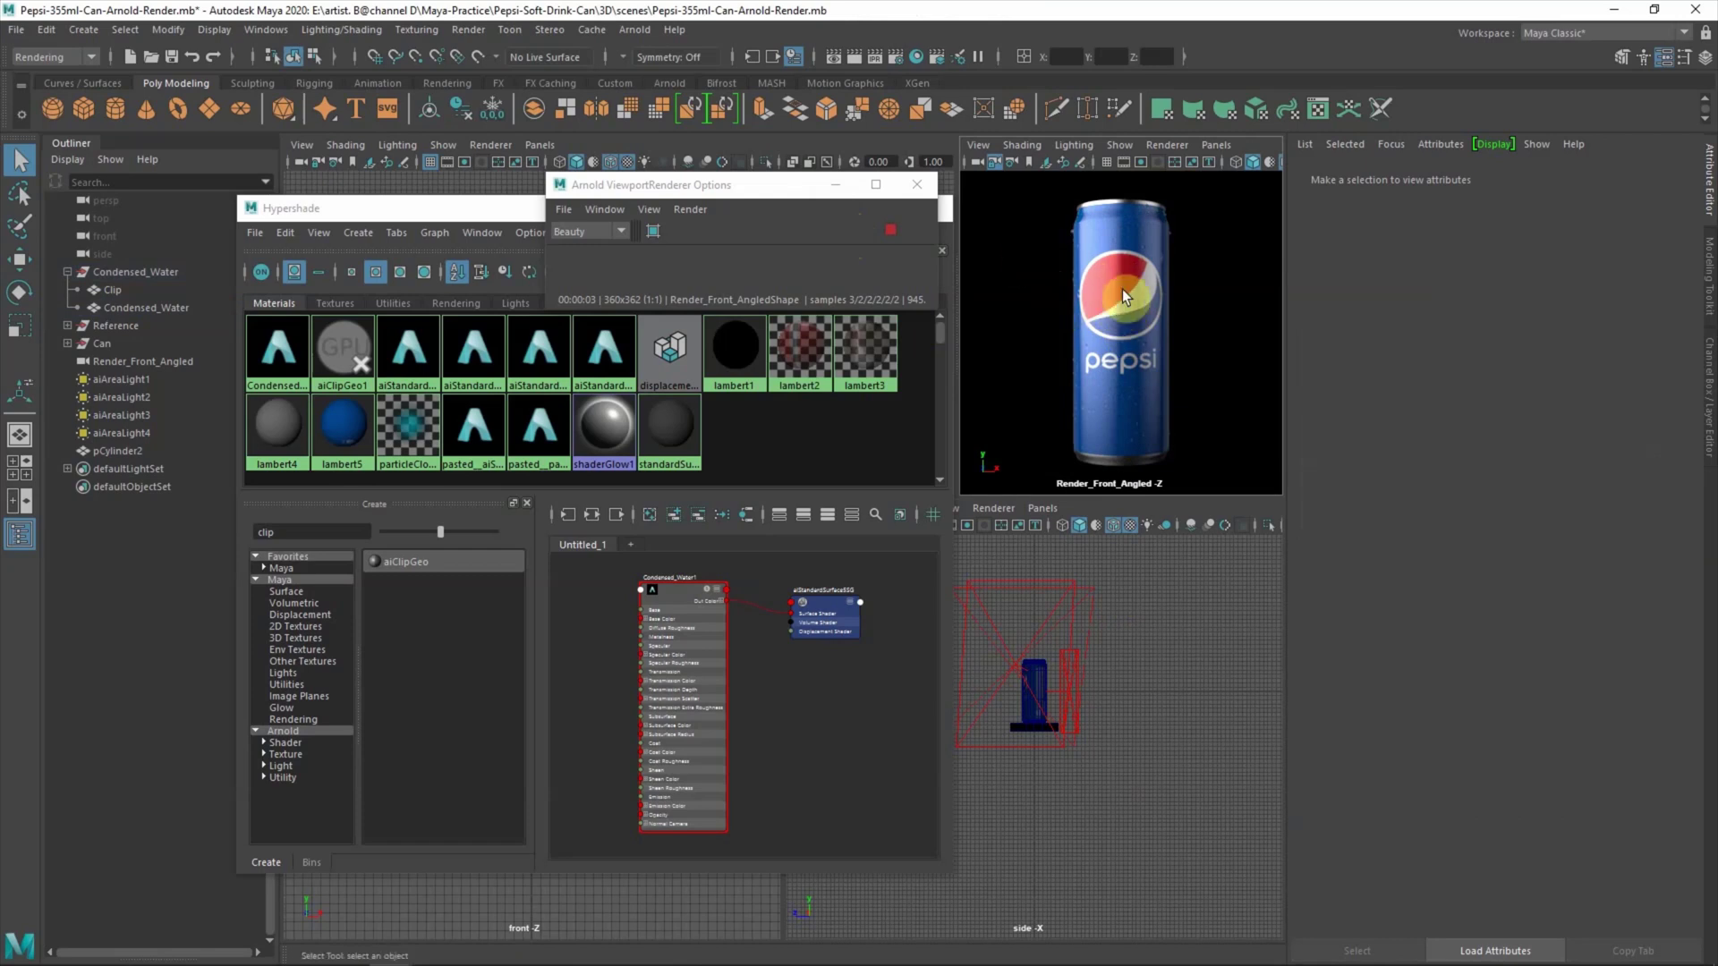
pyautogui.press('space')
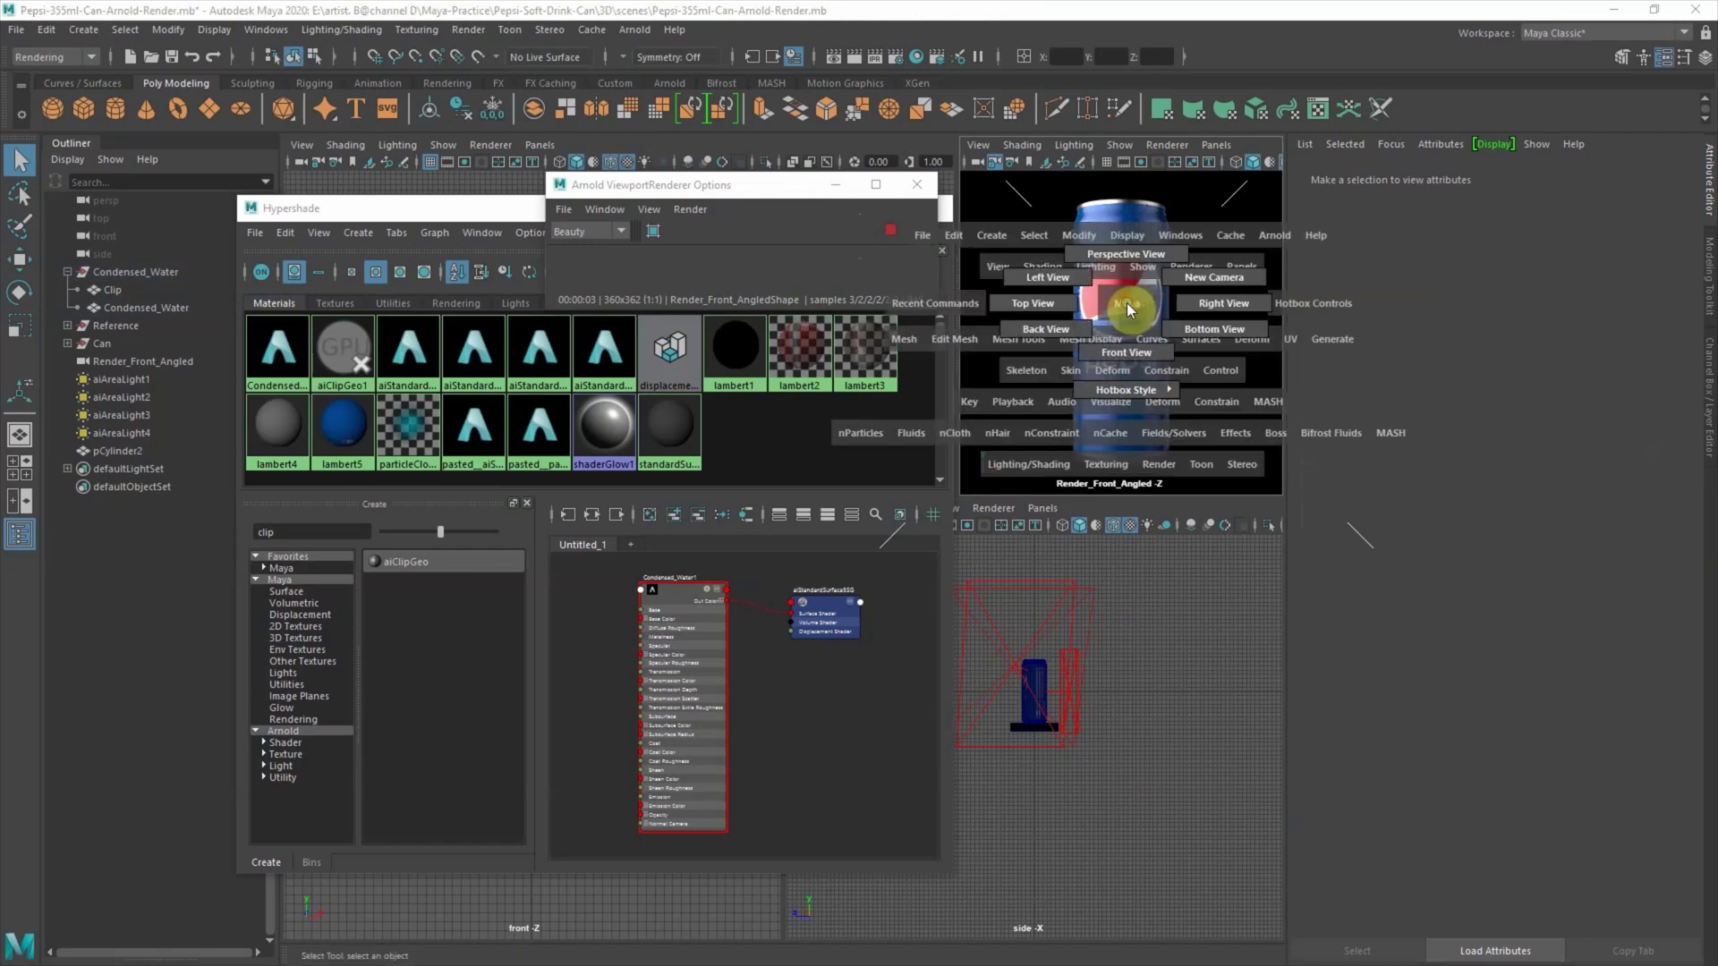
pyautogui.click(1126, 255)
pyautogui.keyDown('alt'); pyautogui.moveTo(1137, 334); pyautogui.dragTo(1136, 378, button='right'); pyautogui.keyUp('alt')
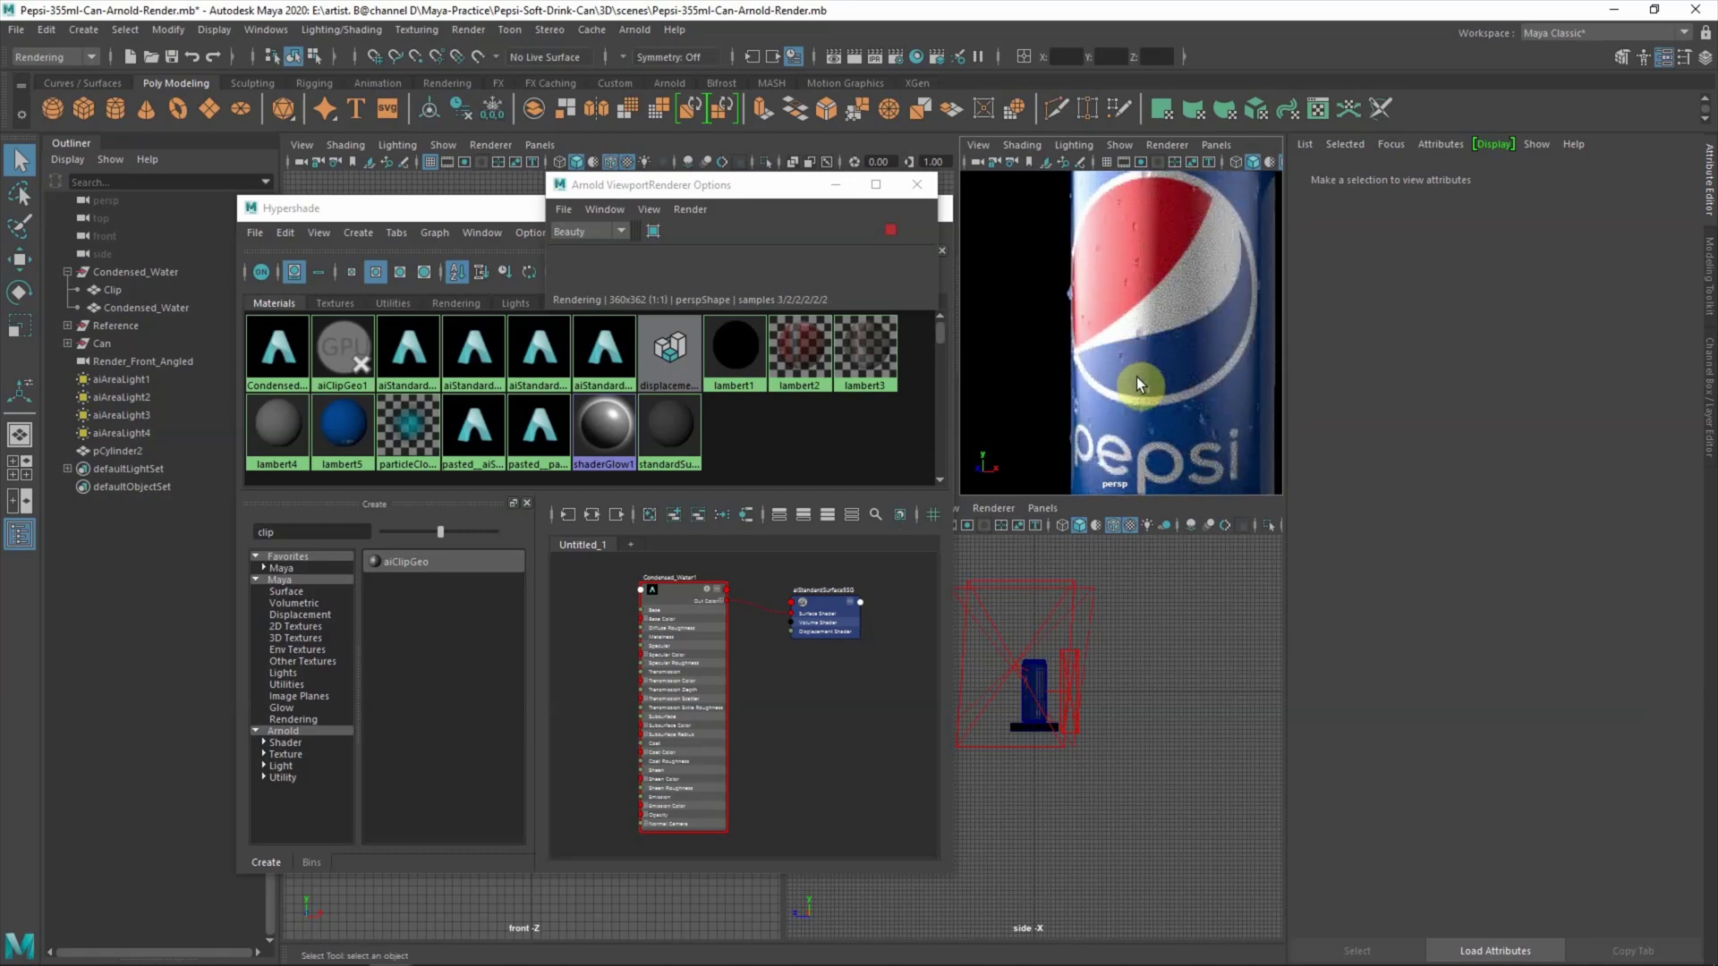
# - Maximize the perspective viewport and close the Arnold renderer options and Hypershade windows
pyautogui.press('space')
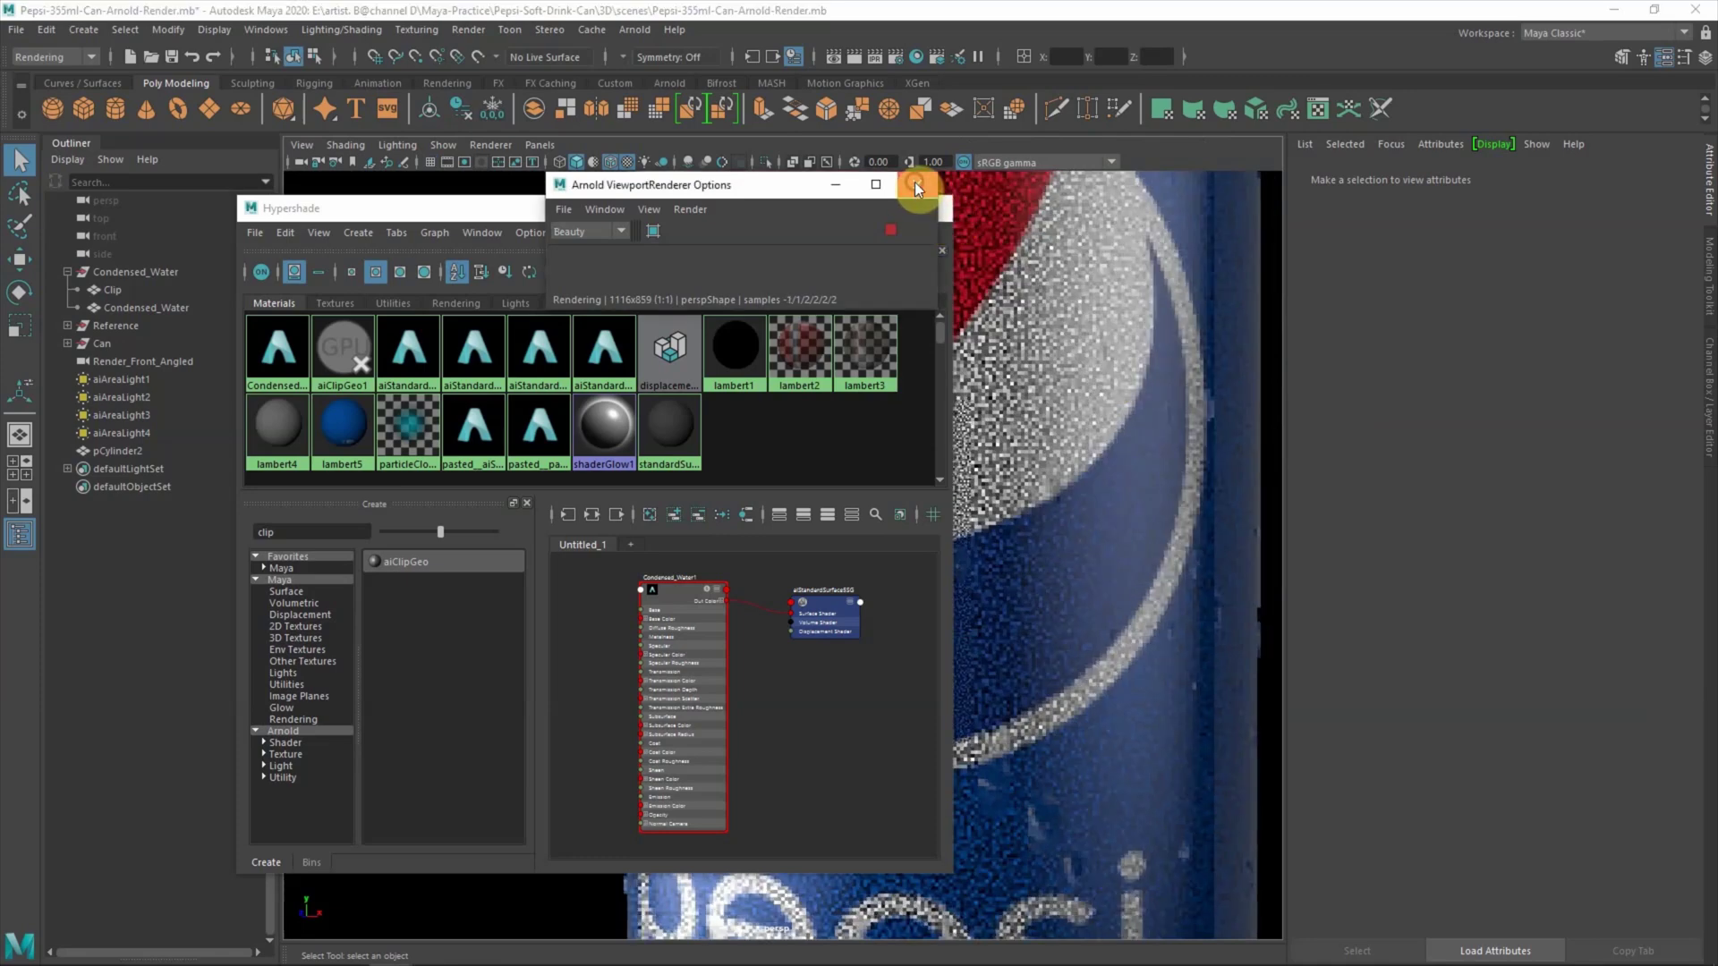
pyautogui.click(916, 185)
pyautogui.click(937, 212)
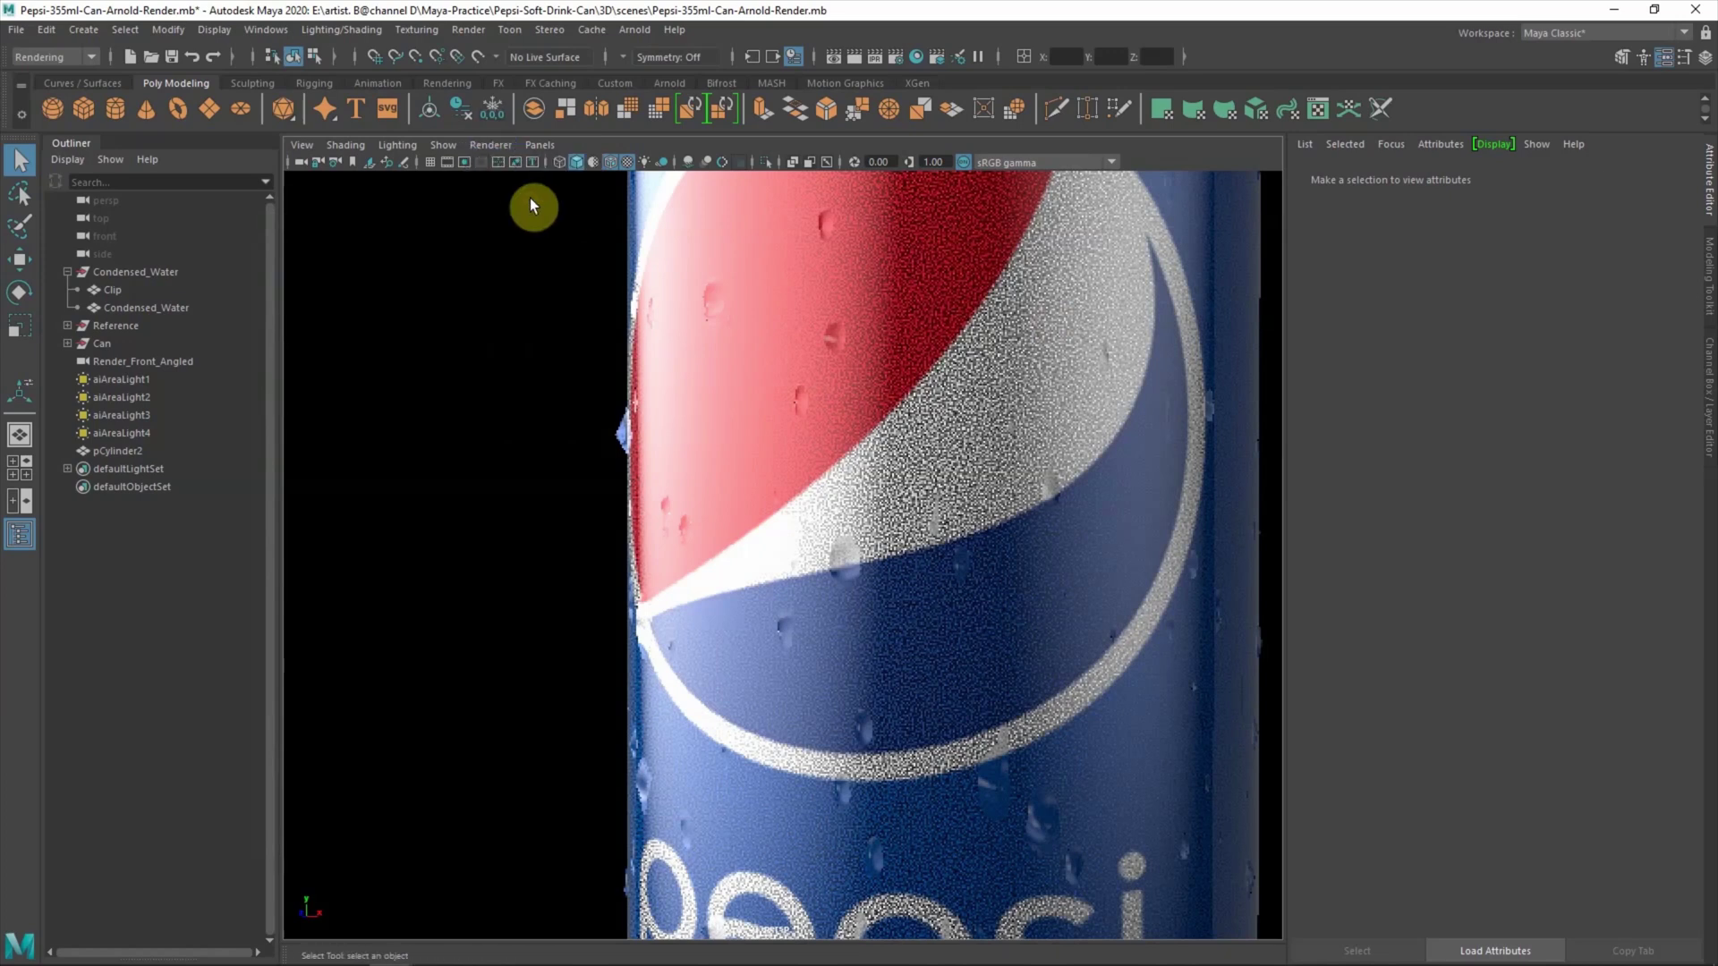
# - Restart the Arnold viewport render by switching to Viewport 2.0 and back, and move its options window away from the can
pyautogui.click(491, 145)
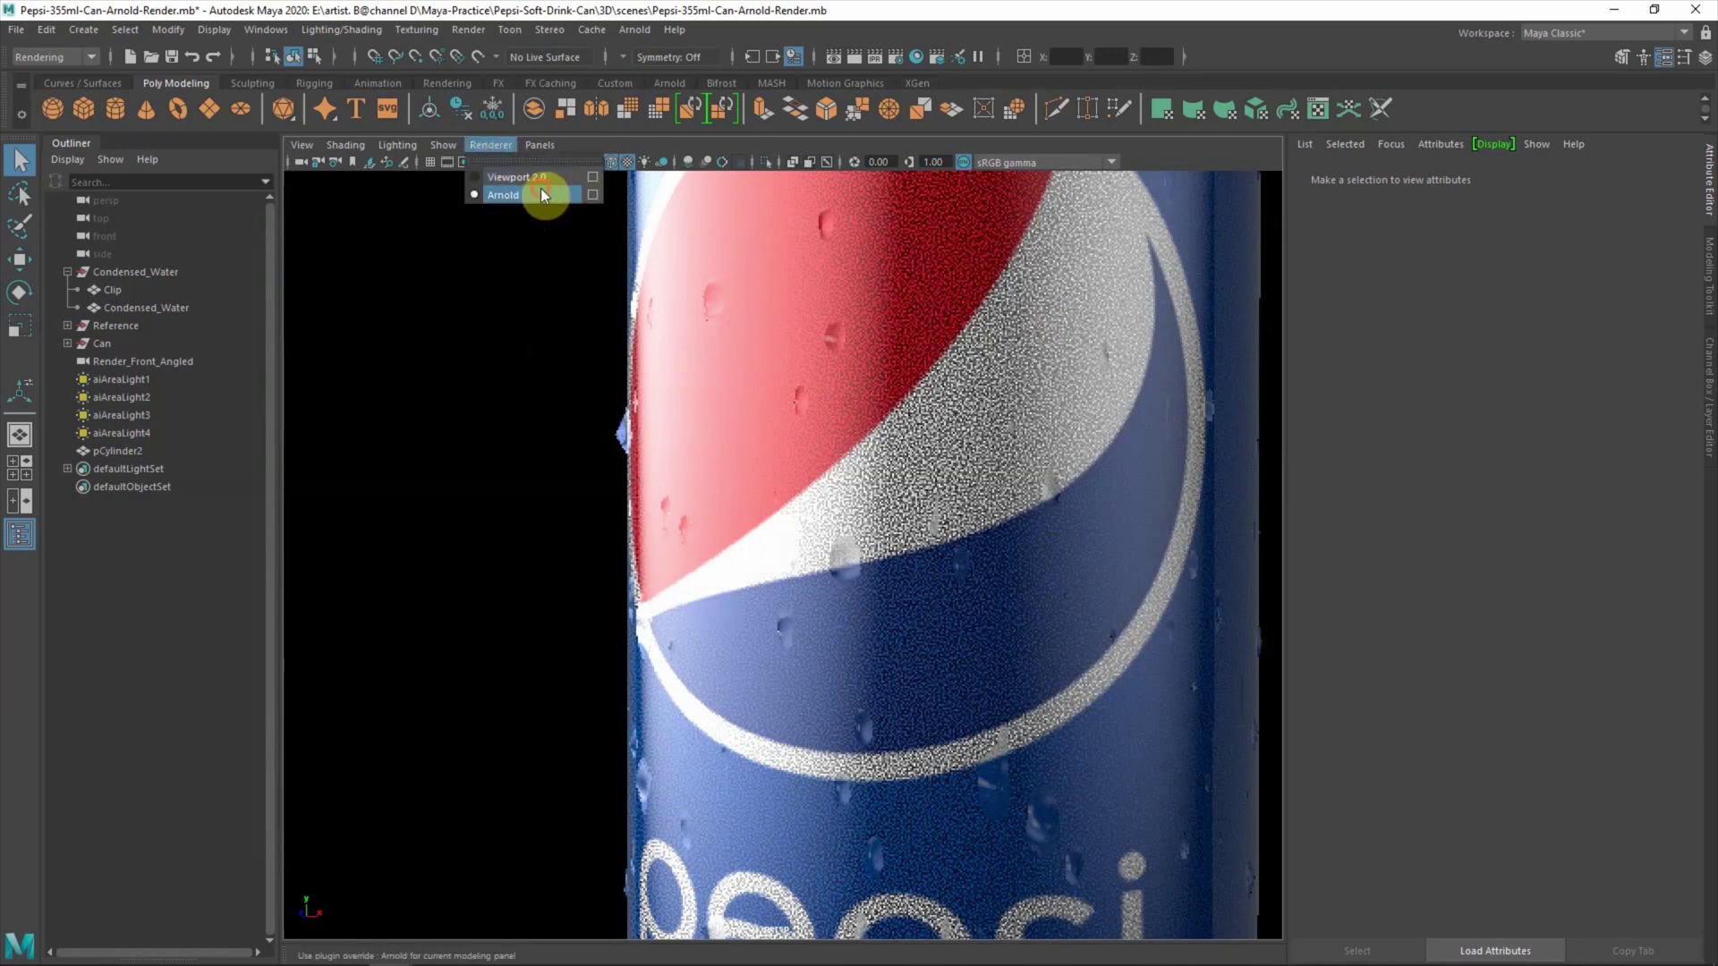
pyautogui.click(542, 193)
pyautogui.click(490, 144)
pyautogui.click(496, 174)
pyautogui.click(488, 146)
pyautogui.click(501, 190)
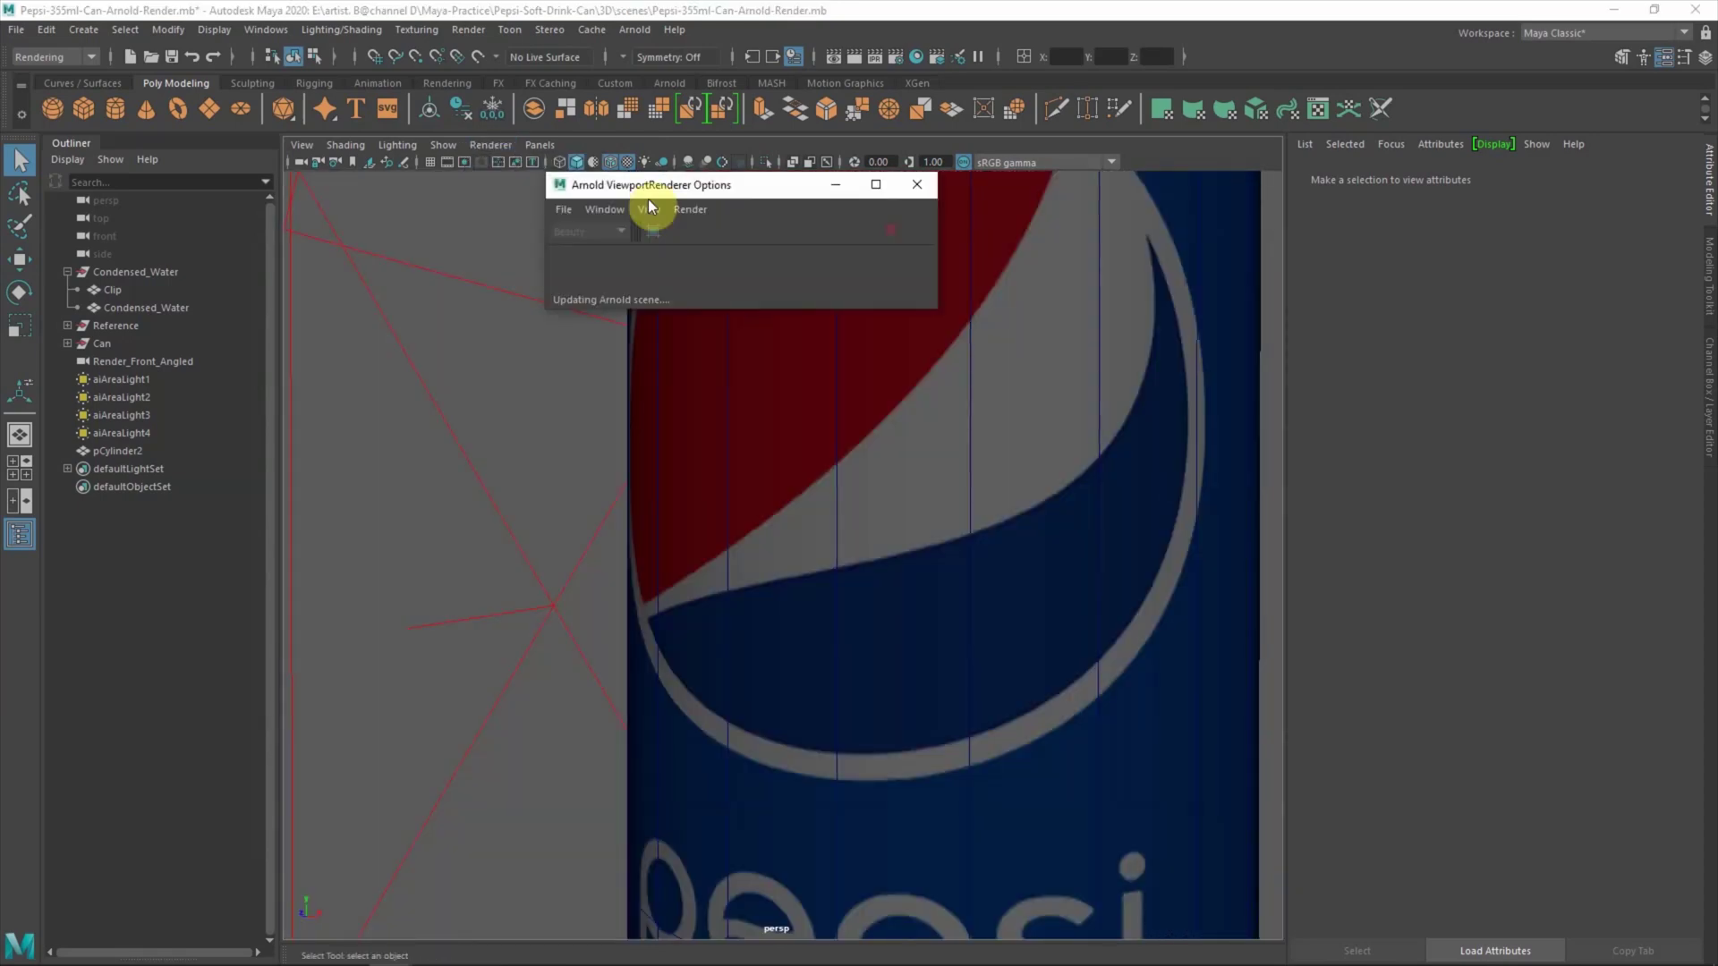
pyautogui.moveTo(749, 186); pyautogui.dragTo(342, 543)
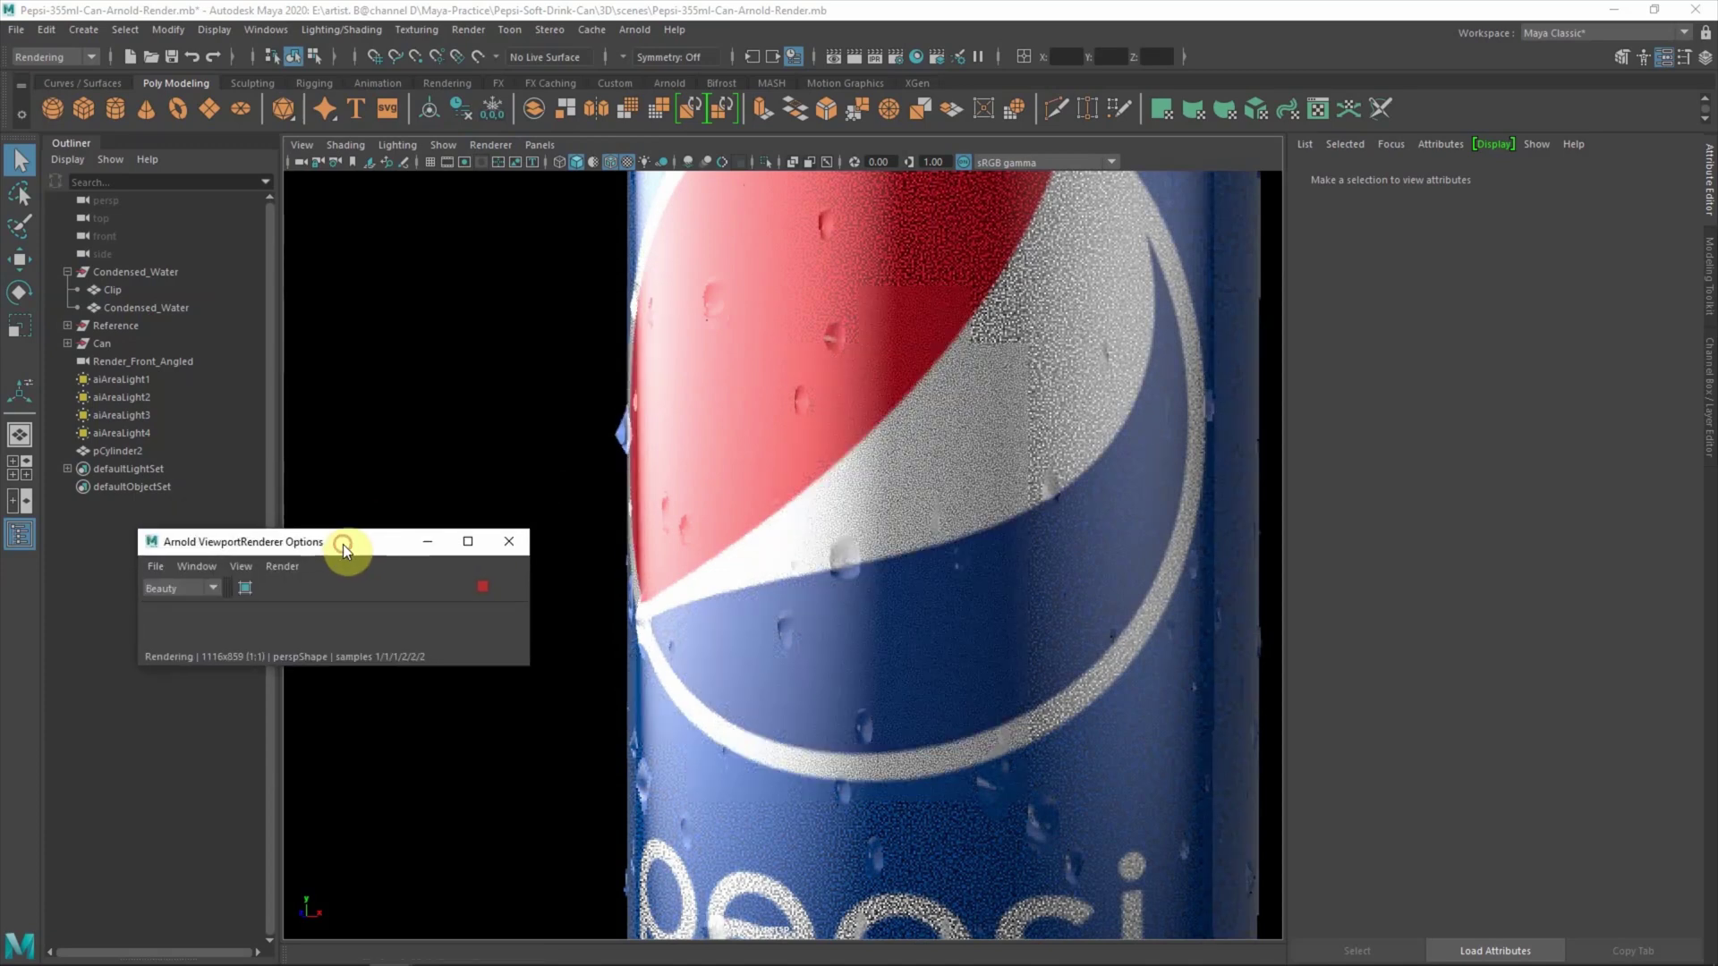